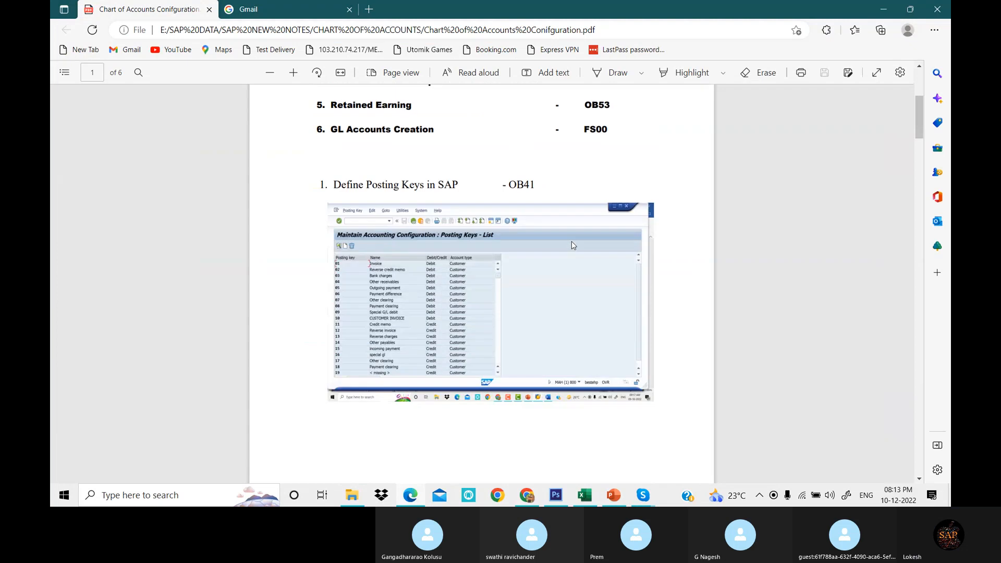
pyautogui.scroll(-2, 569, 243)
pyautogui.scroll(2, 563, 244)
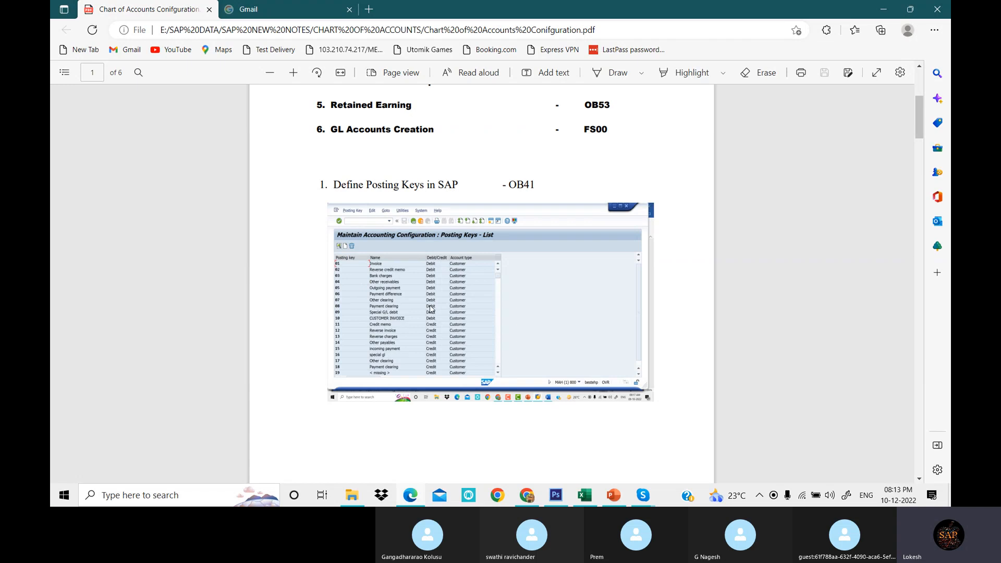
# - Zoom into the configuration PDF and review the posting keys and chart of accounts sections
pyautogui.click(293, 72)
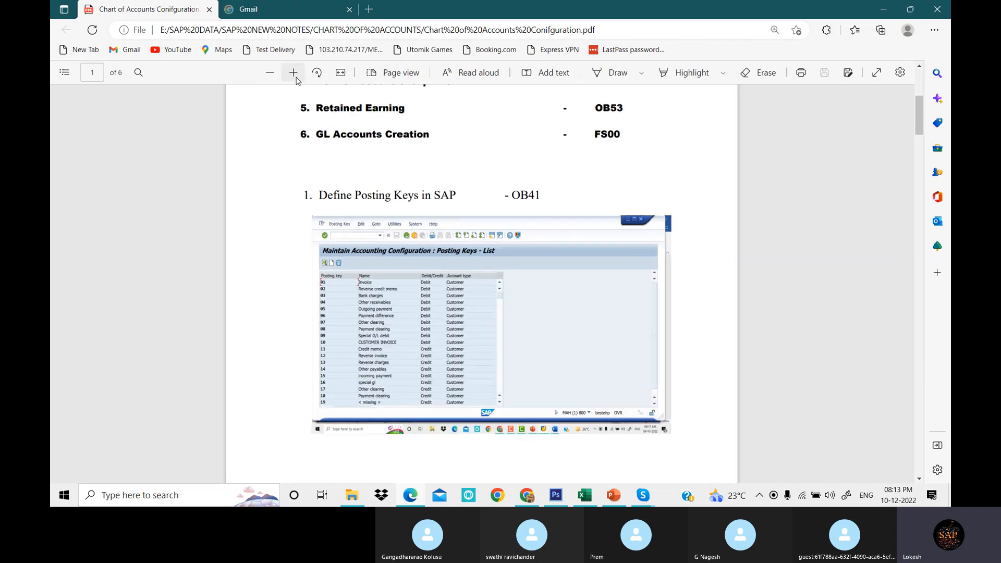
pyautogui.click(293, 72)
pyautogui.scroll(-1, 417, 280)
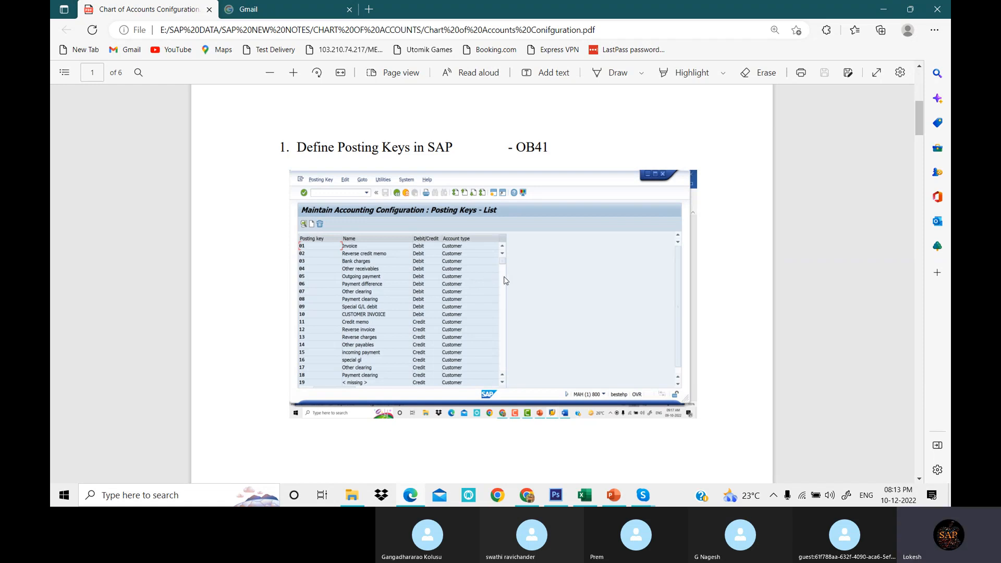
pyautogui.scroll(-9, 530, 279)
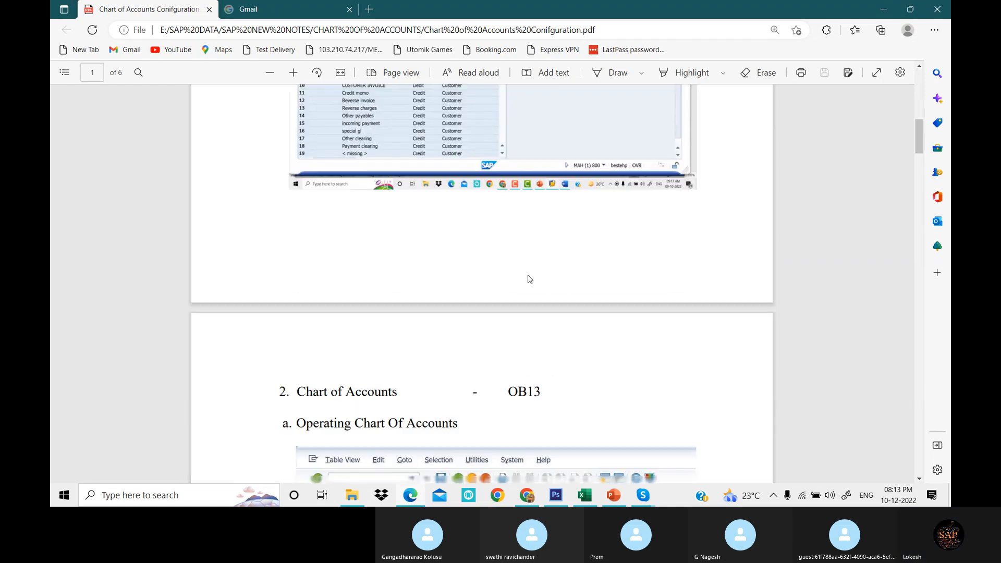
pyautogui.scroll(-1, 528, 278)
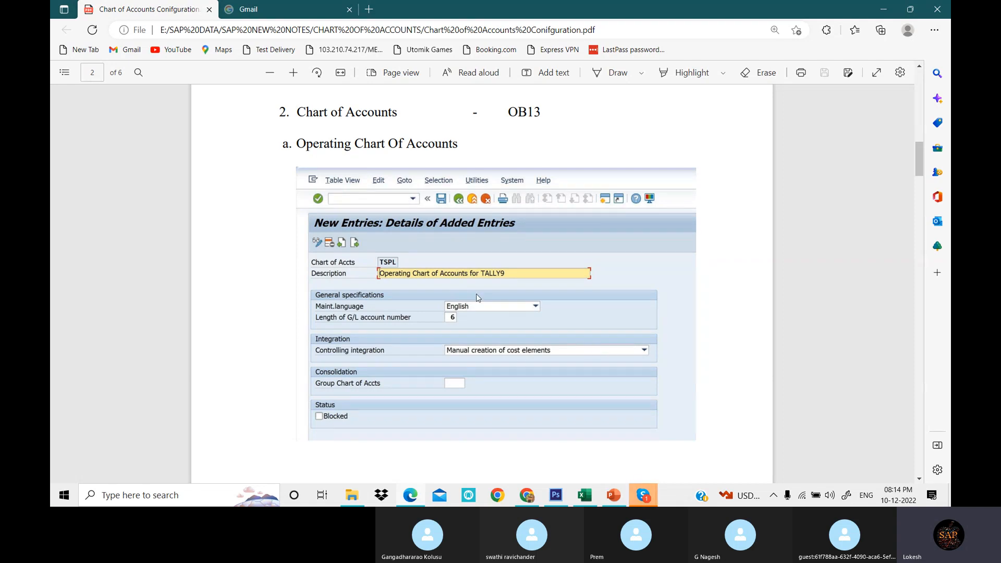
pyautogui.scroll(-5, 516, 299)
pyautogui.scroll(-10, 516, 302)
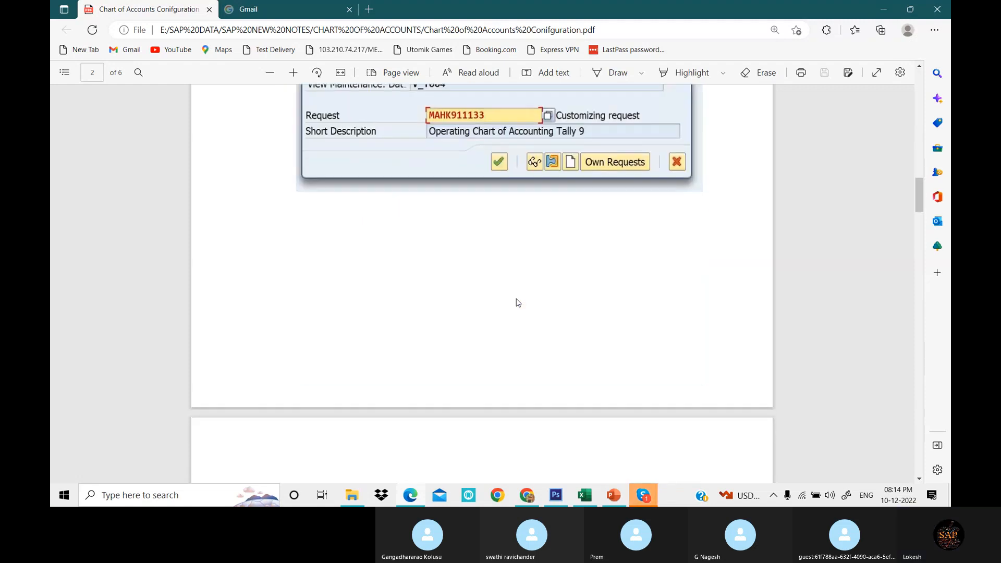
pyautogui.scroll(-1, 517, 302)
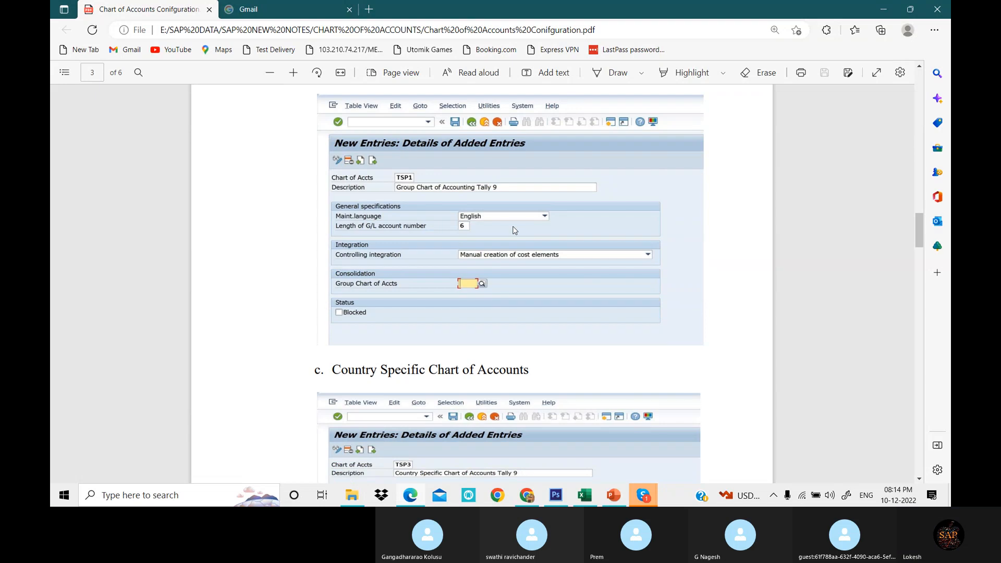
pyautogui.scroll(-3, 515, 230)
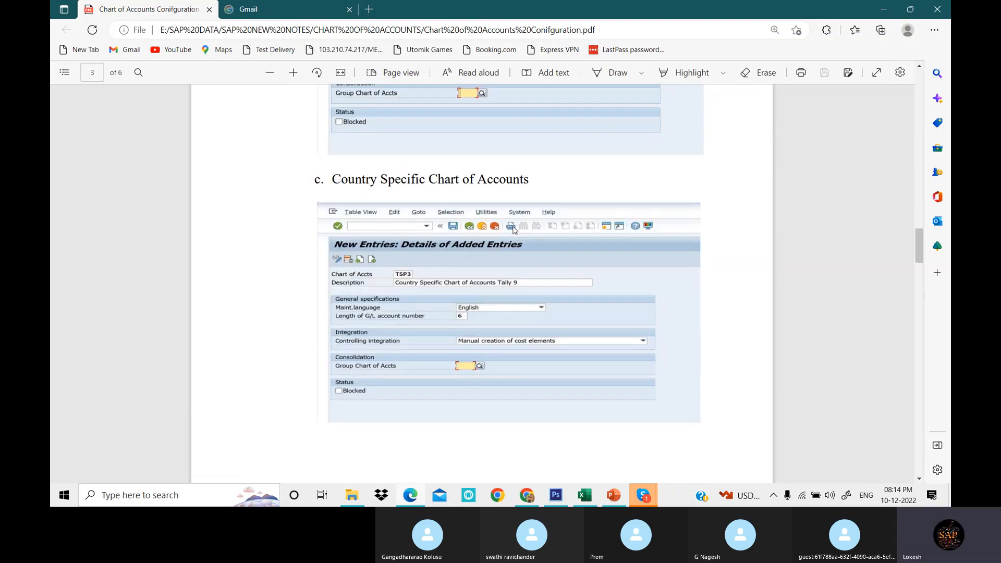
pyautogui.scroll(-1, 514, 230)
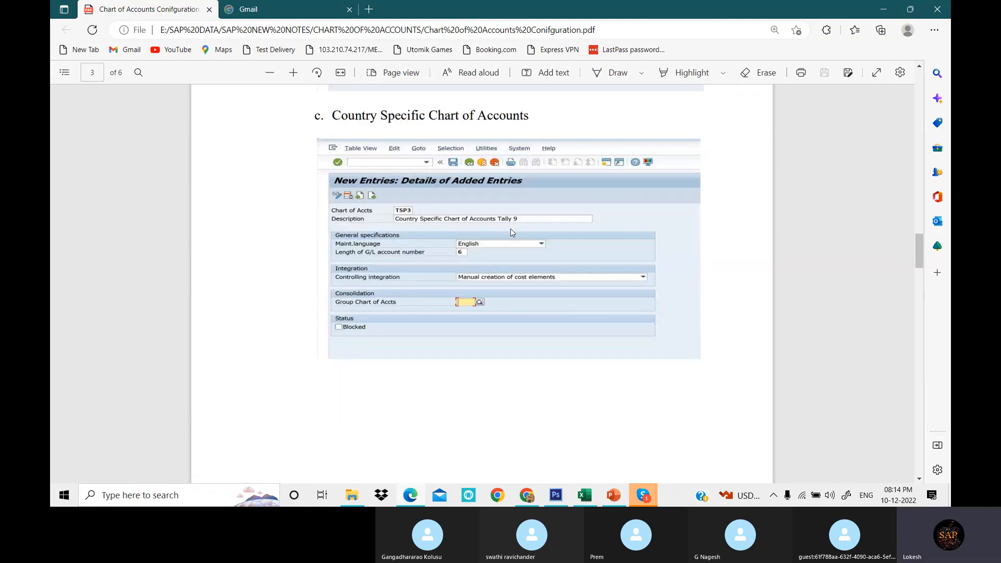
pyautogui.scroll(-7, 511, 229)
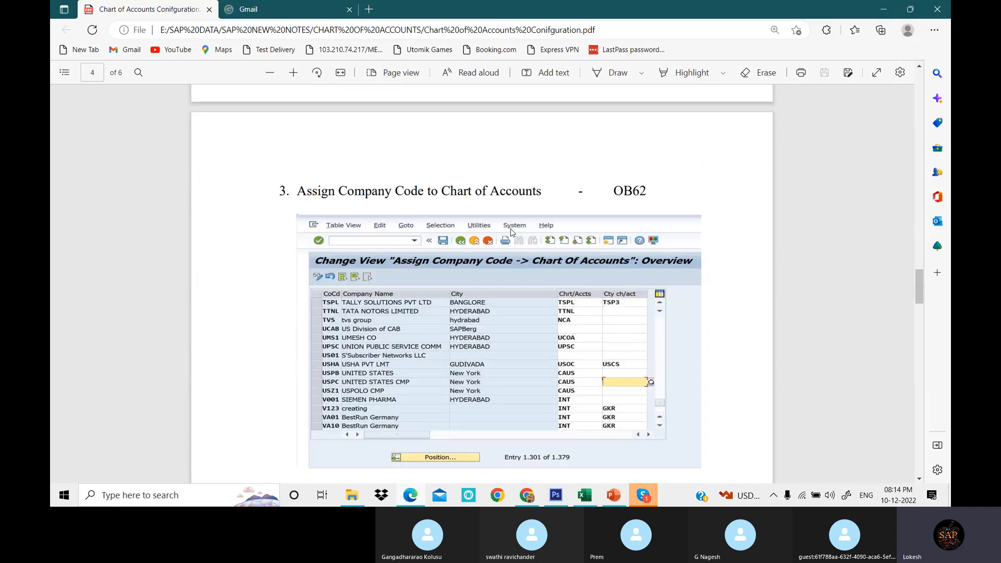
# - Review the company code assignment, account group, retained earnings and GL account creation sections of the PDF
pyautogui.scroll(-1, 511, 230)
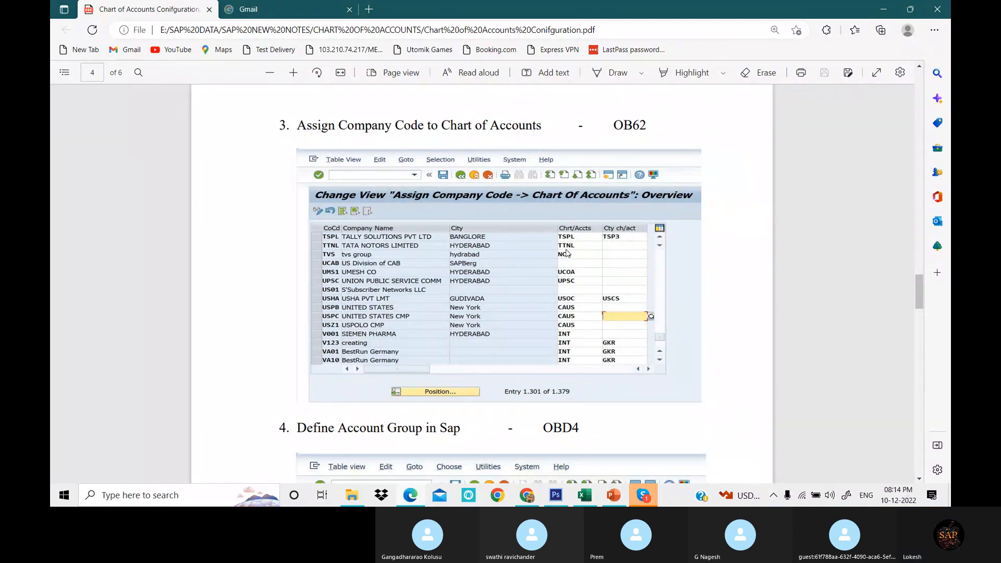
pyautogui.scroll(-2, 568, 254)
pyautogui.scroll(-2, 568, 254)
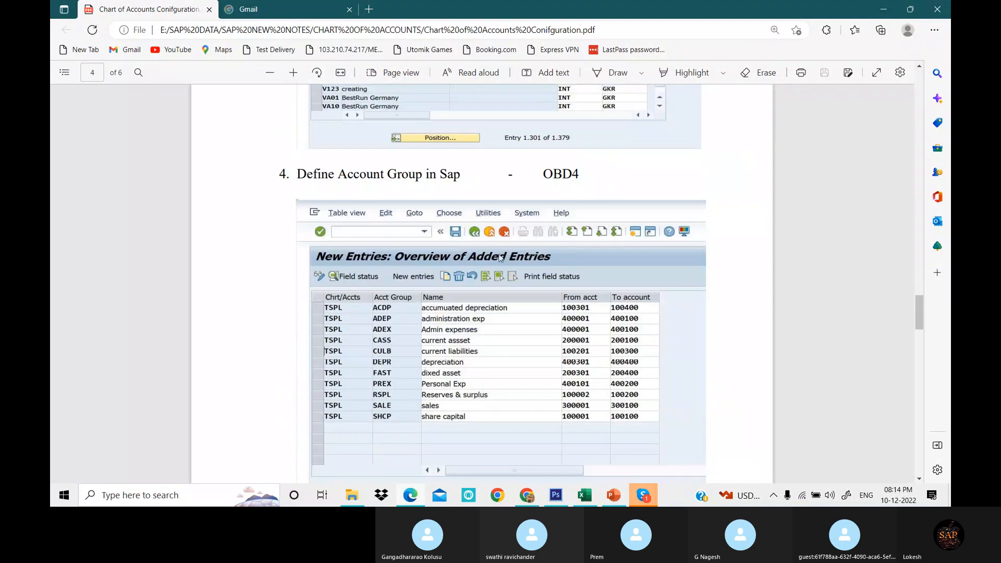
pyautogui.scroll(-1, 498, 219)
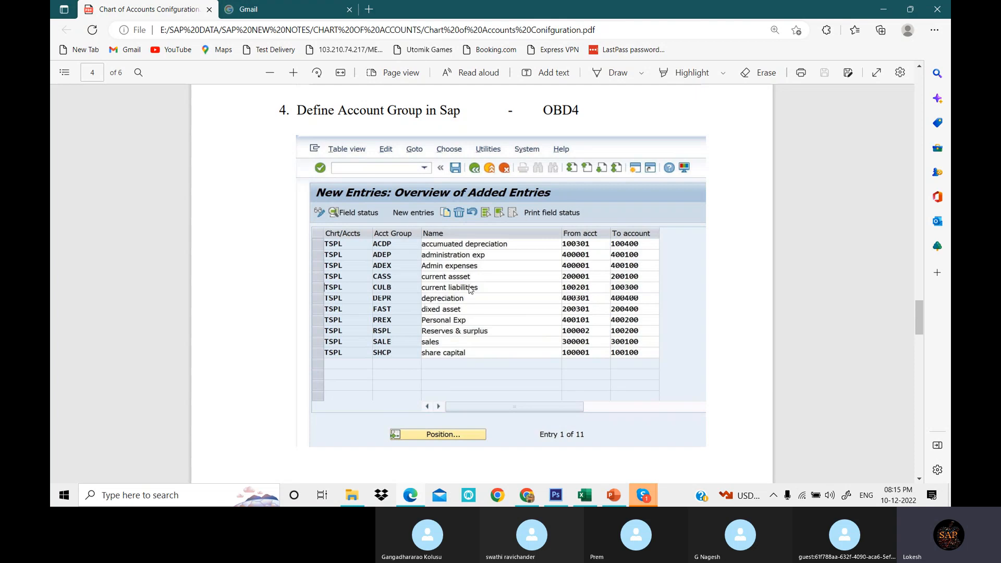
pyautogui.scroll(-3, 530, 294)
pyautogui.scroll(-9, 529, 295)
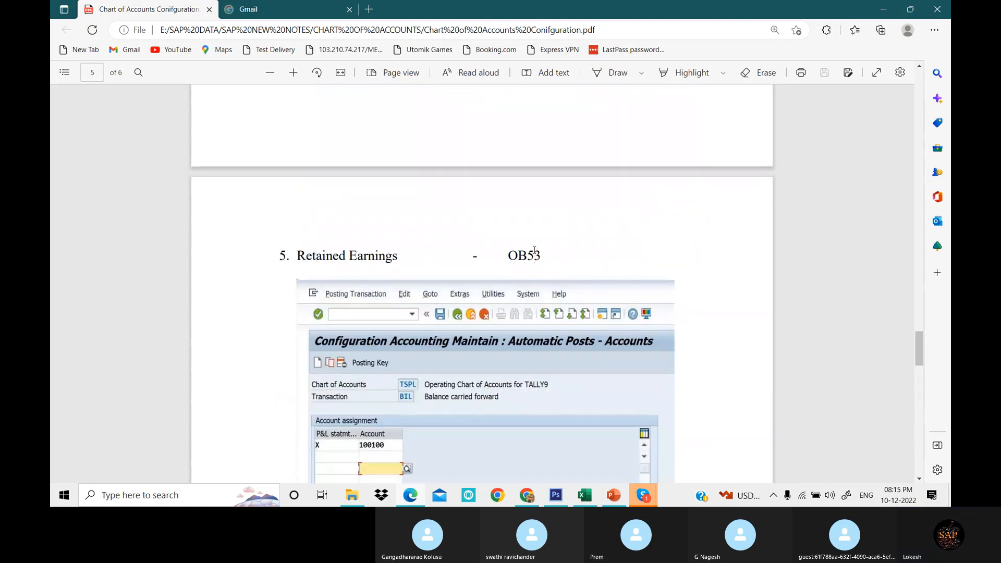
pyautogui.scroll(-2, 534, 248)
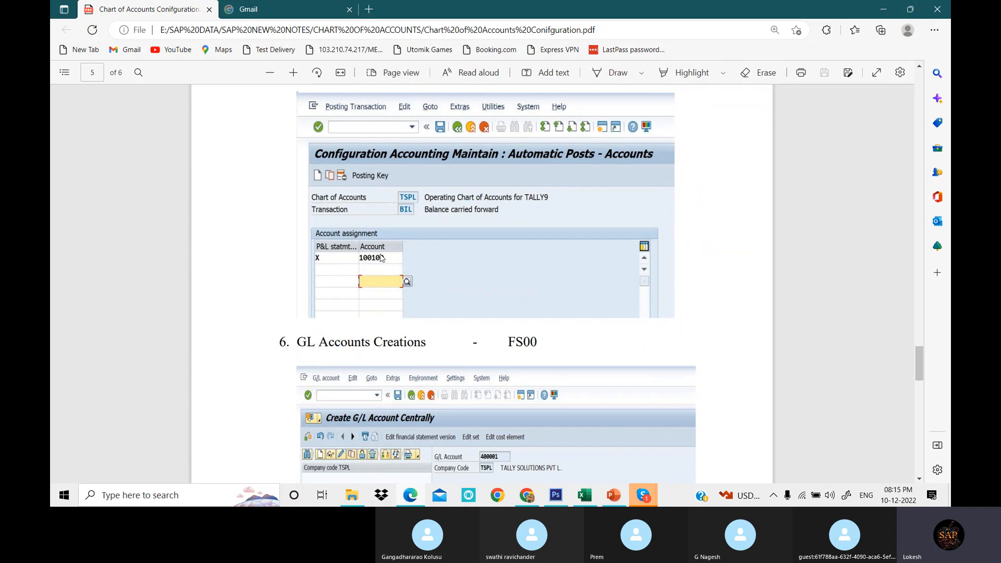
pyautogui.scroll(-3, 478, 239)
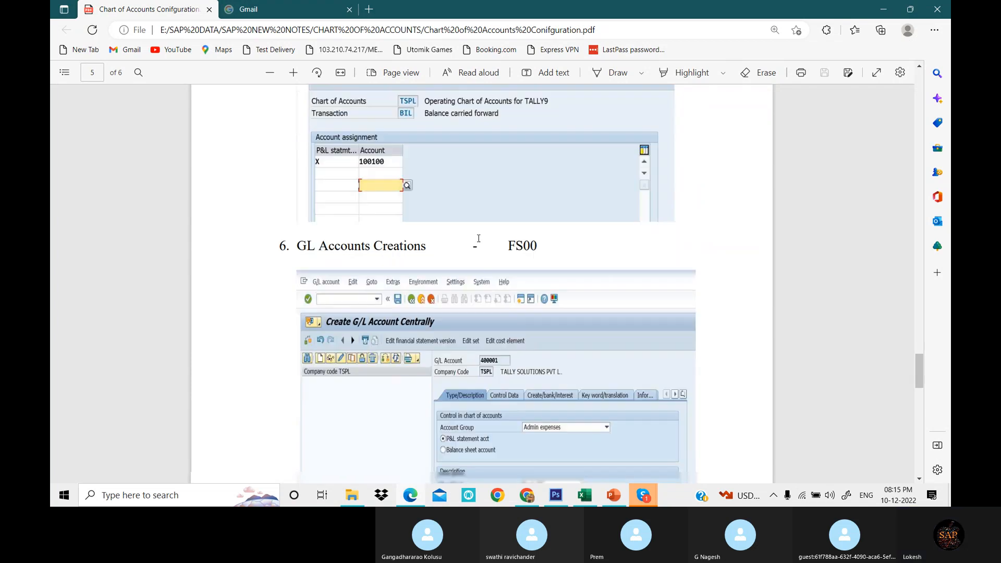
pyautogui.scroll(-3, 478, 239)
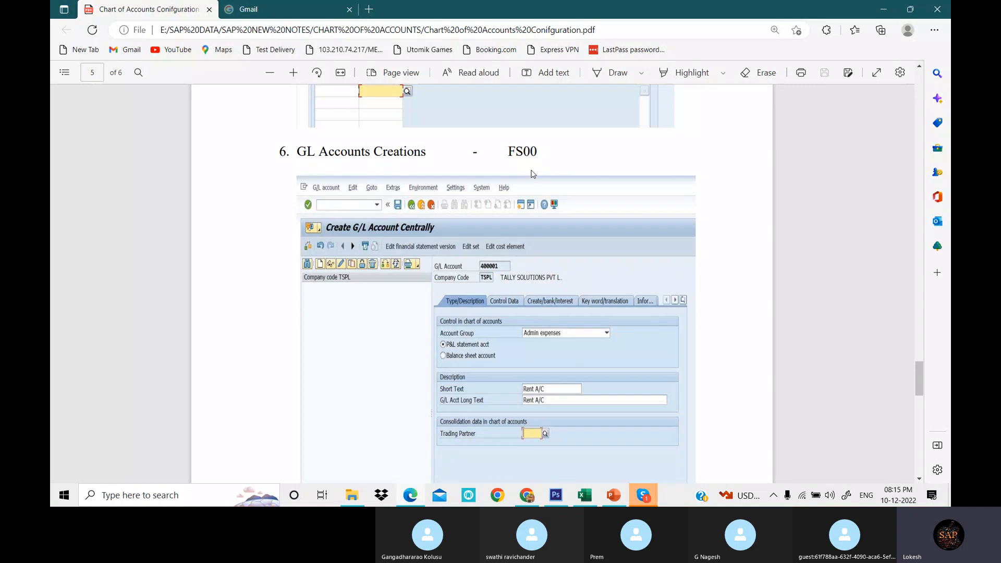
pyautogui.scroll(-4, 532, 256)
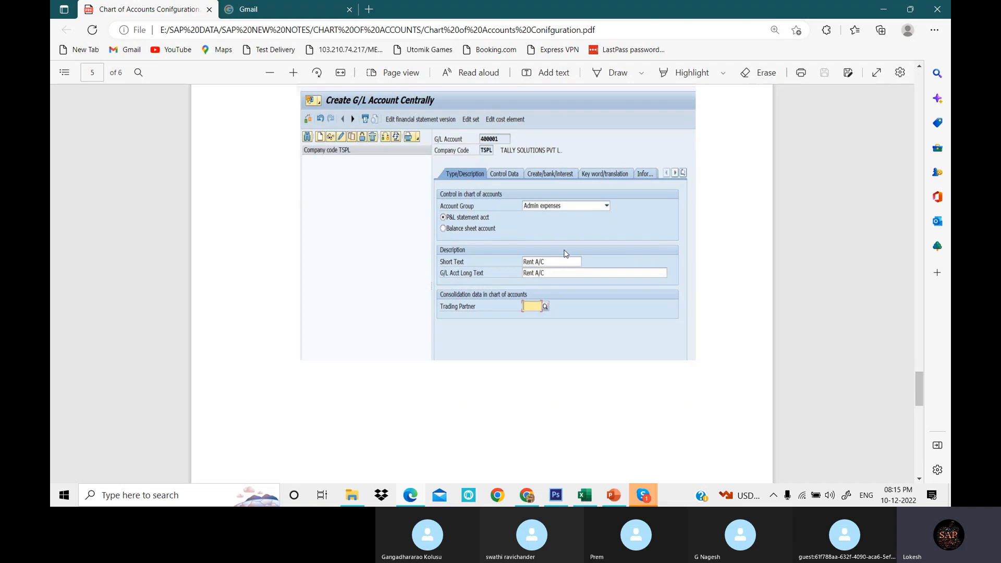
pyautogui.scroll(-10, 566, 253)
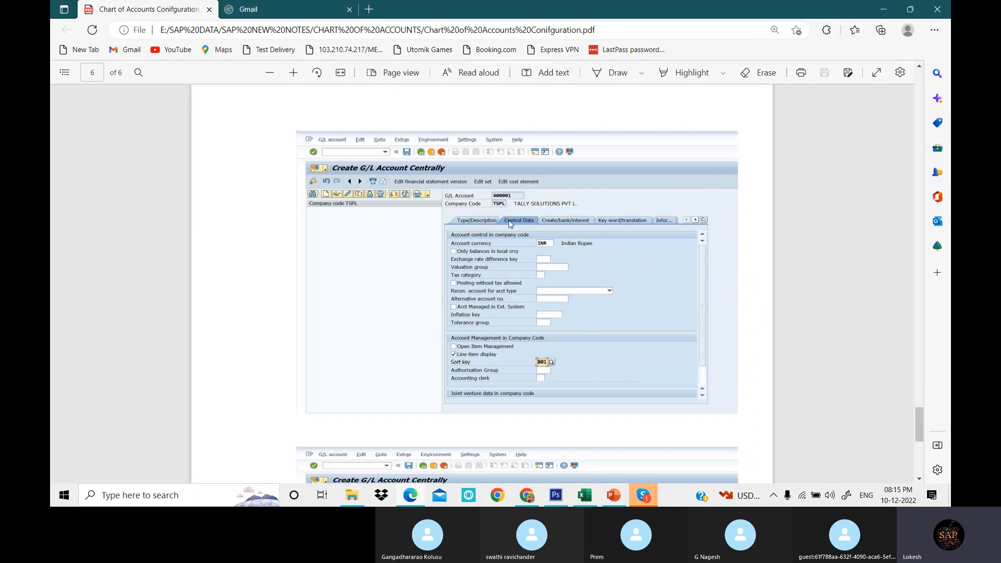
pyautogui.scroll(-5, 559, 223)
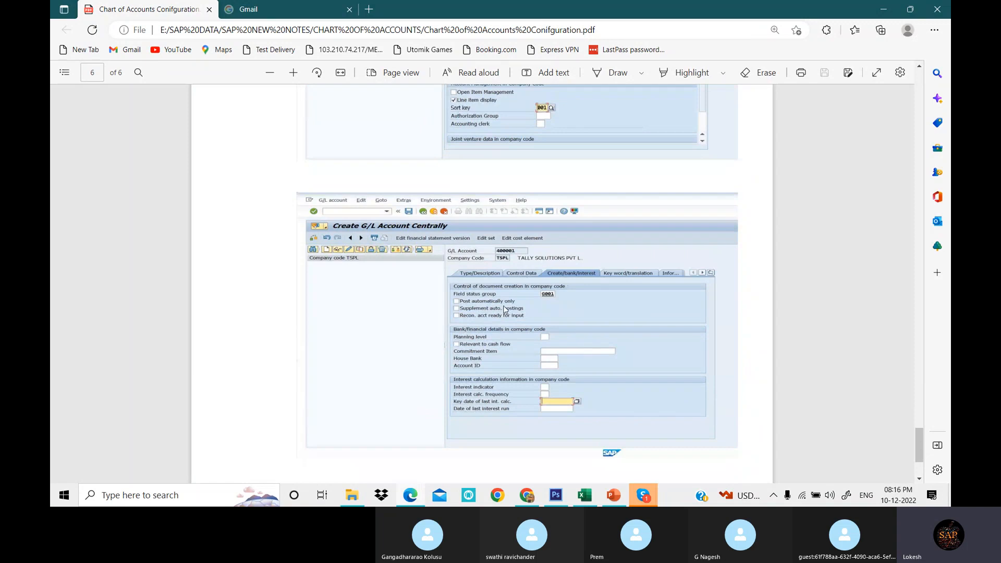
pyautogui.scroll(-3, 573, 312)
# - Return to the list of chart of accounts configuration steps and transaction codes at the start of the PDF
pyautogui.scroll(15, 577, 314)
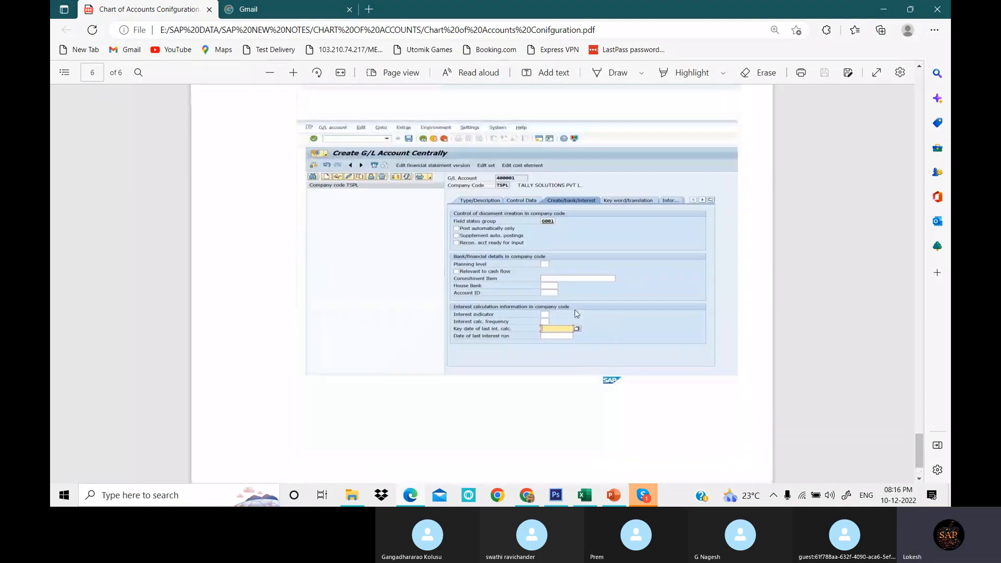
pyautogui.scroll(15, 576, 313)
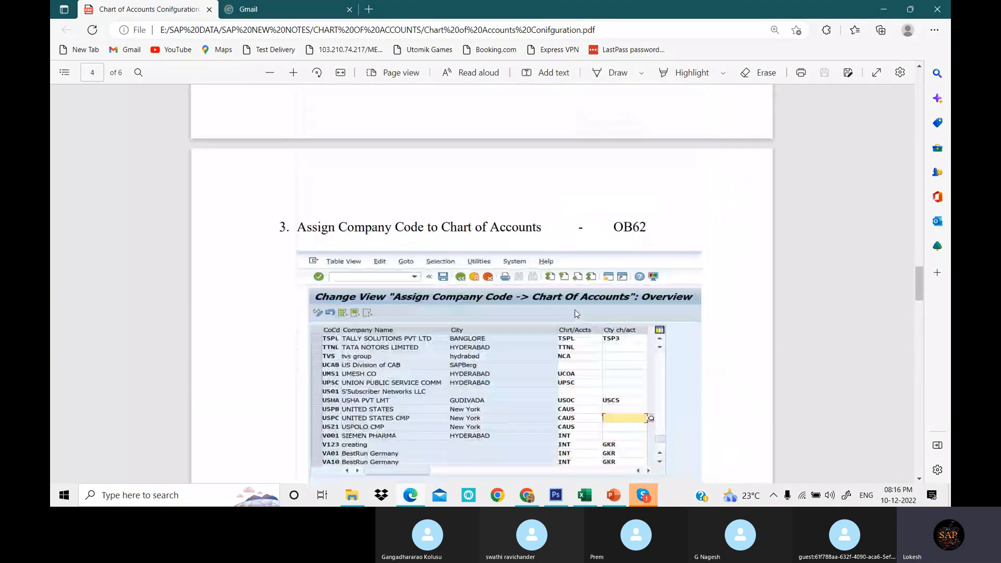
pyautogui.scroll(10, 576, 313)
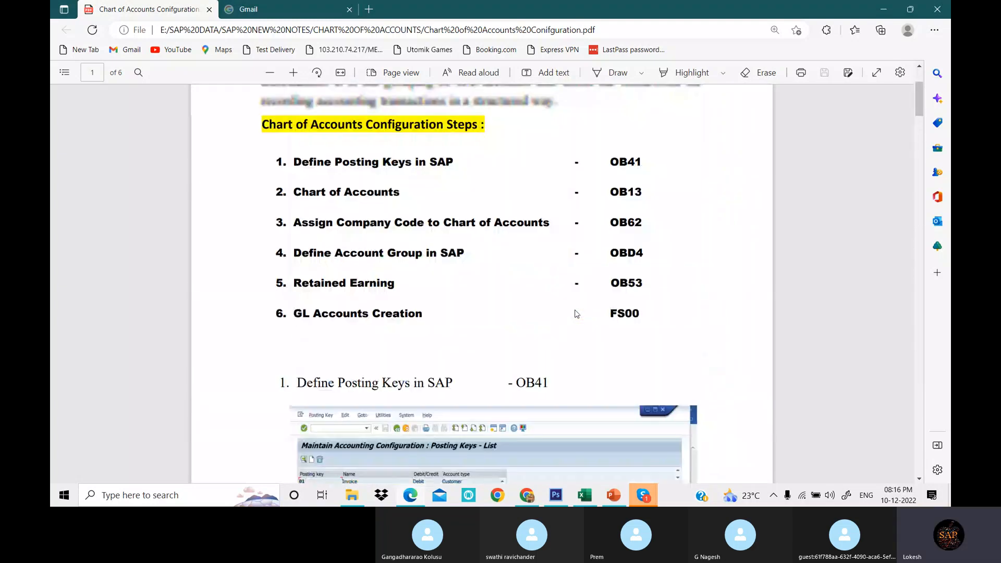
pyautogui.scroll(-8, 572, 301)
pyautogui.scroll(3, 572, 301)
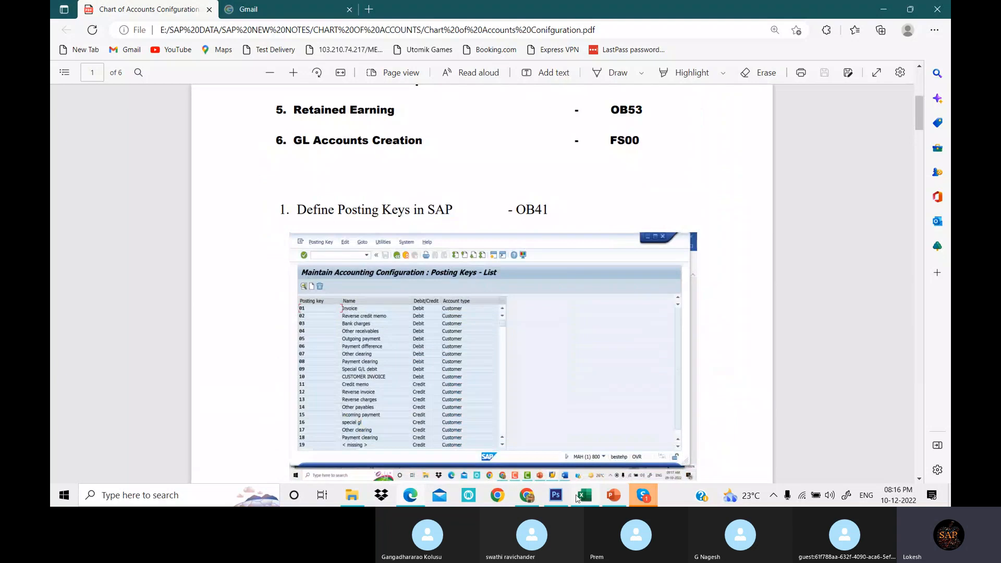
# - Switch to Excel and examine the liability account groups and their from and to number ranges
pyautogui.click(584, 502)
pyautogui.click(380, 321)
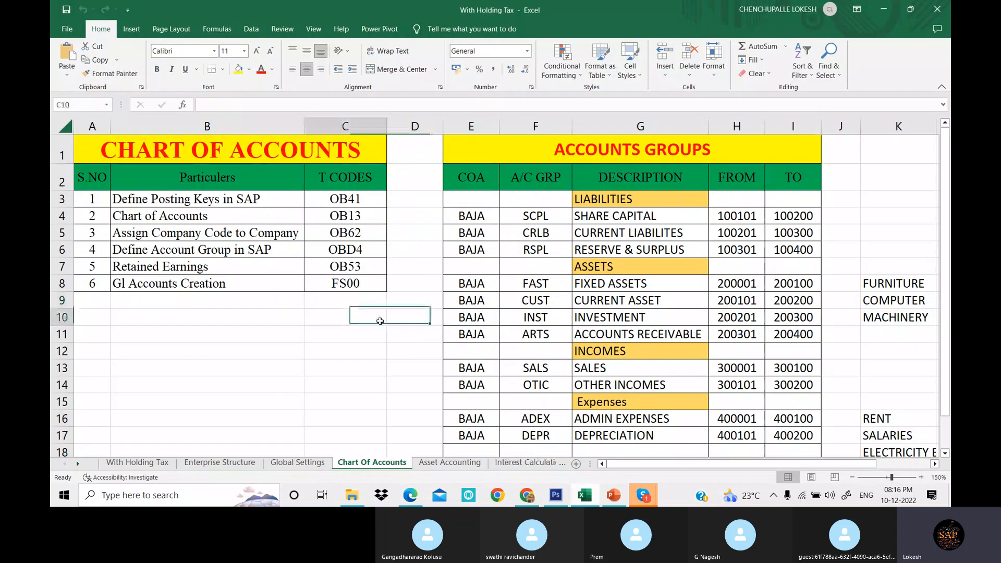
pyautogui.click(478, 214)
pyautogui.click(635, 215)
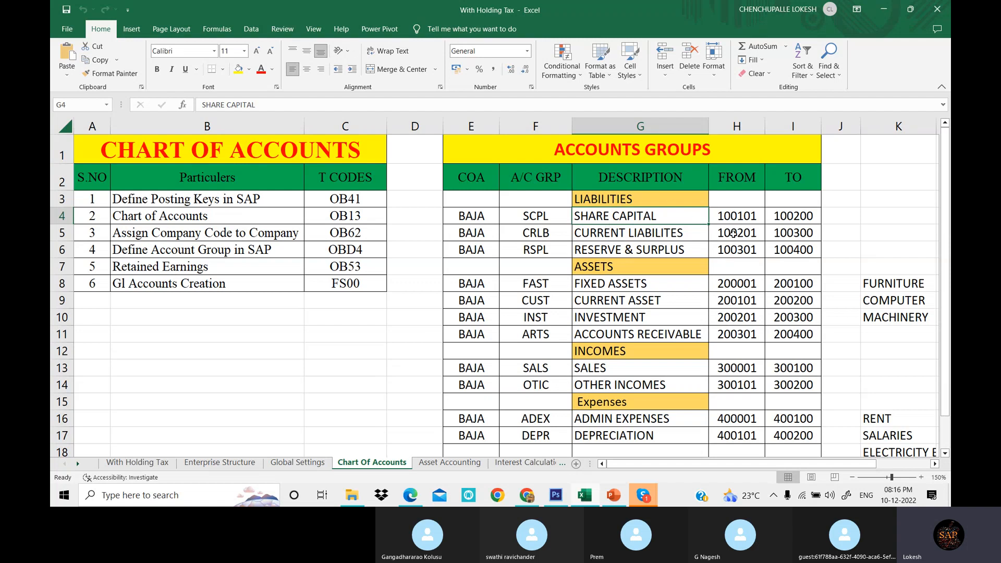
pyautogui.click(740, 218)
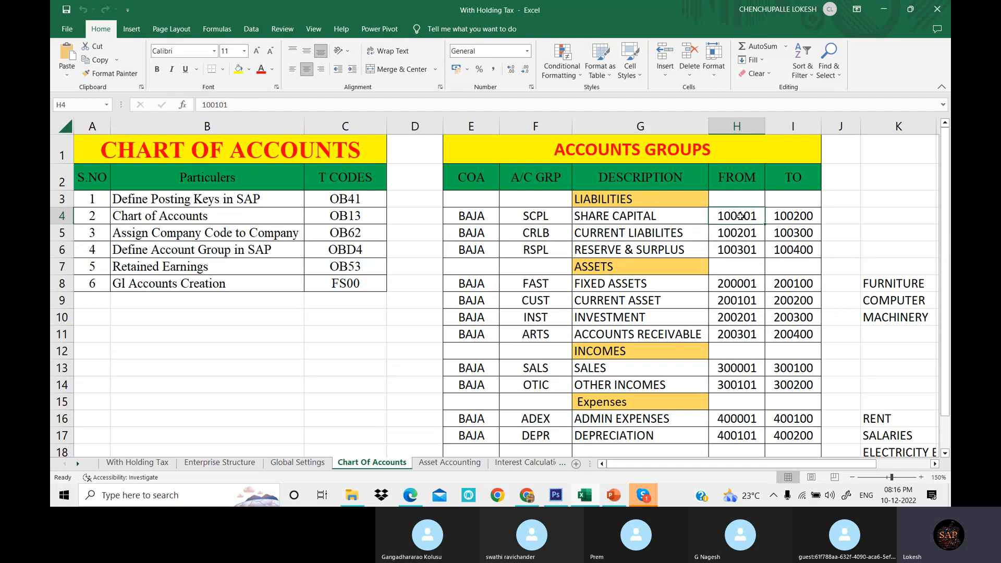
pyautogui.click(788, 215)
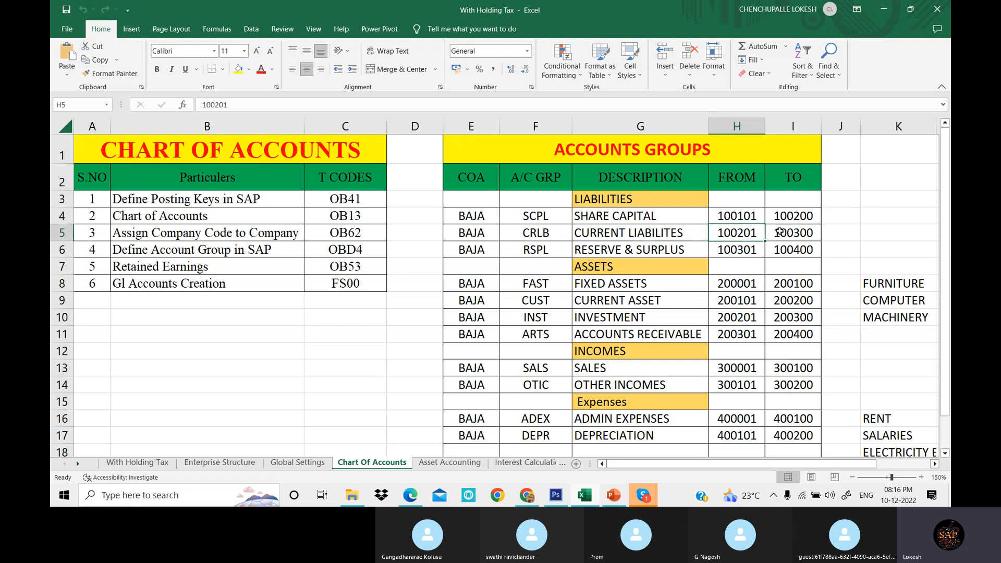
pyautogui.press('Down')
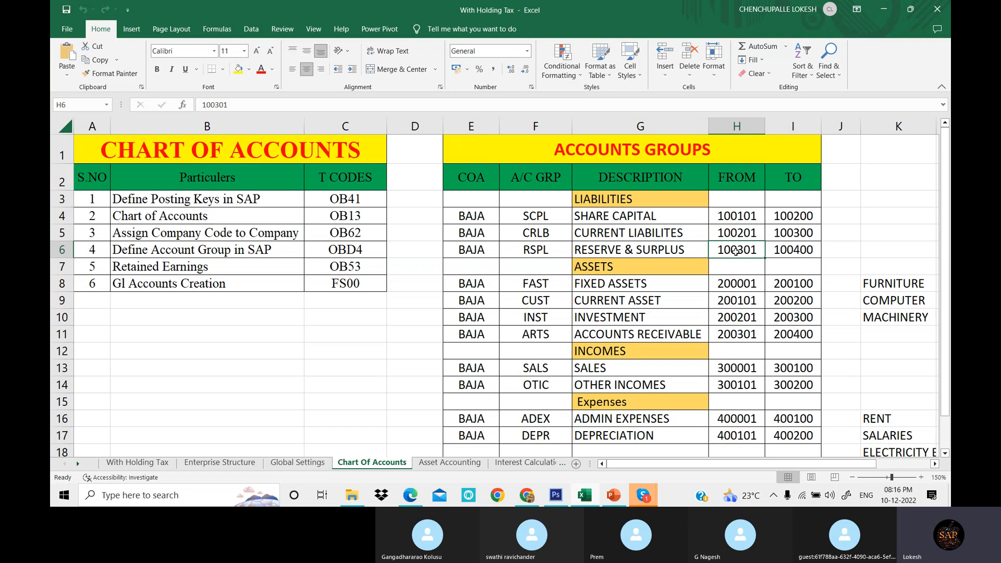
pyautogui.click(787, 250)
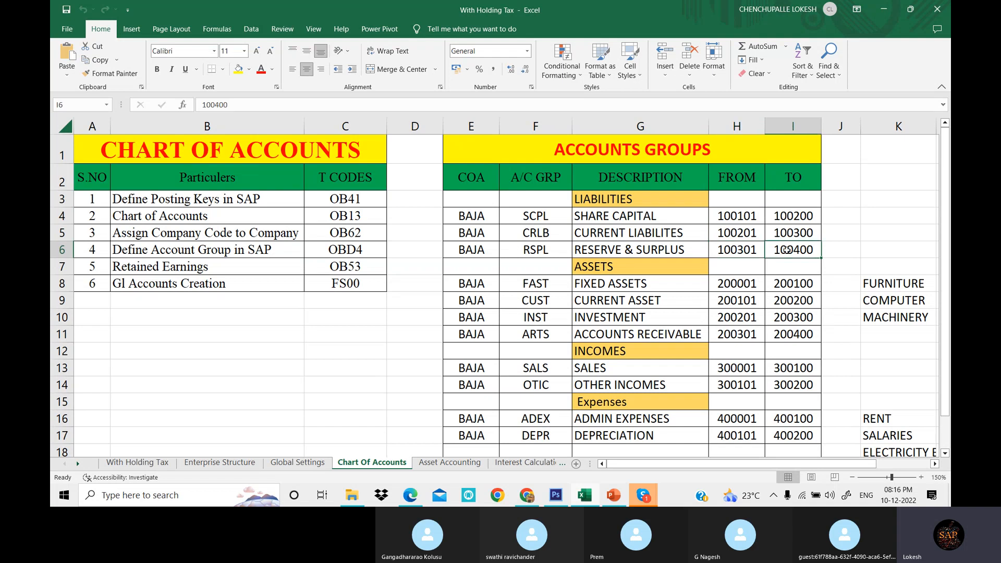
# - Examine the asset account groups and their number ranges in the accounts groups table
pyautogui.click(611, 206)
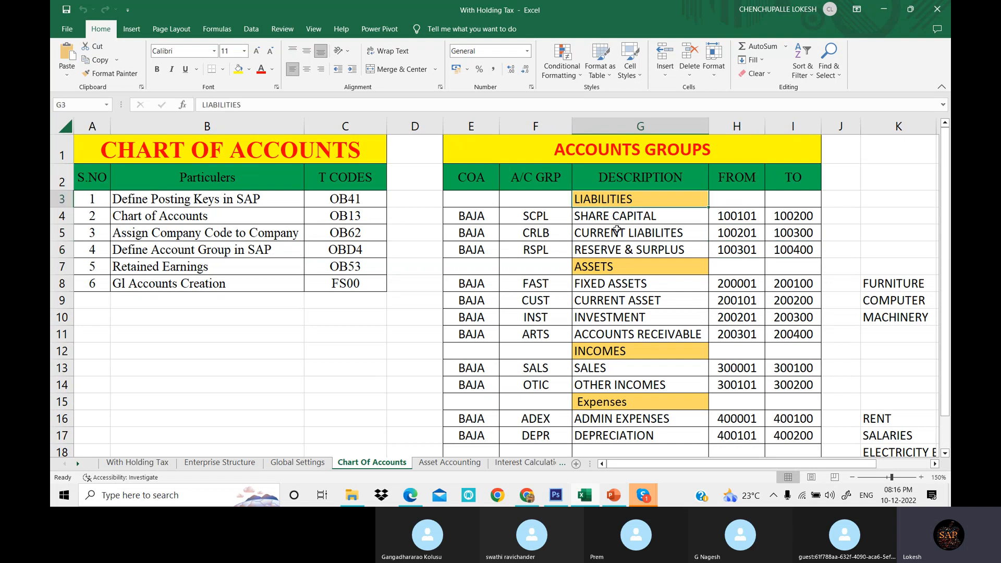
pyautogui.click(623, 268)
pyautogui.click(732, 285)
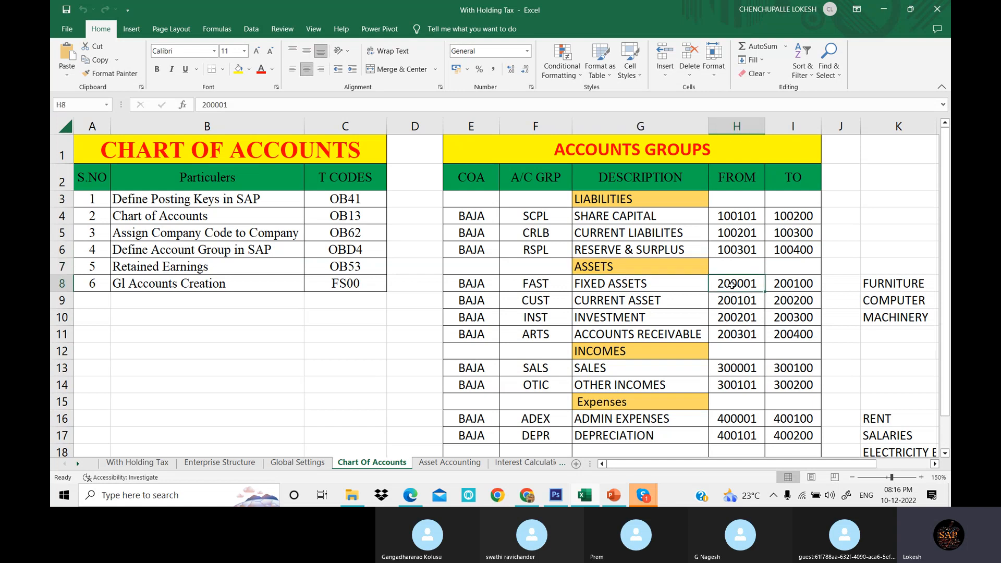
pyautogui.click(797, 285)
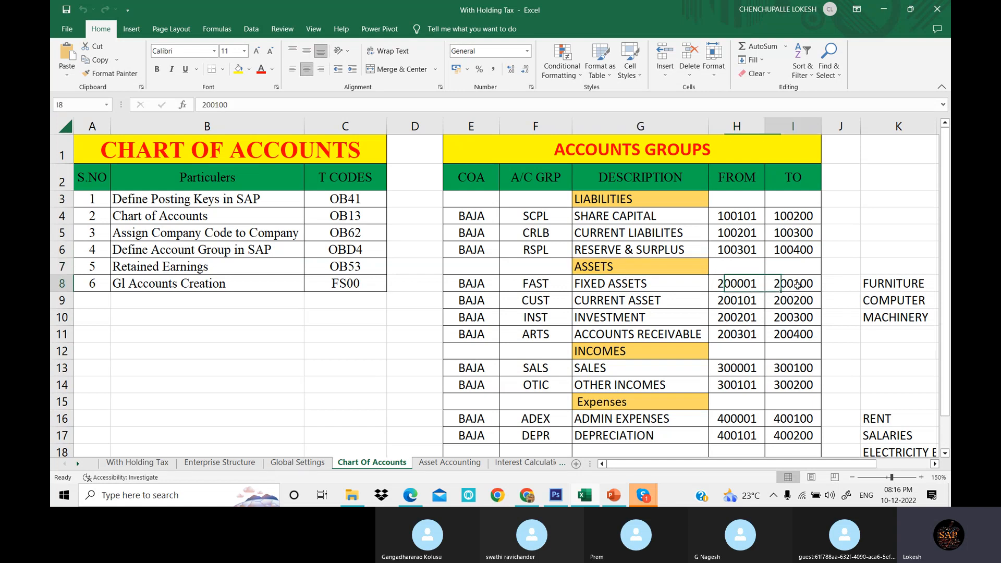
pyautogui.click(749, 307)
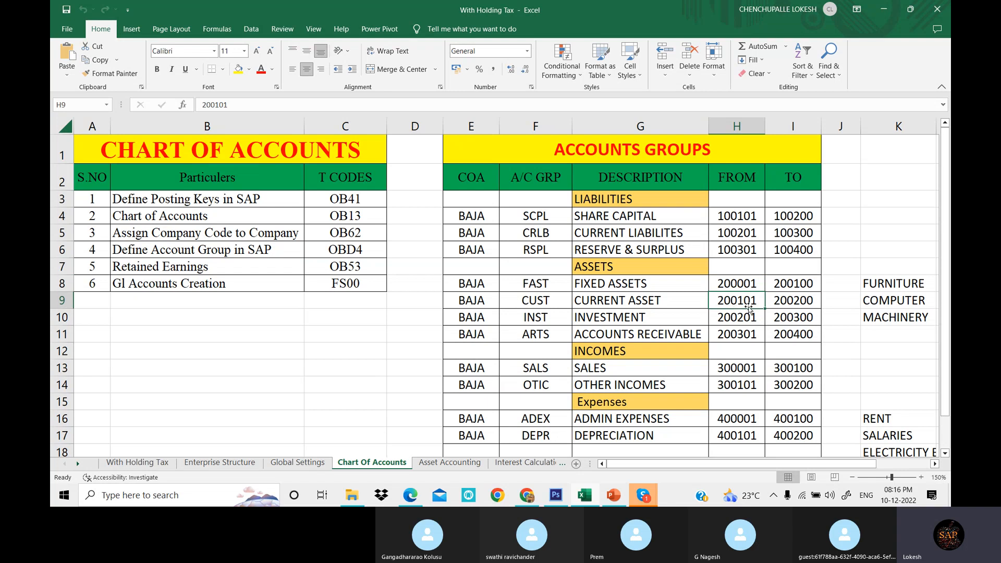
pyautogui.click(784, 303)
pyautogui.click(740, 319)
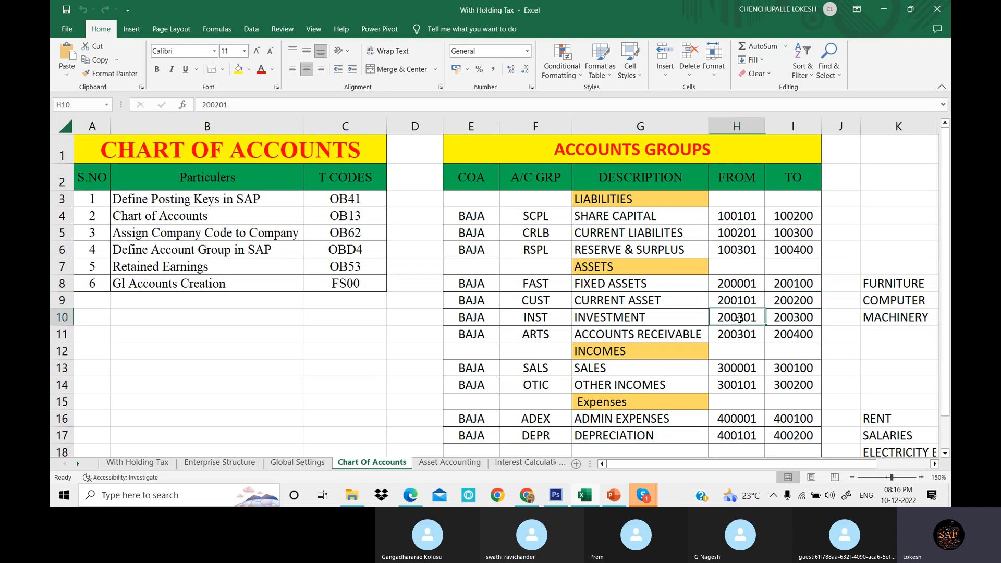
pyautogui.click(785, 319)
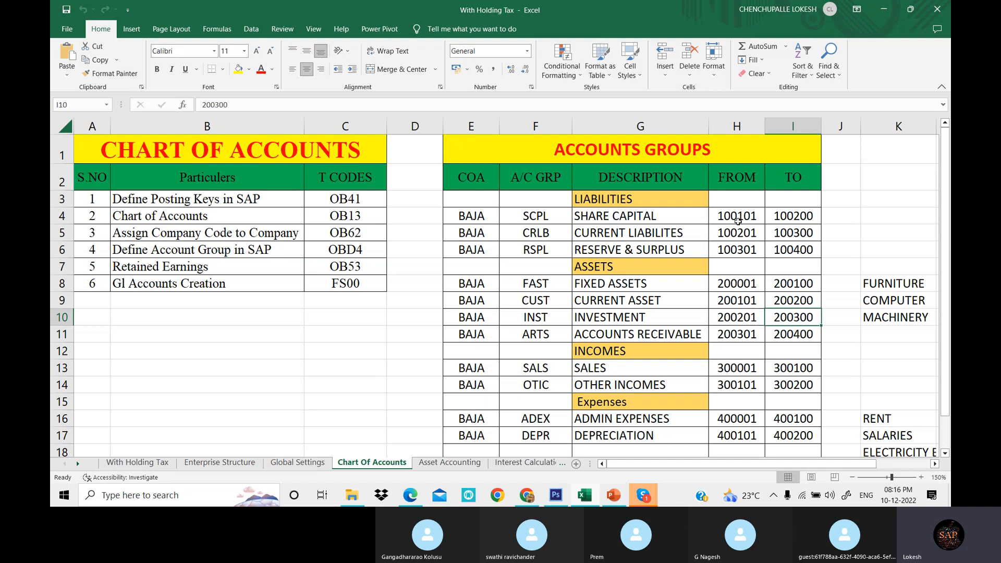
pyautogui.scroll(-1, 744, 269)
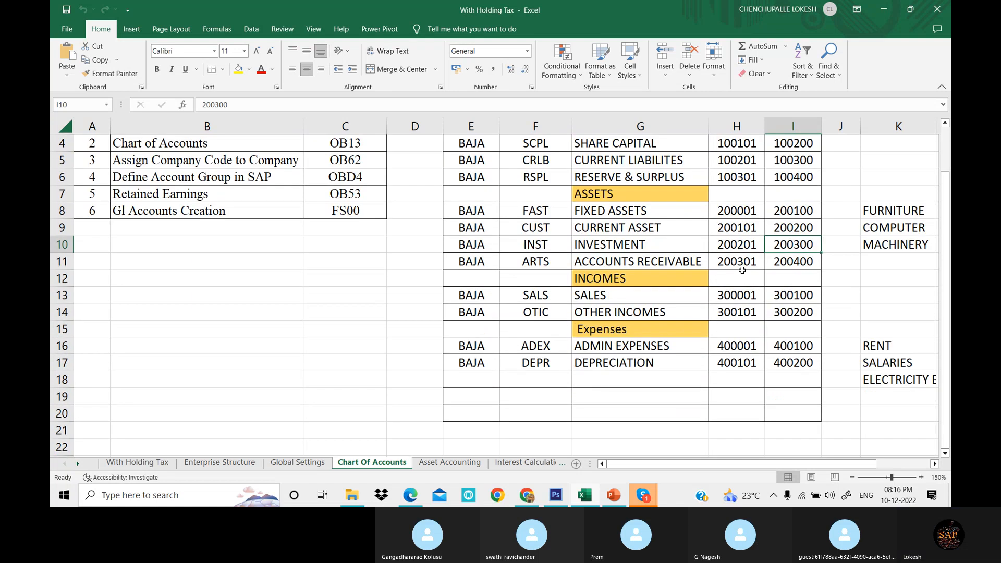
pyautogui.scroll(1, 495, 317)
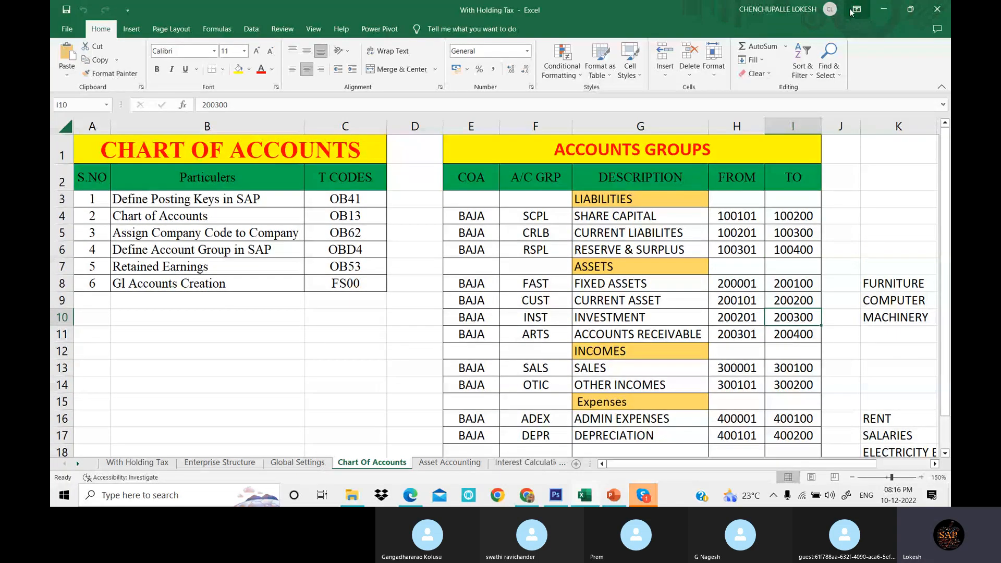
# - Clear the windows to the desktop, launch SAP Logon and log on to client 800 with the user ID and account password
pyautogui.click(884, 12)
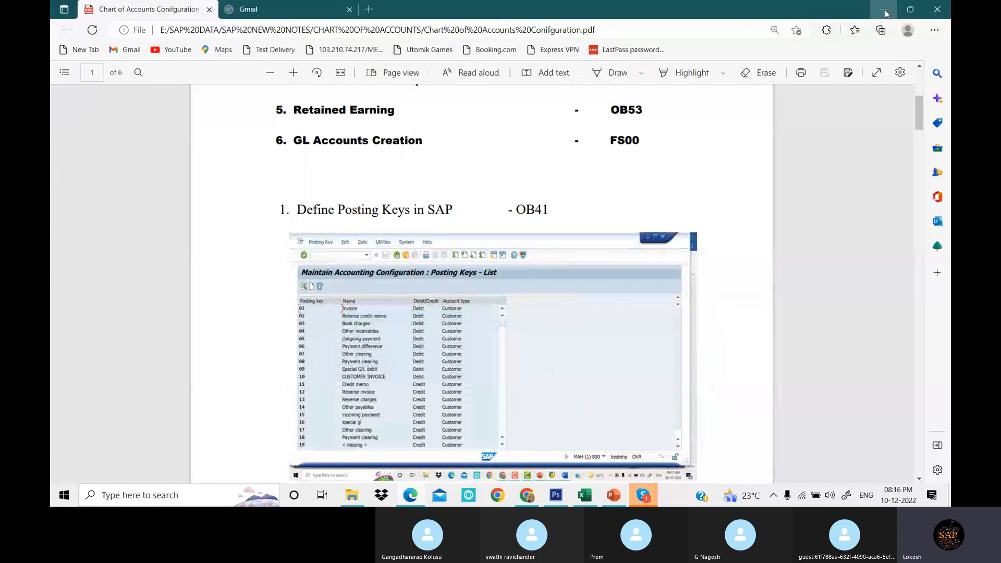
pyautogui.click(886, 10)
pyautogui.click(886, 11)
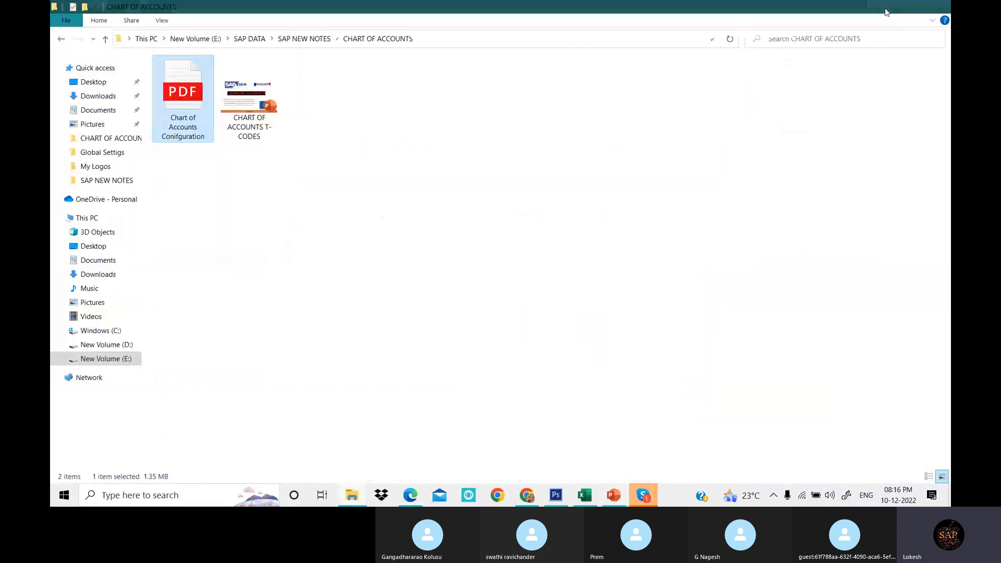
pyautogui.click(887, 12)
pyautogui.click(584, 254)
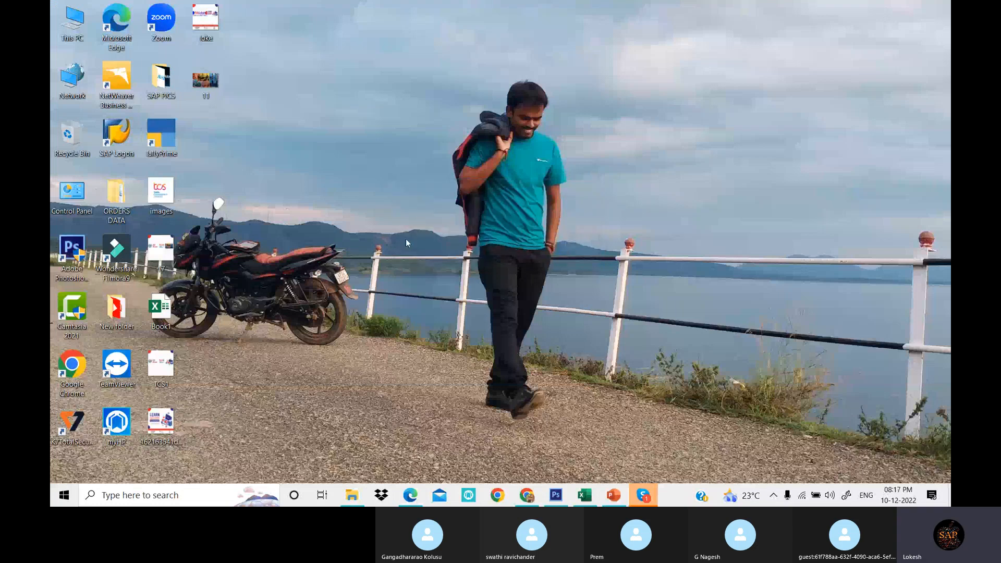
pyautogui.doubleClick(111, 137)
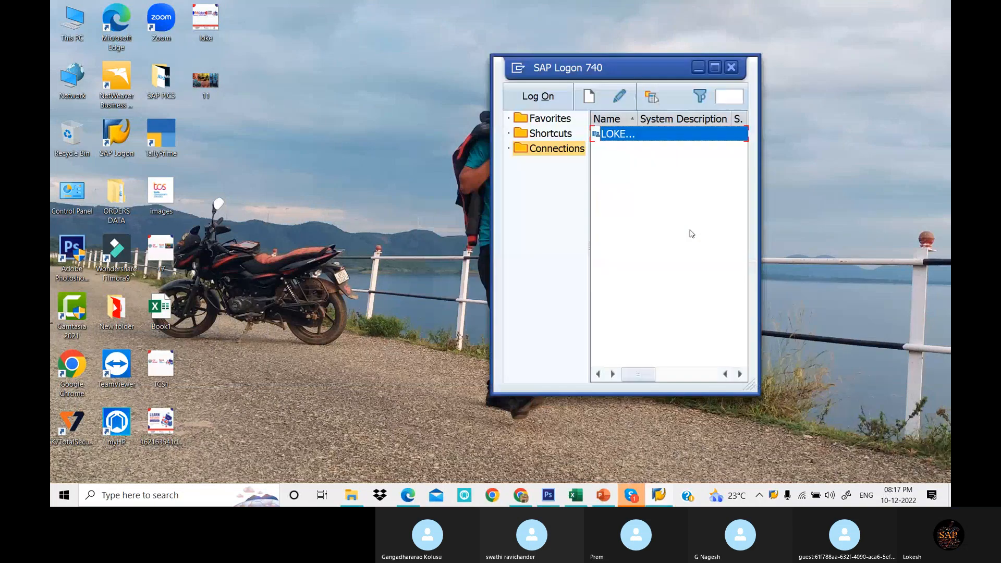
pyautogui.click(540, 96)
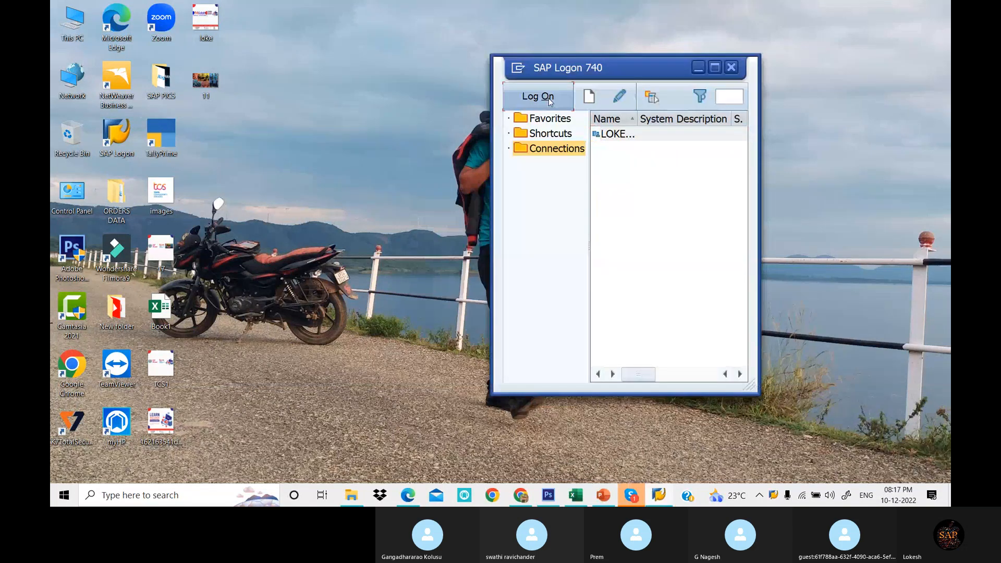
pyautogui.write('F')
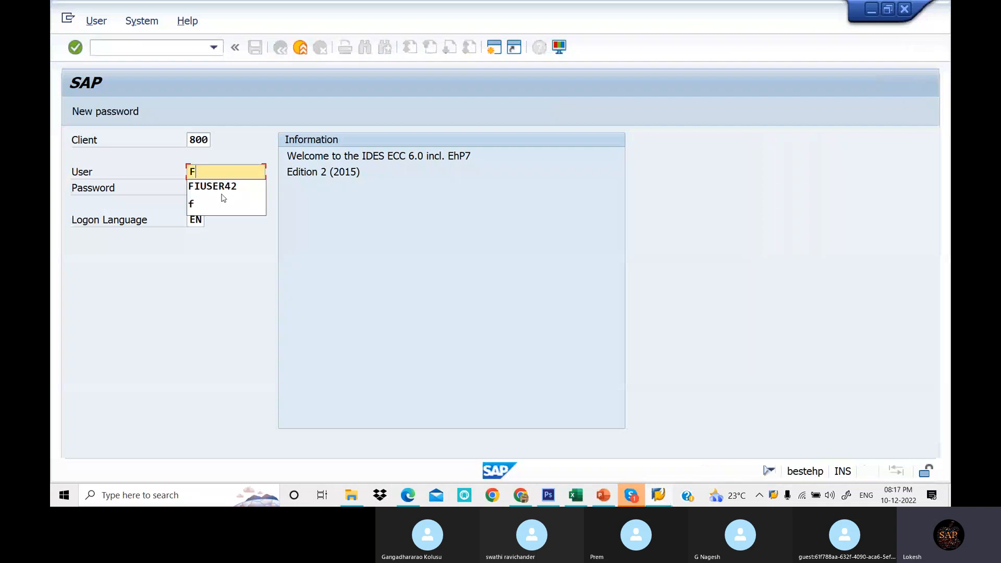
pyautogui.click(223, 193)
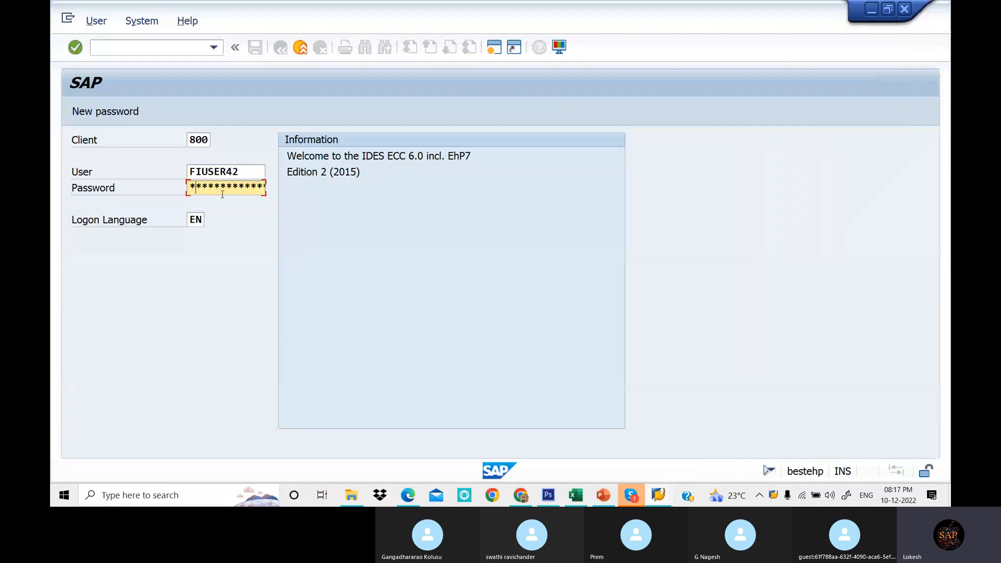
pyautogui.write('**')
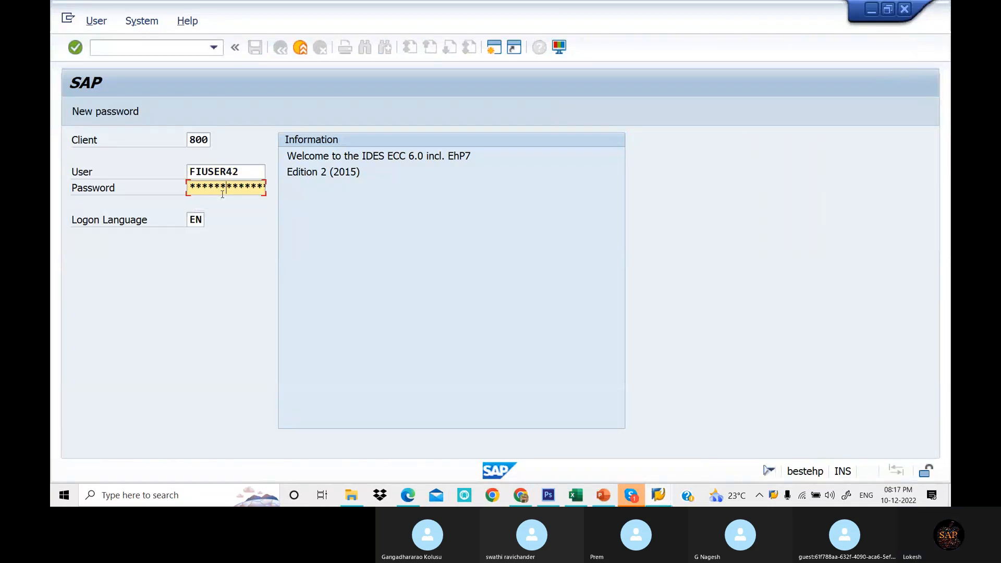
pyautogui.press('Return')
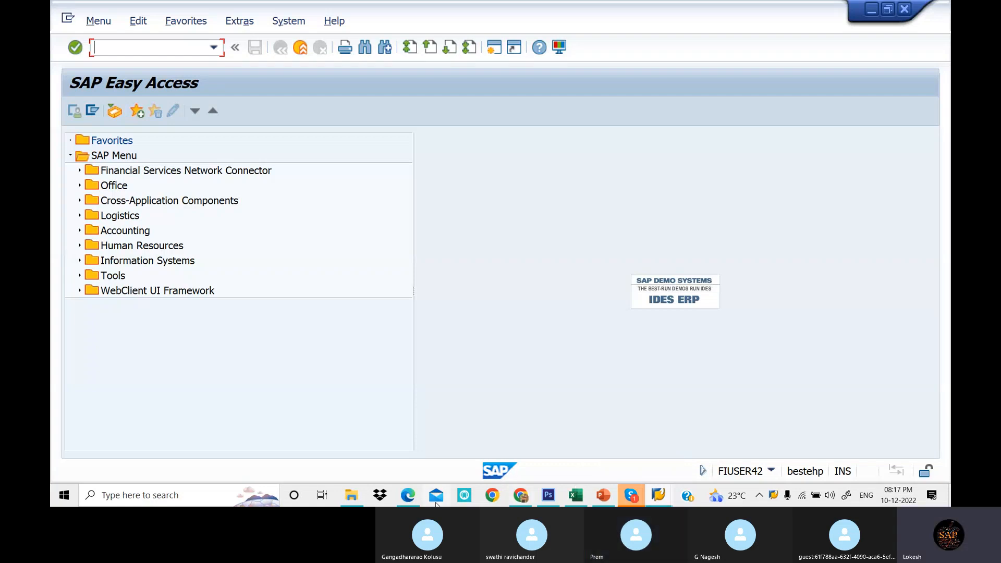
# - Check the posting keys section of the PDF notes and run transaction OB41 in SAP to open the posting keys list
pyautogui.click(407, 498)
pyautogui.scroll(3, 449, 284)
pyautogui.scroll(-4, 542, 152)
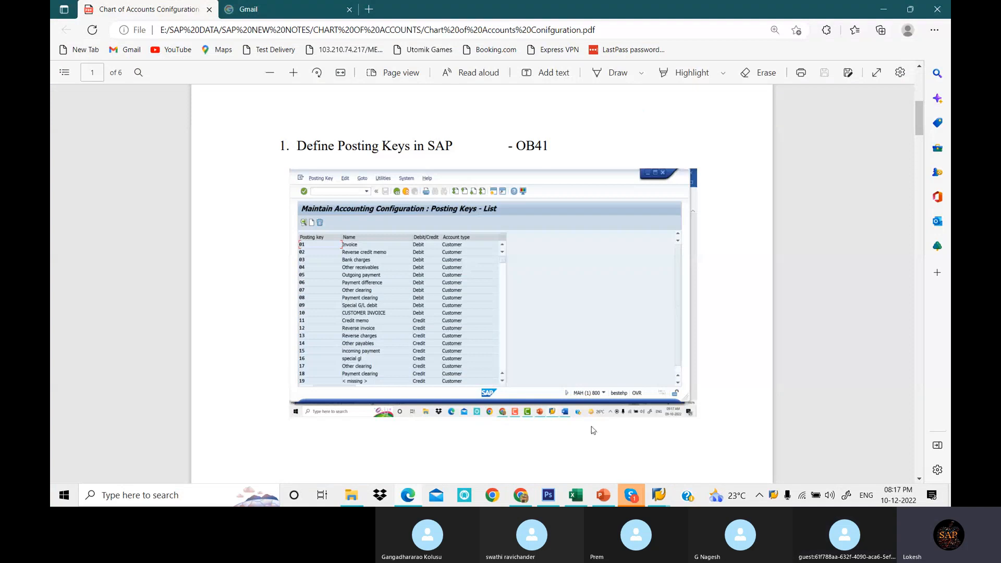
pyautogui.click(659, 495)
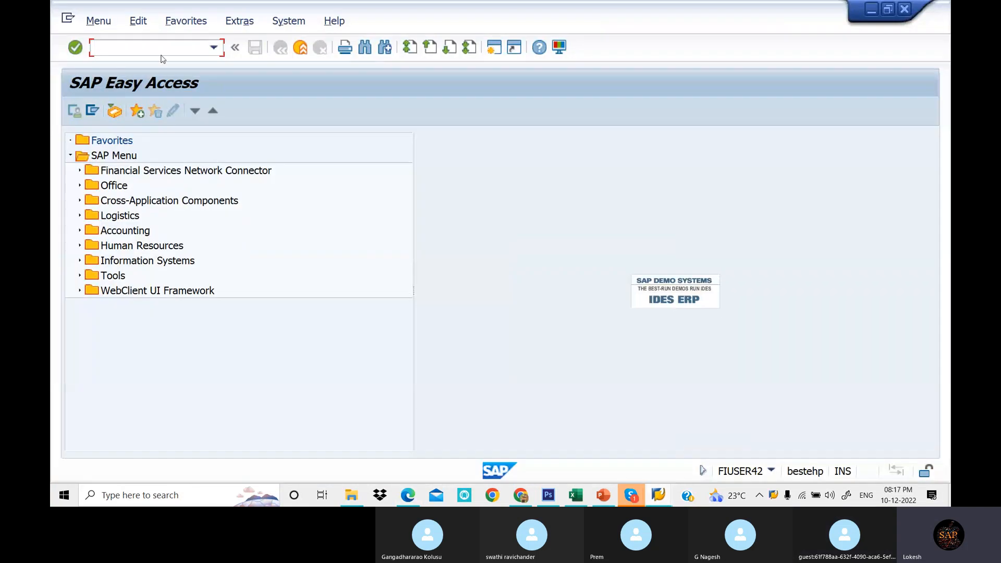
pyautogui.write('OB41')
pyautogui.press('Return')
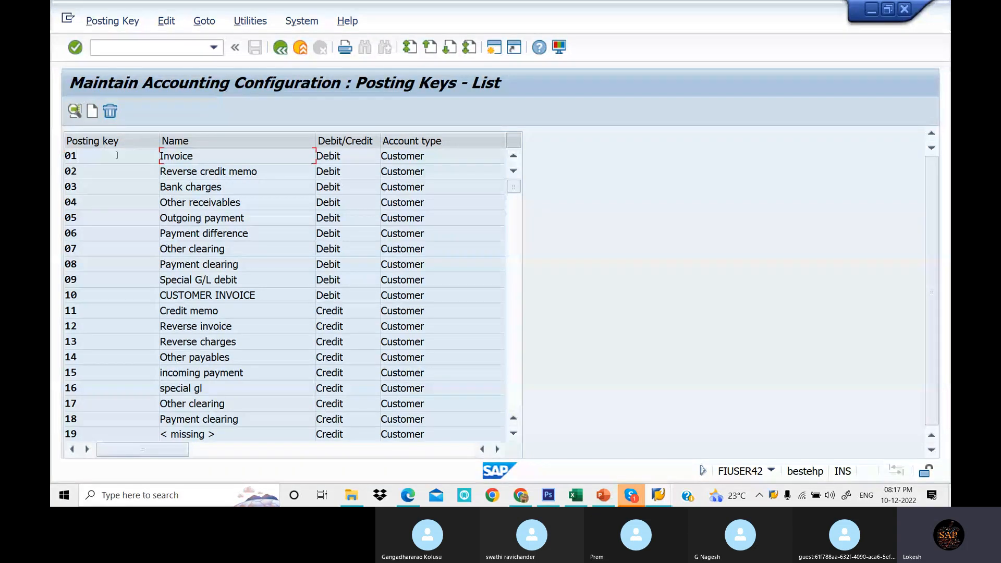
# - Scroll through the posting keys list to review each key's debit/credit indicator and account type, then return to the top
pyautogui.click(349, 159)
pyautogui.scroll(-2, 389, 263)
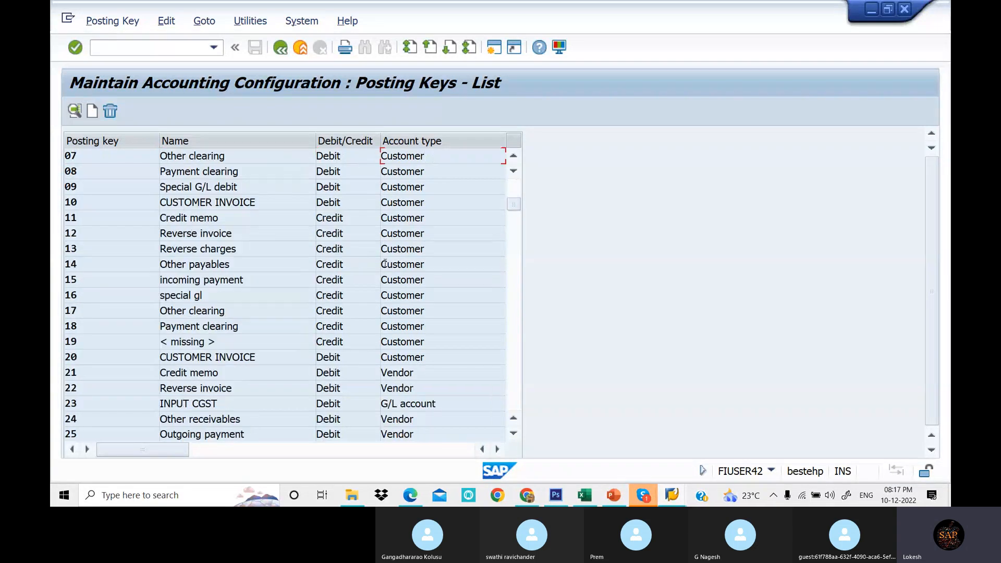
pyautogui.scroll(-1, 386, 271)
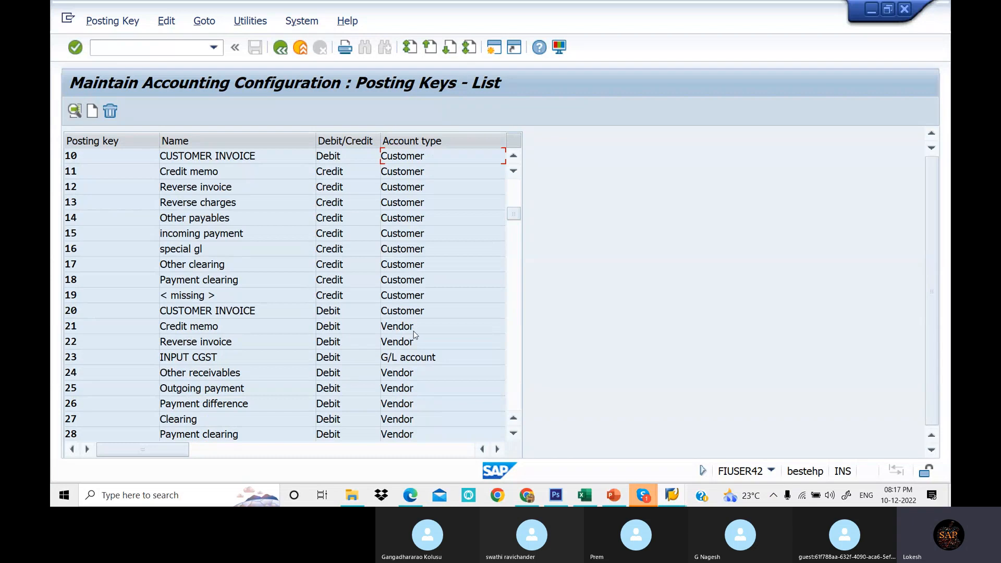
pyautogui.scroll(-1, 422, 338)
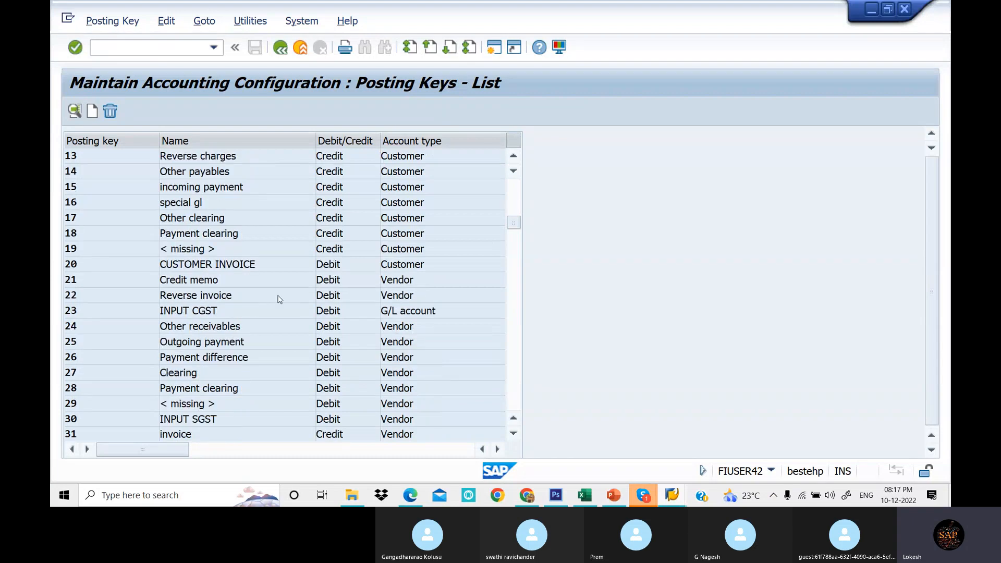
pyautogui.scroll(-1, 359, 328)
pyautogui.scroll(-1, 404, 341)
pyautogui.scroll(-3, 405, 341)
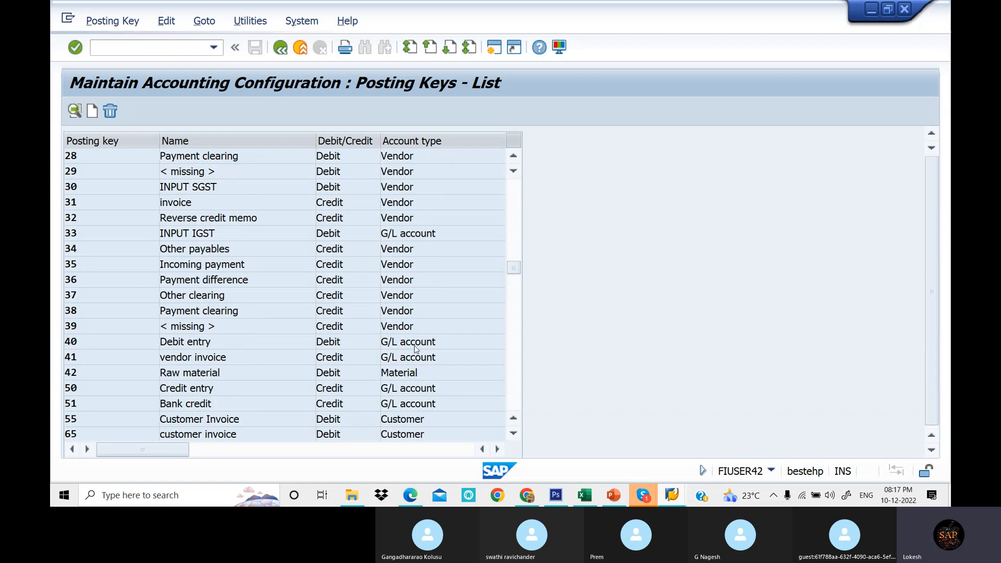
pyautogui.scroll(-1, 409, 343)
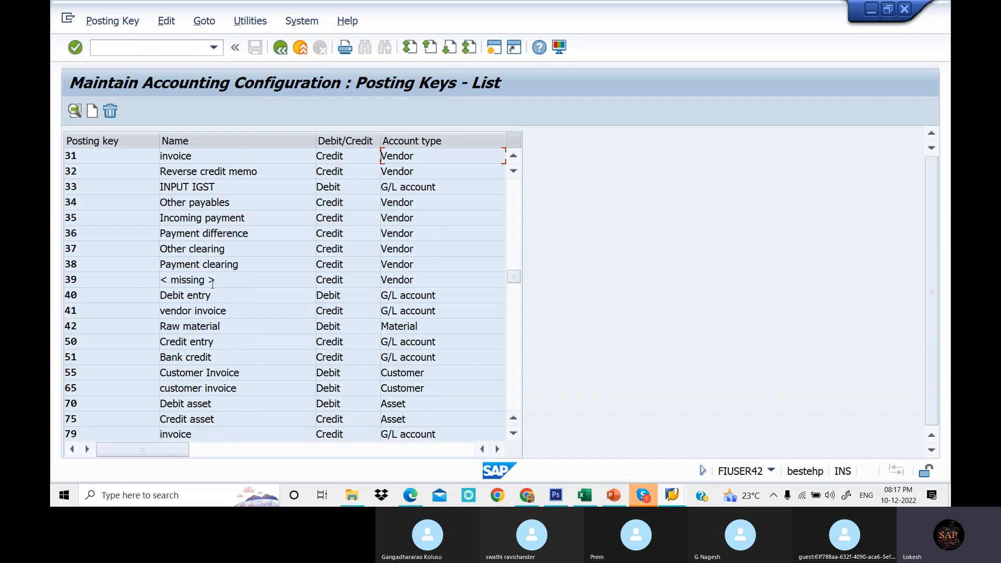
pyautogui.scroll(-1, 269, 273)
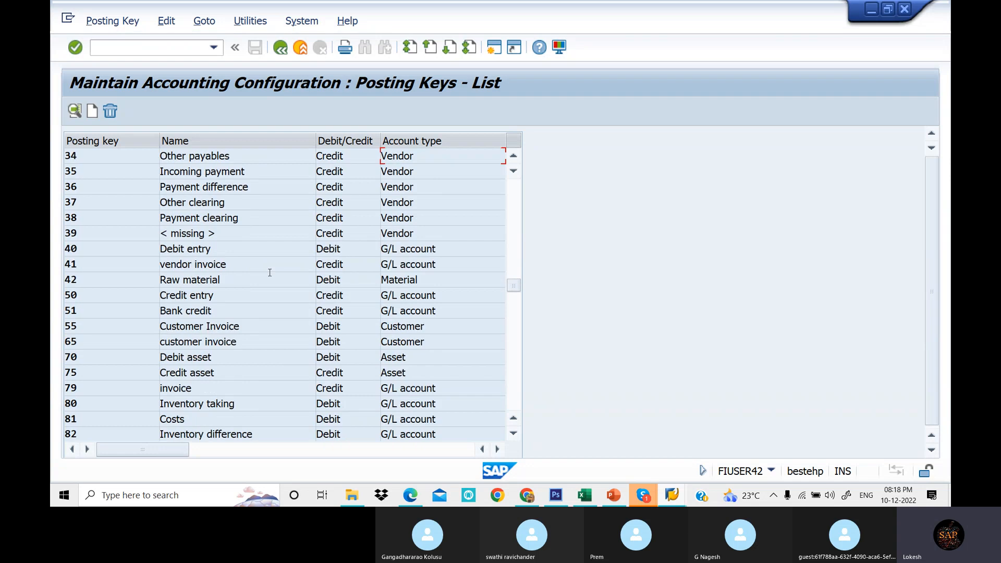
pyautogui.scroll(-1, 271, 273)
pyautogui.scroll(-1, 270, 273)
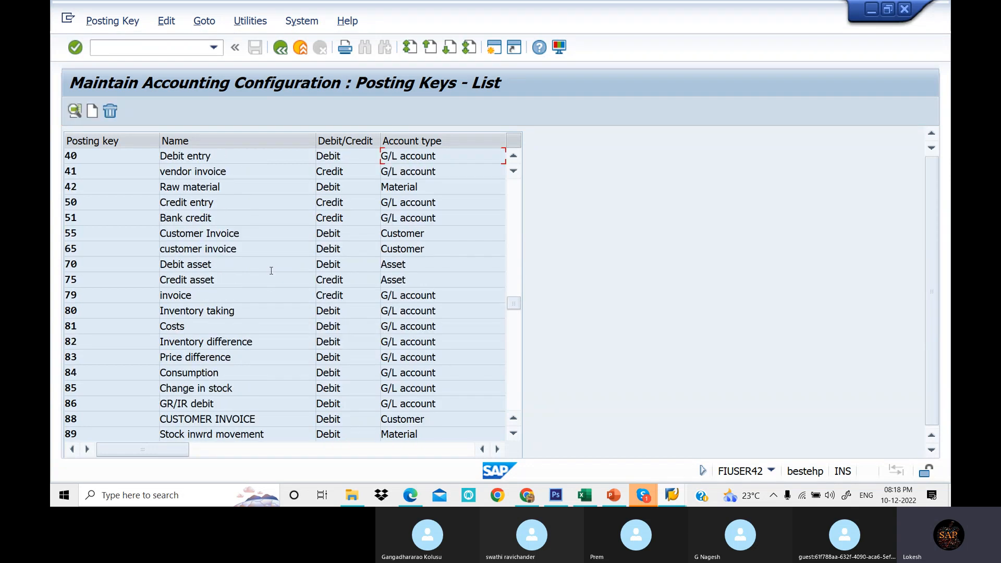
pyautogui.scroll(-1, 334, 281)
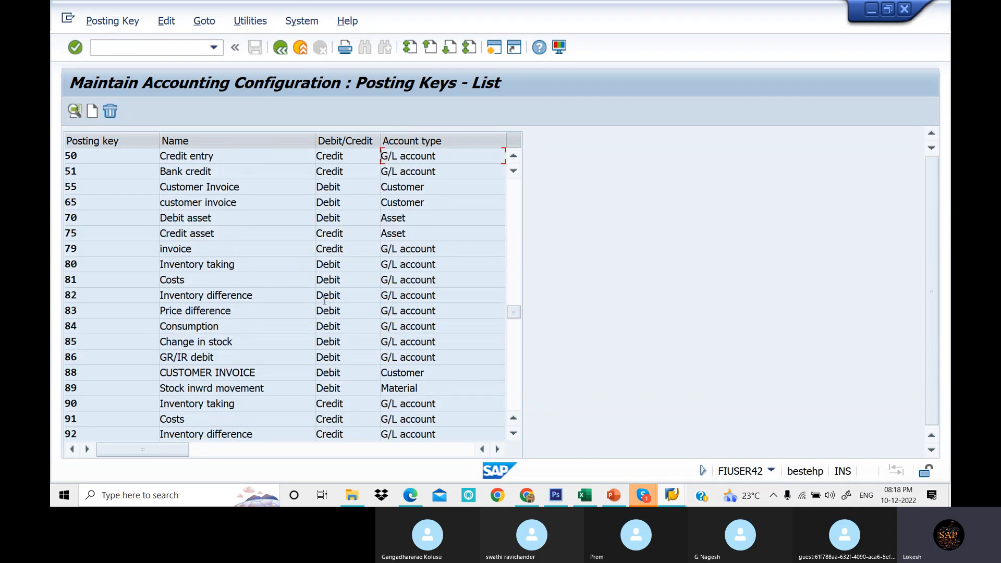
pyautogui.scroll(-2, 224, 313)
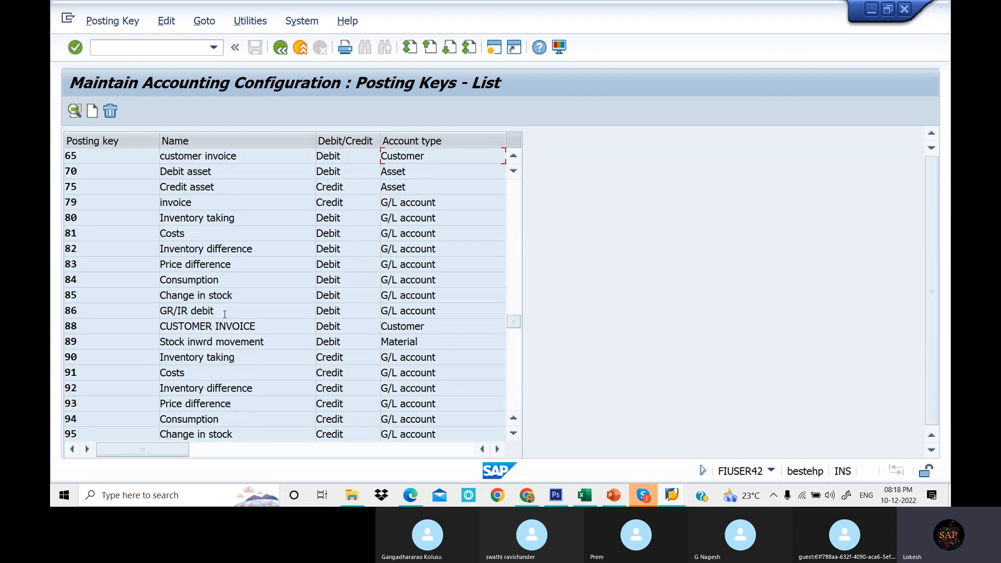
pyautogui.scroll(-1, 231, 312)
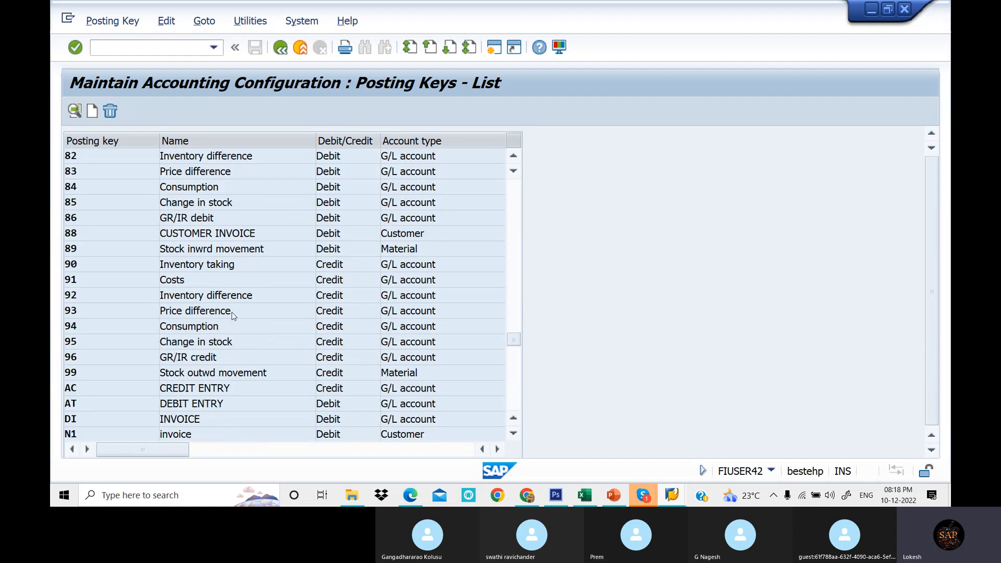
pyautogui.scroll(-1, 235, 312)
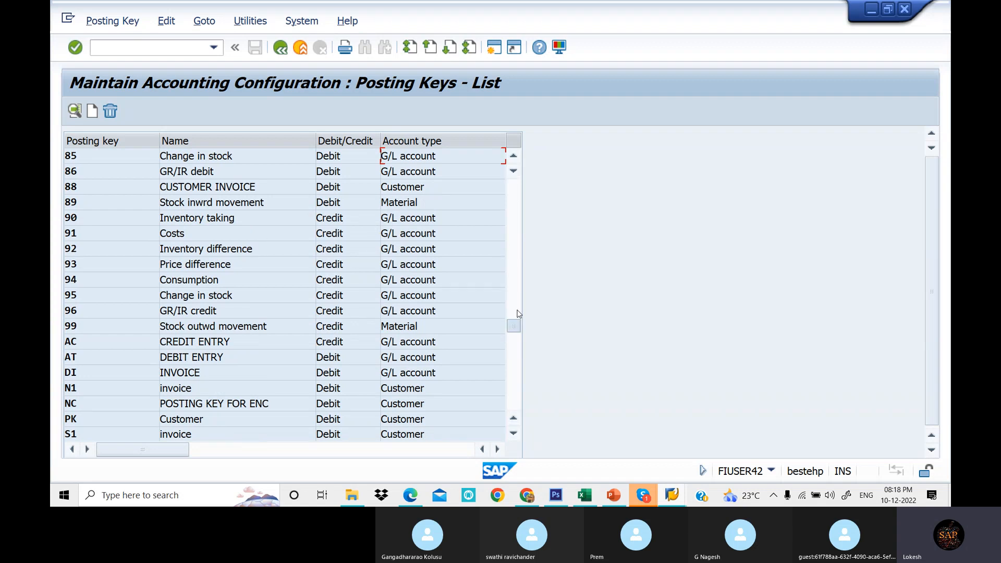
pyautogui.moveTo(524, 196); pyautogui.dragTo(519, 179)
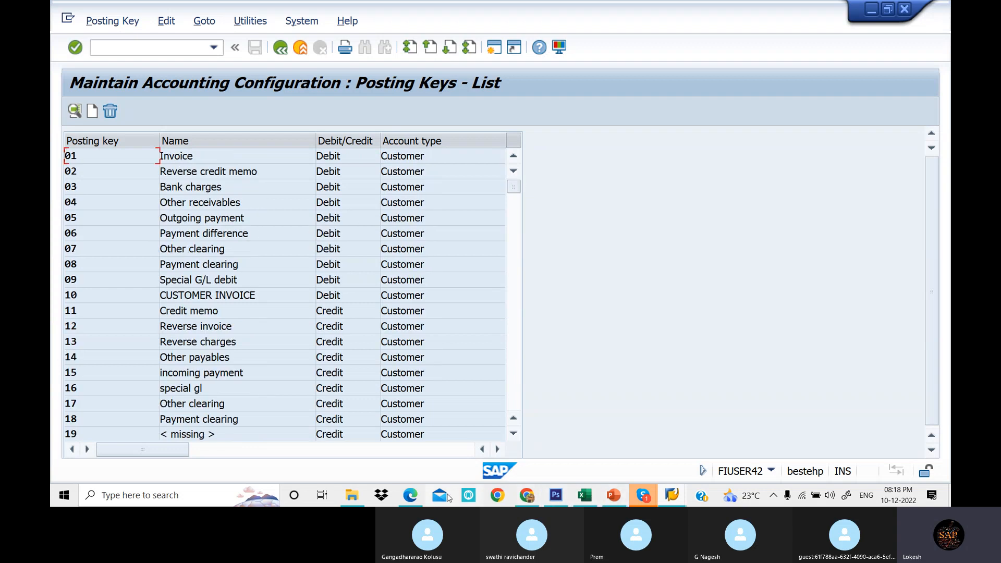
# - Look up the Chart of Accounts step and its OB13 transaction code in the Excel plan and the PDF notes
pyautogui.click(408, 497)
pyautogui.click(591, 494)
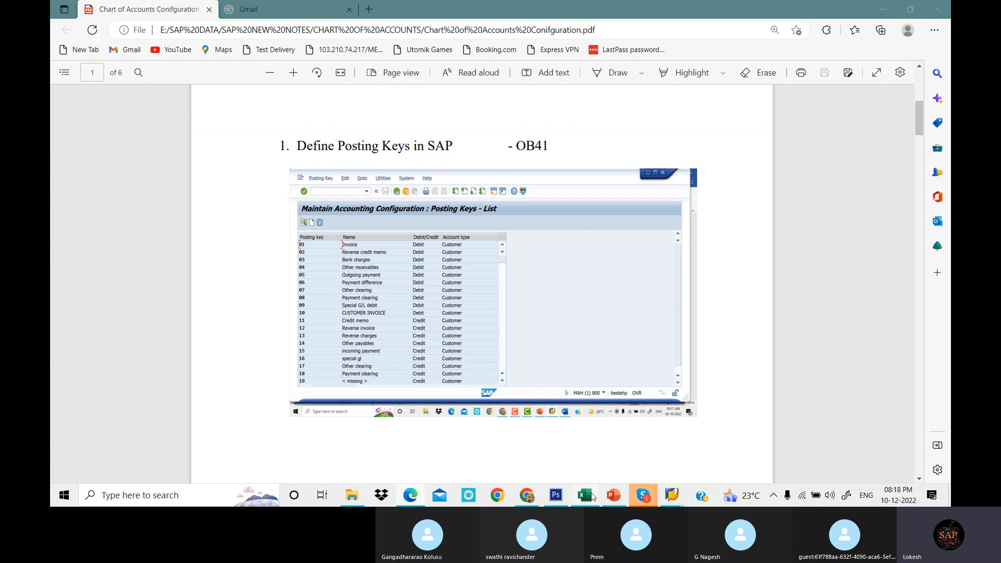
pyautogui.click(224, 218)
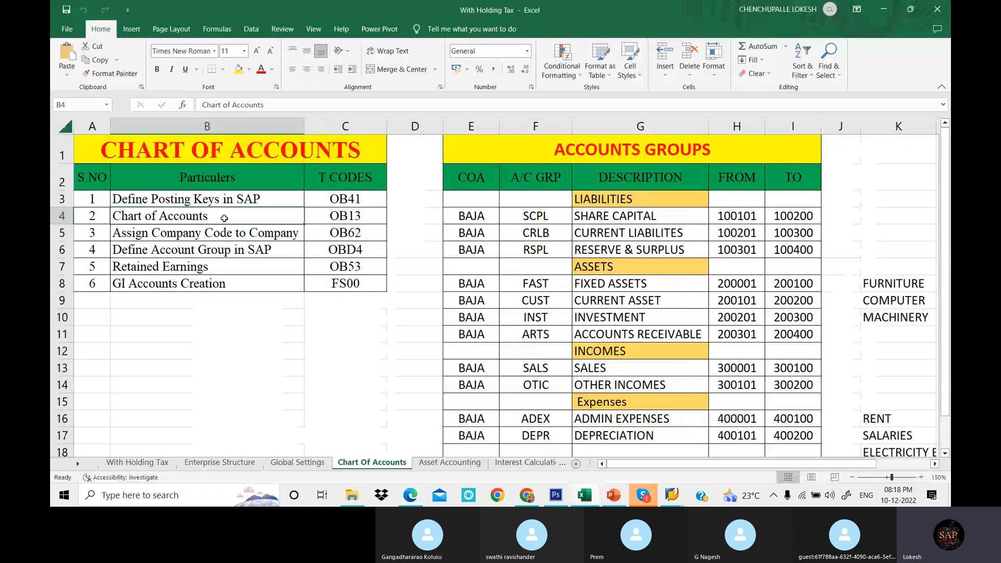
pyautogui.click(347, 215)
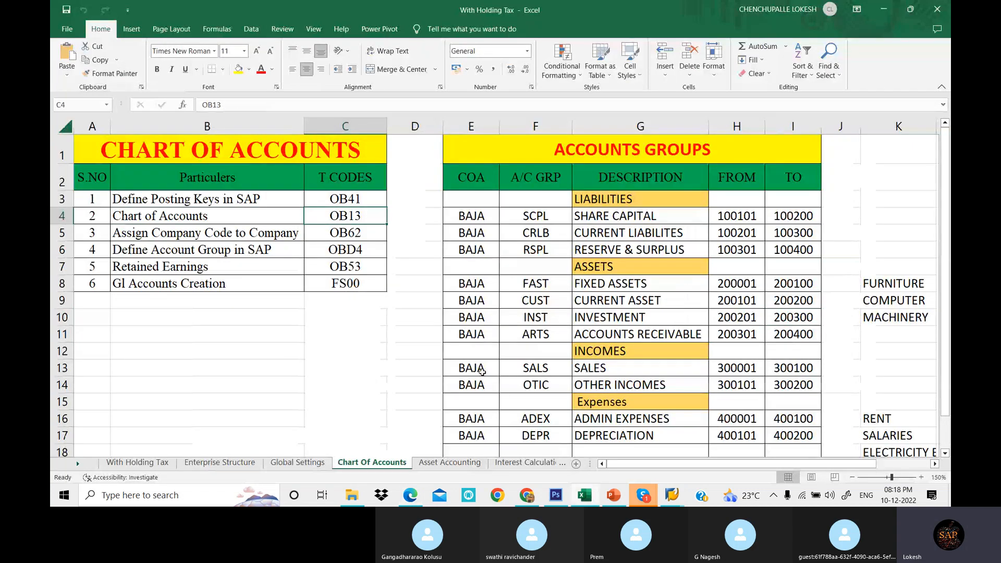
pyautogui.click(424, 497)
pyautogui.scroll(-3, 438, 205)
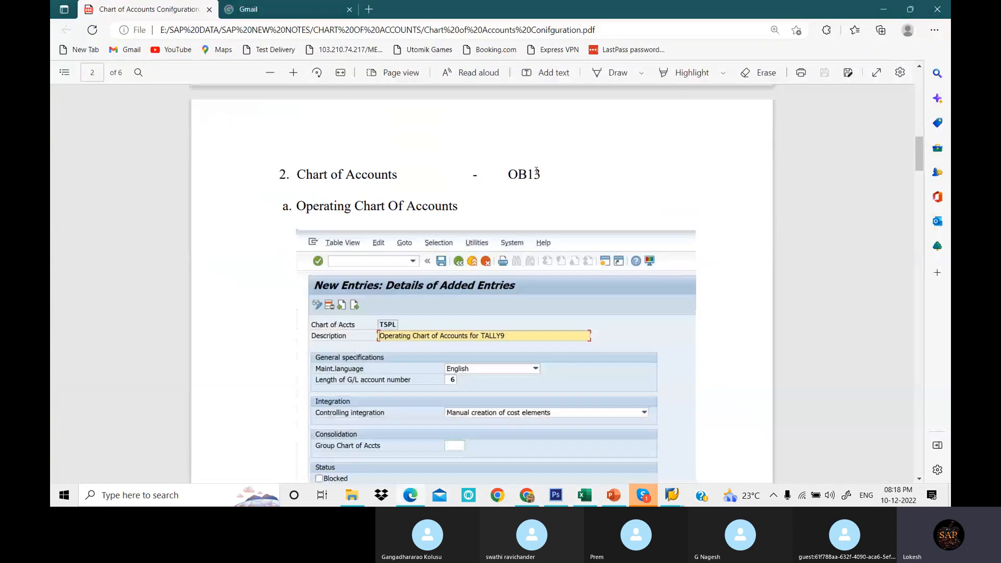
pyautogui.moveTo(672, 495)
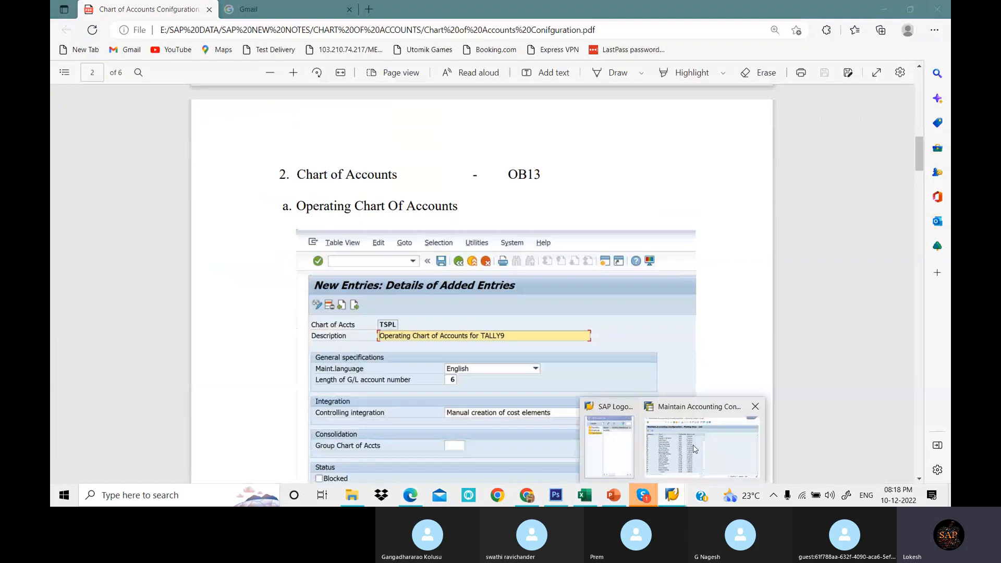
# - Switch back to SAP and run transaction OB13 to open the list of all charts of accounts
pyautogui.click(693, 445)
pyautogui.click(155, 48)
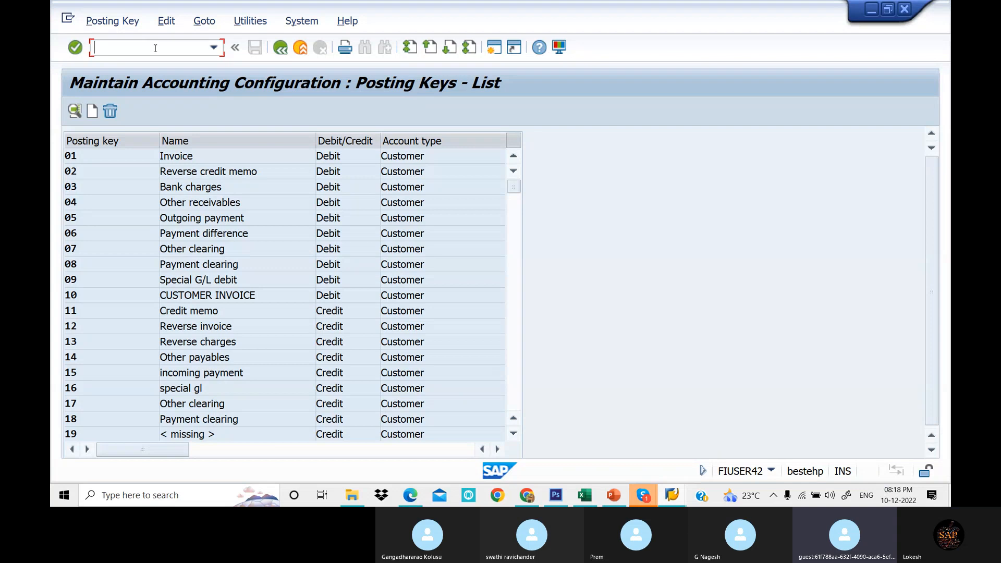
pyautogui.write('/N')
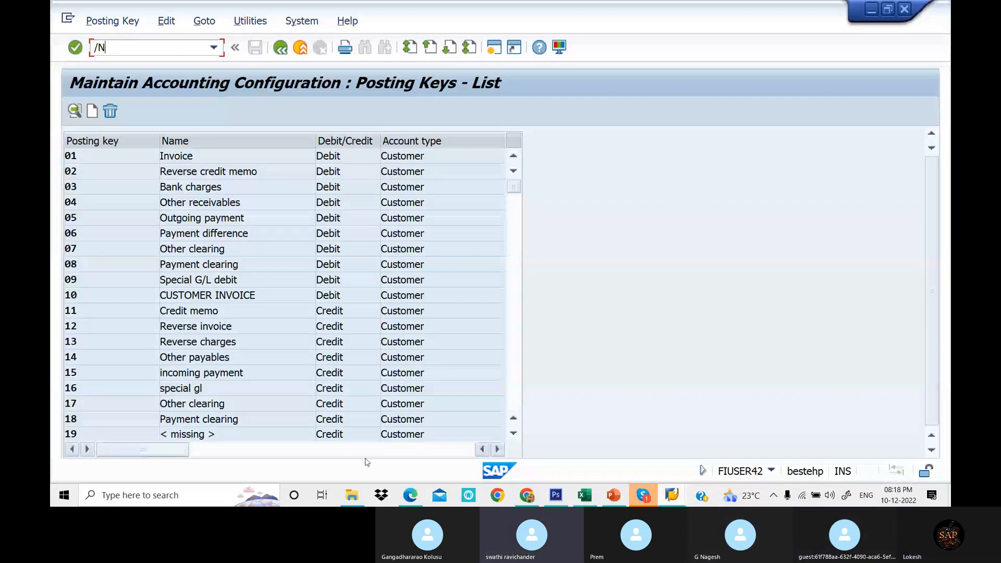
pyautogui.write('OB13')
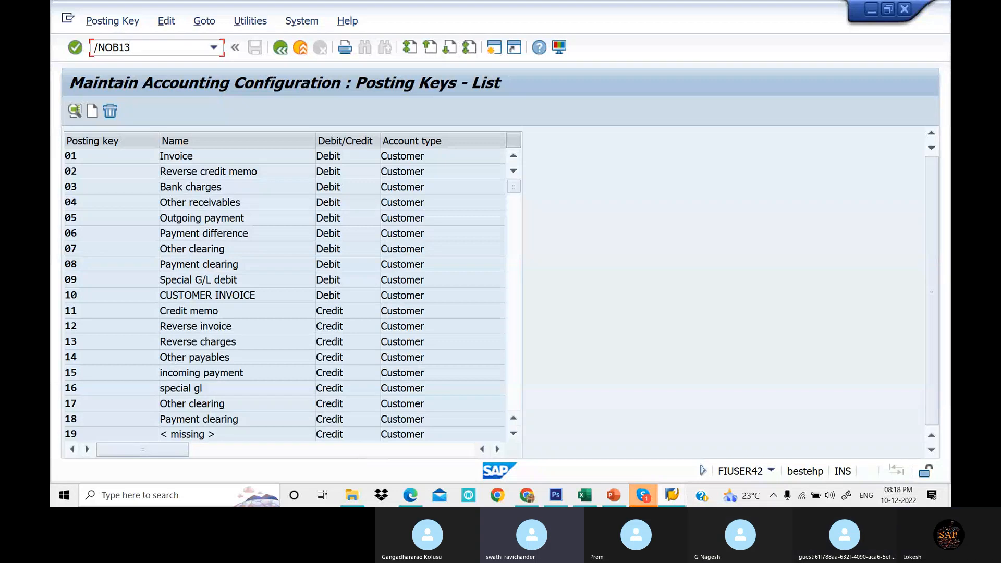
pyautogui.press('Return')
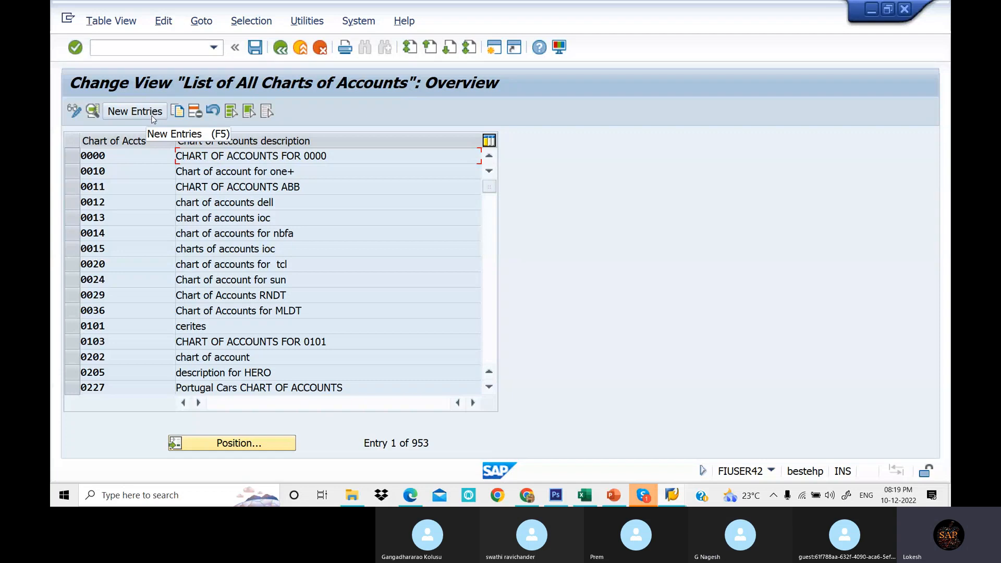
# - Open chart of accounts 0010 to review its details, then return to the overview list
pyautogui.doubleClick(318, 174)
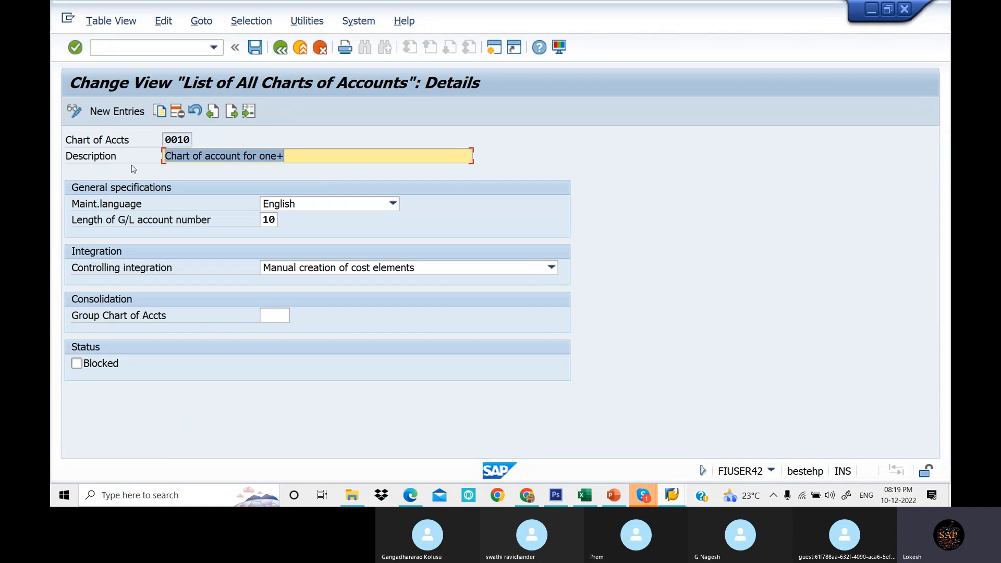
pyautogui.click(278, 219)
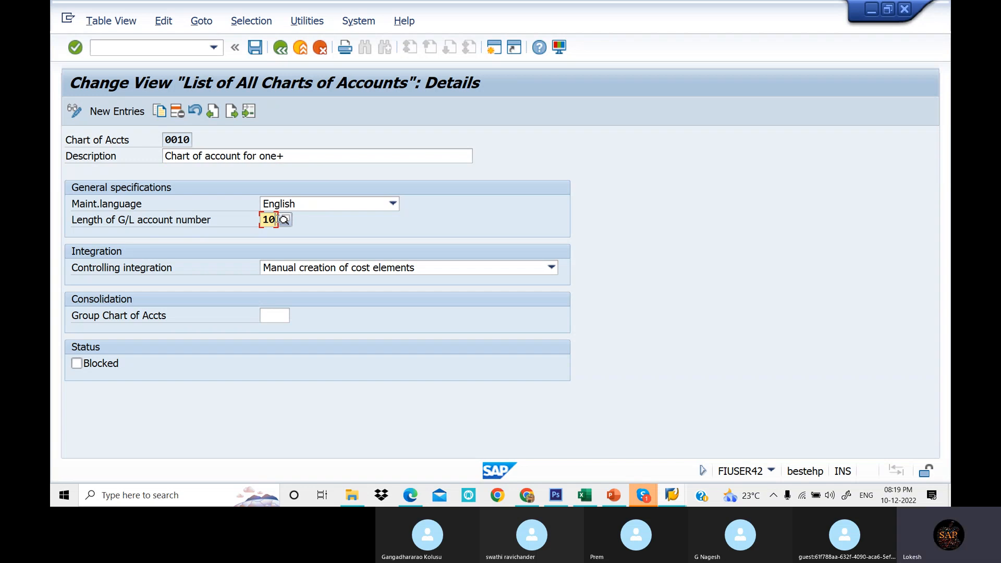
pyautogui.click(280, 47)
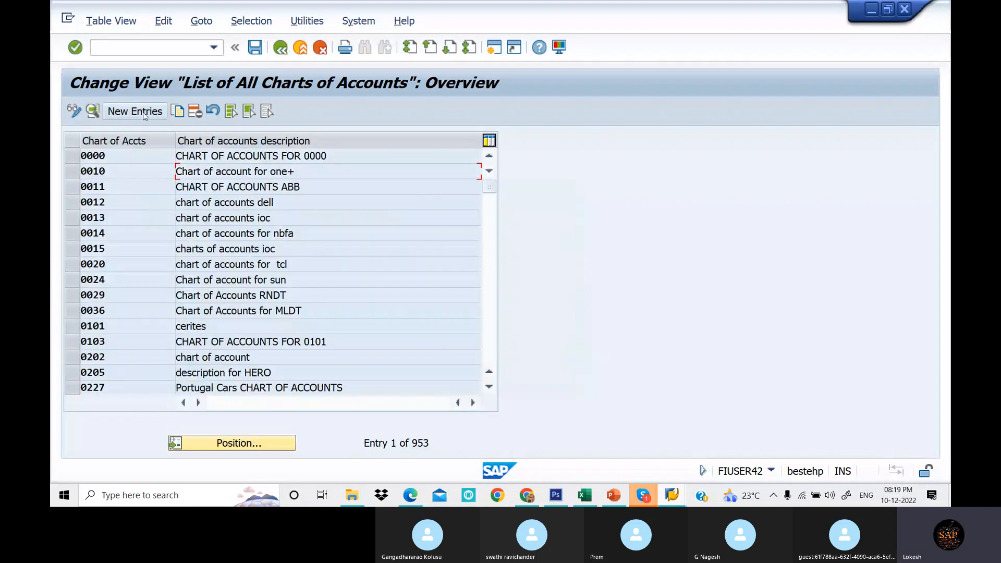
# - Start a new chart of accounts entry with the key LOT1
pyautogui.click(143, 112)
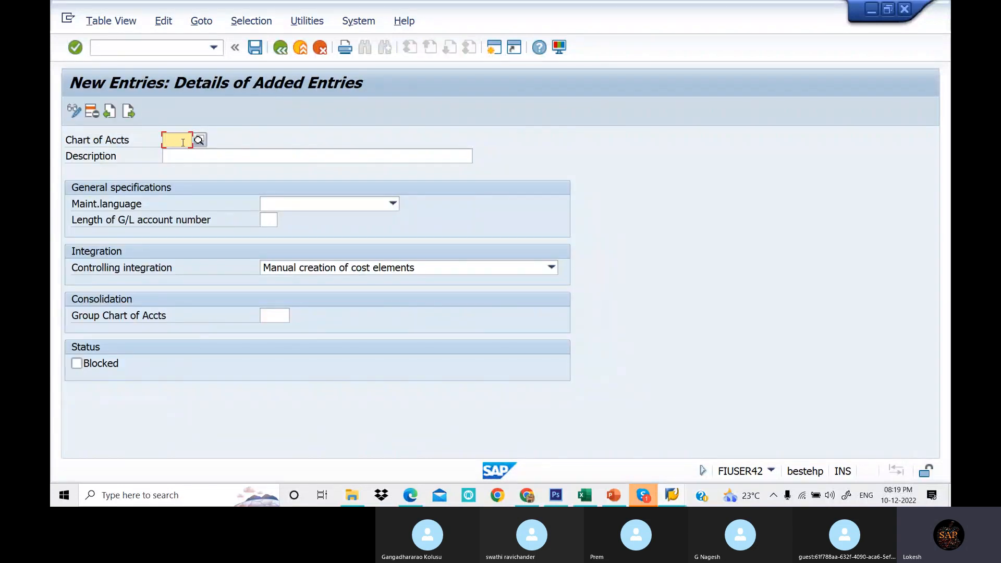
pyautogui.write('LOT1')
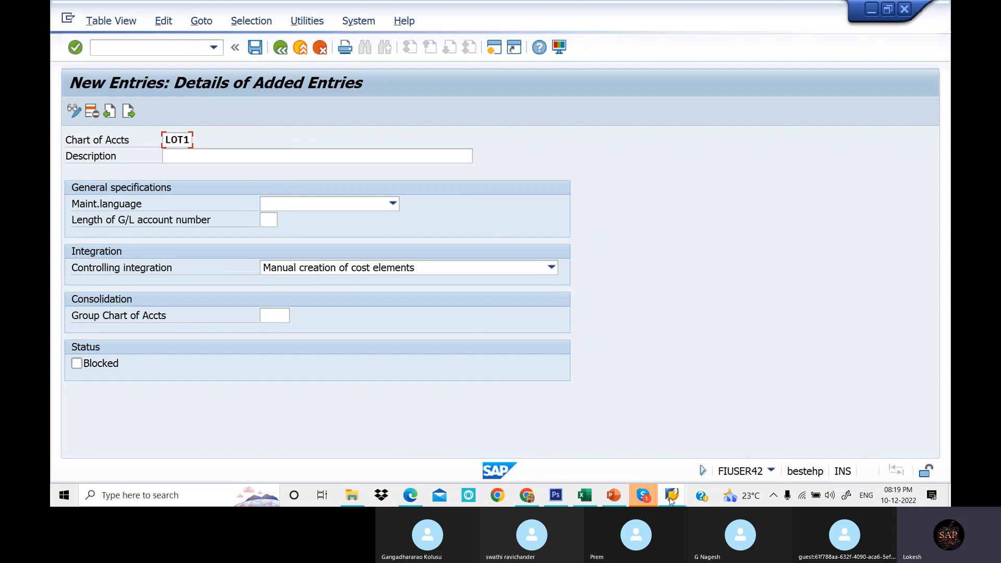
# - Log on again to client 800 from SAP Logon with the user ID and account password, continuing this logon and ending others
pyautogui.moveTo(671, 500)
pyautogui.moveTo(601, 453)
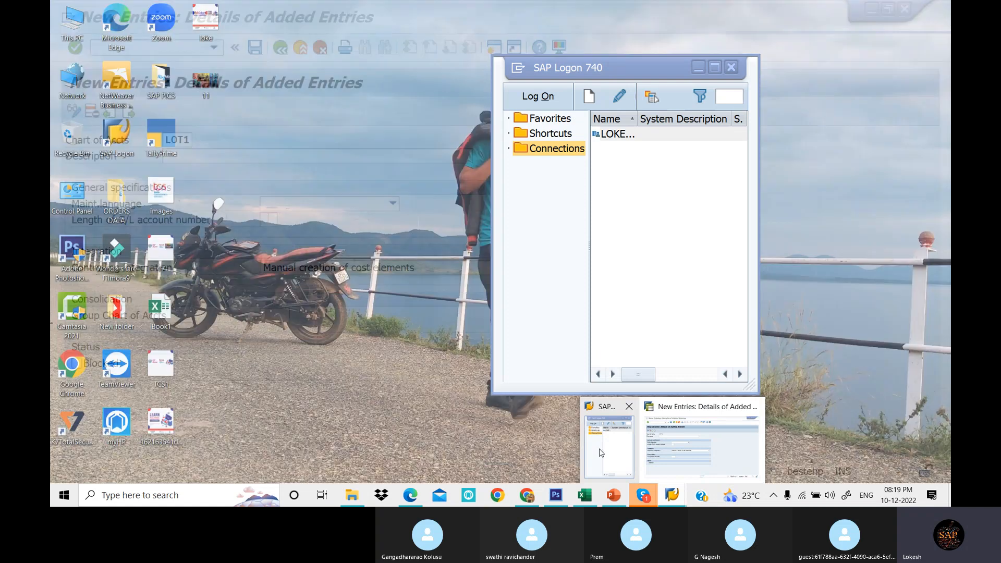
pyautogui.click(600, 452)
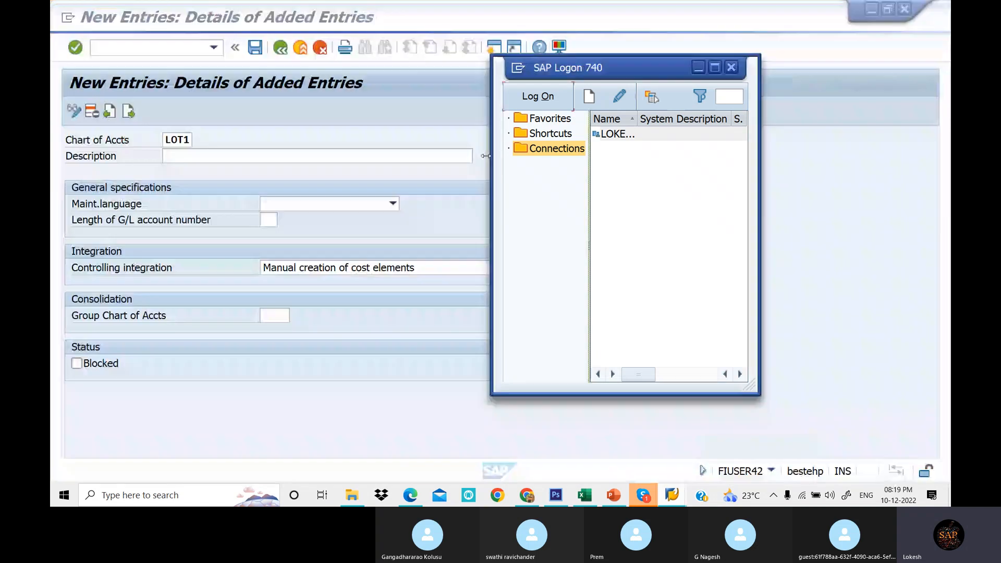
pyautogui.click(537, 97)
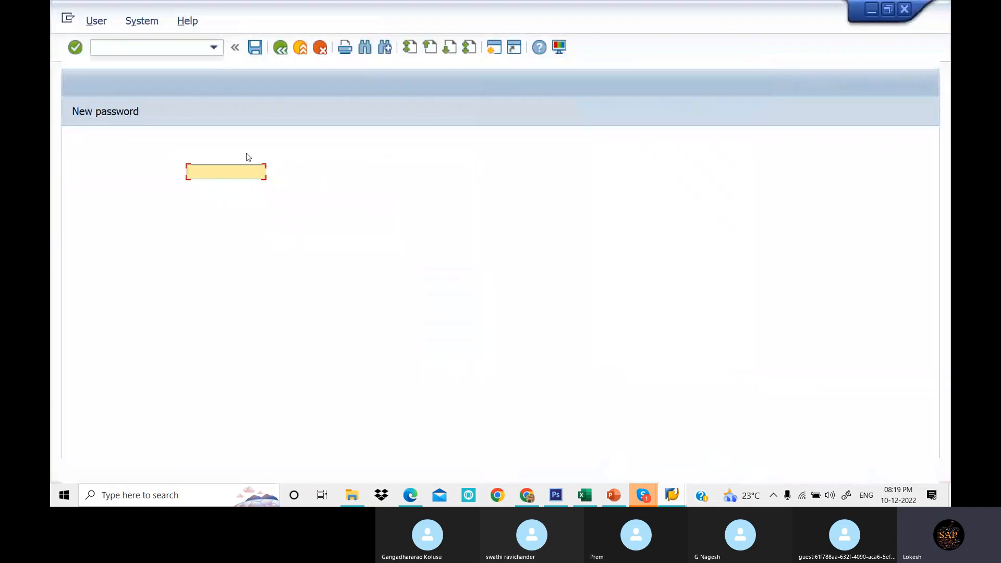
pyautogui.press('Down')
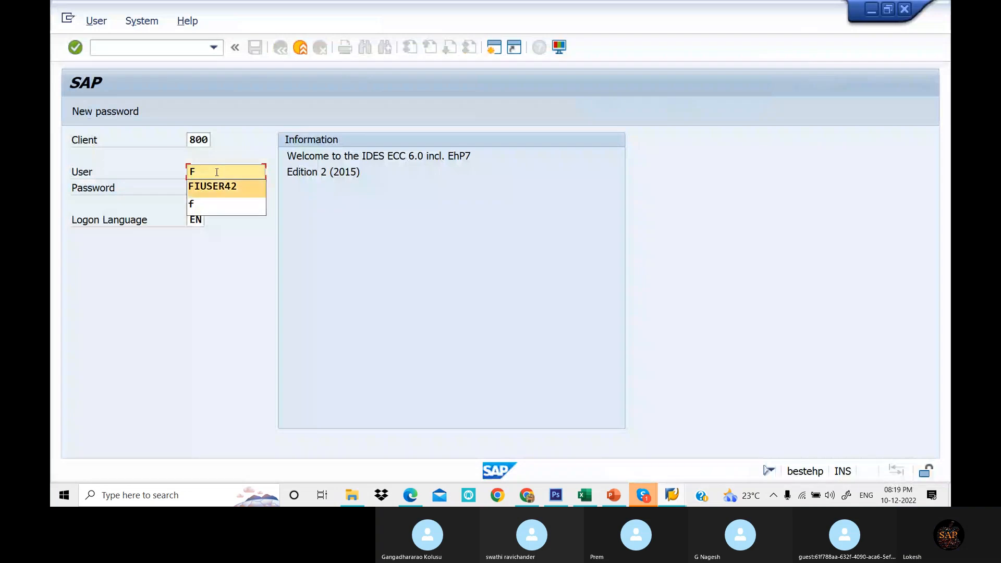
pyautogui.press('Tab')
pyautogui.write('***')
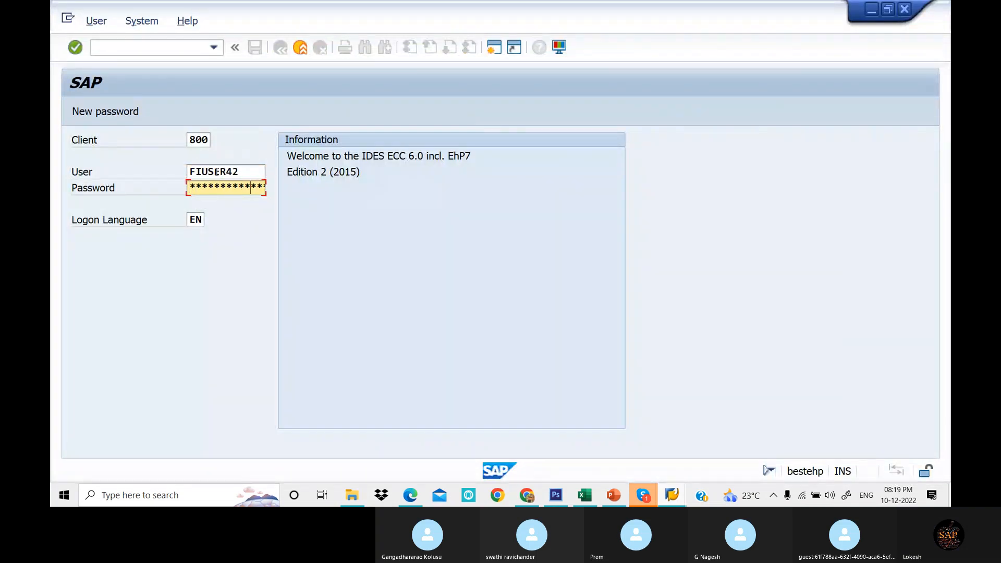
pyautogui.press('Return')
pyautogui.press('Up')
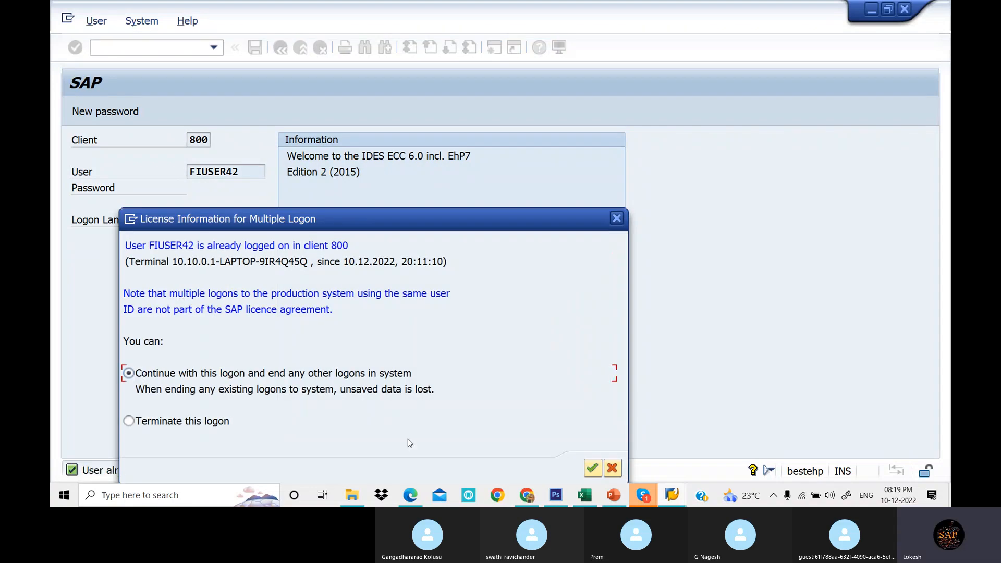
pyautogui.click(592, 469)
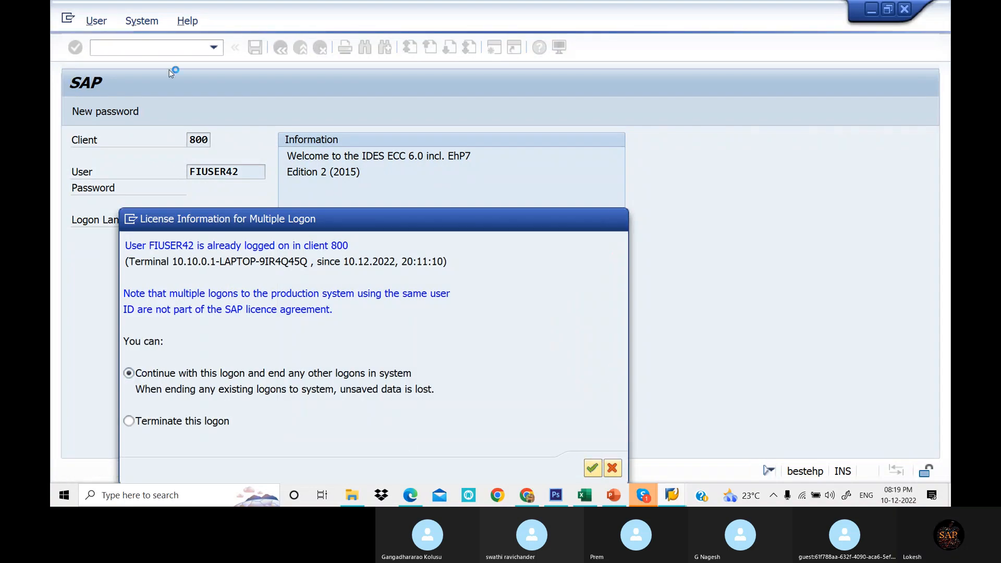
# - Run transaction OB13 to open the charts of accounts overview
pyautogui.write('ob')
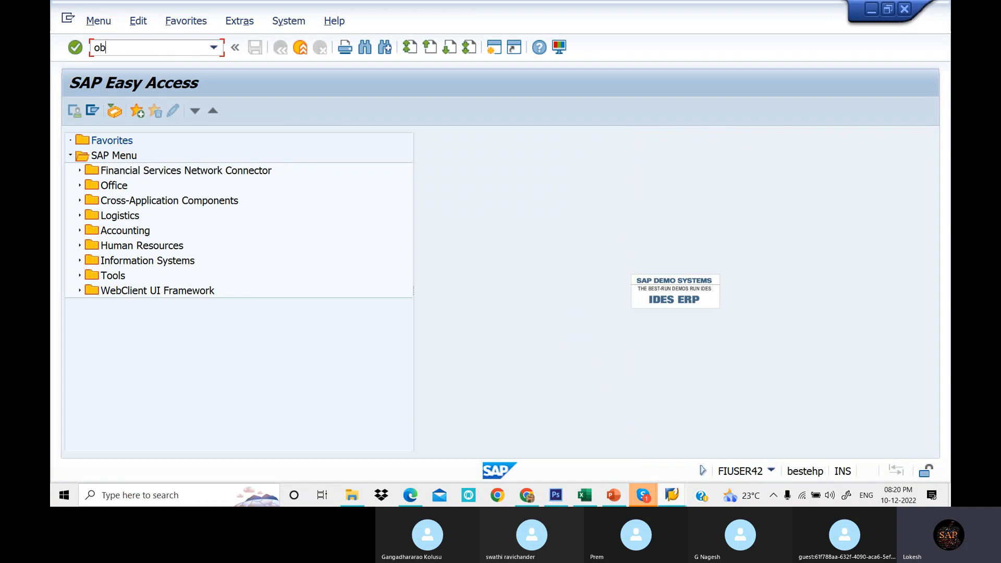
pyautogui.write('13')
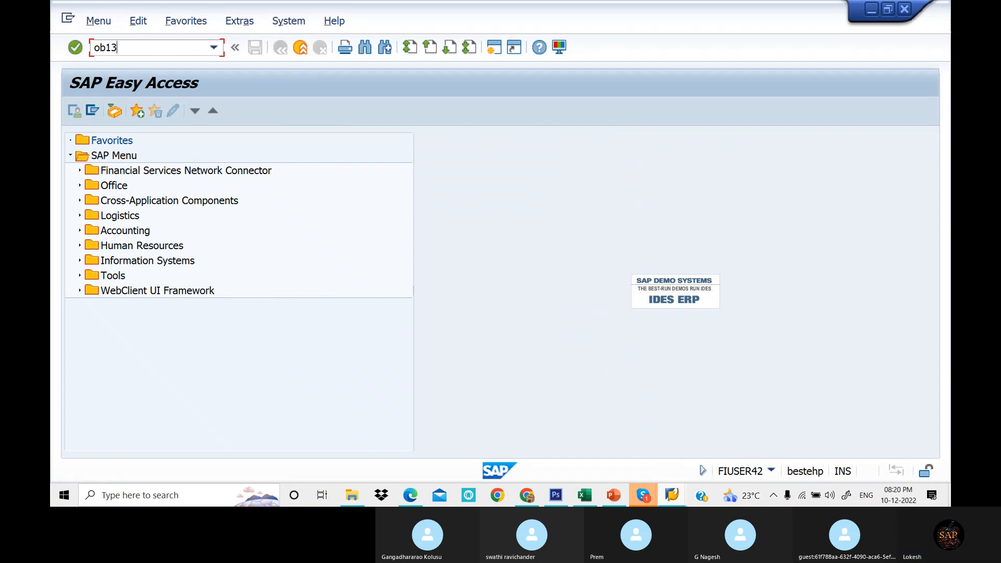
pyautogui.press('Return')
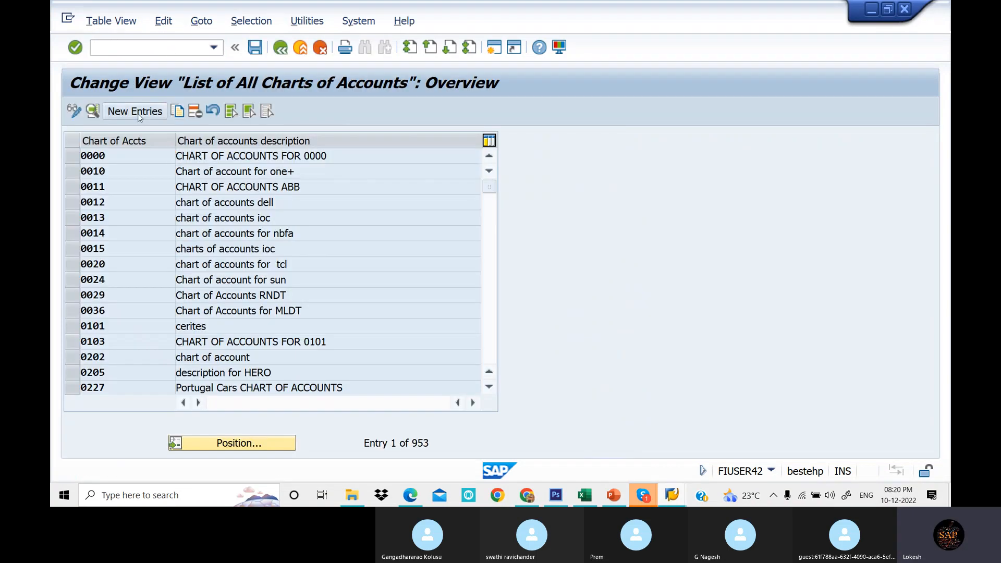
# - Create a new chart of accounts entry with the key LOT1
pyautogui.click(137, 113)
pyautogui.write('lot')
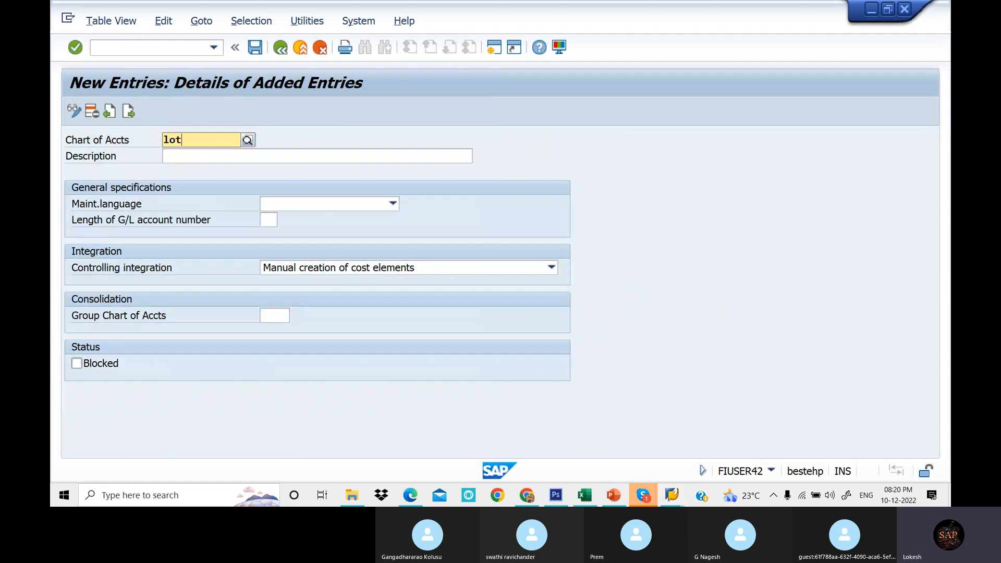
pyautogui.press('BackSpace')
pyautogui.press('BackSpace')
pyautogui.press('BackSpace')
pyautogui.write('LOT1')
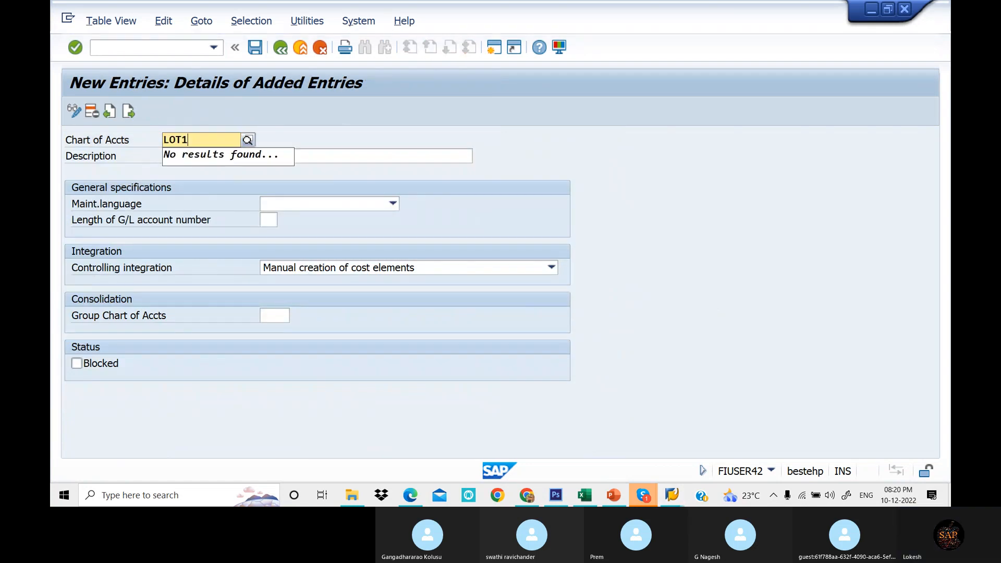
# - Enter the description Operating Chart of Accounts LOTT1 for the new chart of accounts
pyautogui.press('Tab')
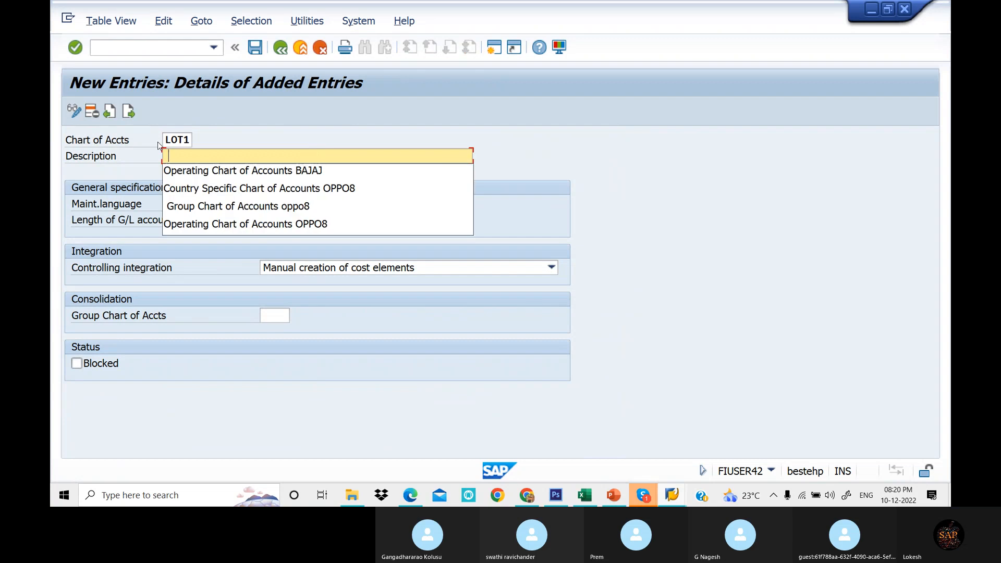
pyautogui.press('Down')
pyautogui.press('Tab')
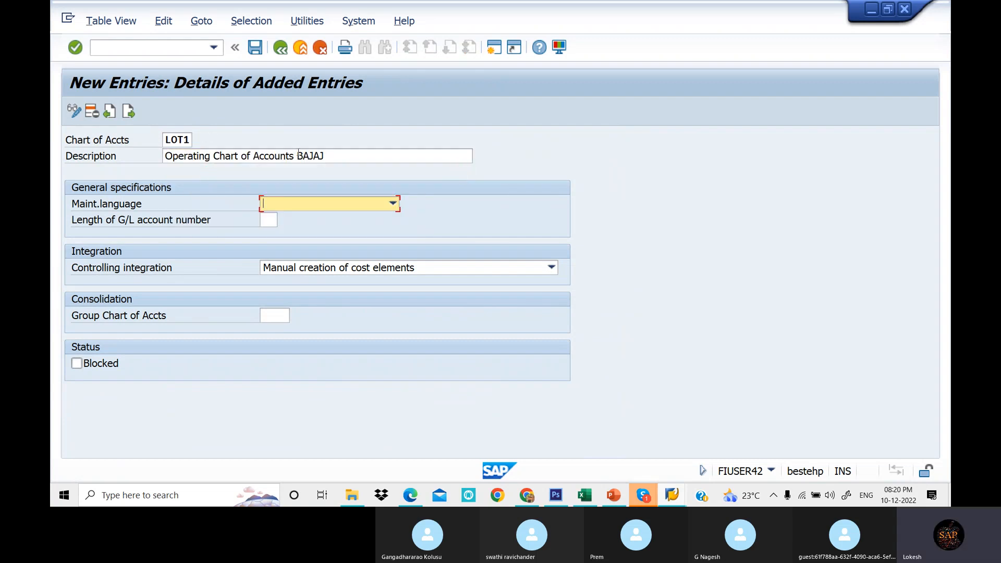
pyautogui.click(334, 161)
pyautogui.press('BackSpace')
pyautogui.press('BackSpace')
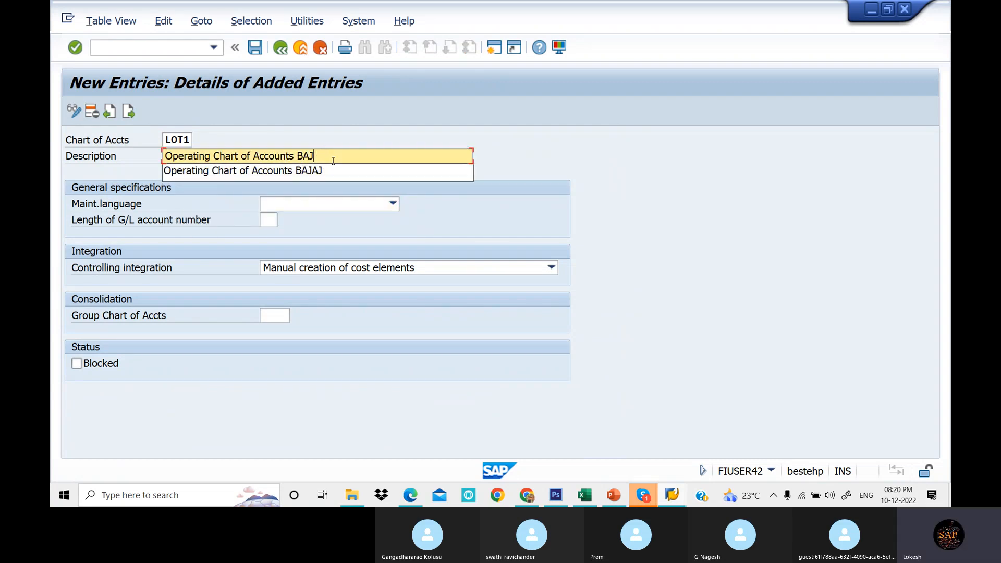
pyautogui.press('BackSpace')
pyautogui.write('LOTT1')
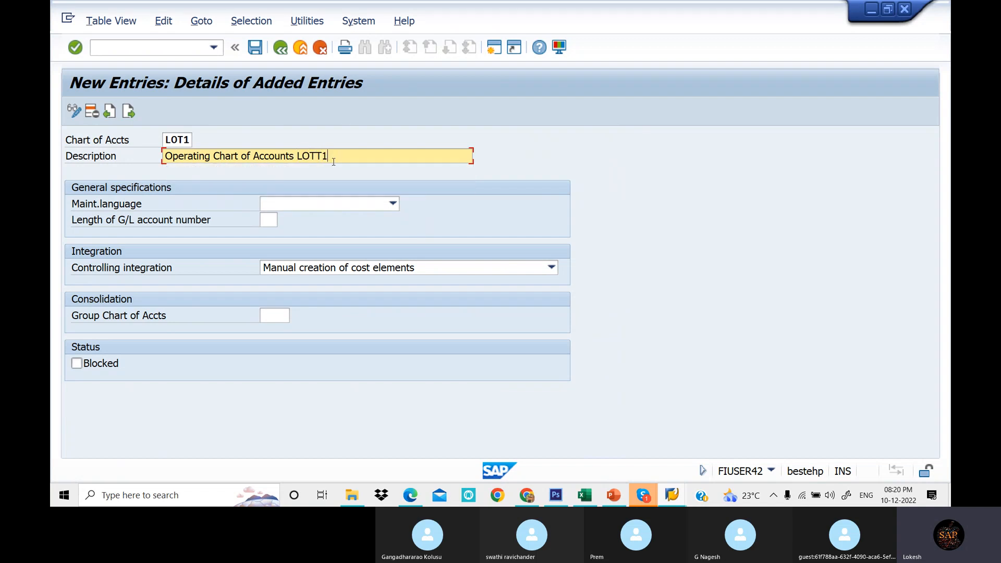
# - Check the OB13 example in the PDF notes and set the maintenance language to English
pyautogui.click(417, 499)
pyautogui.scroll(-3, 407, 235)
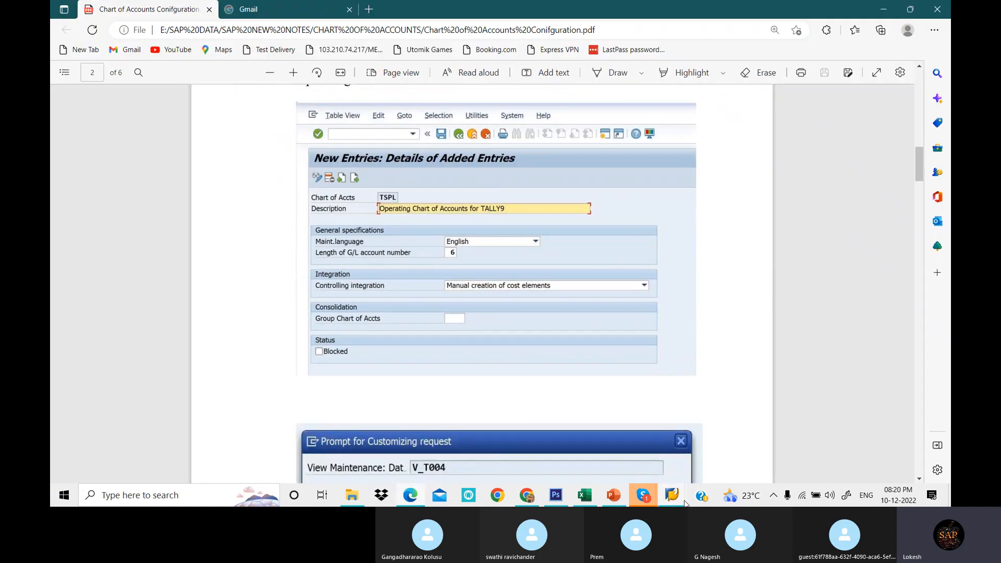
pyautogui.moveTo(673, 498)
pyautogui.click(735, 455)
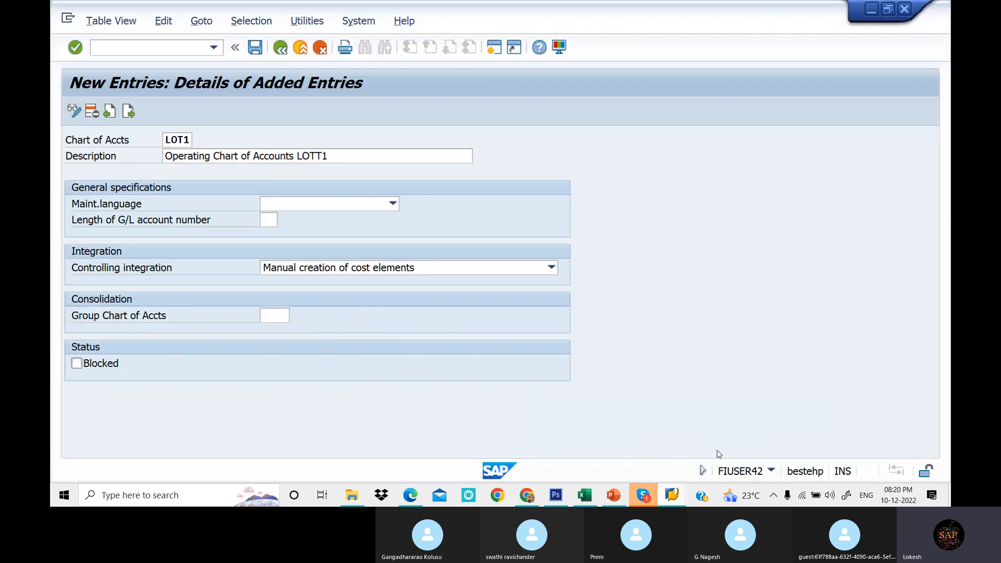
pyautogui.click(312, 206)
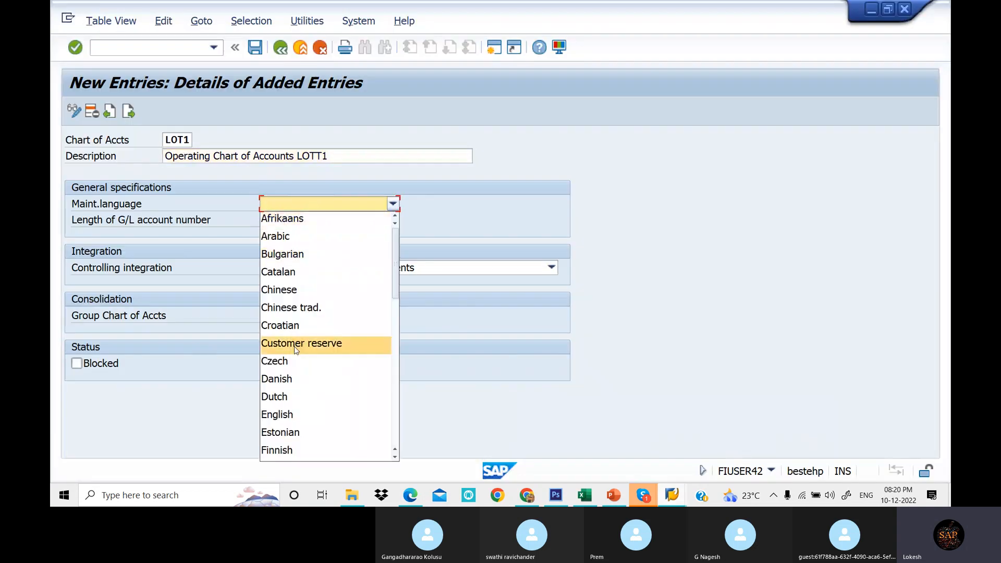
pyautogui.click(299, 412)
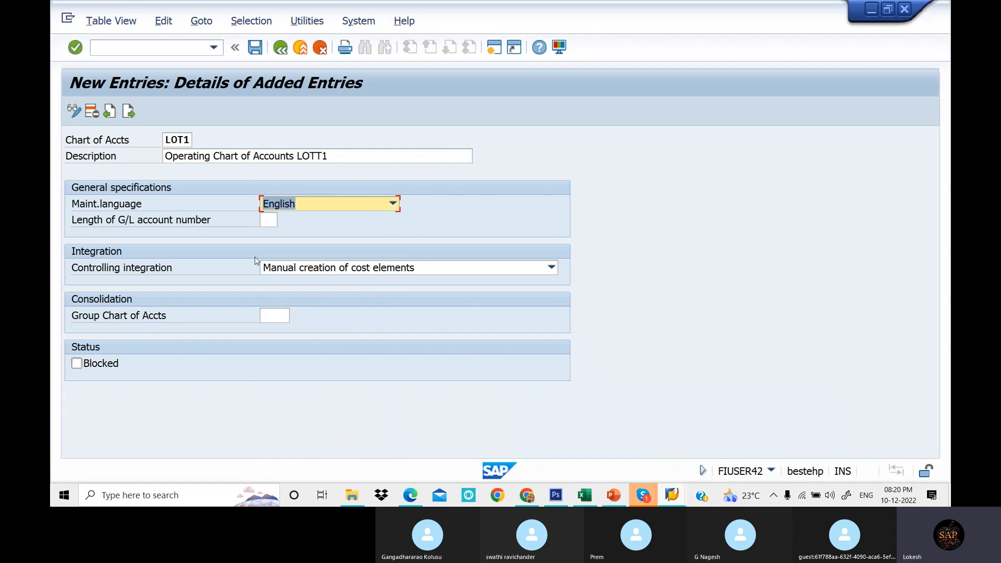
# - Set the length of the G/L account number to 6
pyautogui.click(266, 219)
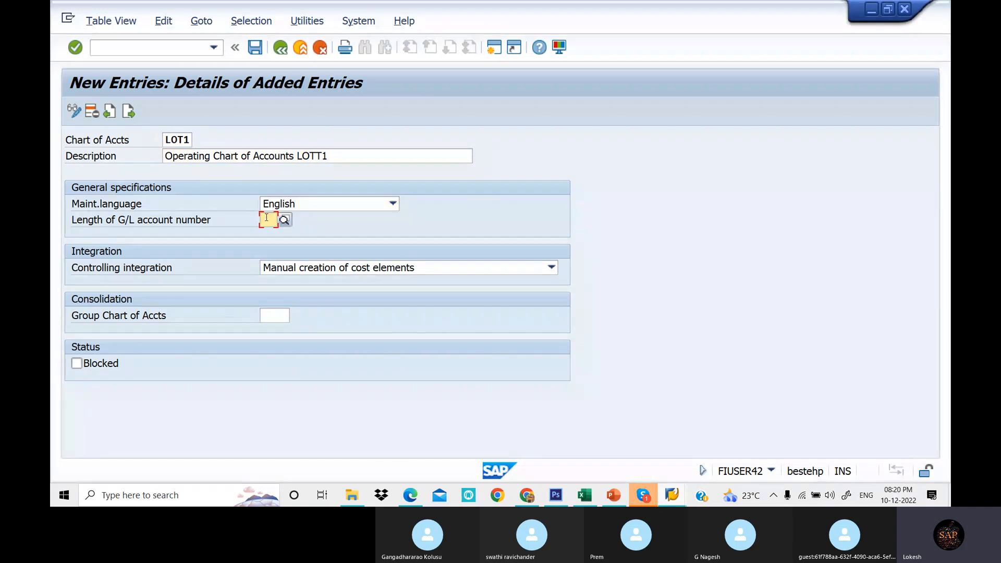
pyautogui.write('6')
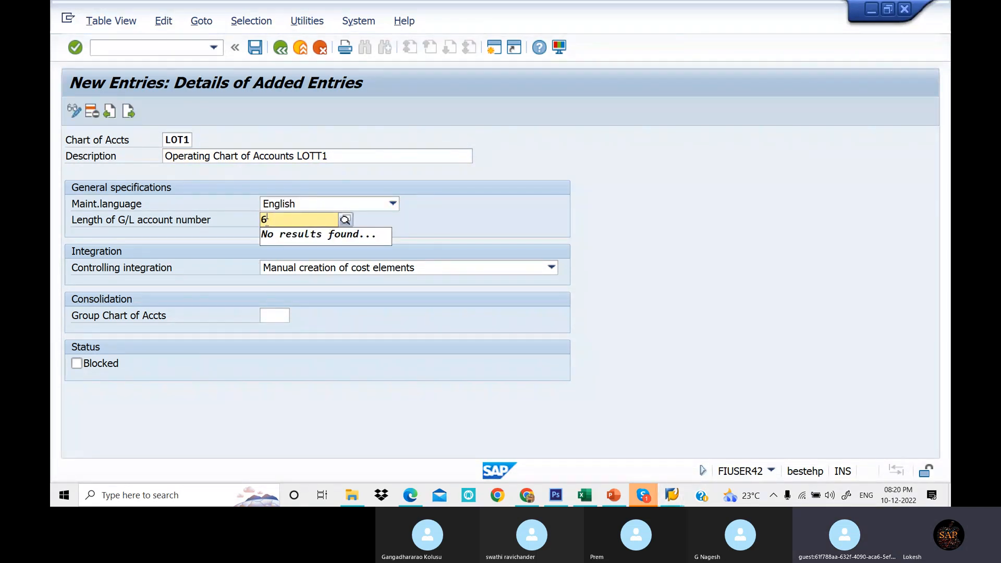
pyautogui.press('Tab')
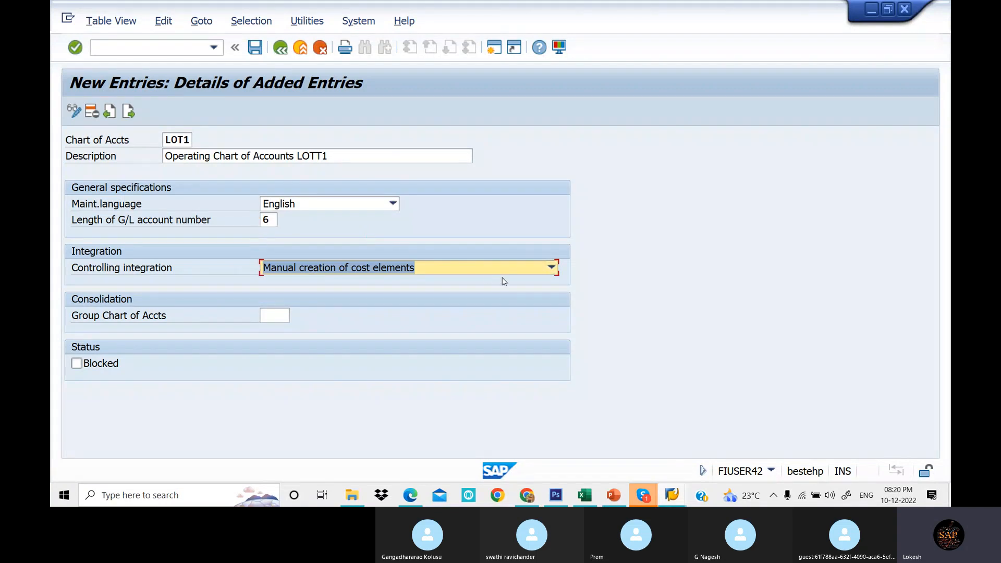
# - Choose Manual creation of cost elements for controlling integration and save the LOT1 chart of accounts
pyautogui.click(501, 275)
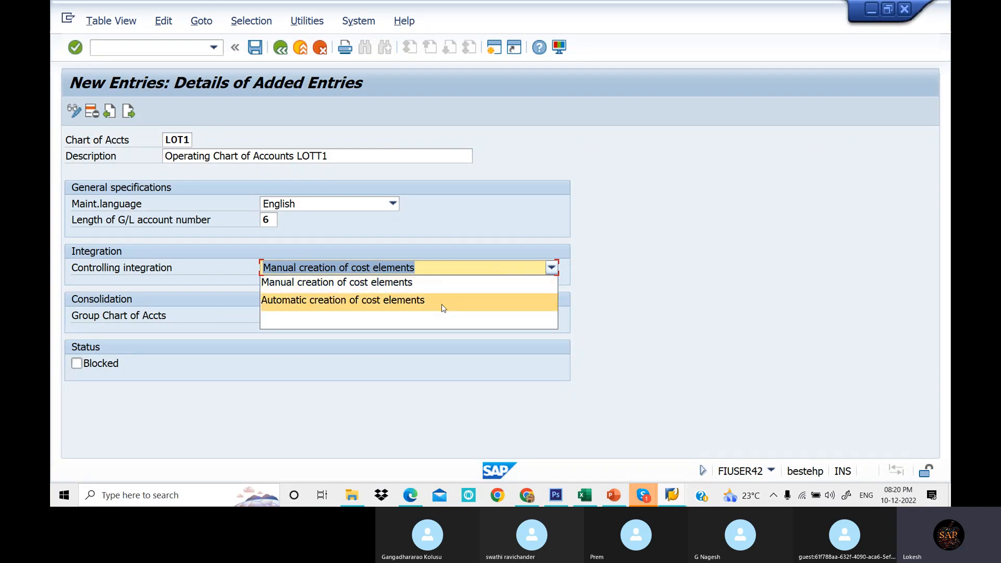
pyautogui.click(422, 286)
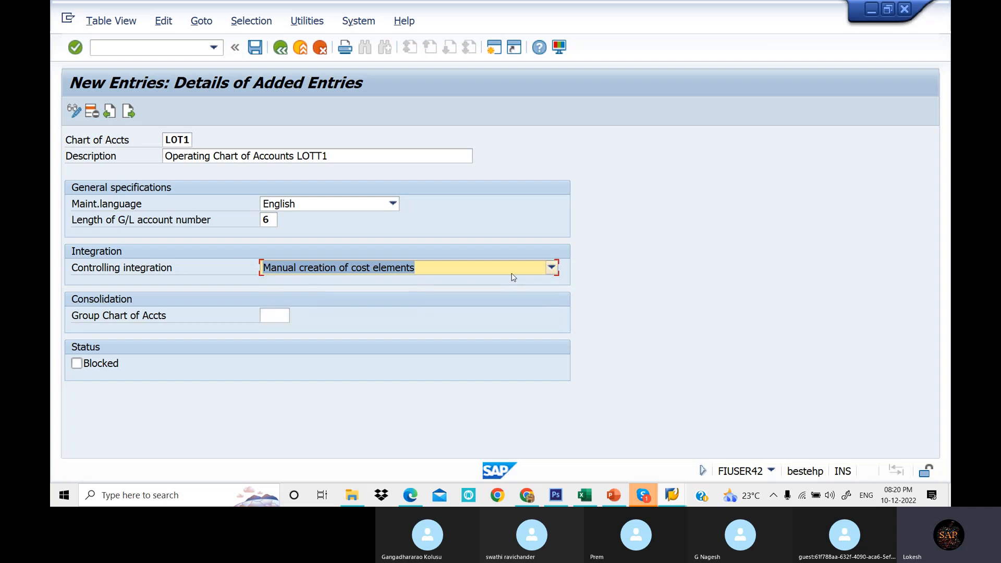
pyautogui.click(259, 50)
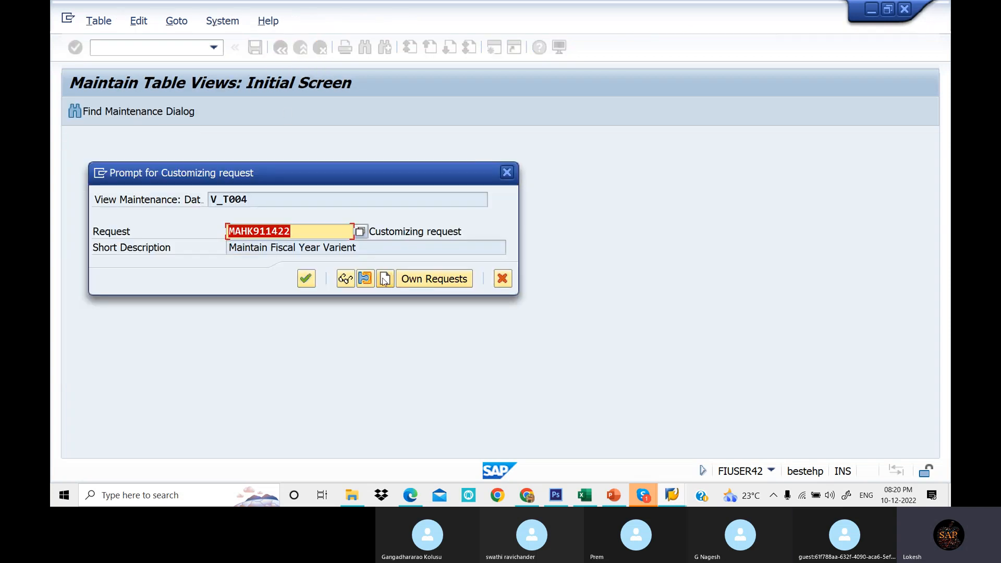
# - Create a new customizing request with short description CHART OF ACCOUNTS and assign it to the save
pyautogui.click(384, 280)
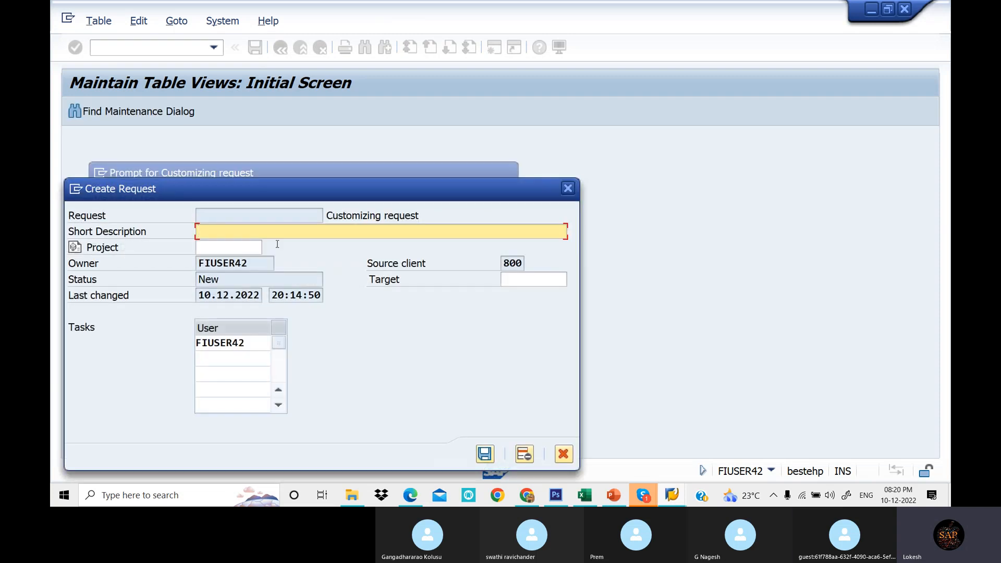
pyautogui.write('CHART OF ACCOUNT')
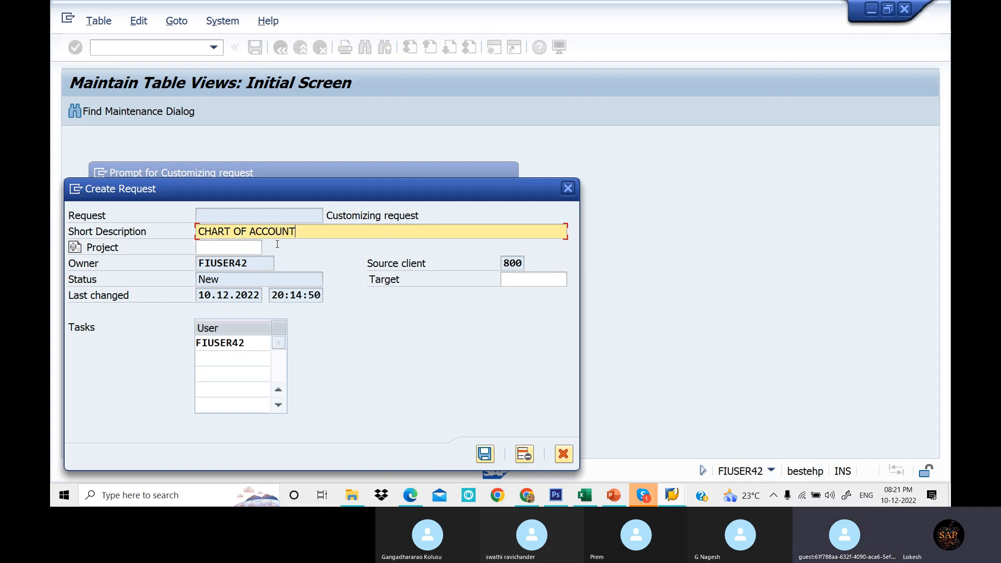
pyautogui.write('S')
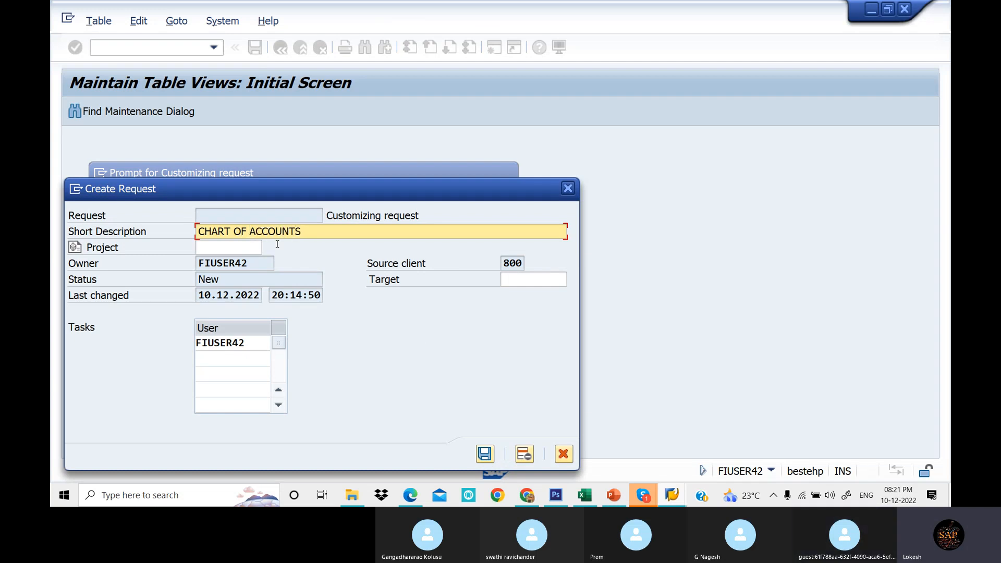
pyautogui.click(488, 460)
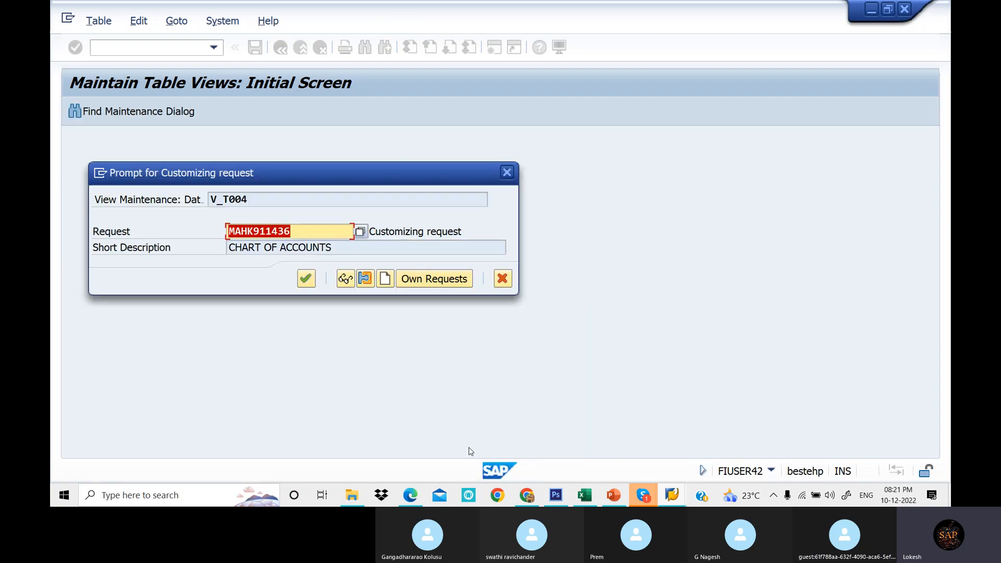
pyautogui.click(308, 279)
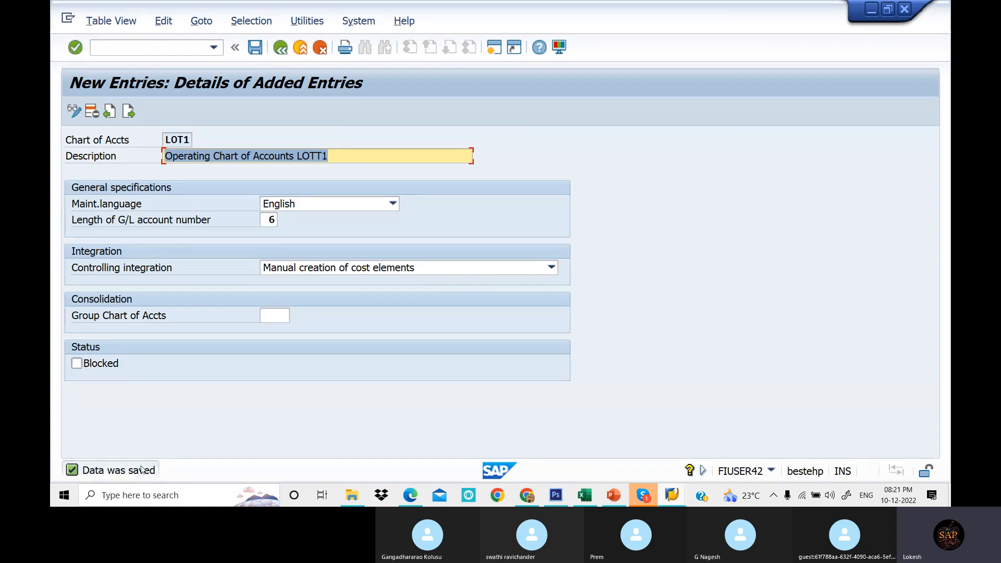
# - Start another new entry with the chart of accounts key LOT2
pyautogui.click(128, 111)
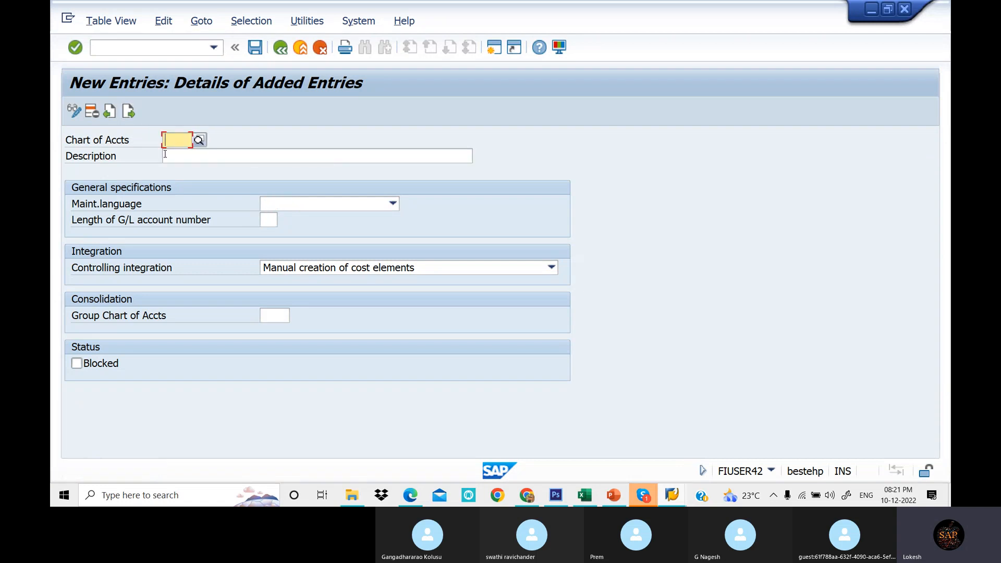
pyautogui.write('LO')
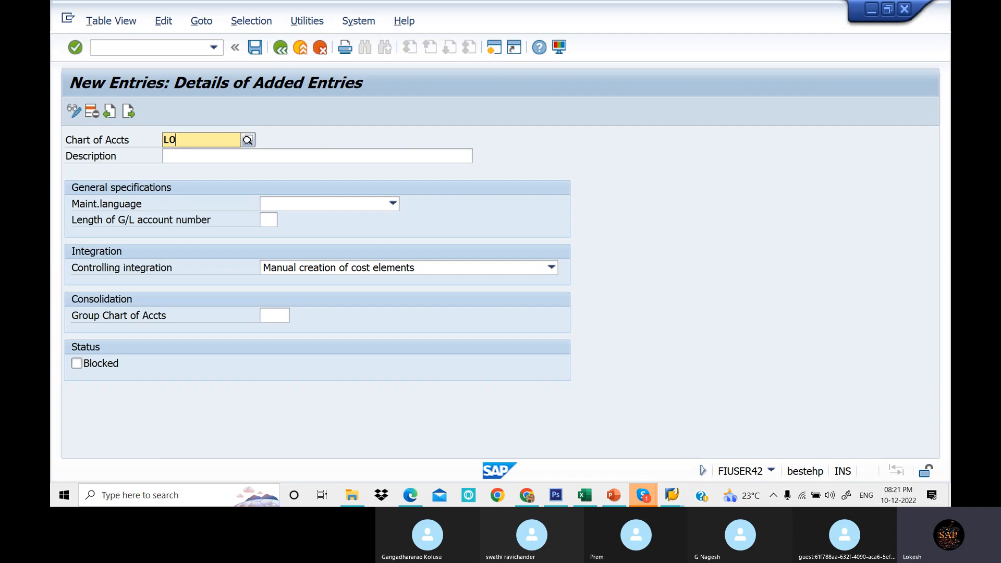
pyautogui.write('T2')
pyautogui.press('BackSpace')
pyautogui.write('2')
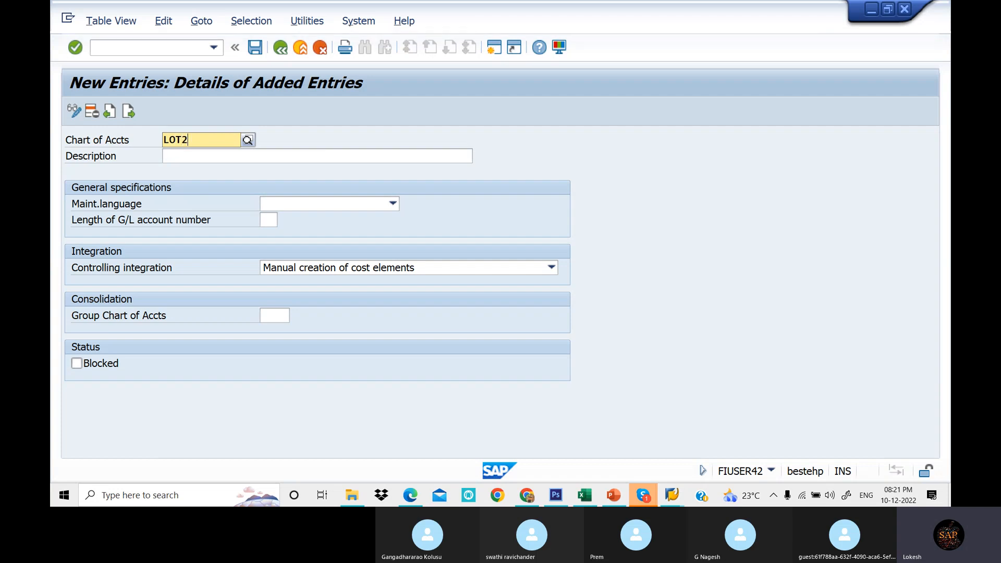
pyautogui.press('Return')
# - Enter the description Group Chart of Accounts LOTT1 for the LOT2 chart of accounts
pyautogui.click(204, 159)
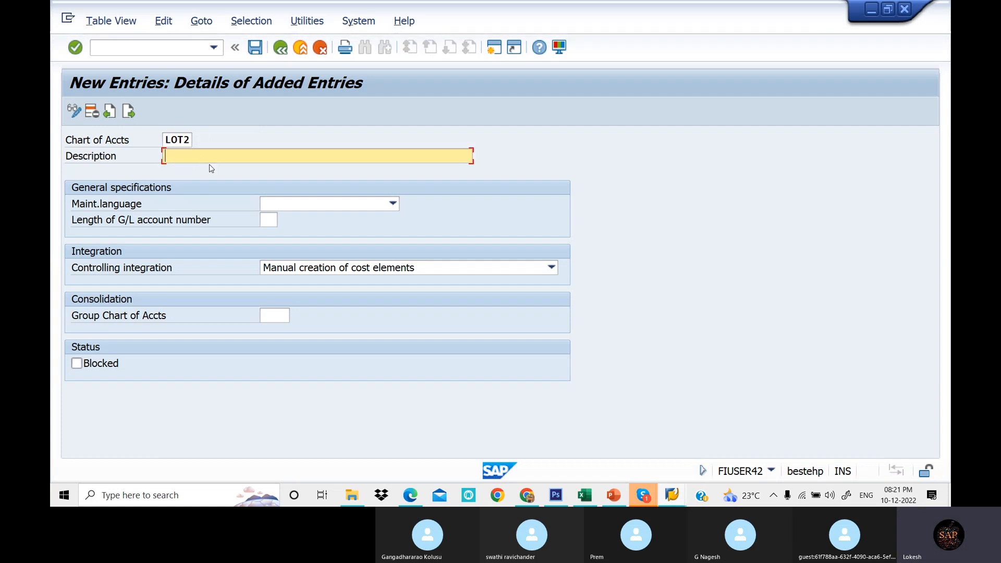
pyautogui.click(244, 173)
pyautogui.press('BackSpace')
pyautogui.press('BackSpace')
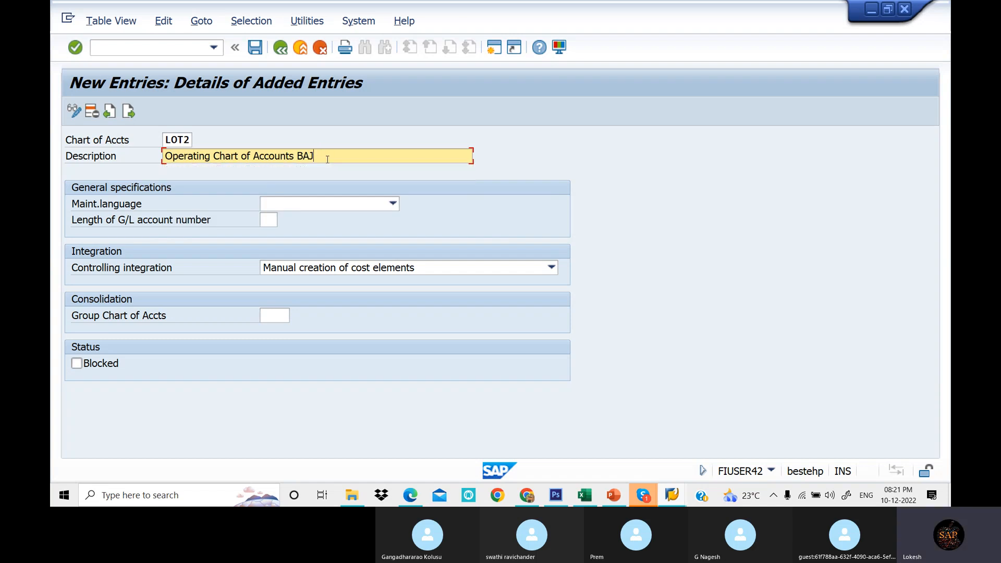
pyautogui.press('BackSpace')
pyautogui.press('BackSpace')
pyautogui.press('BackSpace')
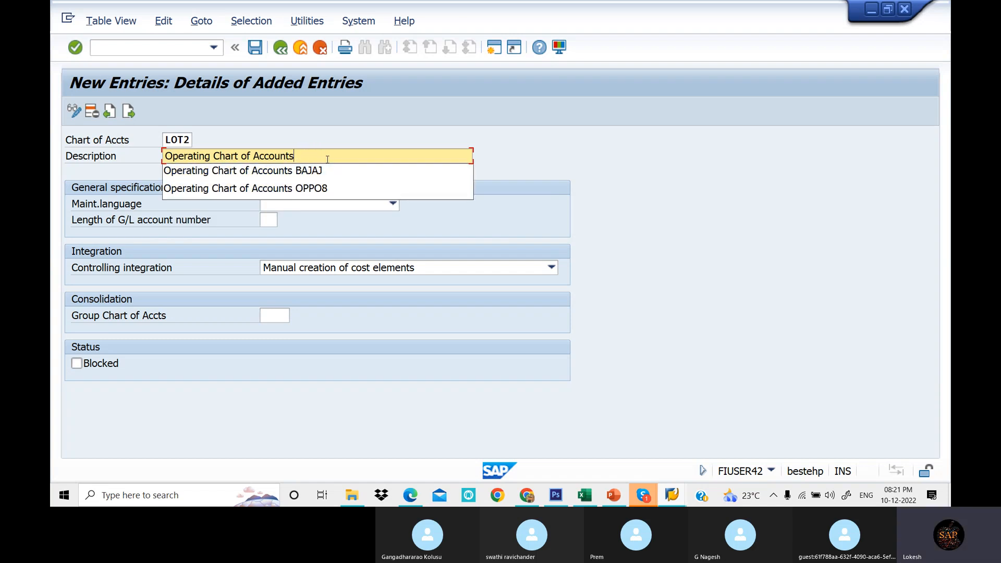
pyautogui.press('BackSpace')
pyautogui.press('BackSpace')
pyautogui.press('BackSpace')
pyautogui.press('BackSpace')
pyautogui.press('BackSpace')
pyautogui.press('BackSpace')
pyautogui.press('BackSpace')
pyautogui.press('BackSpace')
pyautogui.press('BackSpace')
pyautogui.press('BackSpace')
pyautogui.press('BackSpace')
pyautogui.press('BackSpace')
pyautogui.press('BackSpace')
pyautogui.press('BackSpace')
pyautogui.press('BackSpace')
pyautogui.press('BackSpace')
pyautogui.press('BackSpace')
pyautogui.press('BackSpace')
pyautogui.press('BackSpace')
pyautogui.press('BackSpace')
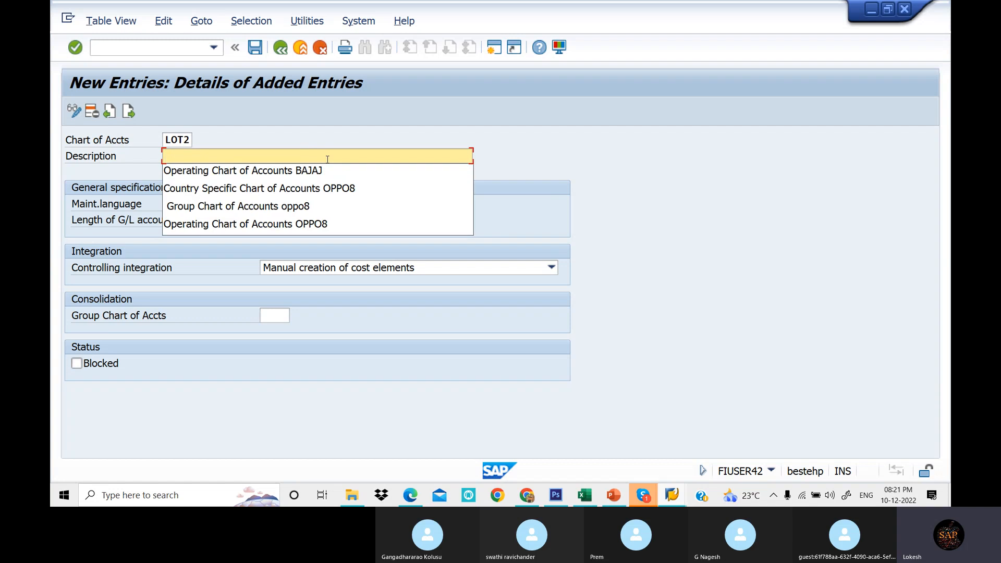
pyautogui.press('Down')
pyautogui.press('Down')
pyautogui.press('Down')
pyautogui.press('Return')
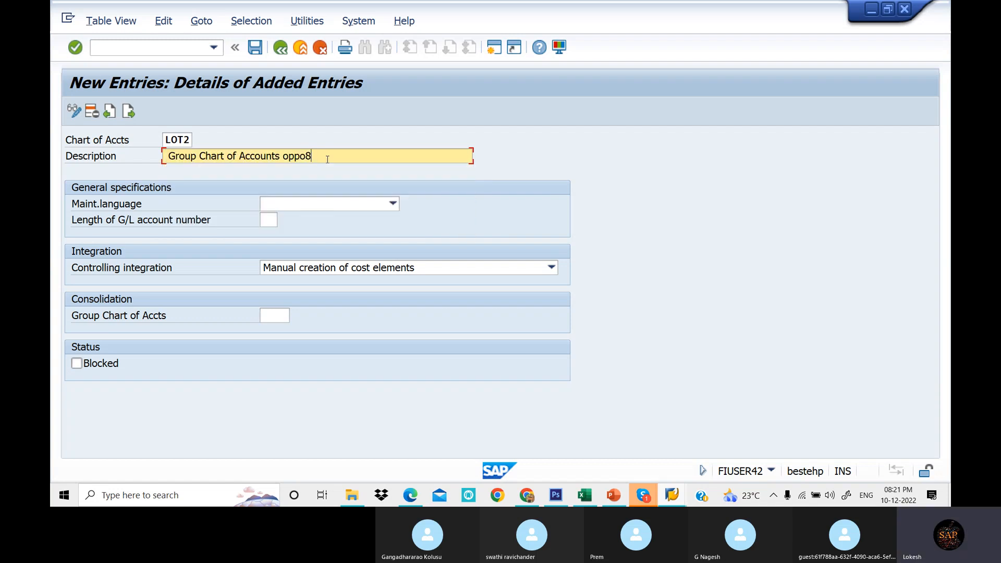
pyautogui.click(168, 155)
pyautogui.press('BackSpace')
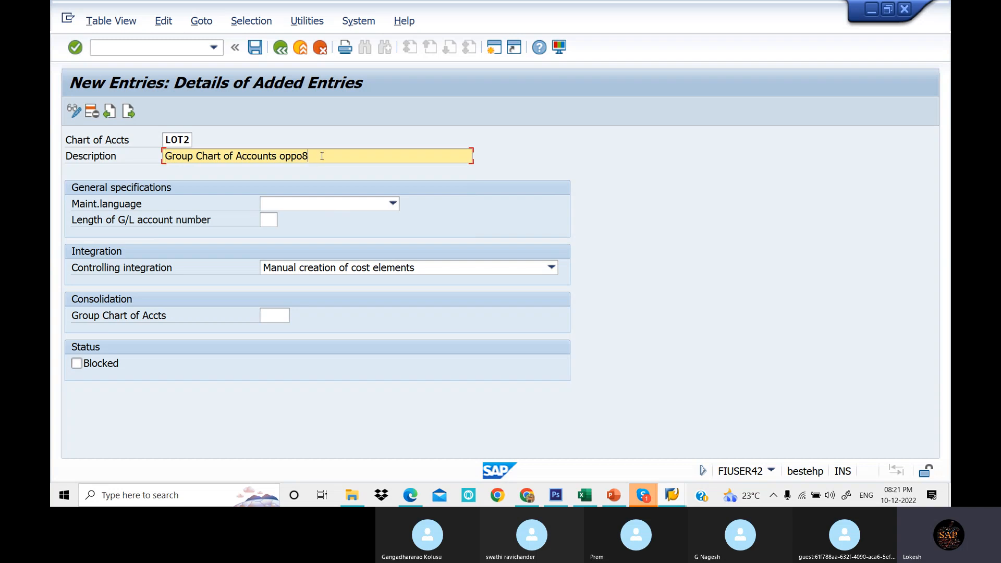
pyautogui.press('BackSpace')
pyautogui.press('BackSpace')
pyautogui.press('BackSpace')
pyautogui.press('BackSpace')
pyautogui.press('BackSpace')
pyautogui.write('lot')
pyautogui.press('BackSpace')
pyautogui.press('BackSpace')
pyautogui.write('LOTT')
# - Set the maintenance language to English and the G/L account number length to 6
pyautogui.click(355, 205)
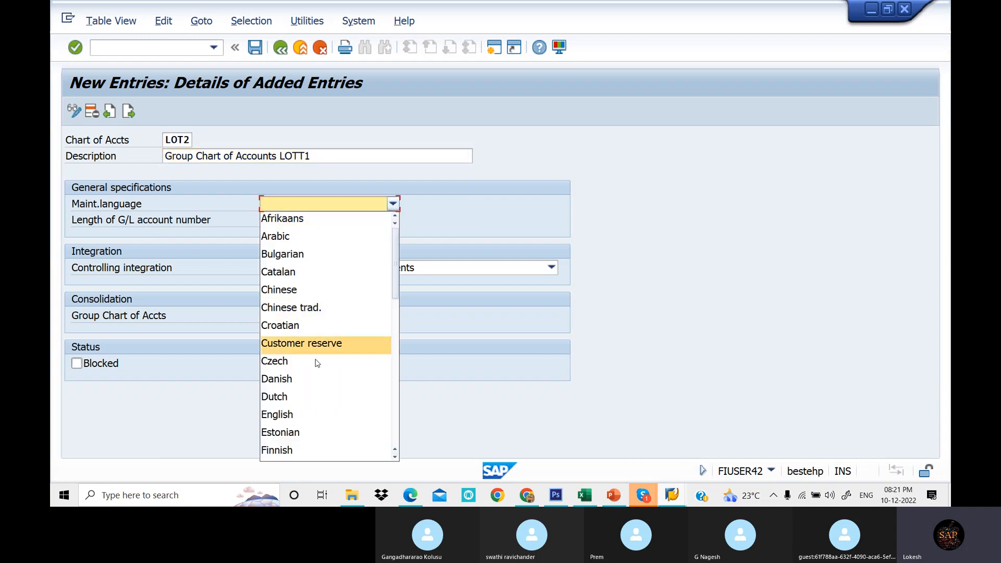
pyautogui.click(313, 415)
pyautogui.click(273, 220)
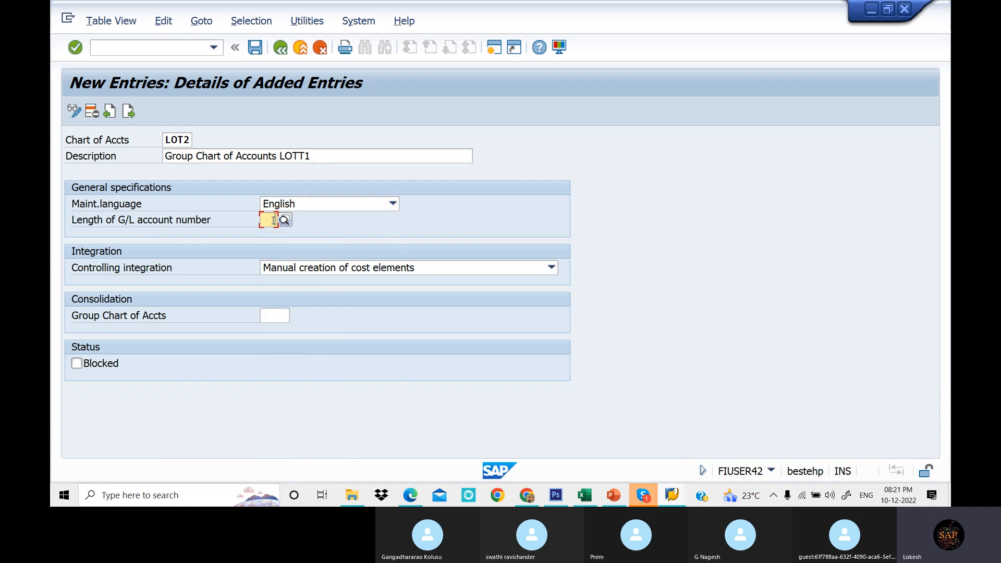
pyautogui.write('6')
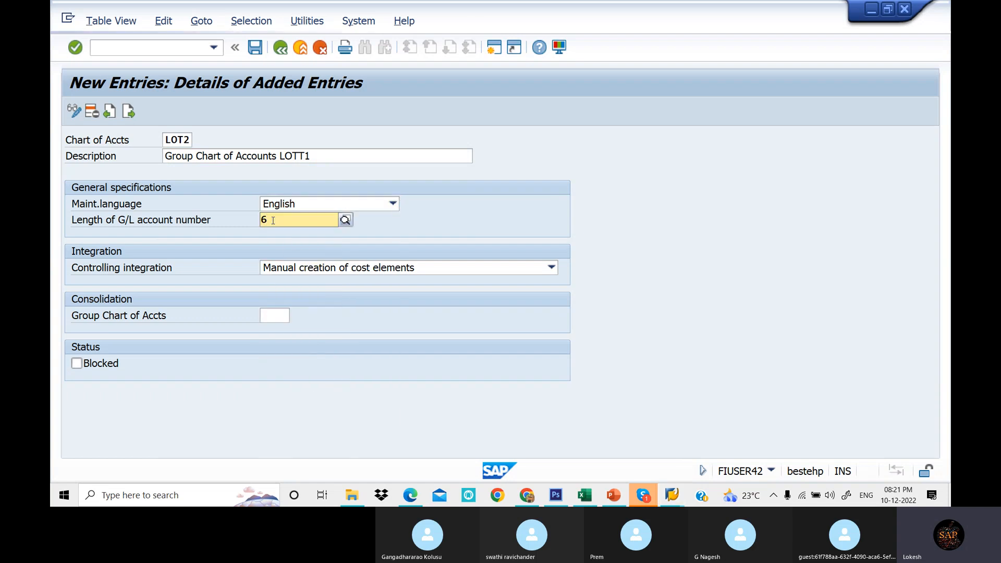
pyautogui.press('Tab')
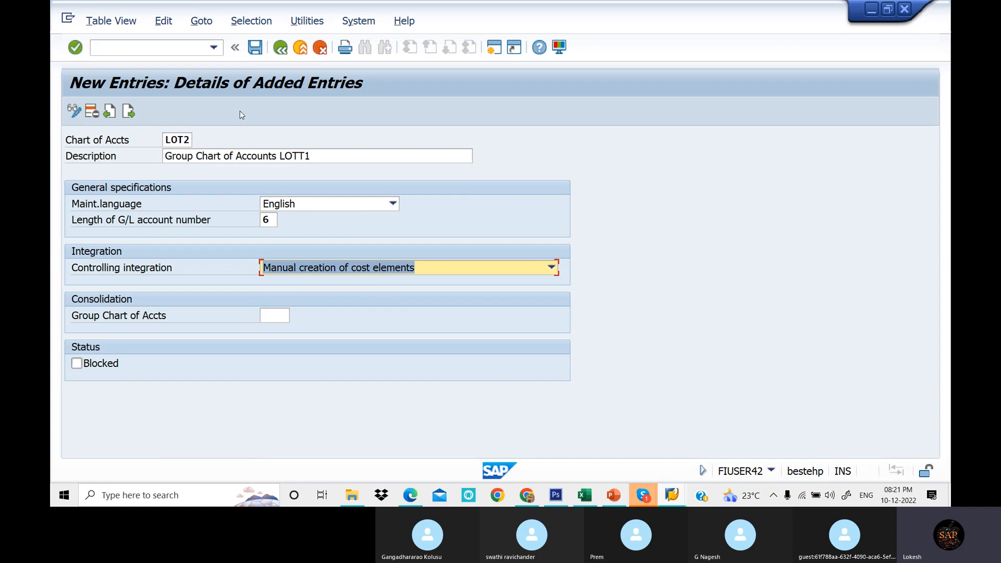
# - Examine the group and country-specific chart of accounts examples in the PDF notes
pyautogui.click(420, 502)
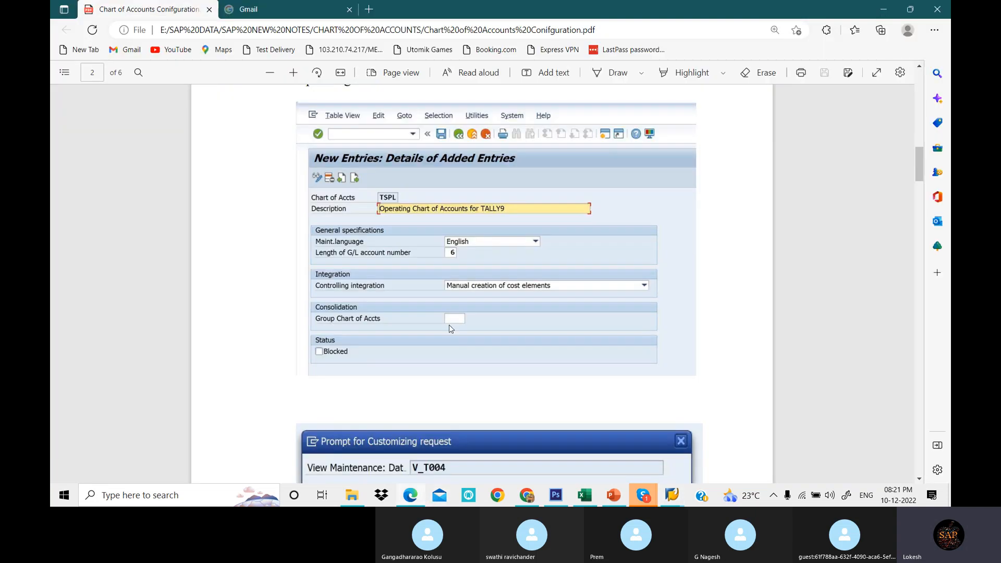
pyautogui.scroll(-15, 450, 318)
pyautogui.scroll(-2, 451, 311)
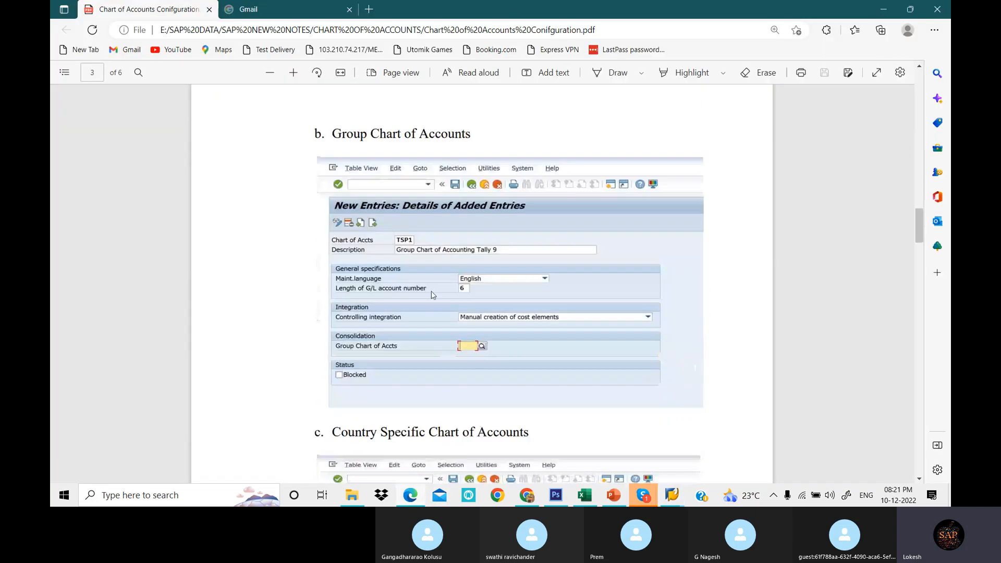
pyautogui.scroll(-3, 463, 261)
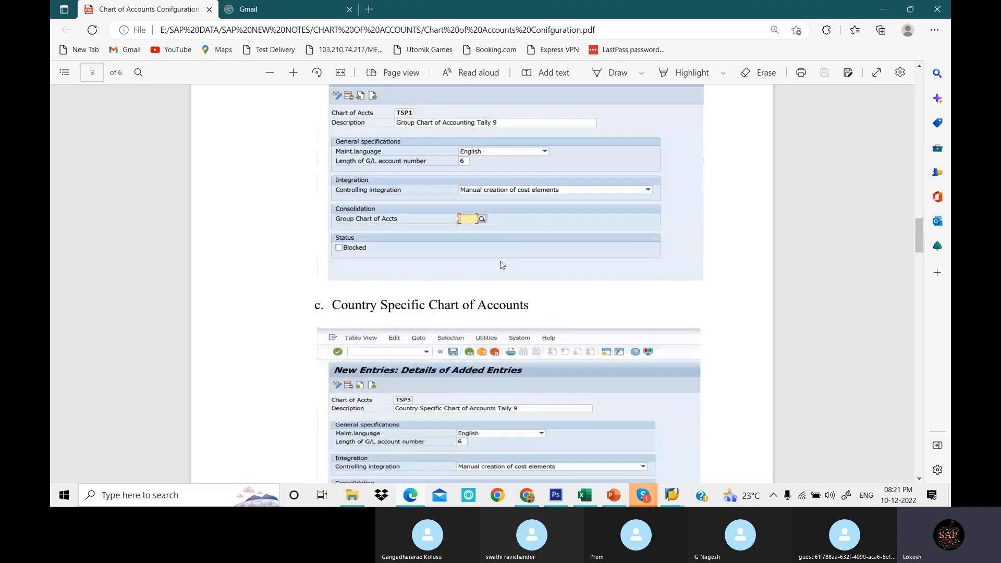
pyautogui.scroll(-4, 500, 264)
pyautogui.scroll(1, 501, 264)
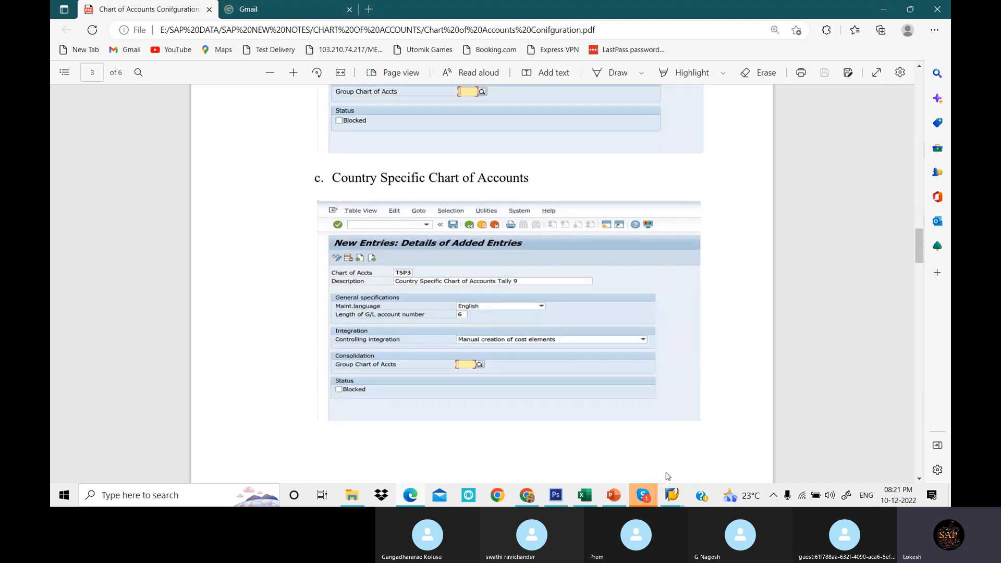
pyautogui.click(672, 496)
pyautogui.click(742, 459)
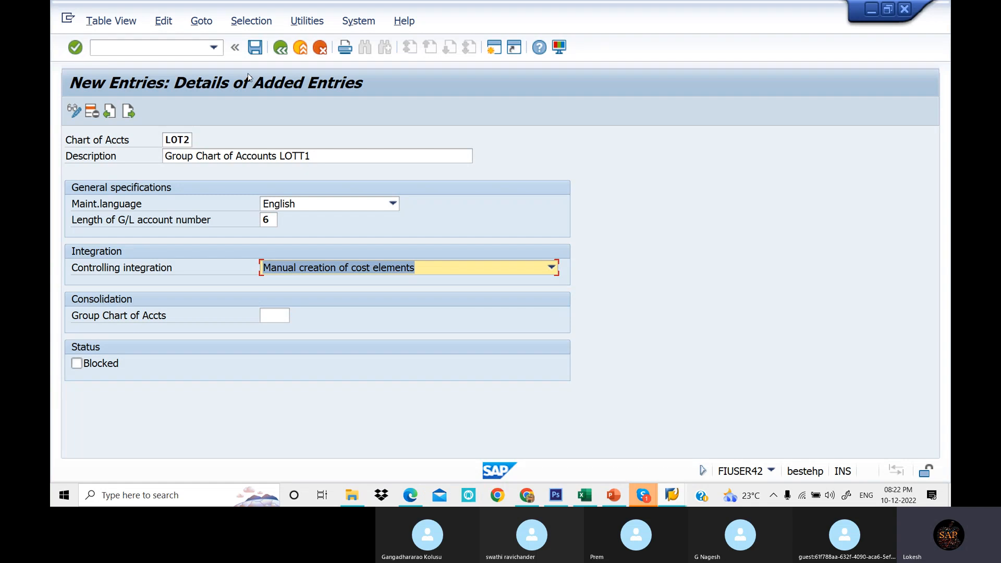
# - Save the LOT2 chart of accounts and start a next entry with key LOT3
pyautogui.click(255, 48)
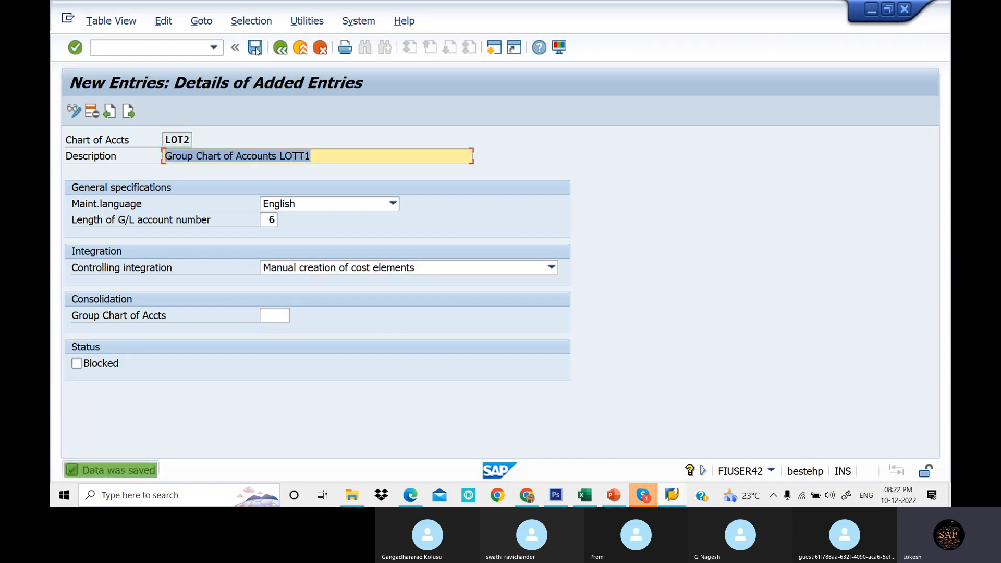
pyautogui.click(128, 111)
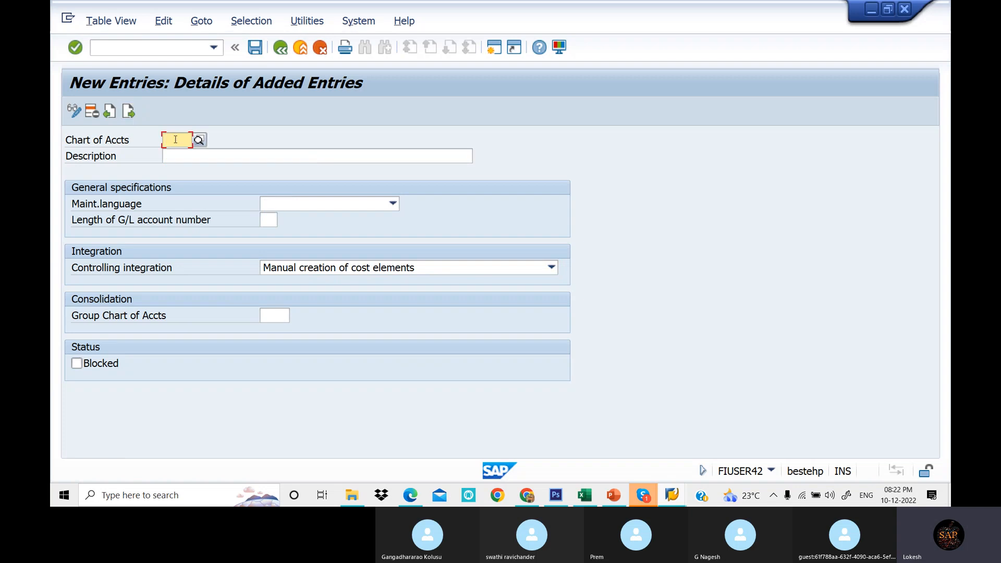
pyautogui.write('LOT3')
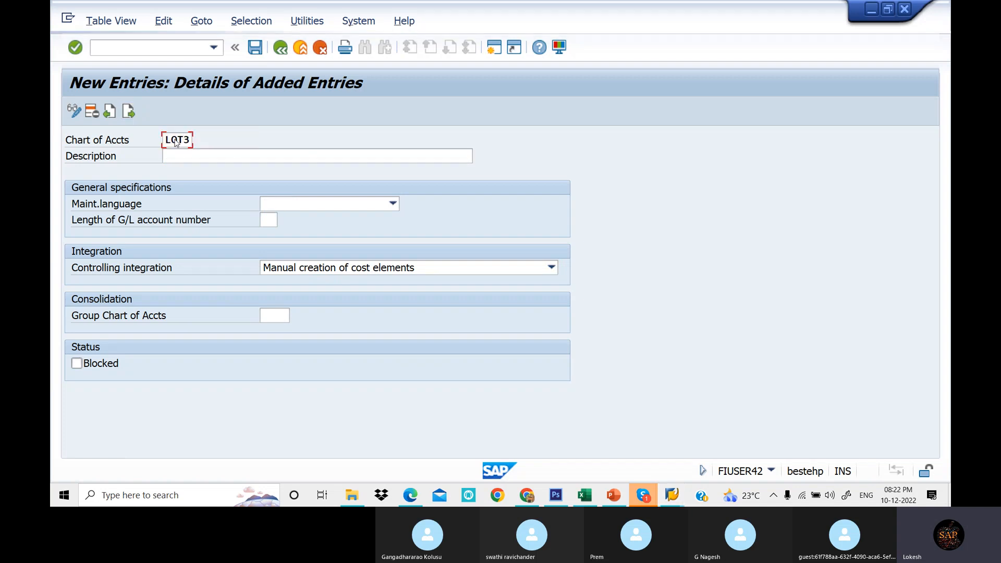
# - Enter the description Country Specific Chart of Accounts LOTT1 for LOT3
pyautogui.click(217, 158)
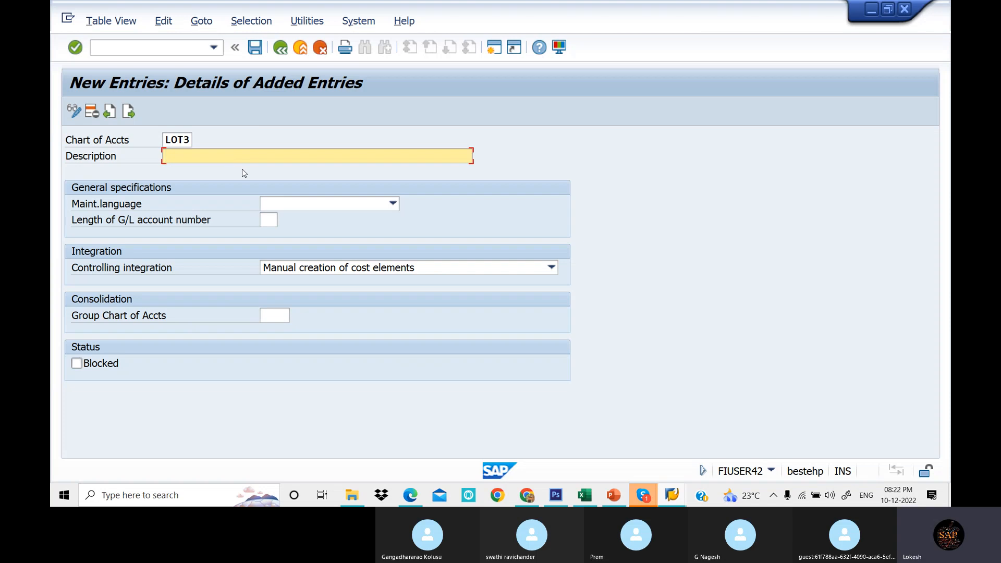
pyautogui.click(279, 189)
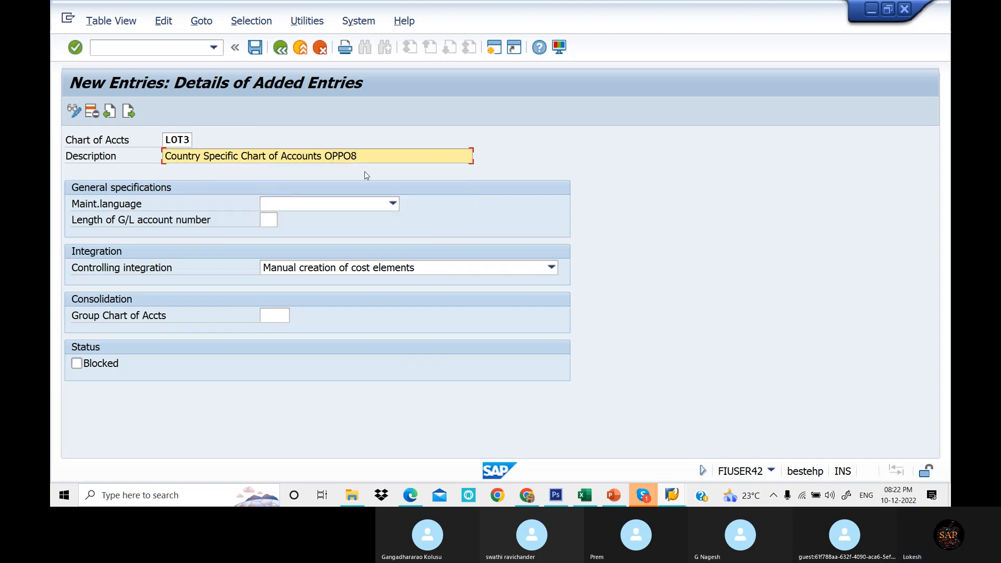
pyautogui.press('BackSpace')
pyautogui.press('BackSpace')
pyautogui.press('BackSpace')
pyautogui.press('BackSpace')
pyautogui.press('BackSpace')
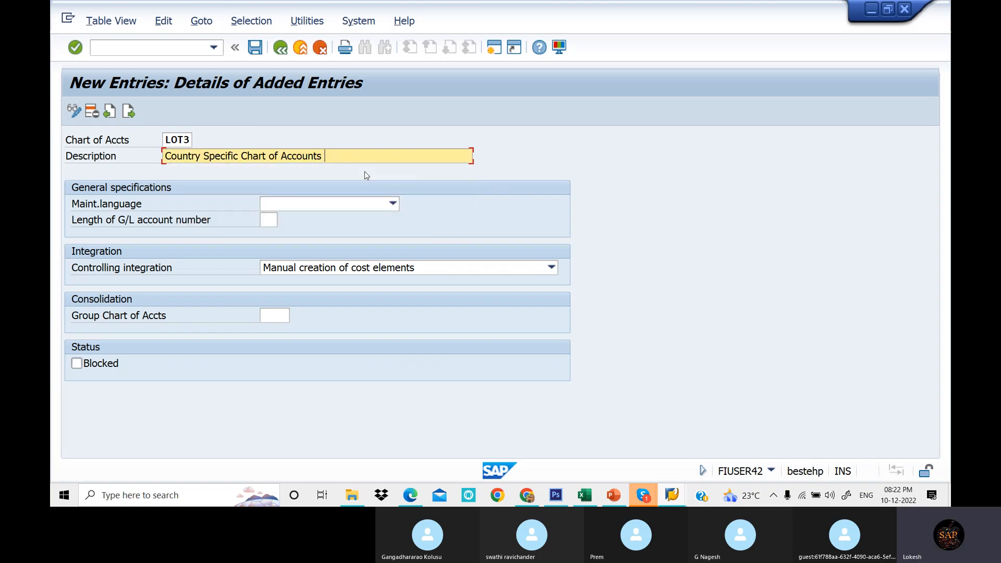
pyautogui.write('LOTT1')
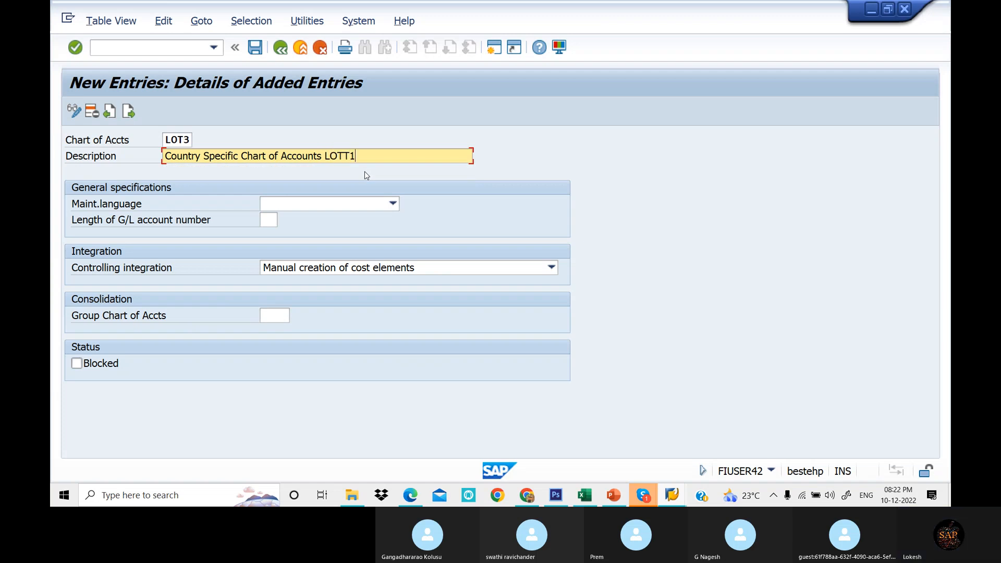
# - Set the maintenance language to English for chart LOT3 and save the entry
pyautogui.click(359, 205)
pyautogui.click(331, 415)
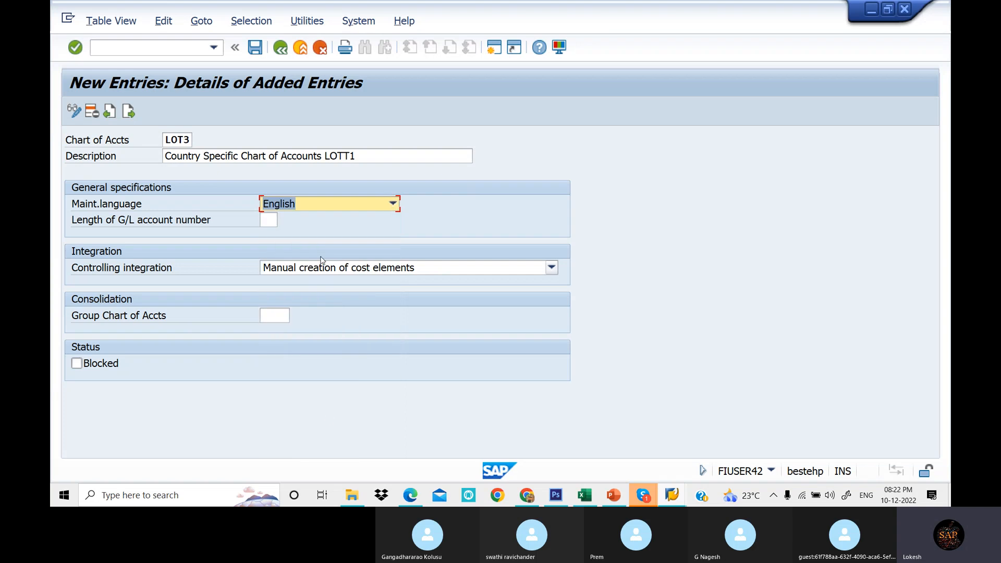
pyautogui.click(264, 220)
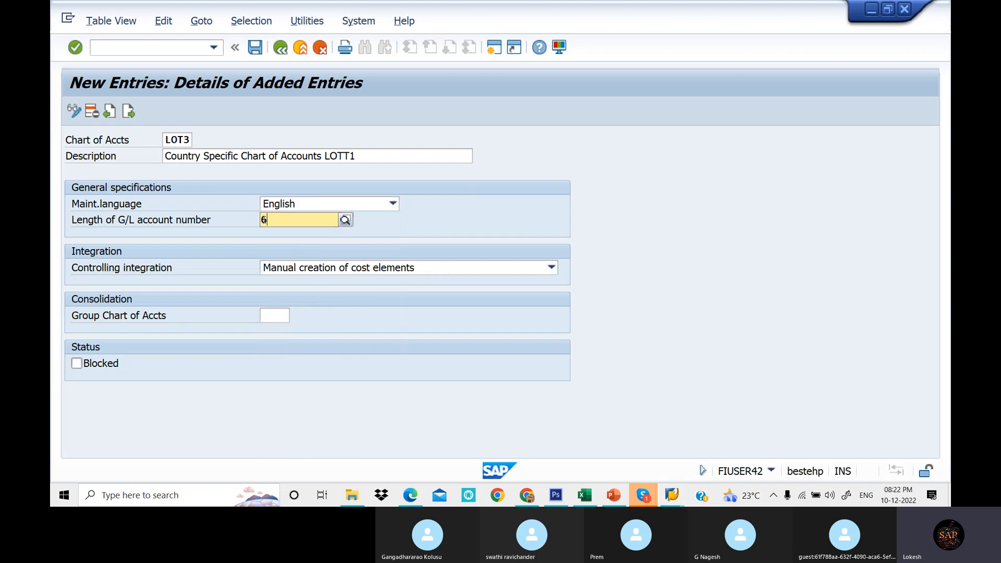
pyautogui.click(255, 48)
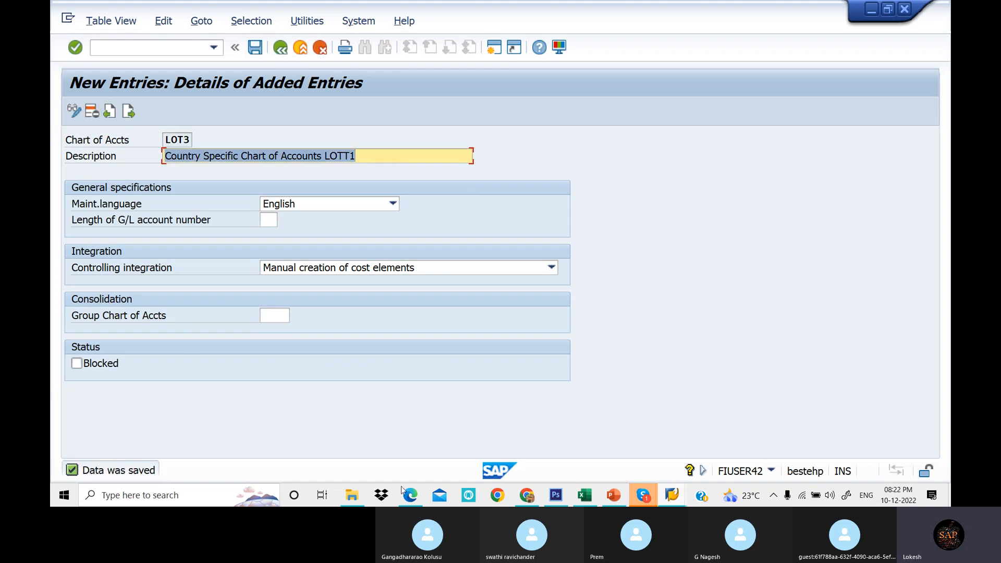
# - Review the spreadsheet's transaction list and the PDF notes for assigning a company code to a chart of accounts
pyautogui.click(583, 496)
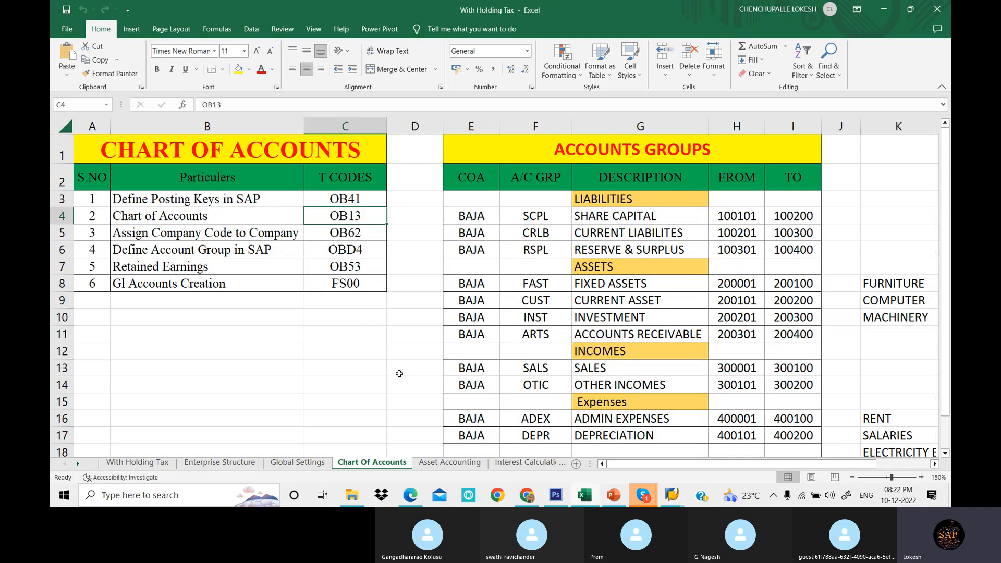
pyautogui.click(257, 208)
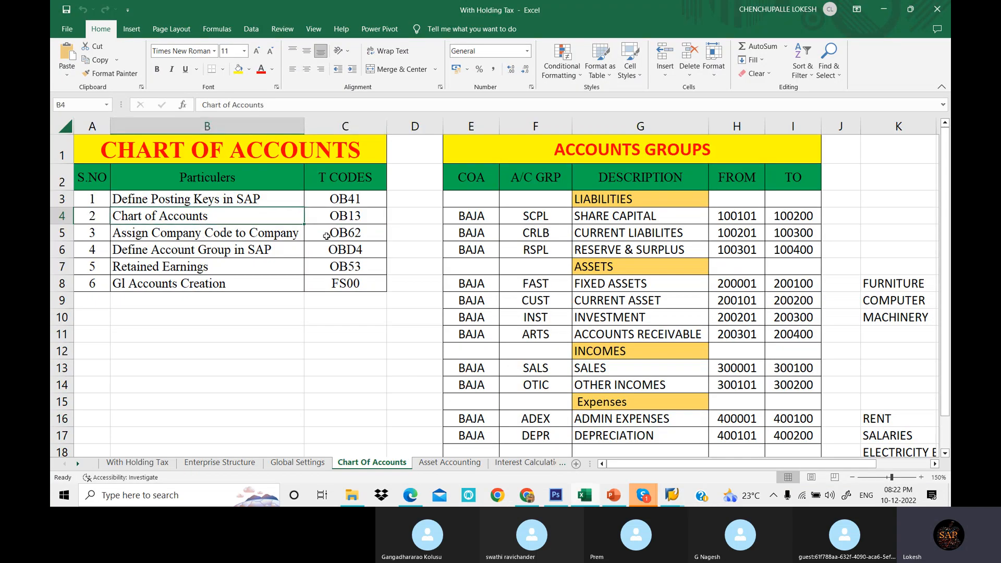
pyautogui.click(368, 233)
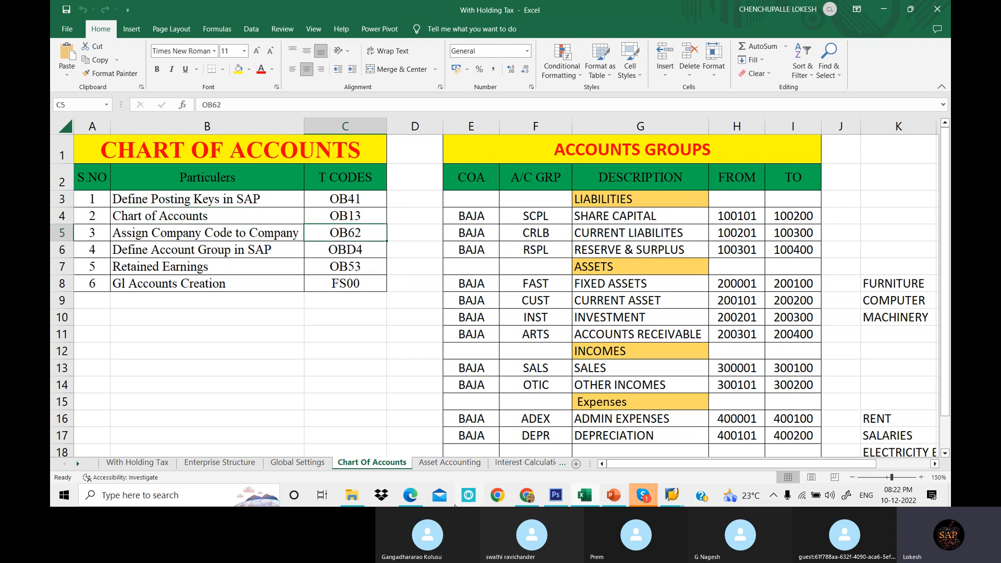
pyautogui.click(421, 498)
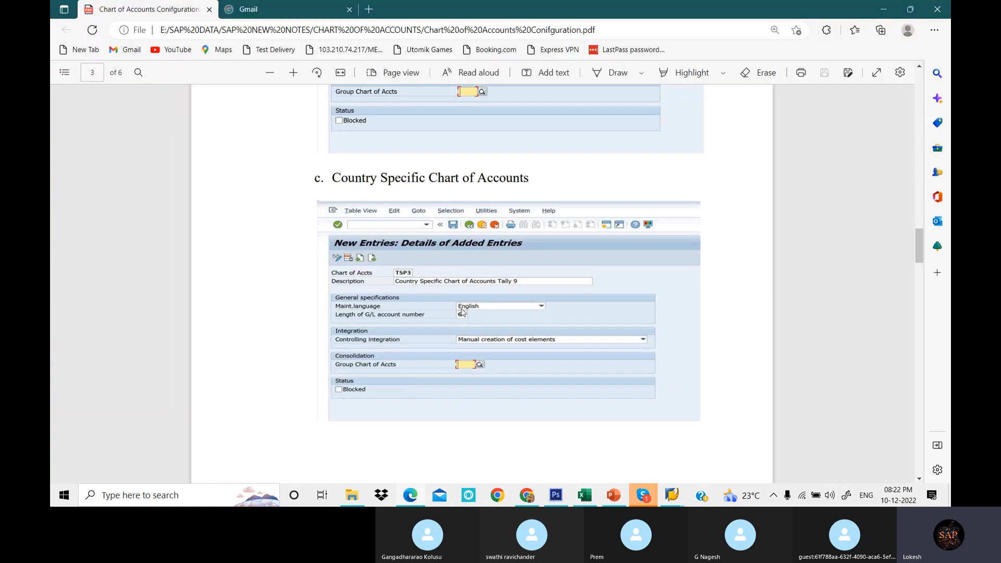
pyautogui.scroll(-10, 476, 242)
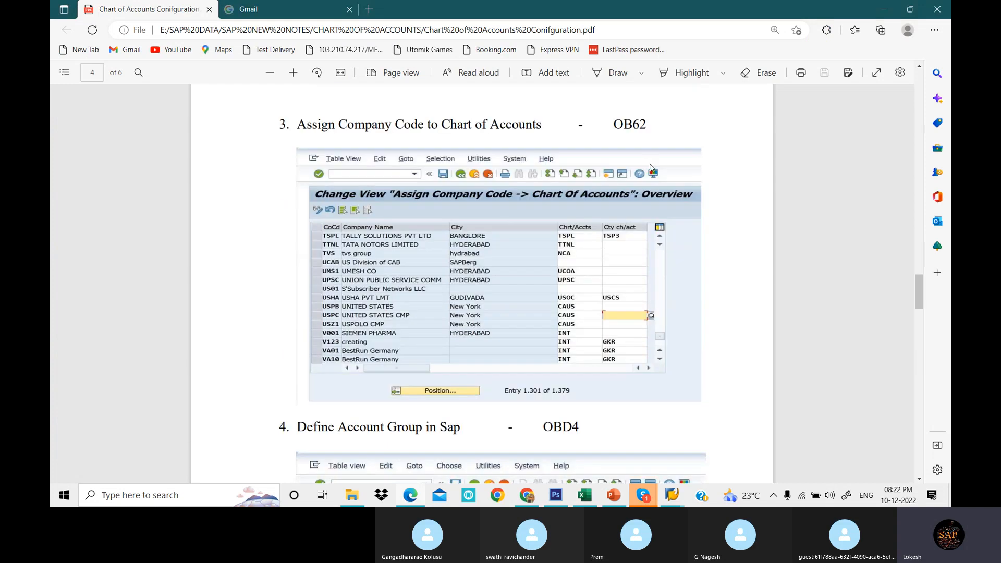
pyautogui.click(676, 497)
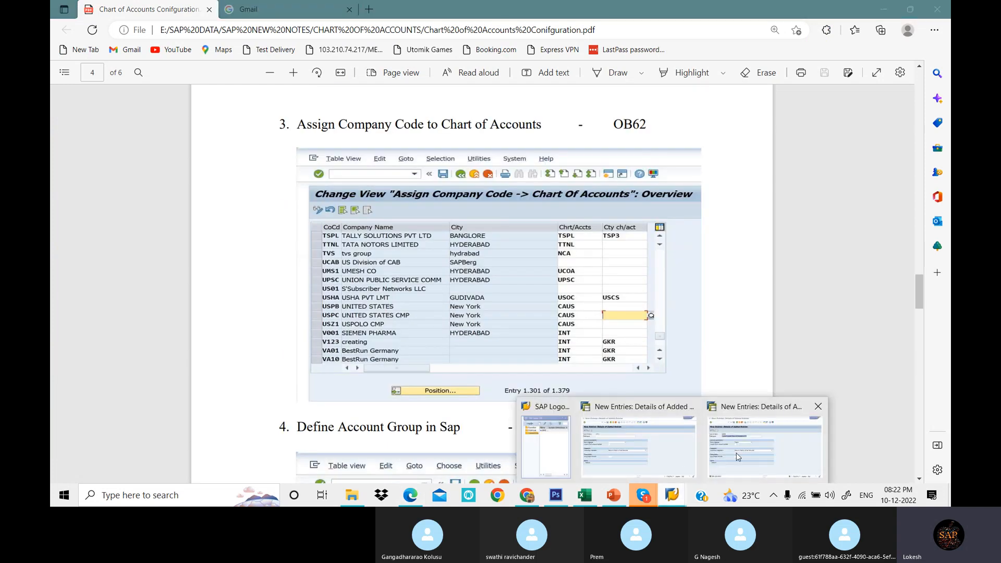
pyautogui.click(737, 457)
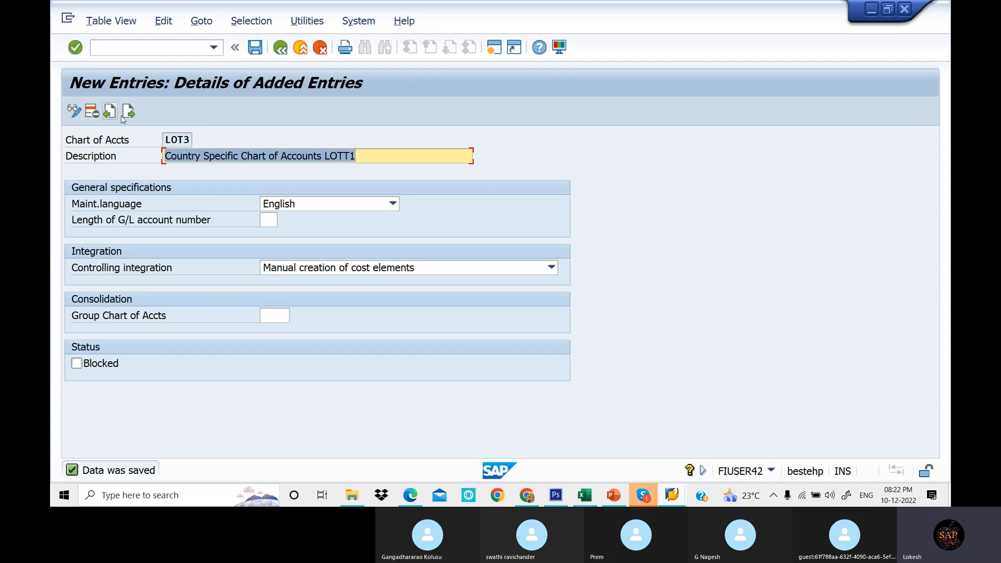
# - Open transaction OB62 and position the list at company code LOT1, selecting its chart of accounts cell
pyautogui.click(161, 49)
pyautogui.write('/N')
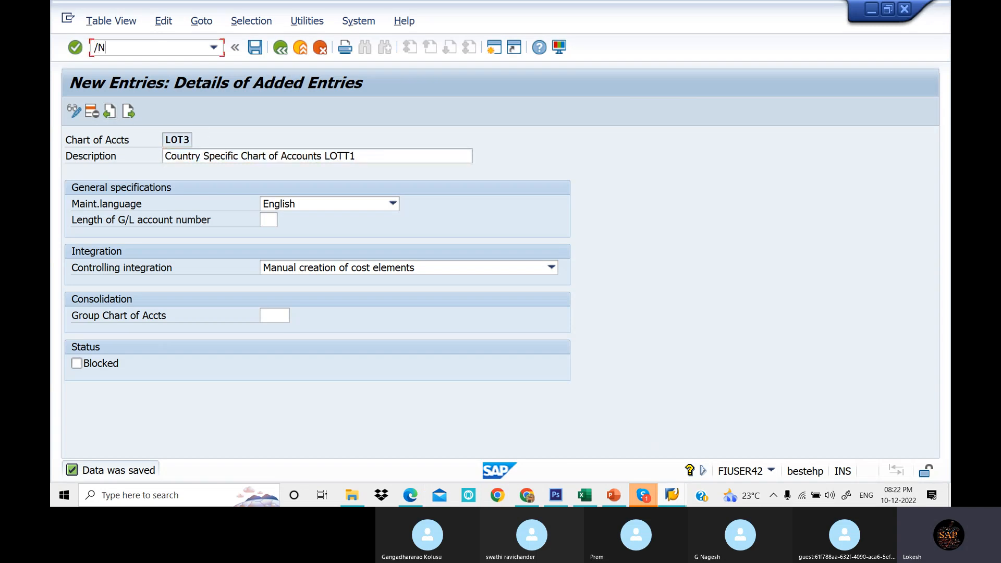
pyautogui.write('OB62')
pyautogui.press('Return')
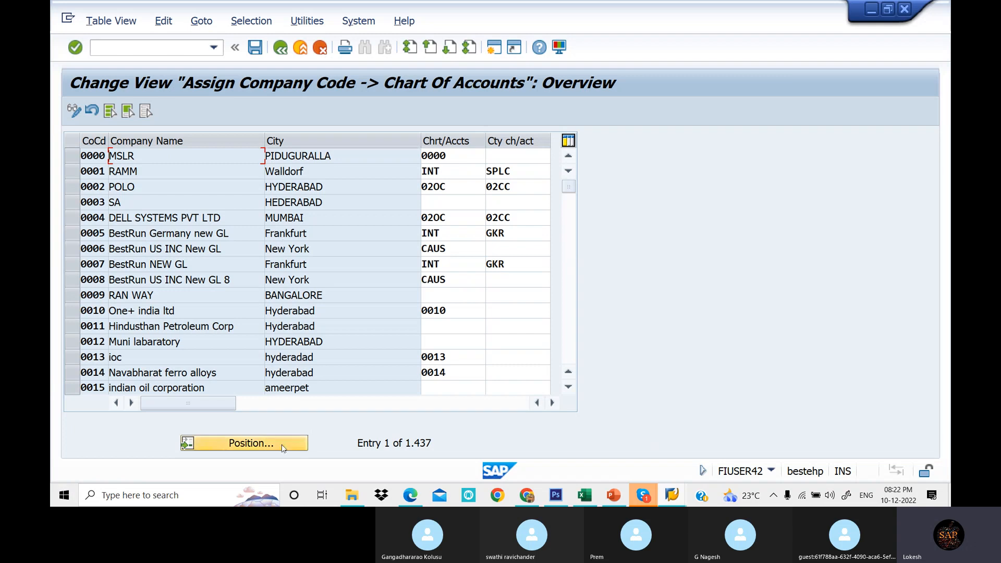
pyautogui.click(281, 449)
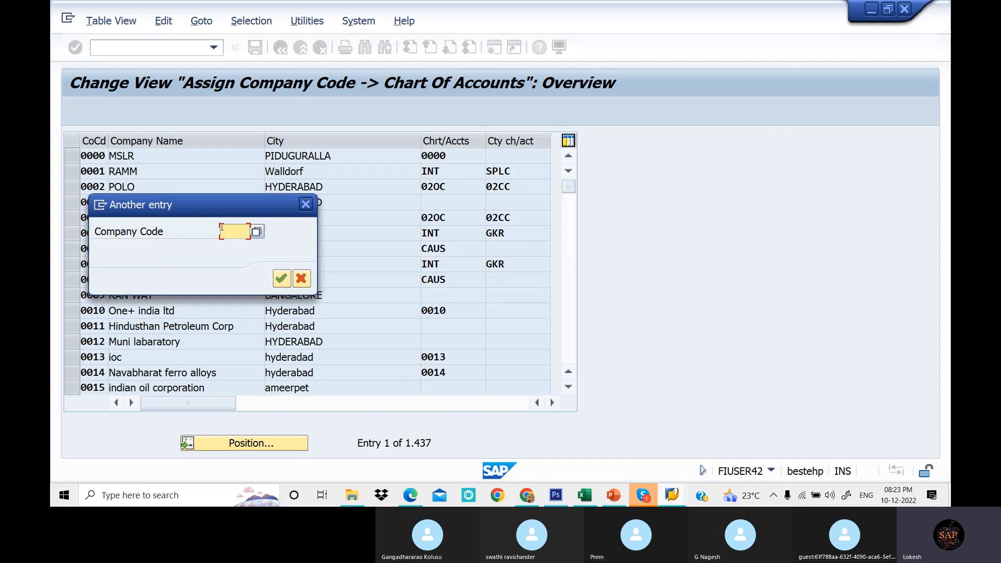
pyautogui.write('LOT')
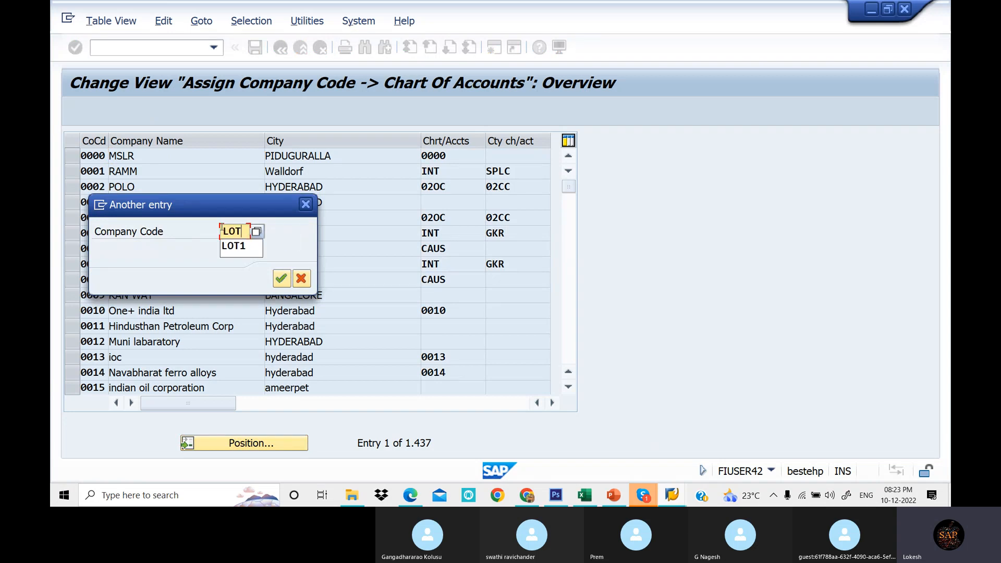
pyautogui.write('1')
pyautogui.press('Return')
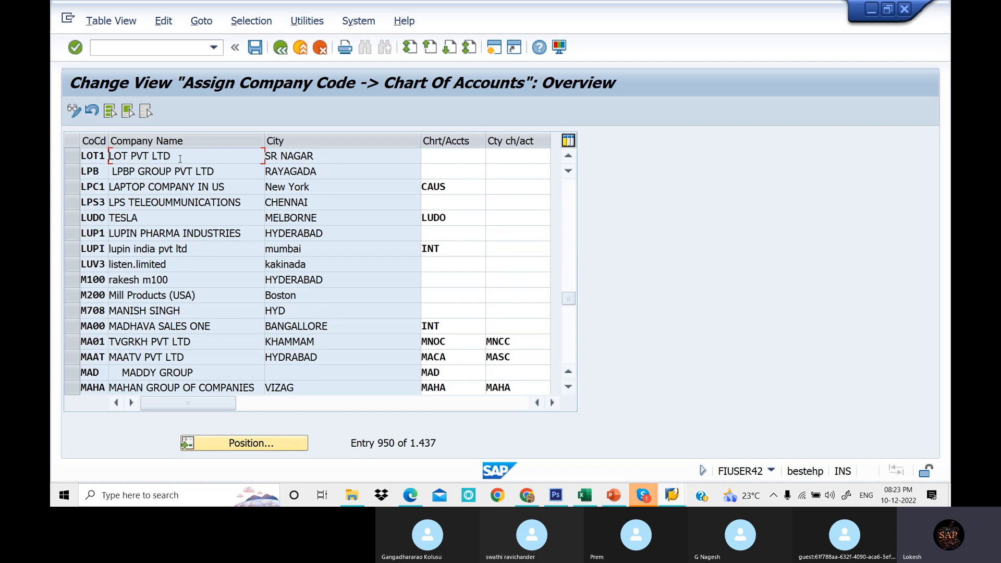
pyautogui.click(449, 157)
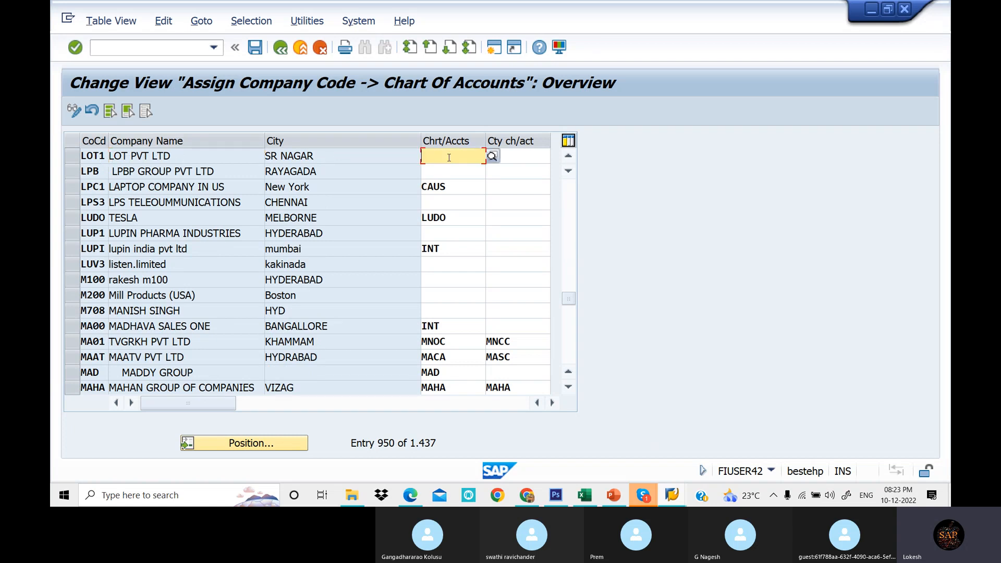
# - Widen column D in the spreadsheet and note LOT1,LOT2,LOT3 beside the Chart of Accounts row
pyautogui.click(592, 499)
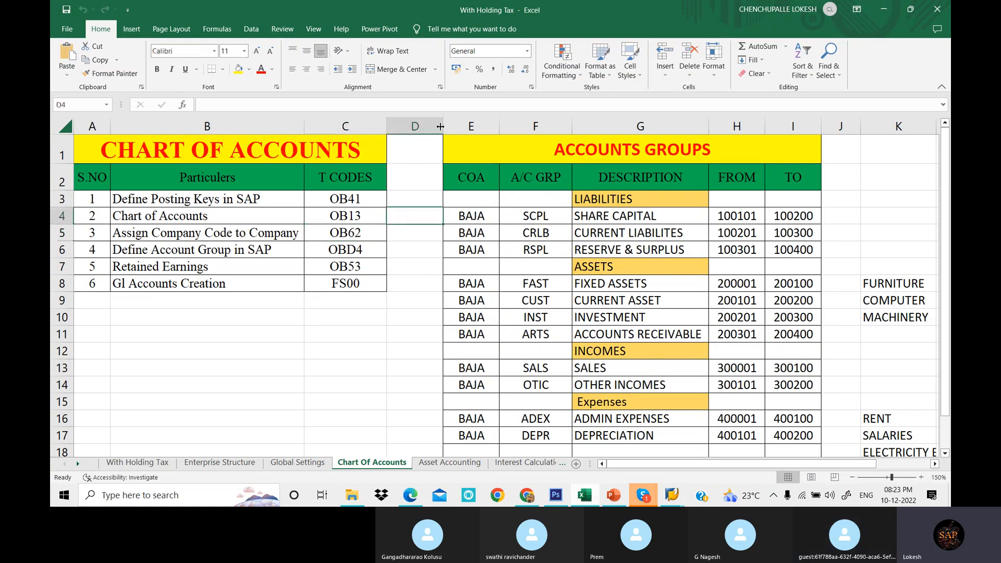
pyautogui.moveTo(441, 126); pyautogui.dragTo(495, 126)
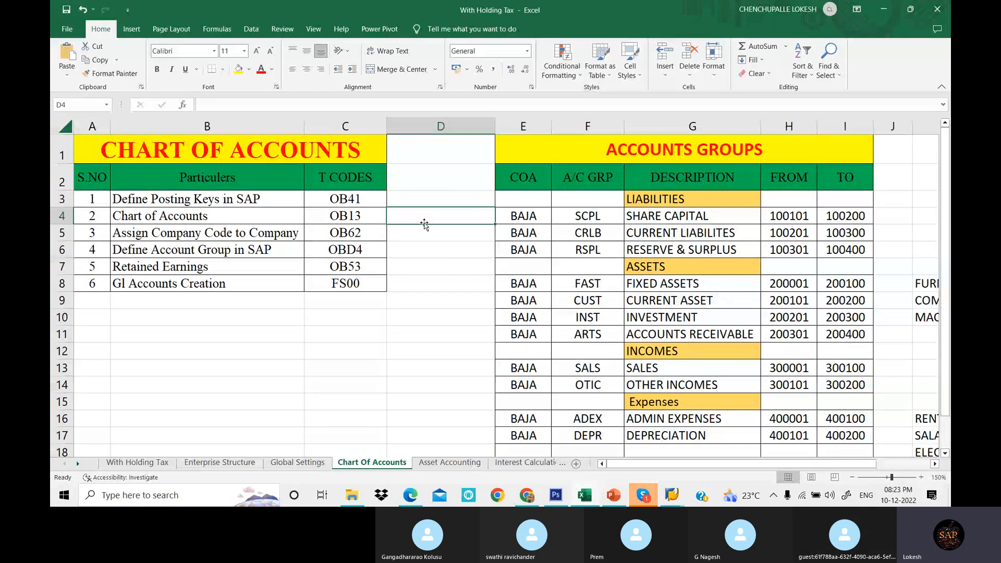
pyautogui.write('LOT1,')
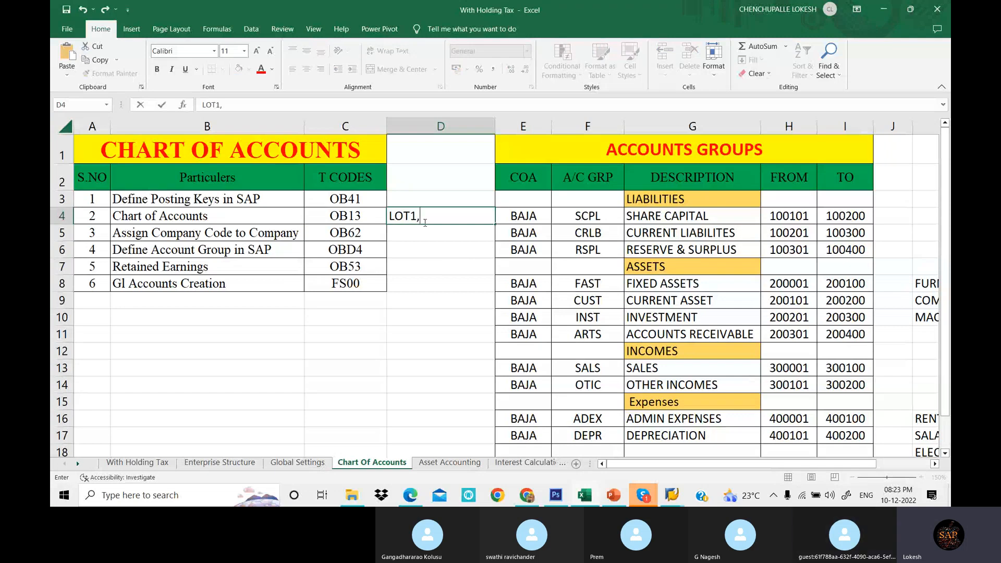
pyautogui.write('LOT2,LOT3')
pyautogui.click(416, 254)
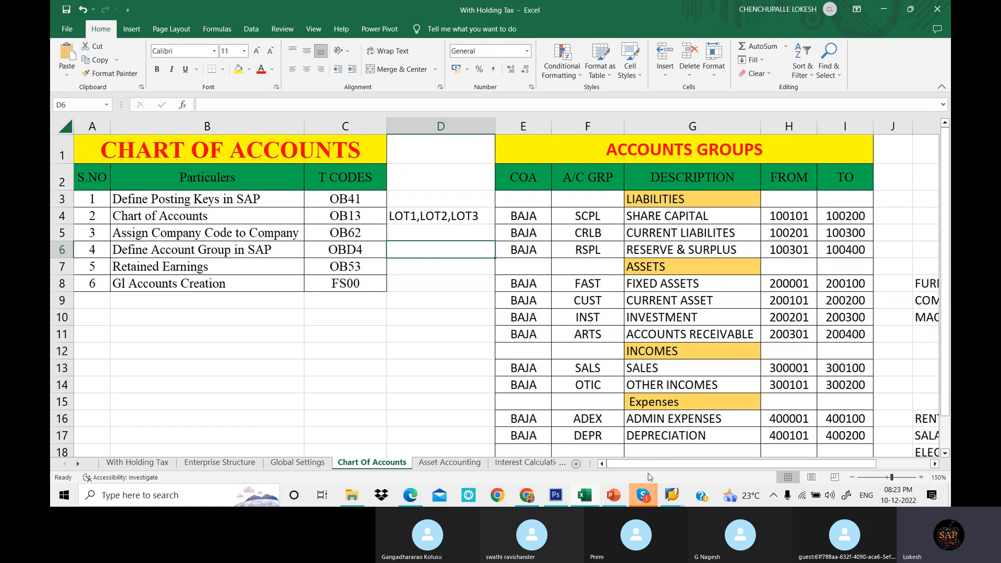
# - Assign chart of accounts LOT1 and country chart LOT3 to company code LOT1 and save under the customizing request
pyautogui.click(672, 494)
pyautogui.click(749, 458)
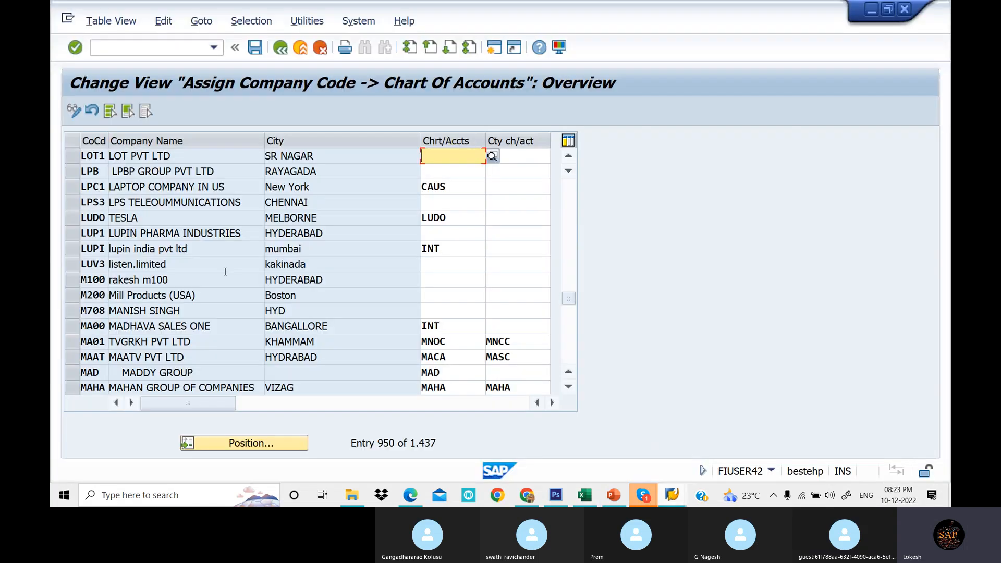
pyautogui.write('LOT1')
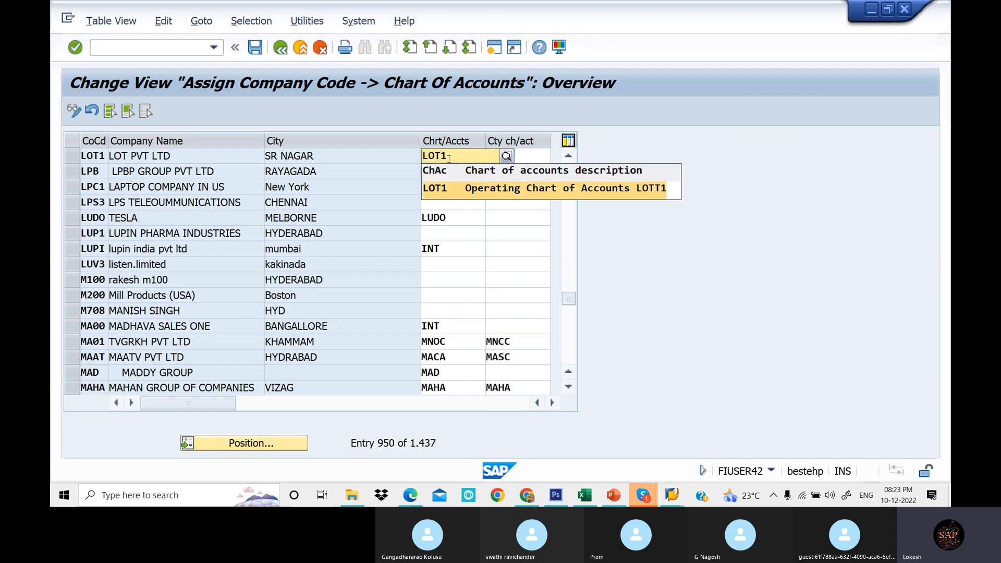
pyautogui.press('Tab')
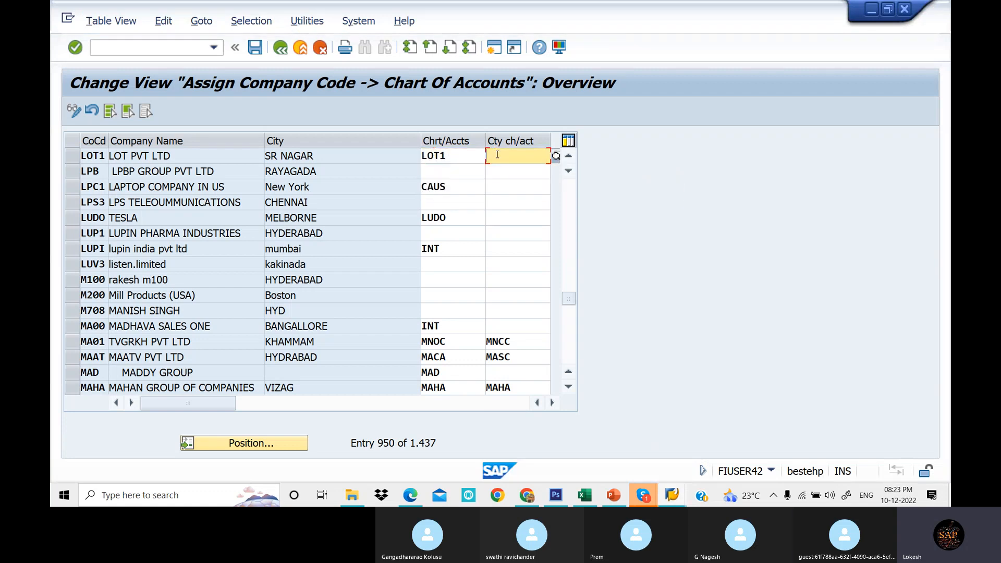
pyautogui.write('LOT3')
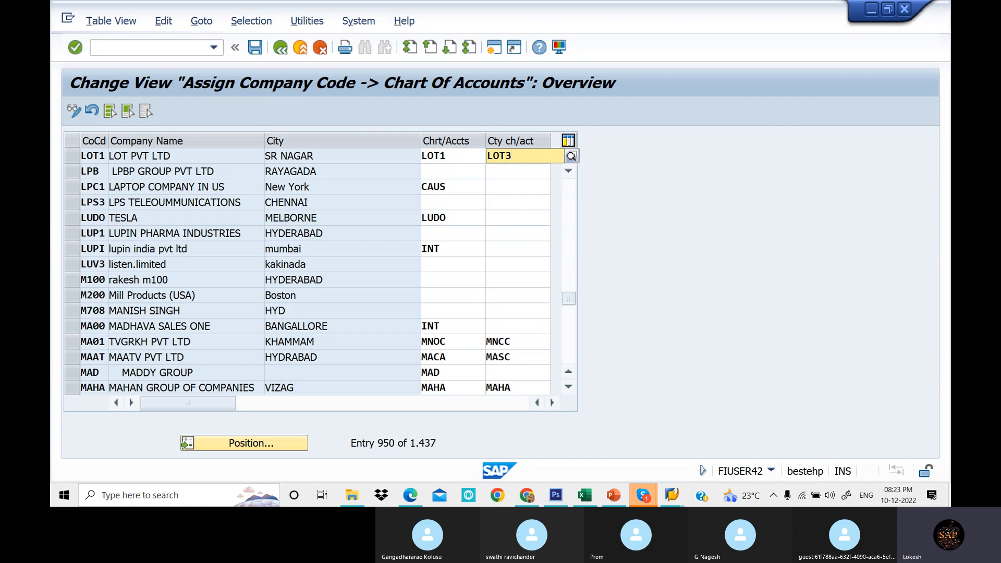
pyautogui.click(520, 189)
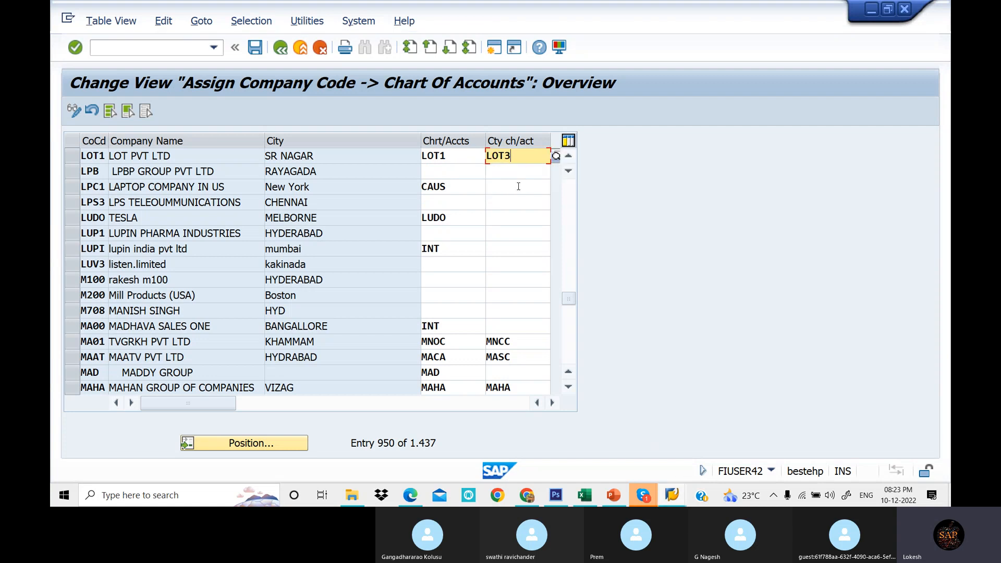
pyautogui.click(518, 186)
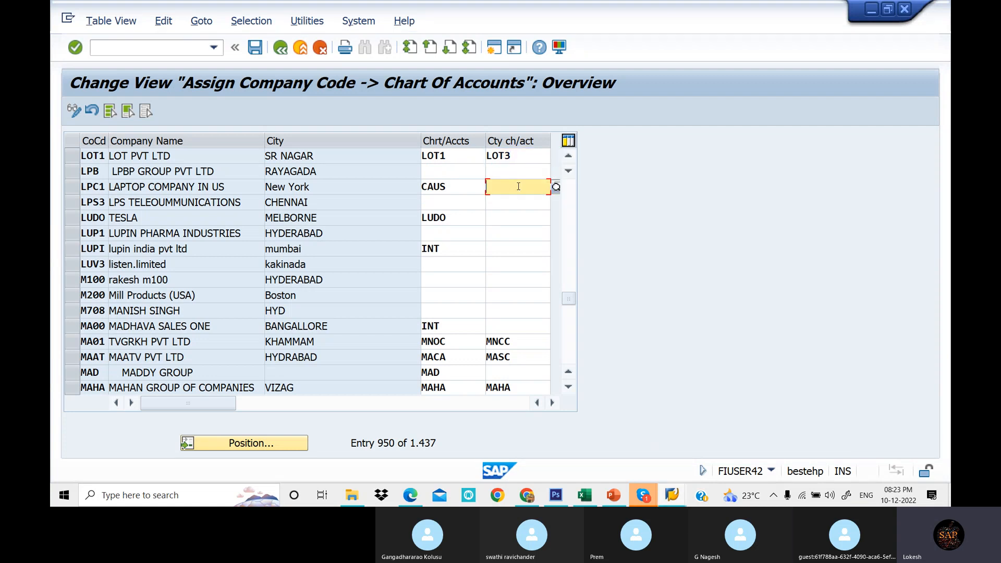
pyautogui.click(255, 48)
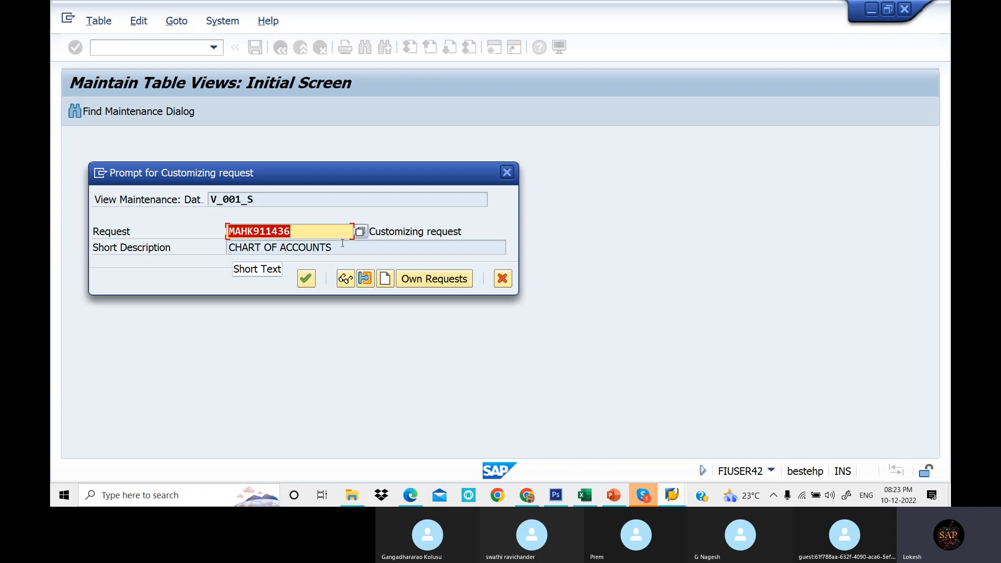
pyautogui.click(307, 280)
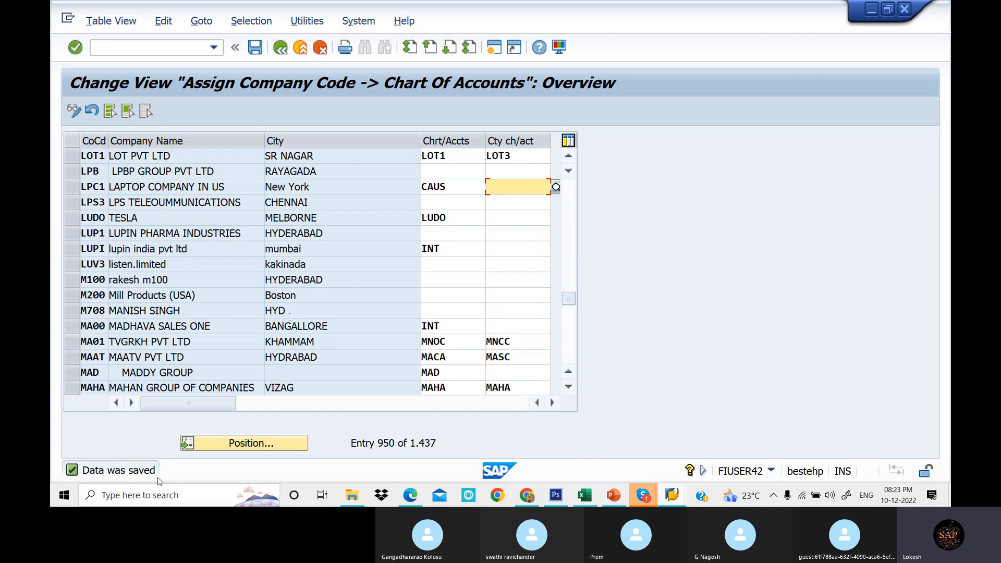
# - Review the PDF notes for defining account groups in OBD4 and the spreadsheet's account group table
pyautogui.click(411, 496)
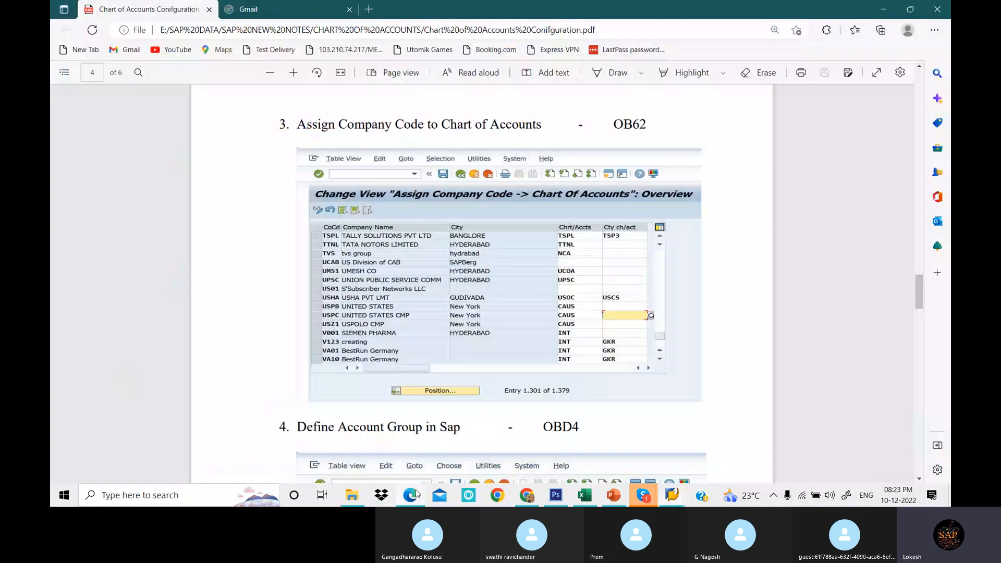
pyautogui.scroll(-5, 479, 248)
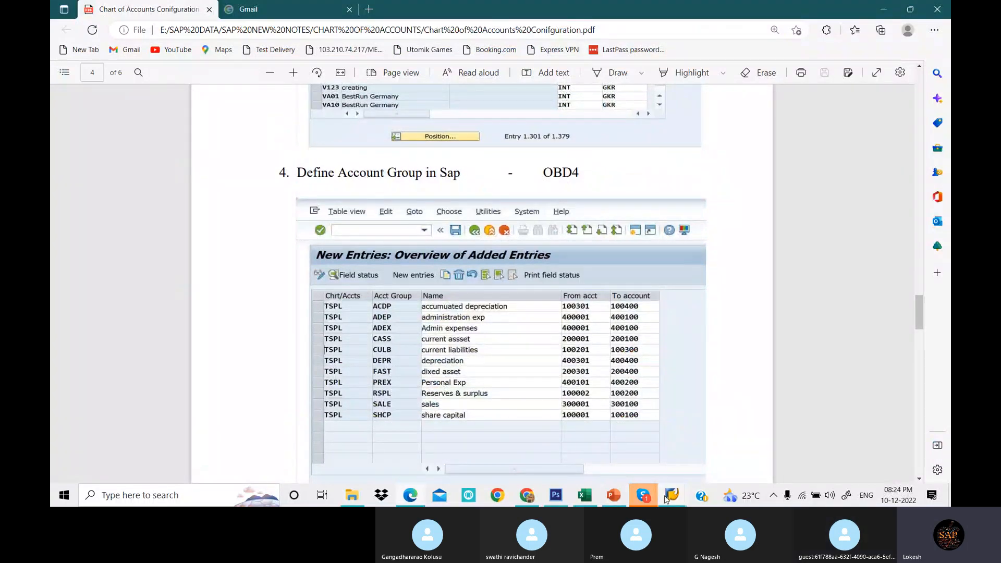
pyautogui.click(594, 498)
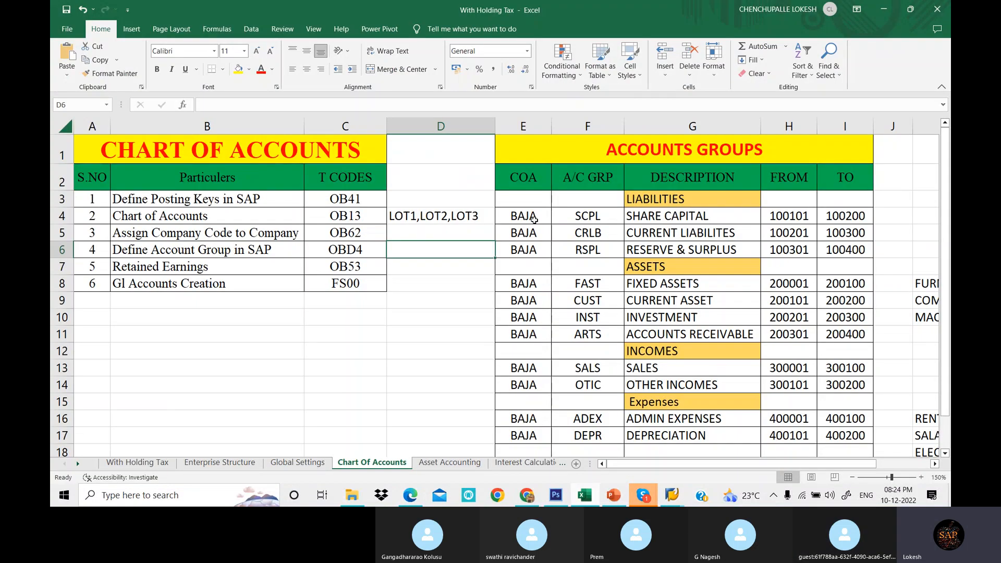
pyautogui.moveTo(558, 217); pyautogui.dragTo(860, 432)
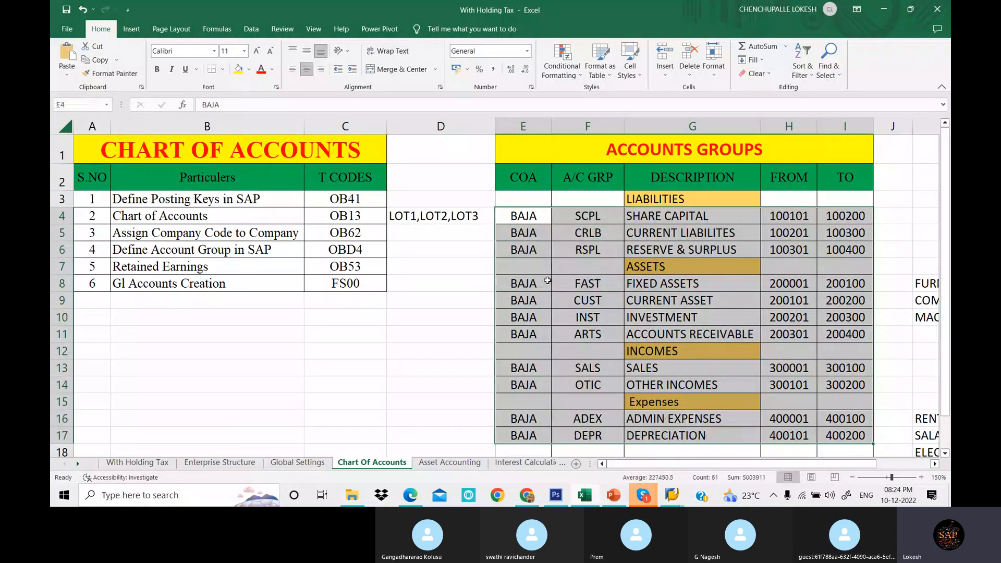
# - Replace the chart of accounts BAJA with LOT1 for the liabilities groups SCPL, CRLB and RSPL in the spreadsheet
pyautogui.click(526, 215)
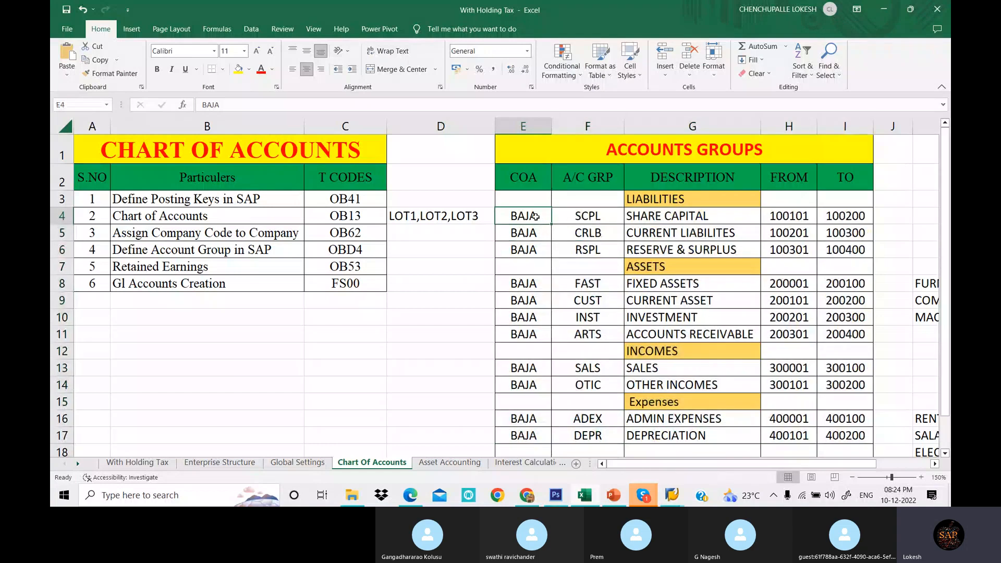
pyautogui.write('L')
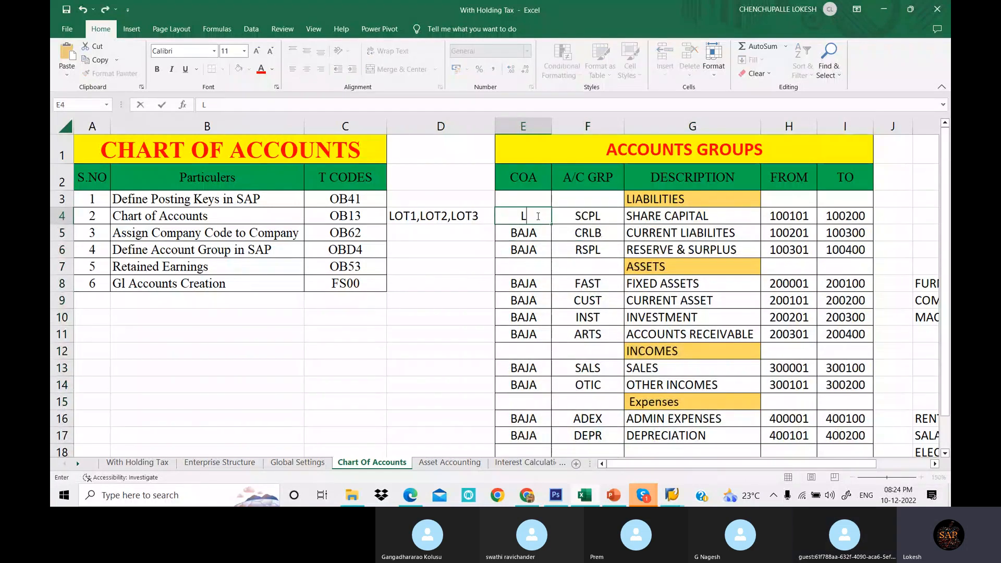
pyautogui.write('OT1')
pyautogui.press('Return')
pyautogui.write('L')
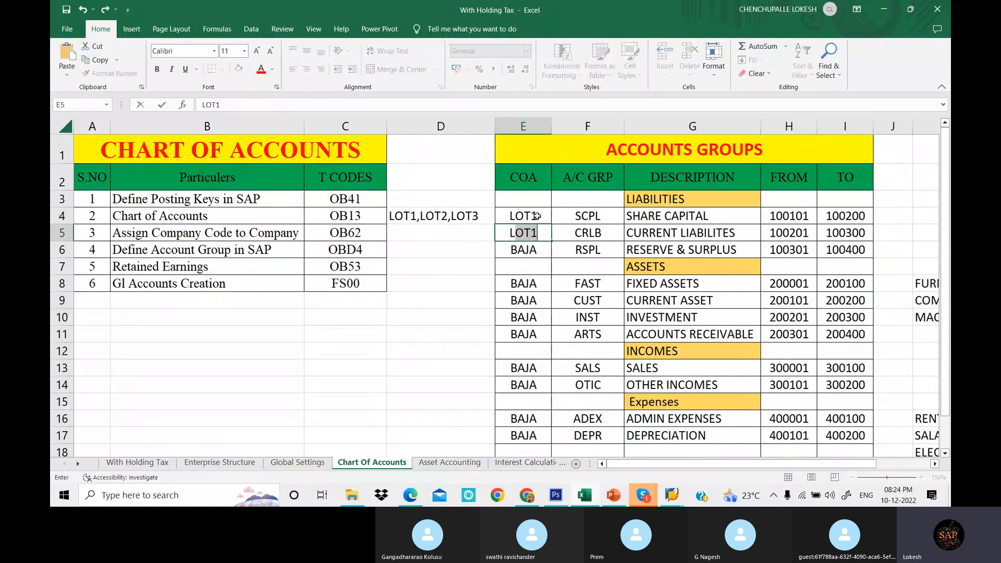
pyautogui.write('OT1')
pyautogui.press('Return')
pyautogui.write(';')
pyautogui.press('BackSpace')
pyautogui.write('LOT')
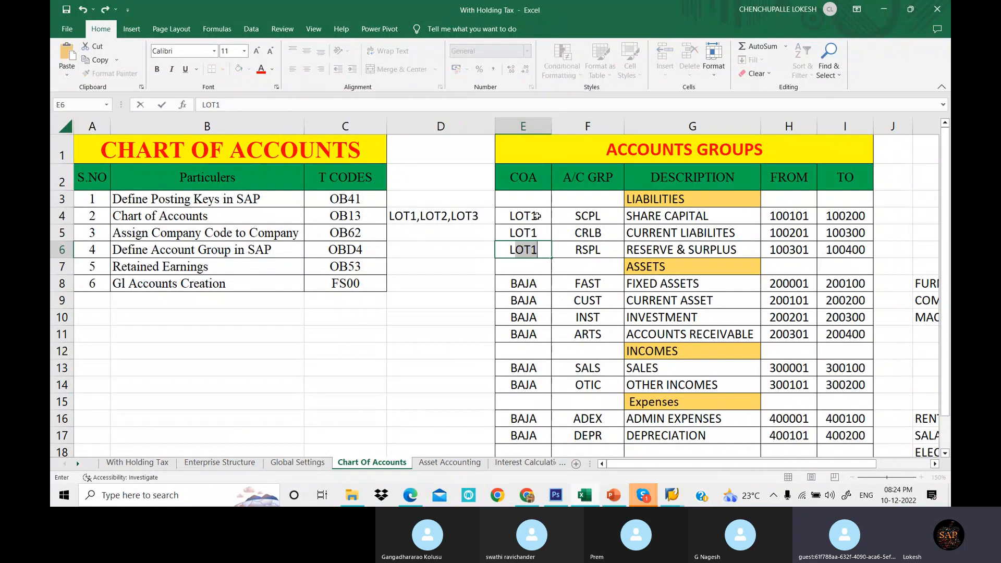
pyautogui.press('Return')
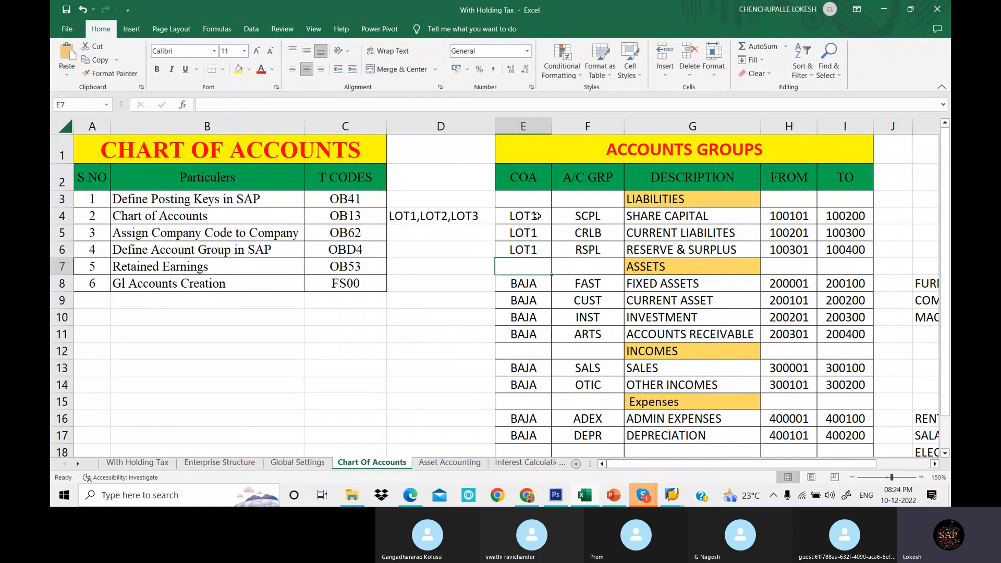
# - Copy LOT1 into the chart of accounts cells of the asset groups FAST, CUST and INST
pyautogui.moveTo(536, 216); pyautogui.dragTo(534, 250)
pyautogui.hotkey('ctrl', 'c')
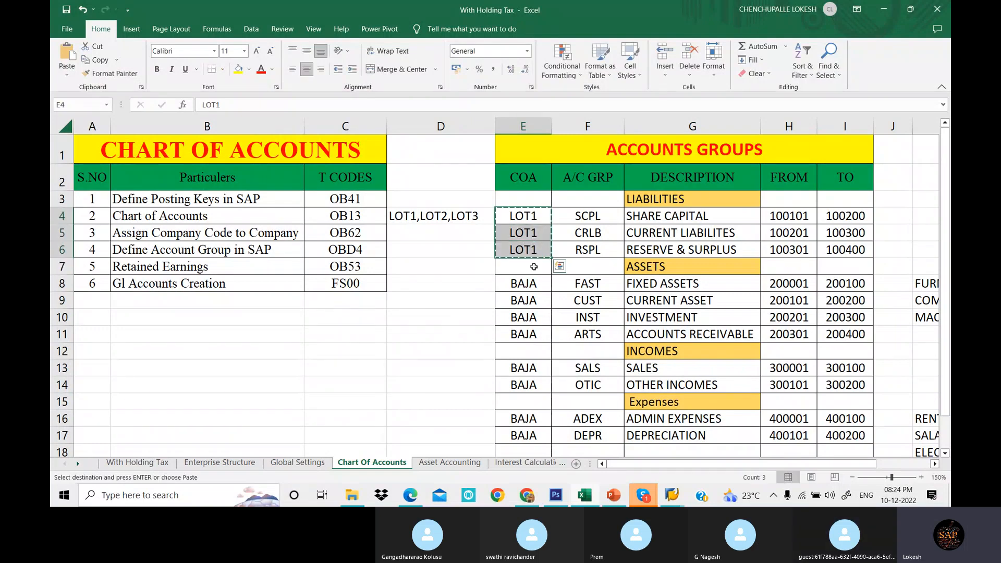
pyautogui.moveTo(534, 284); pyautogui.dragTo(536, 328)
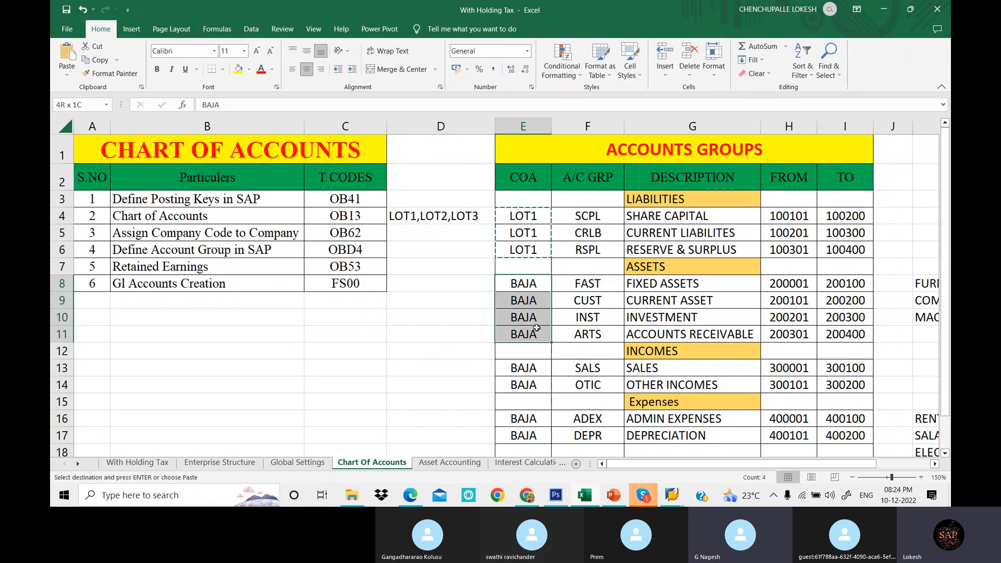
pyautogui.hotkey('ctrl', 'v')
pyautogui.scroll(-1, 537, 328)
pyautogui.click(535, 263)
pyautogui.click(538, 293)
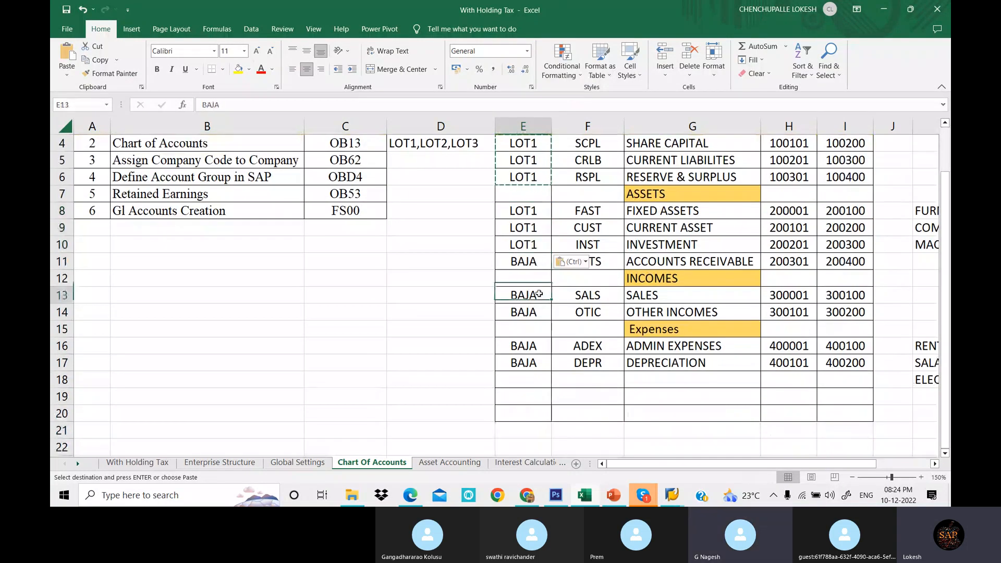
pyautogui.press('Escape')
# - Fill LOT1 into the chart of accounts cells for ARTS, the income groups SALS and OTIC, and the expense groups ADEX and DEPR
pyautogui.click(532, 260)
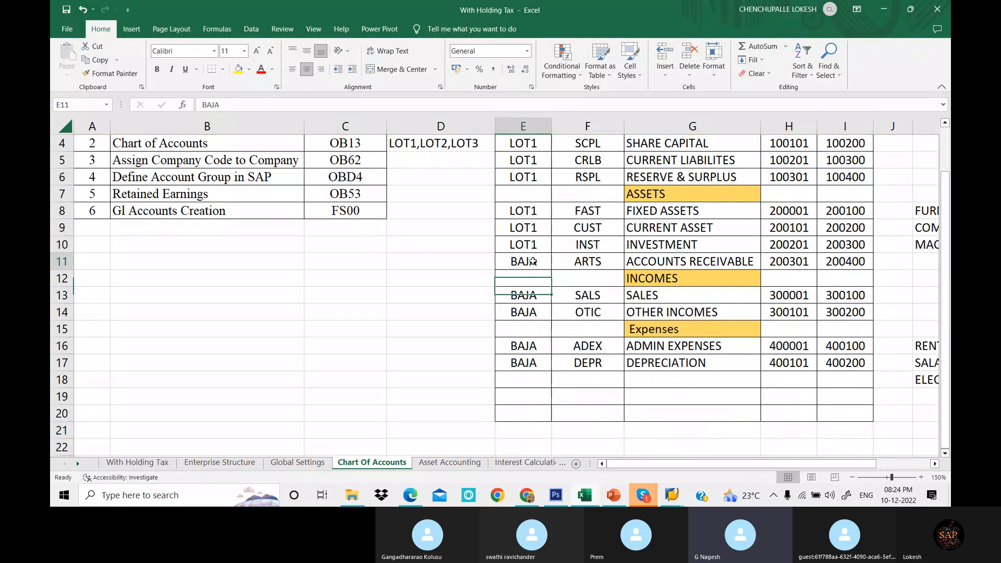
pyautogui.click(535, 245)
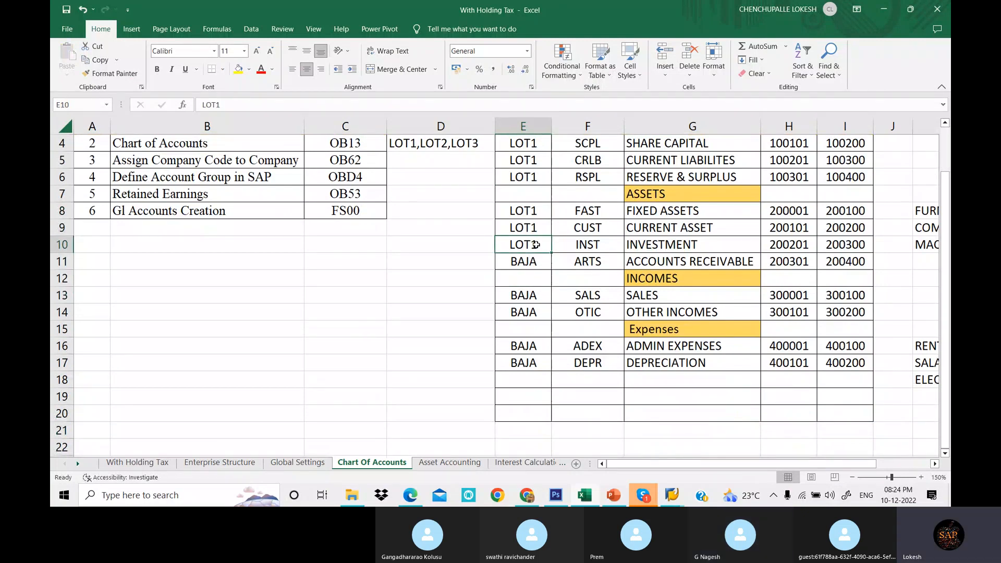
pyautogui.hotkey('ctrl', 'c')
pyautogui.click(534, 261)
pyautogui.hotkey('ctrl', 'v')
pyautogui.click(534, 294)
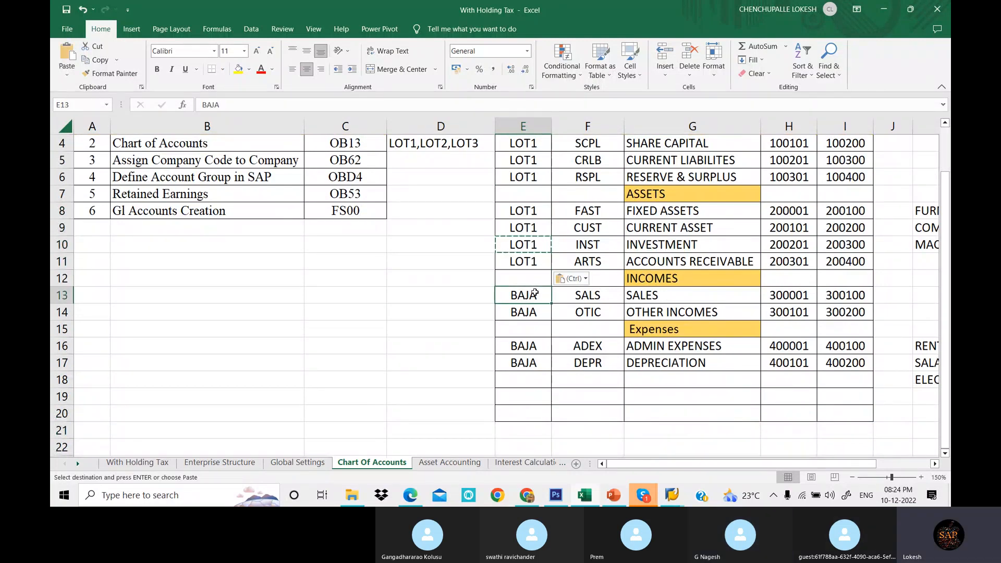
pyautogui.hotkey('ctrl', 'v')
pyautogui.click(536, 312)
pyautogui.hotkey('ctrl', 'v')
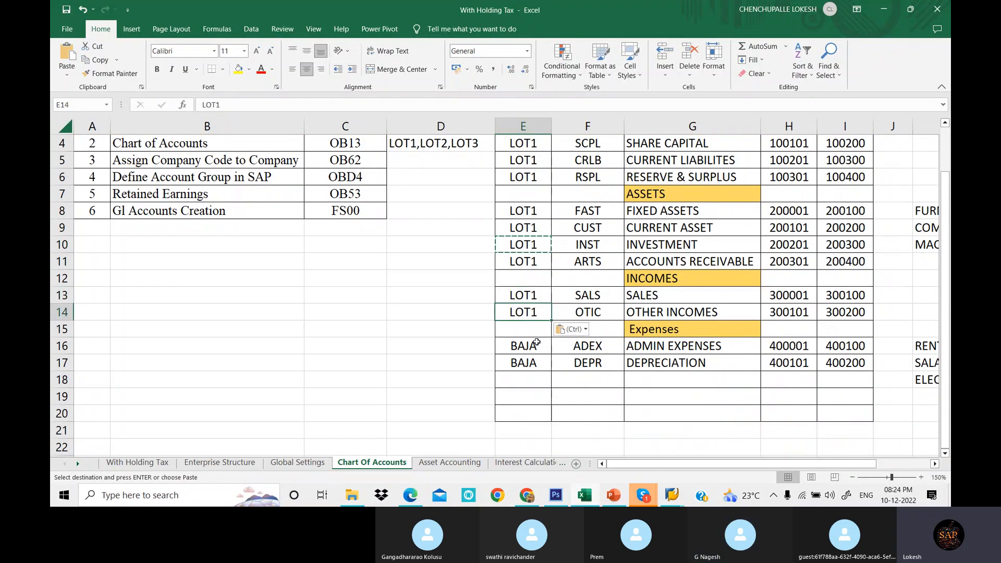
pyautogui.moveTo(537, 343); pyautogui.dragTo(535, 360)
pyautogui.hotkey('ctrl', 'v')
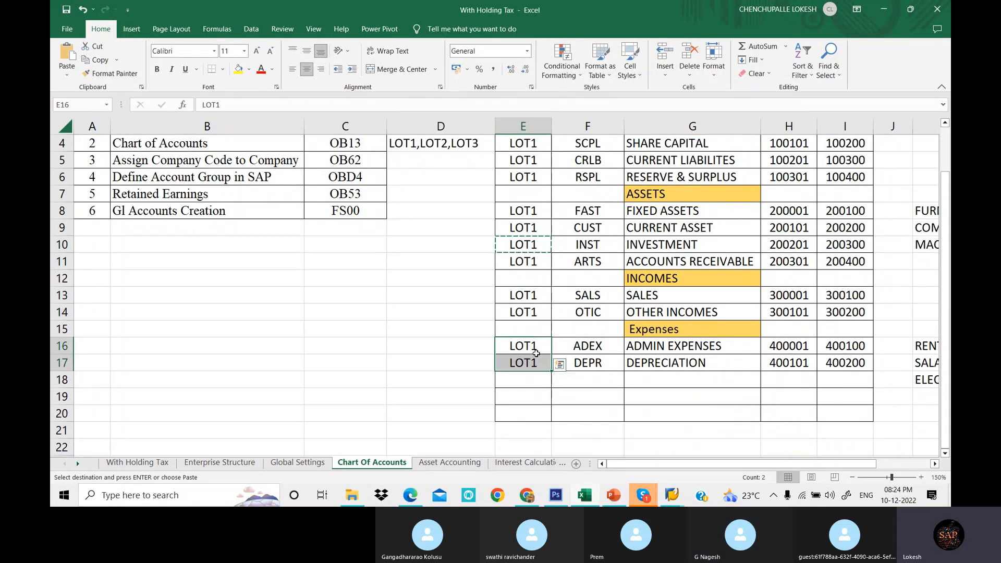
pyautogui.press('Escape')
pyautogui.click(477, 328)
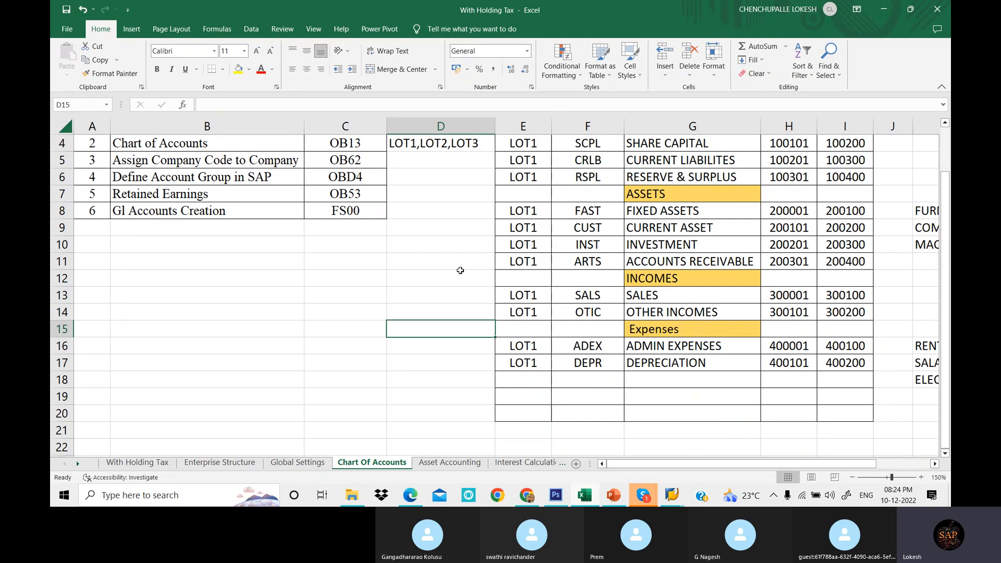
pyautogui.scroll(1, 460, 270)
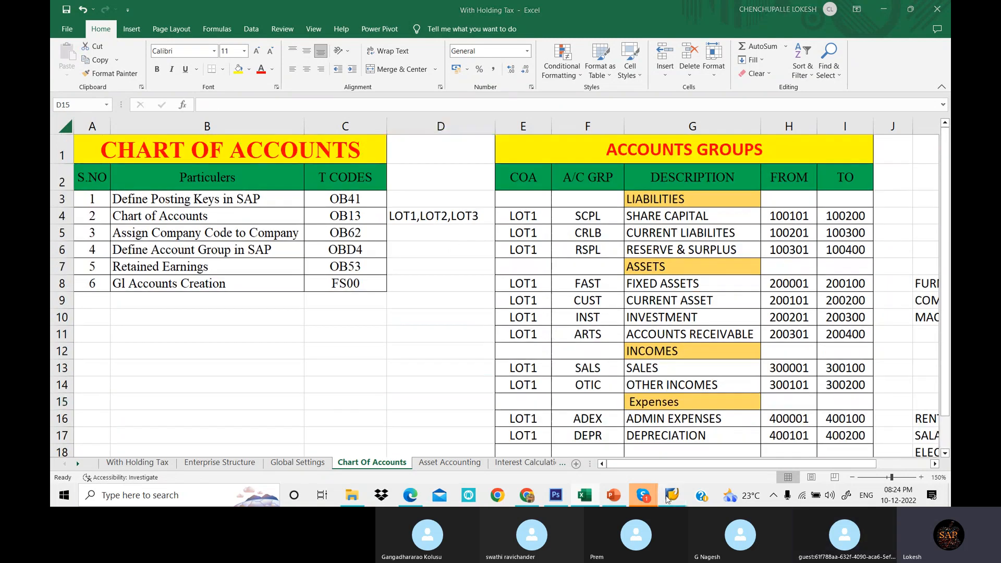
# - Switch to SAP and open transaction OBD4 for G/L account groups
pyautogui.moveTo(672, 495)
pyautogui.click(747, 451)
pyautogui.click(161, 47)
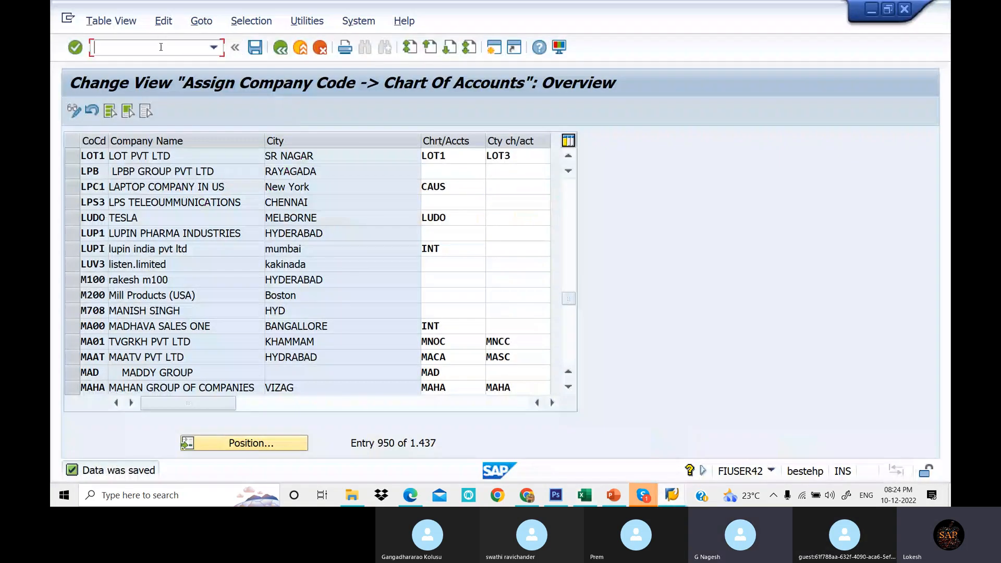
pyautogui.write('/')
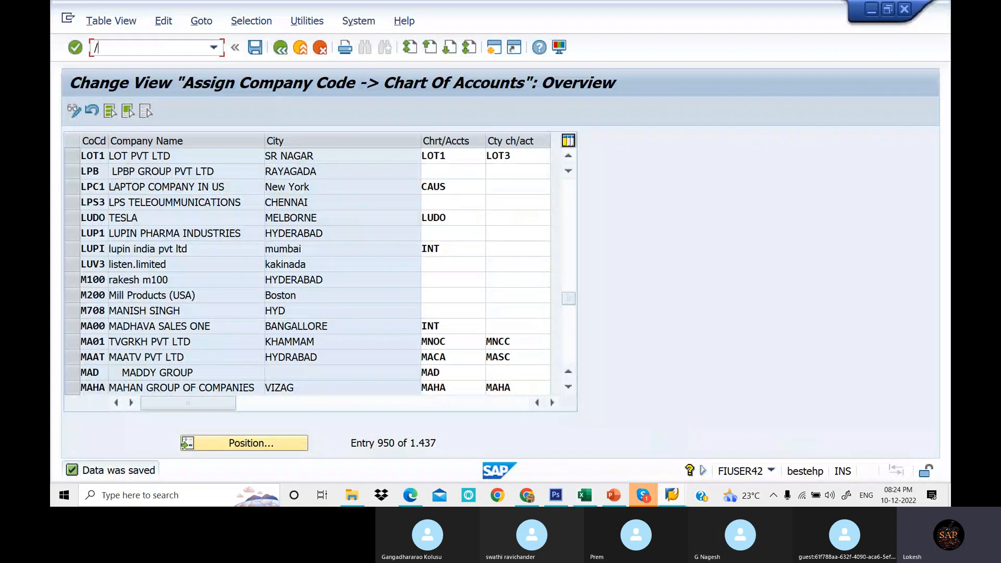
pyautogui.write('NOBD4')
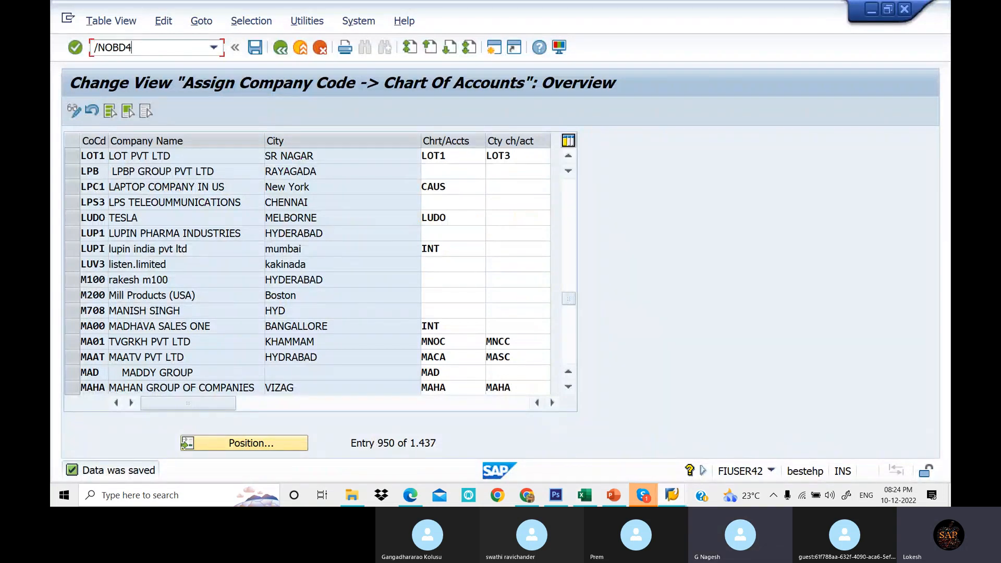
pyautogui.press('Return')
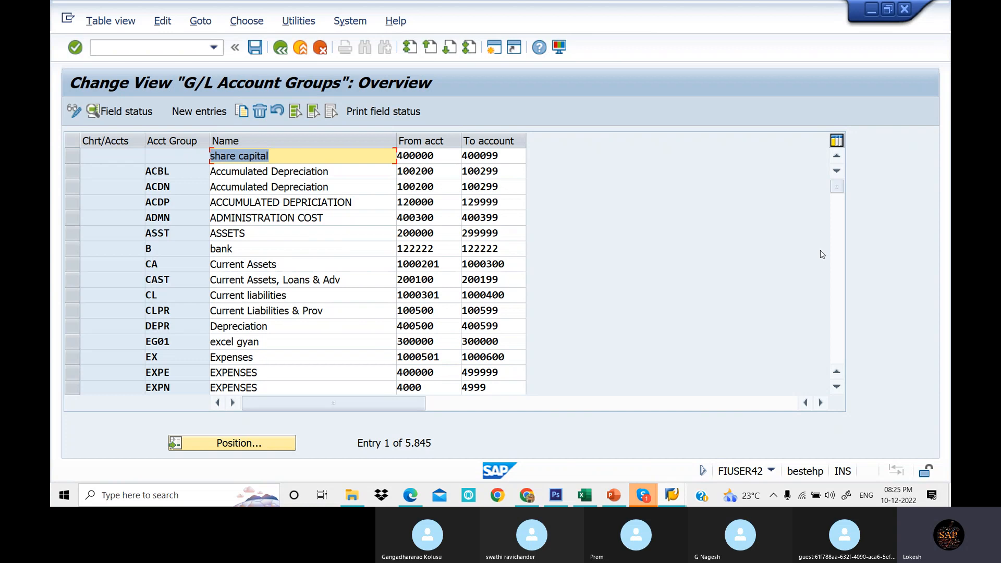
# - Browse the existing G/L account groups and compare their account ranges with the spreadsheet's FROM and TO values
pyautogui.click(835, 279)
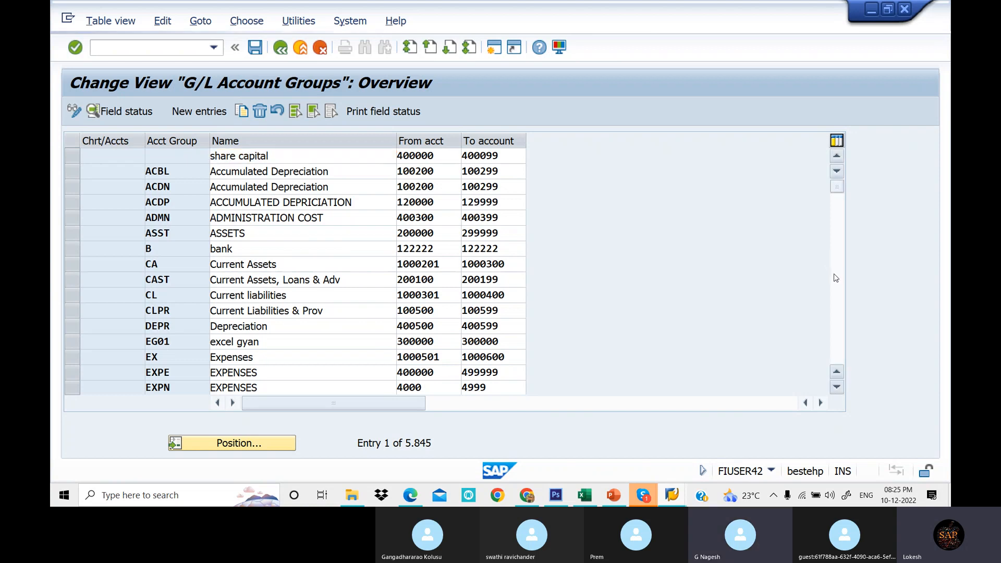
pyautogui.click(835, 278)
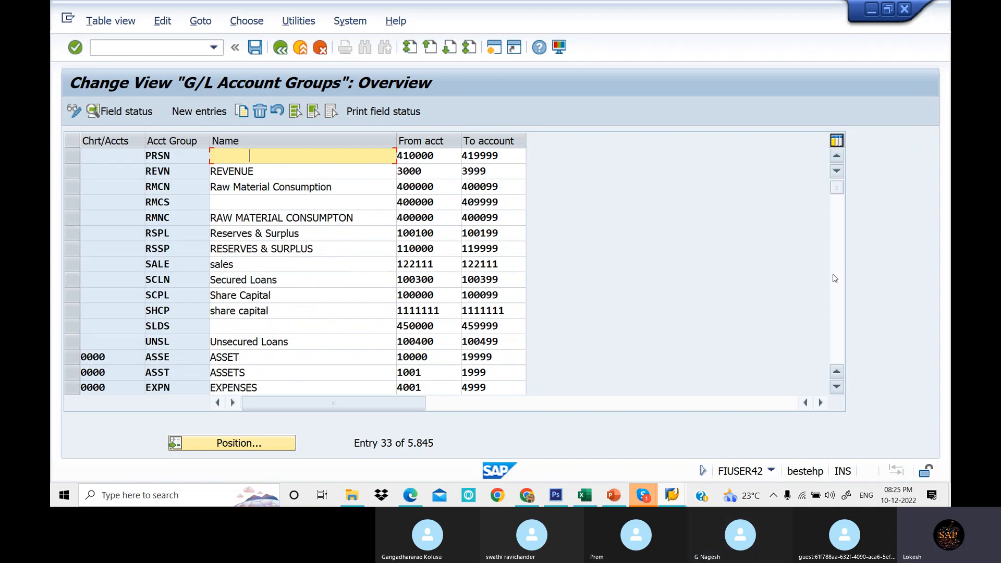
pyautogui.click(835, 279)
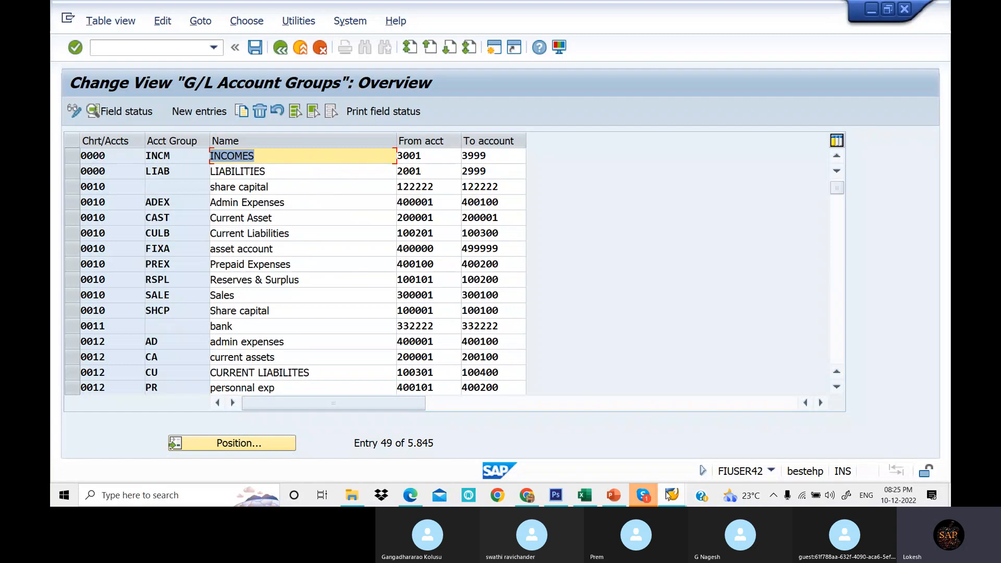
pyautogui.click(585, 496)
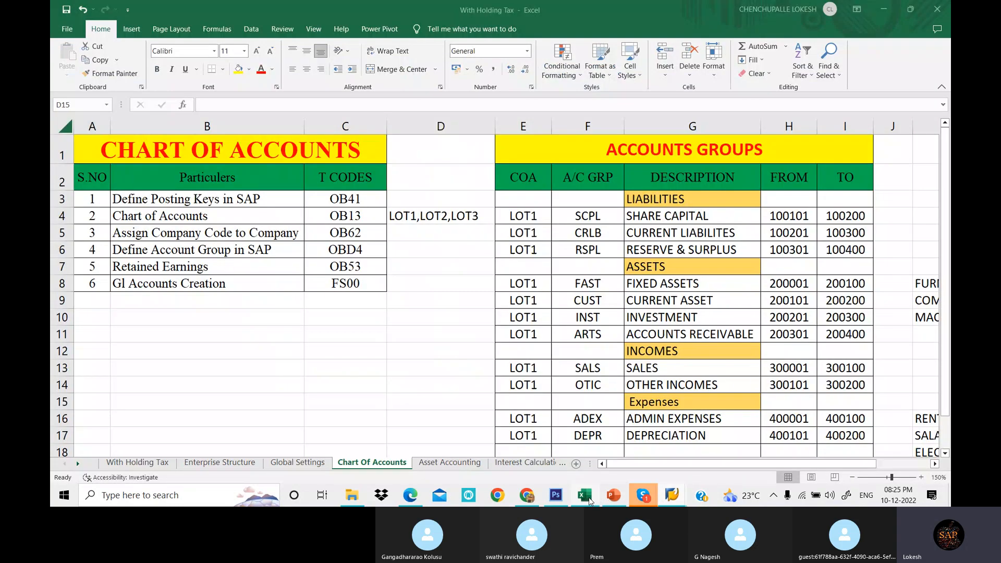
pyautogui.moveTo(789, 216); pyautogui.dragTo(834, 250)
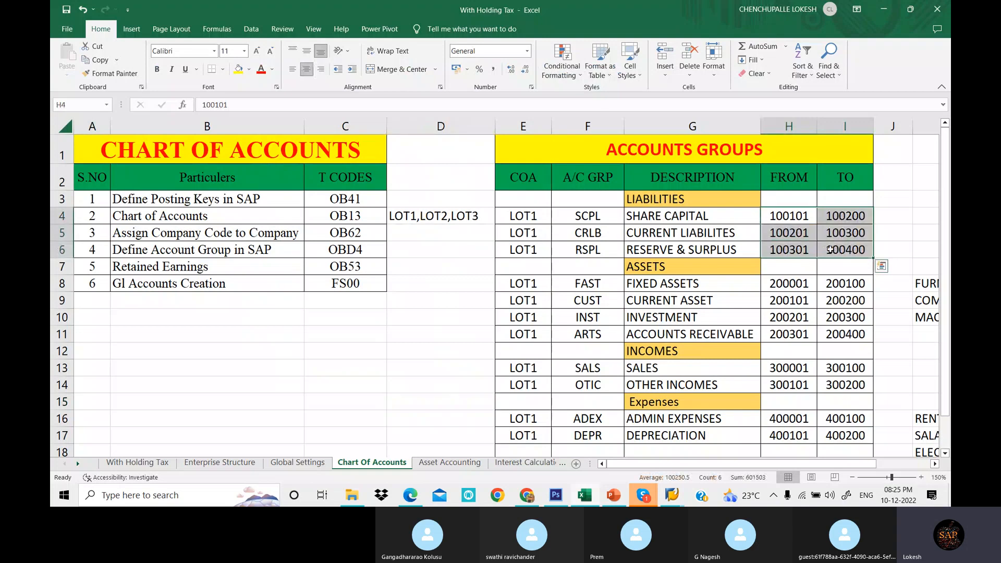
pyautogui.click(795, 283)
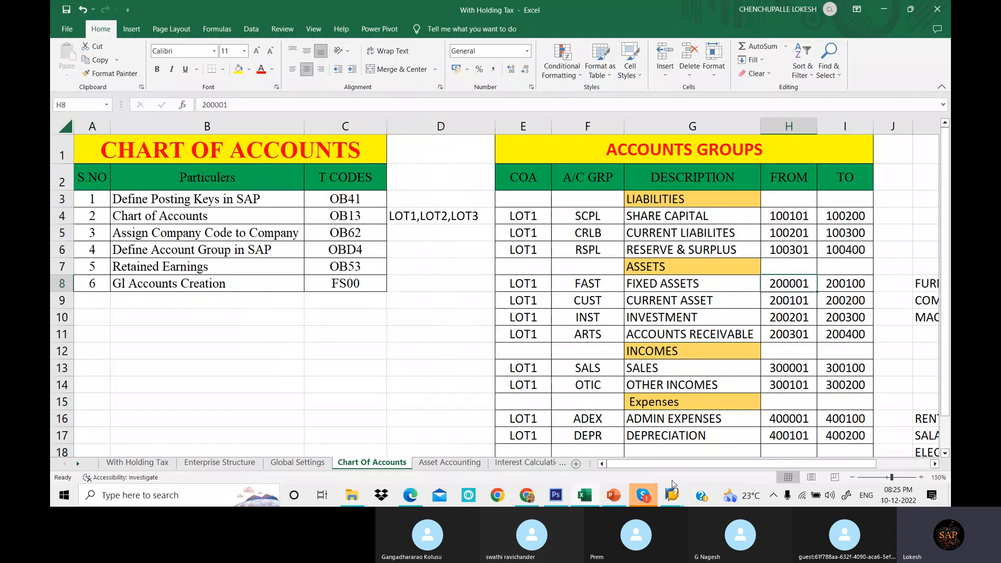
pyautogui.click(672, 497)
pyautogui.click(782, 444)
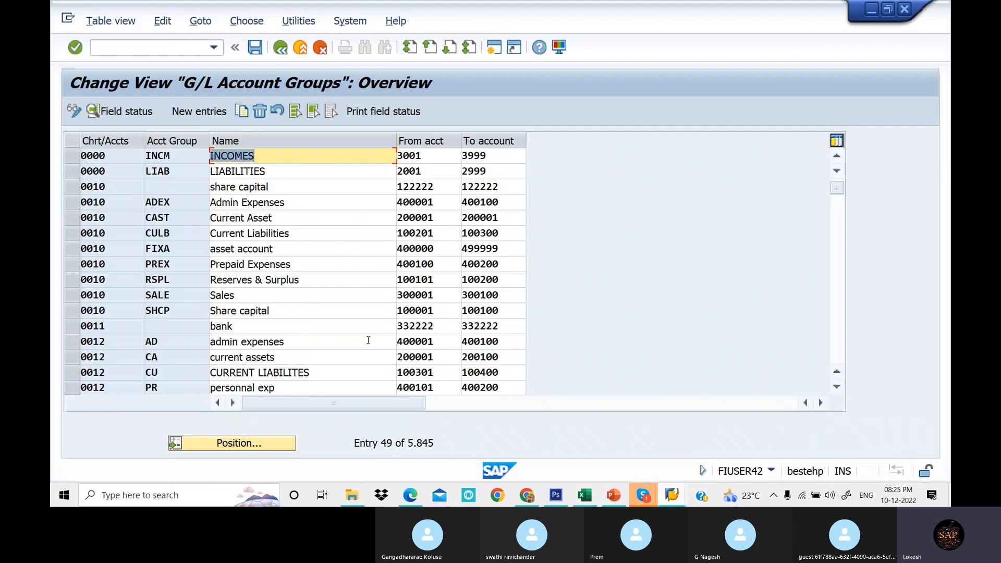
# - Select the eight account group entries of chart of accounts 0010 and copy them as new entries
pyautogui.click(72, 187)
pyautogui.moveTo(68, 207); pyautogui.dragTo(73, 297)
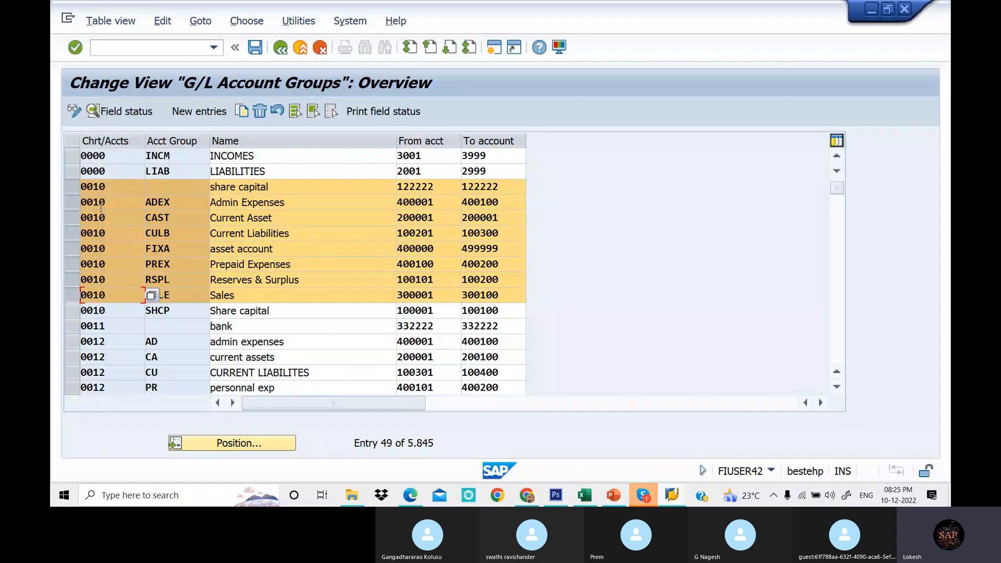
pyautogui.click(242, 111)
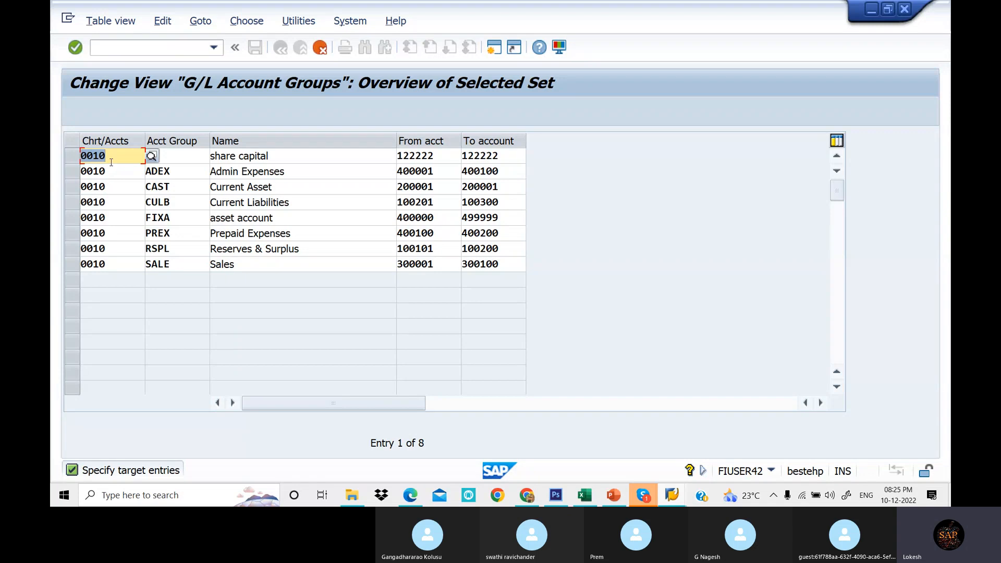
# - Replace the chart of accounts 0010 with LOT1 in the first two copied account group entries
pyautogui.press('Delete')
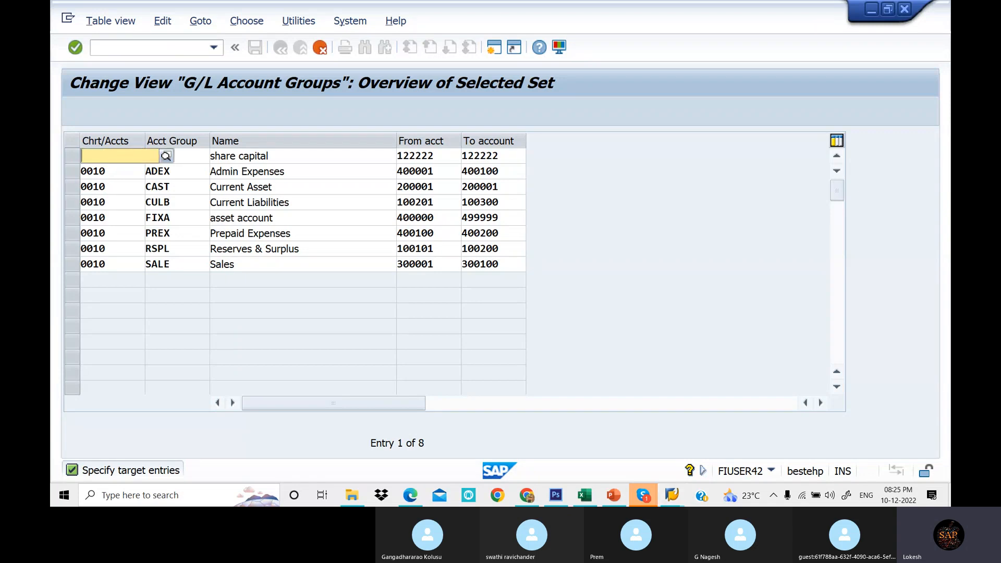
pyautogui.write('LOT1')
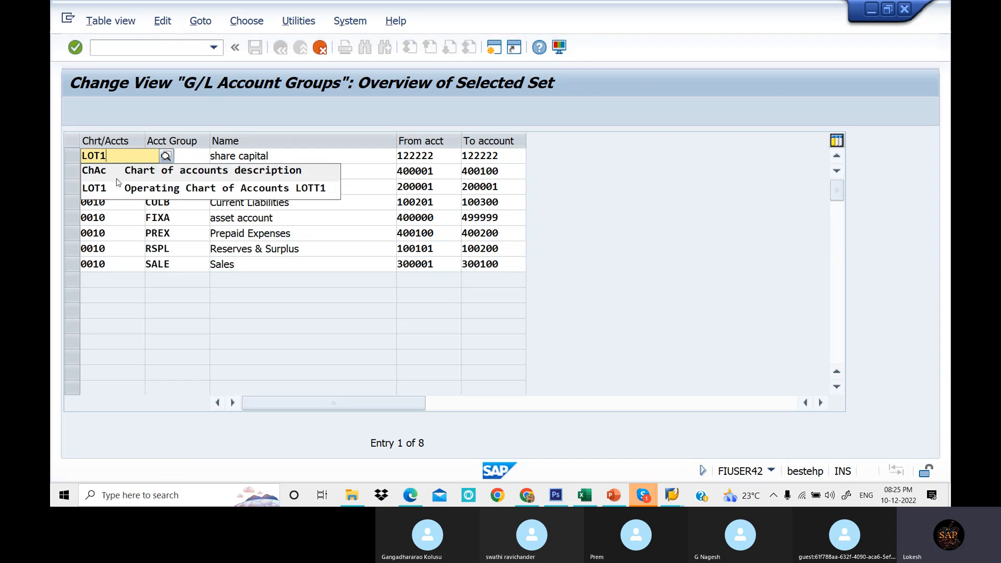
pyautogui.click(118, 186)
pyautogui.click(111, 171)
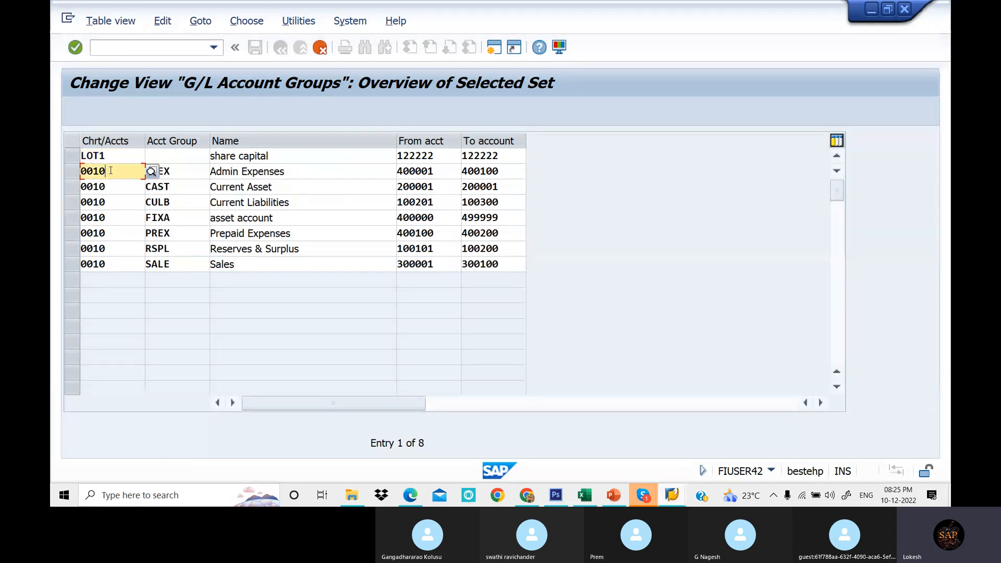
pyautogui.press('BackSpace')
pyautogui.press('BackSpace')
pyautogui.press('BackSpace')
pyautogui.press('BackSpace')
pyautogui.write('LO')
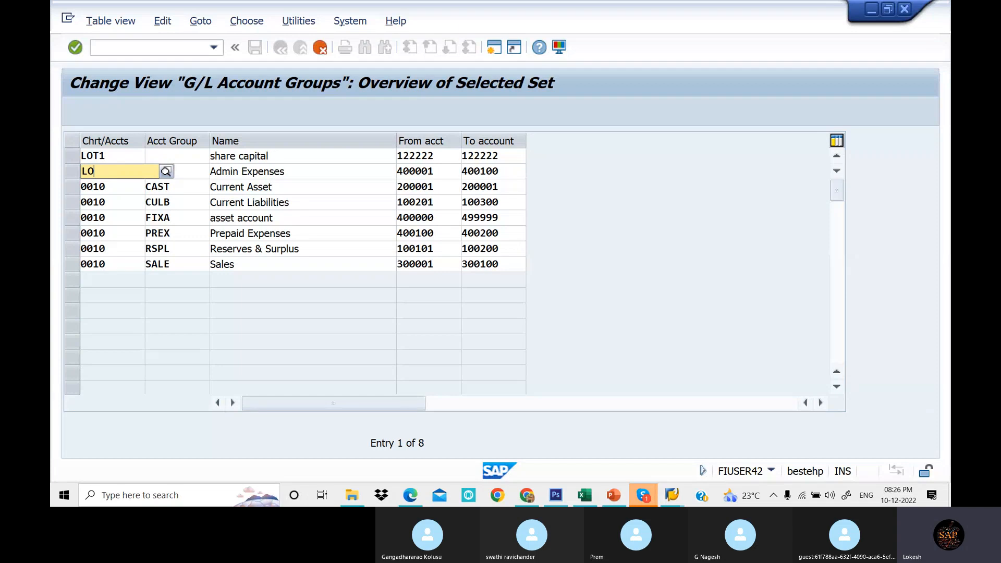
pyautogui.write('T1')
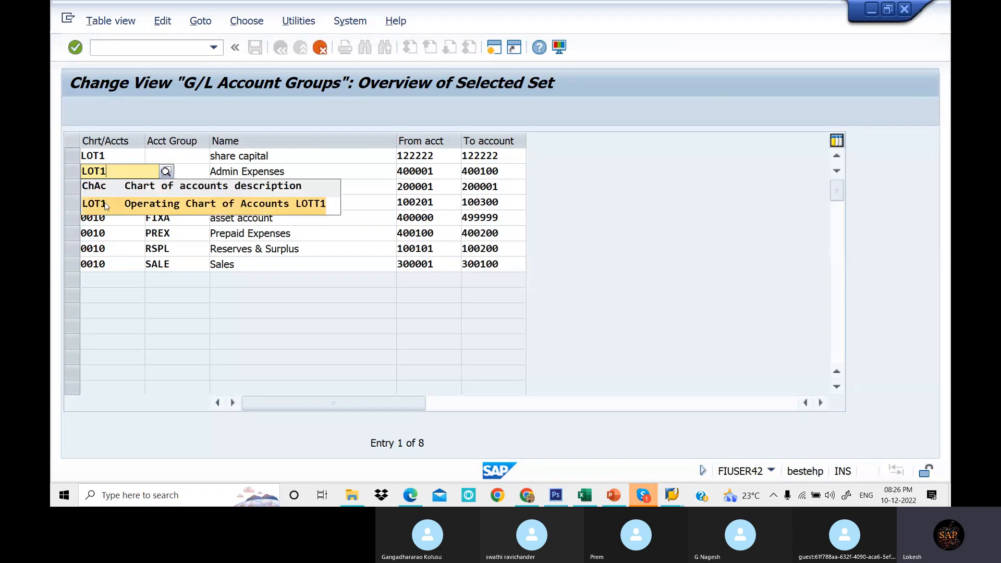
pyautogui.click(106, 205)
# - Set the chart of accounts to LOT1 in the remaining six copied entries, confirming each row
pyautogui.moveTo(110, 171); pyautogui.dragTo(54, 189)
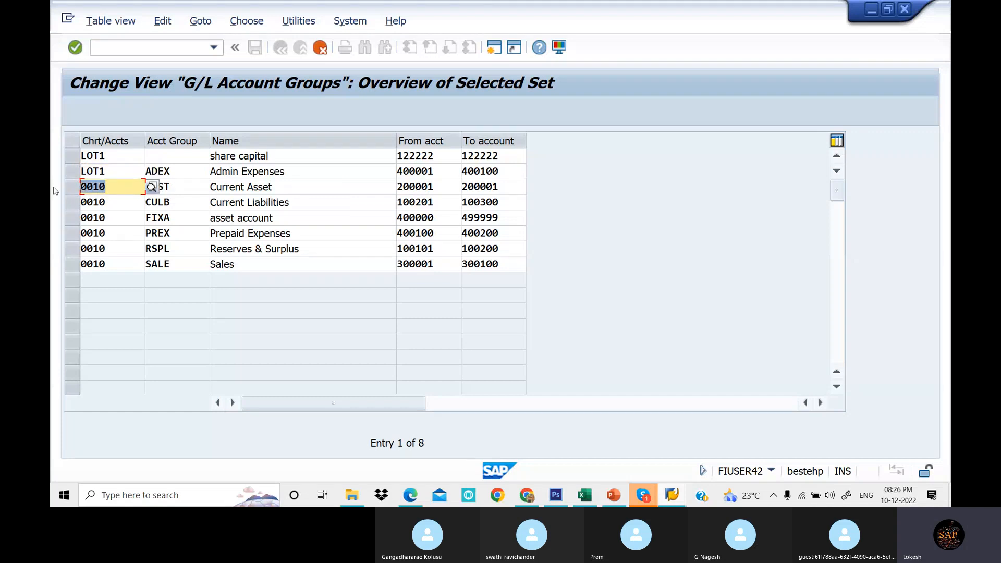
pyautogui.write('LOT1')
pyautogui.moveTo(115, 208); pyautogui.dragTo(61, 223)
pyautogui.write('LOT1')
pyautogui.write('LOT1')
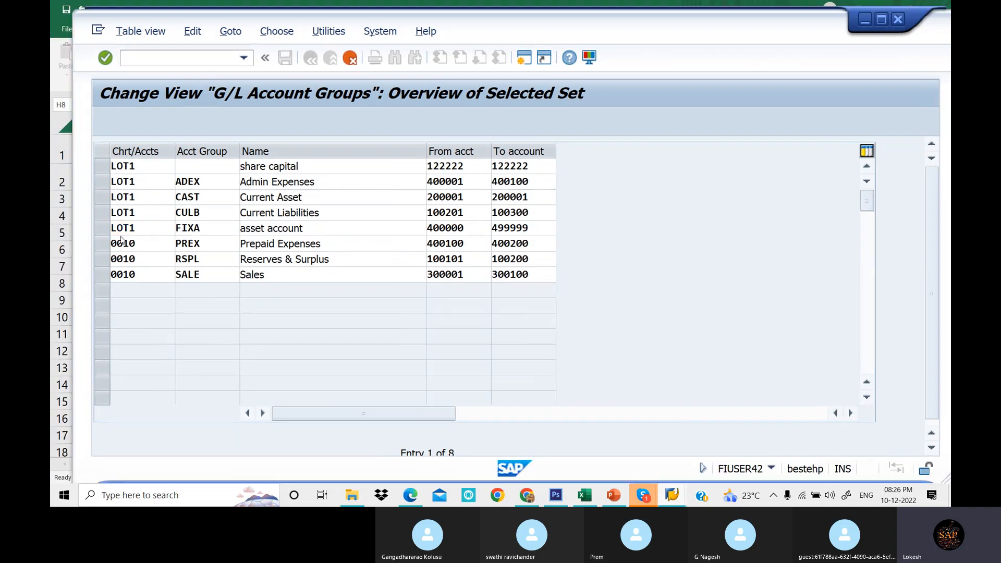
pyautogui.press('Return')
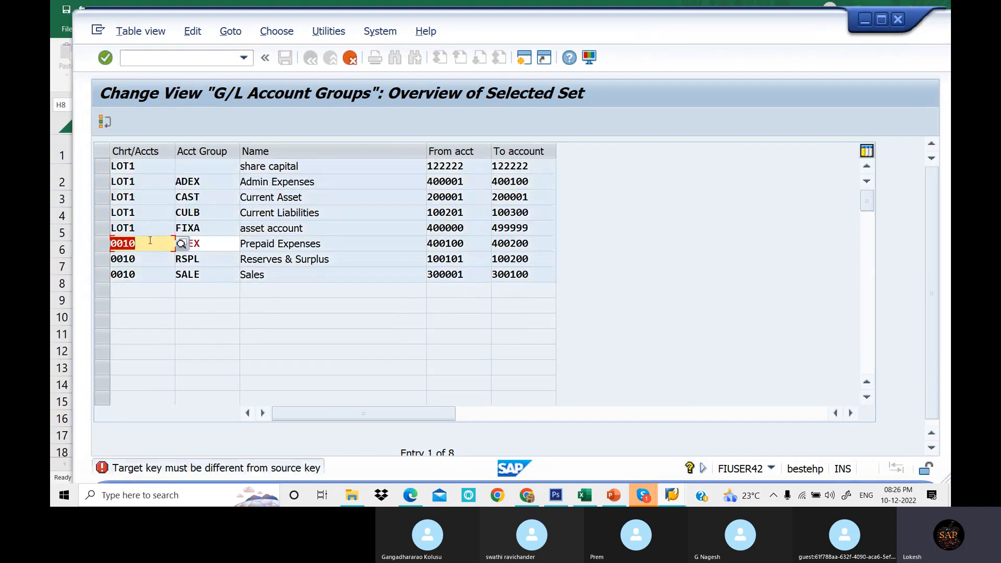
pyautogui.write('LOT1')
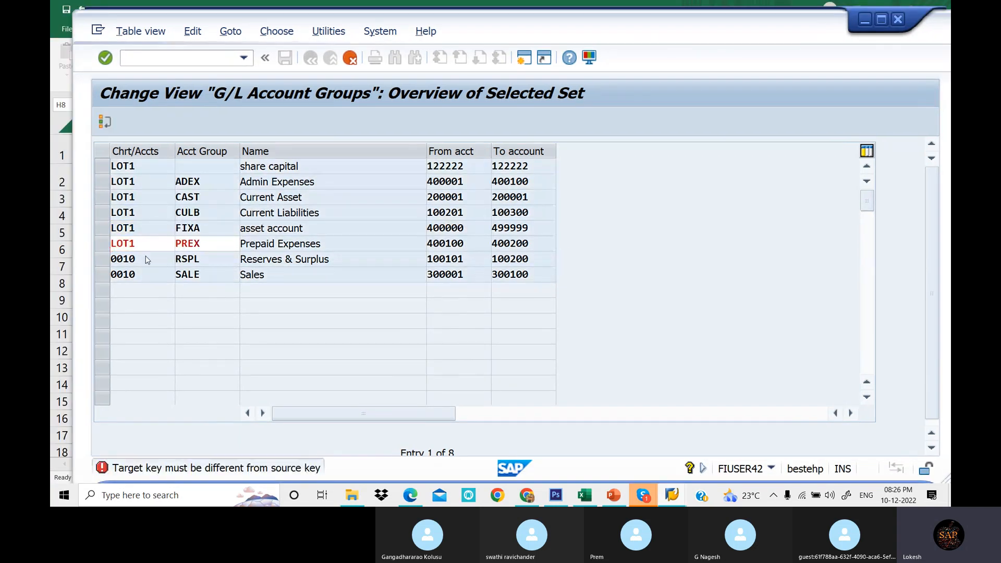
pyautogui.press('Return')
pyautogui.write('LOT1')
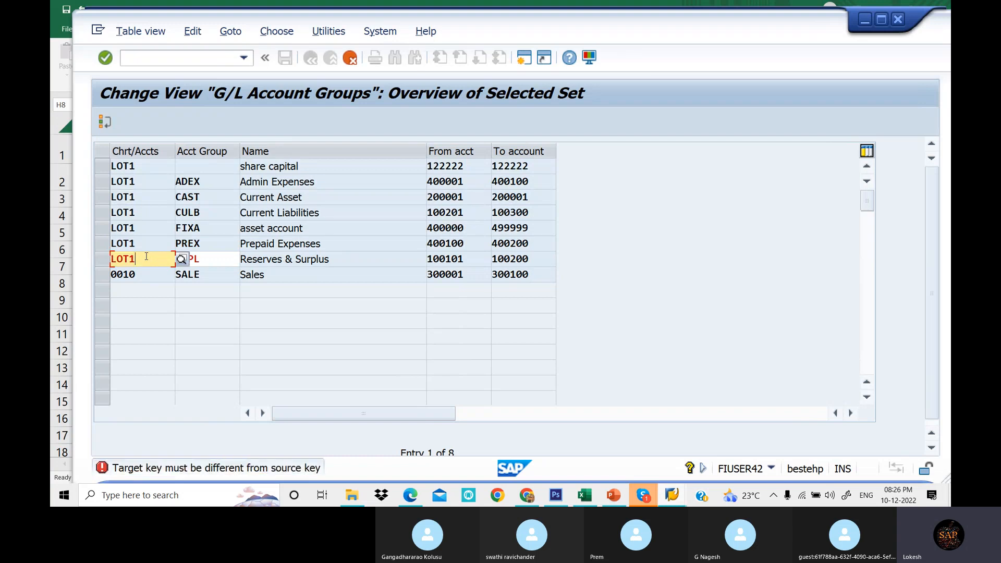
pyautogui.press('Return')
pyautogui.write('LOT1')
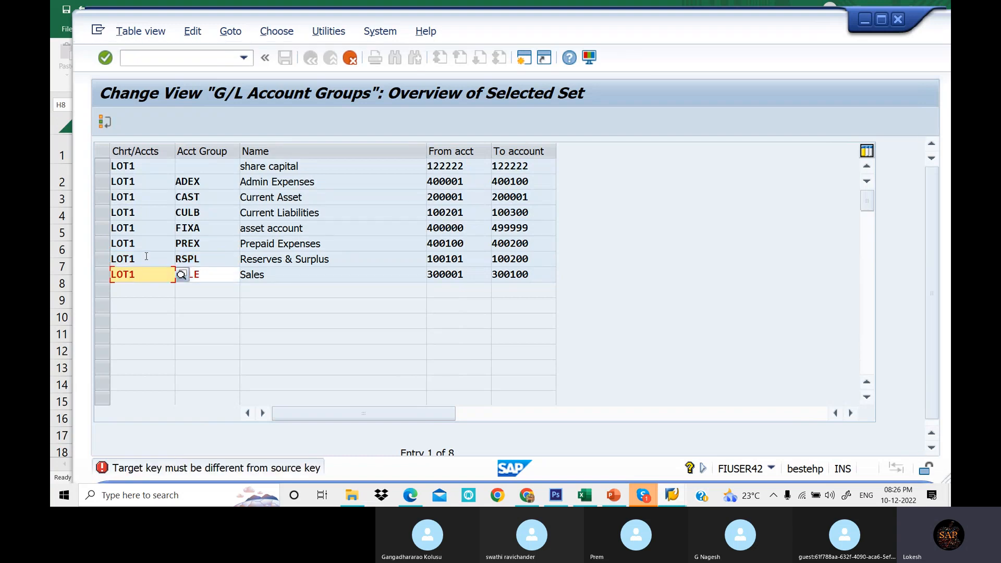
pyautogui.press('Return')
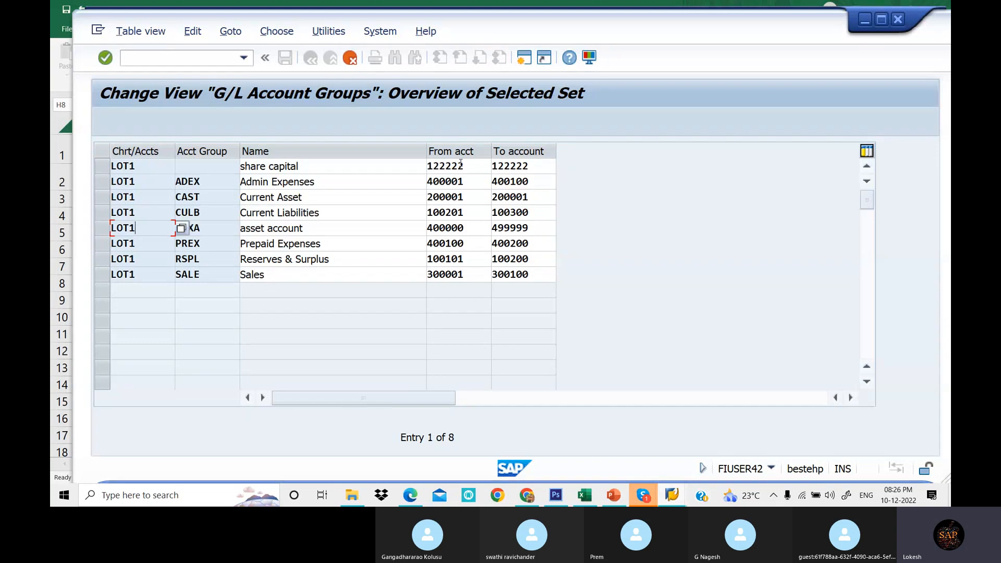
# - Check the copied From and To account ranges against the spreadsheet's account group values
pyautogui.click(465, 230)
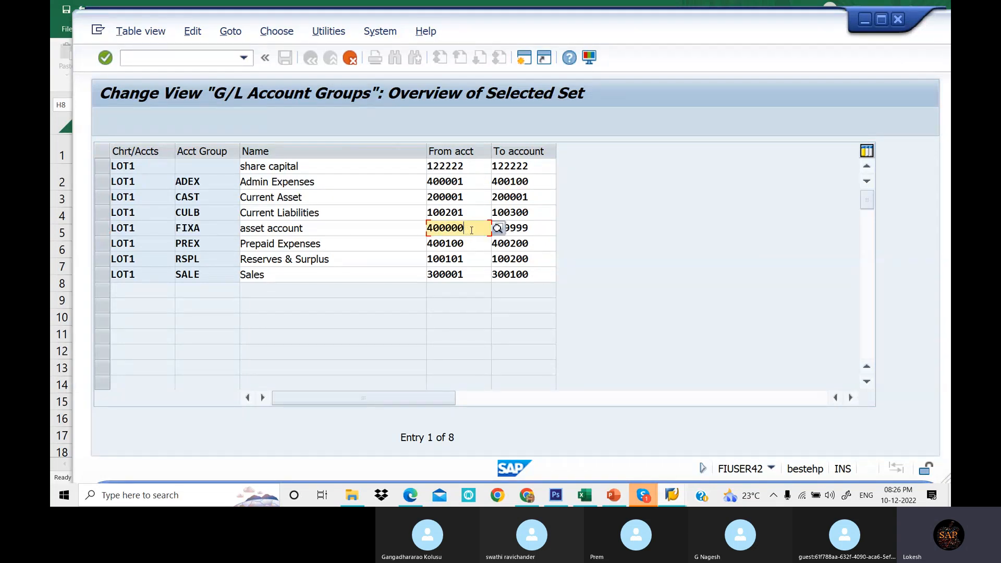
pyautogui.click(541, 229)
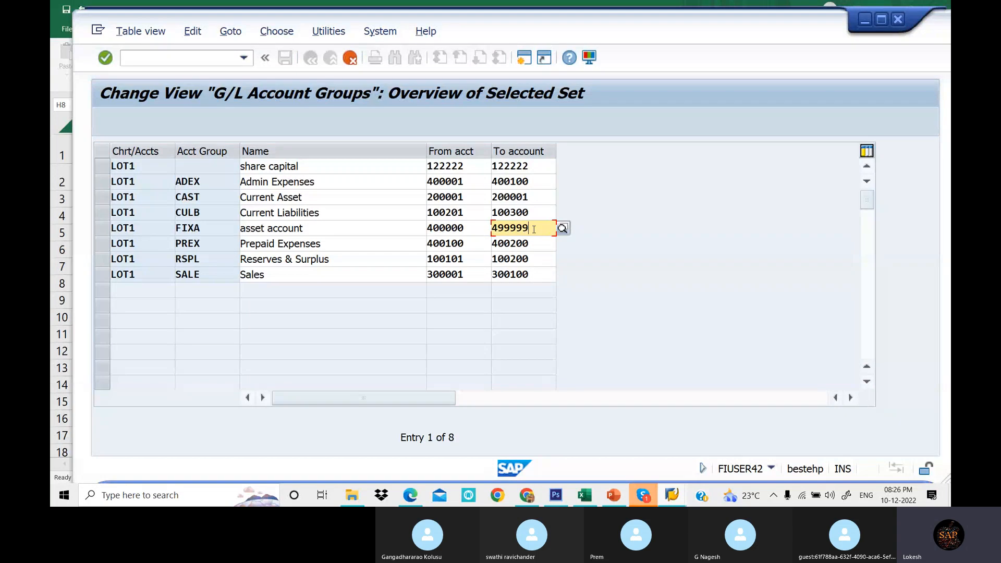
pyautogui.click(466, 244)
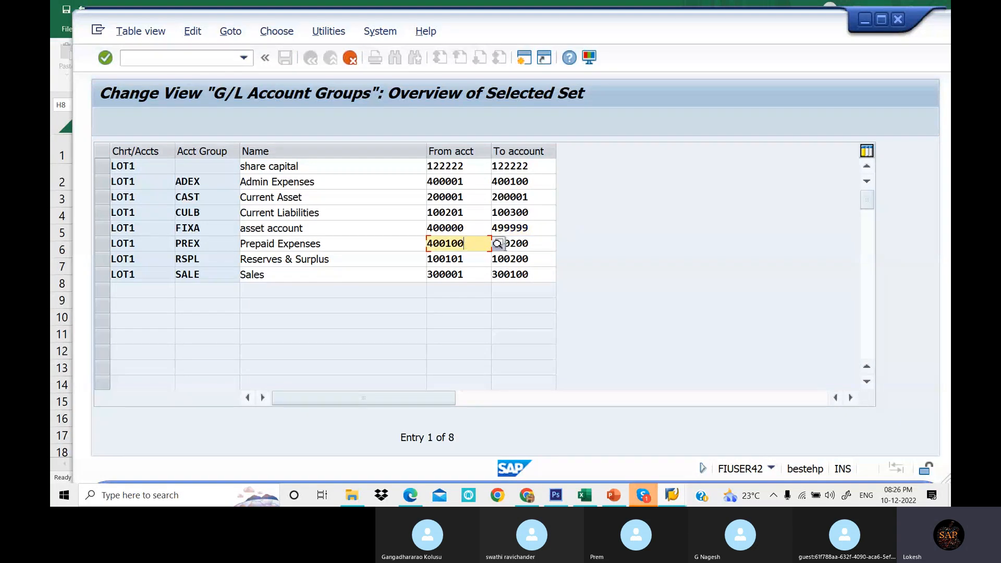
pyautogui.click(537, 244)
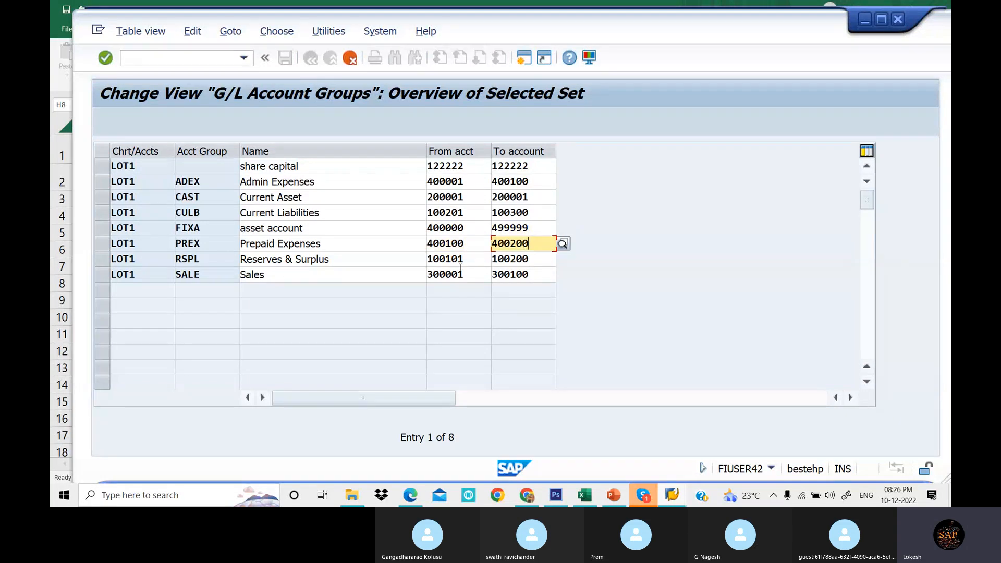
pyautogui.click(586, 498)
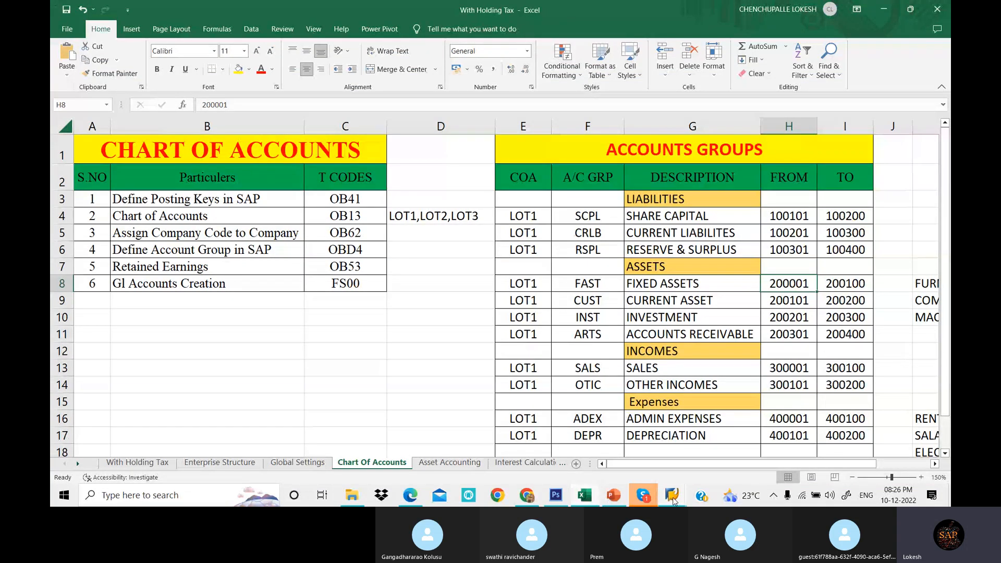
pyautogui.moveTo(674, 499)
pyautogui.click(766, 440)
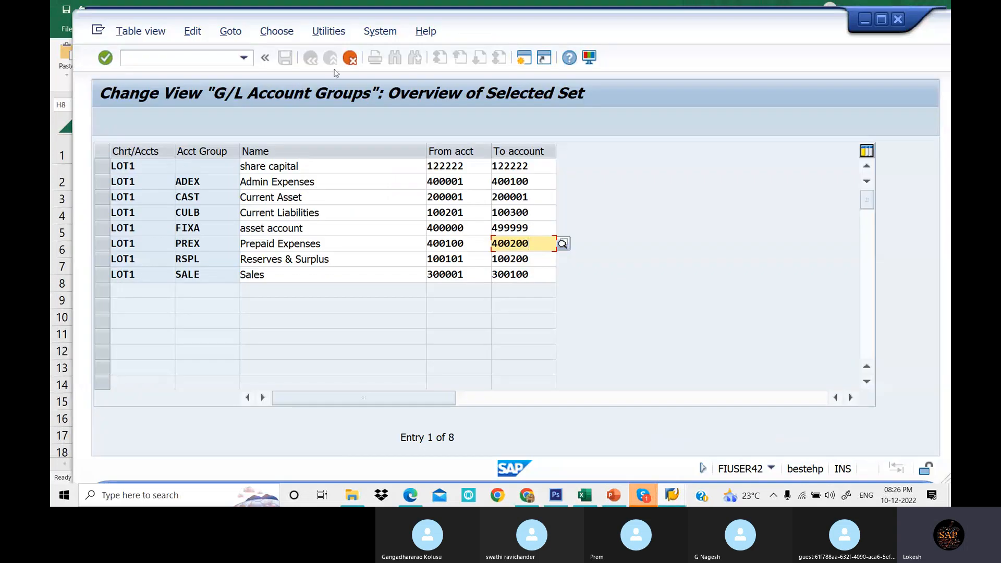
pyautogui.click(548, 272)
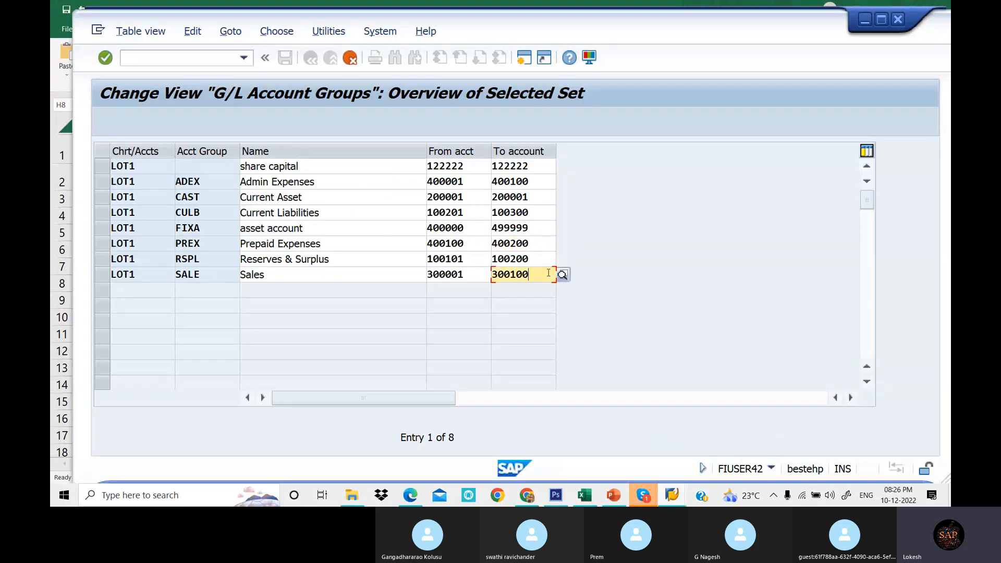
# - Save the eight LOT1 account groups under the existing CHART OF ACCOUNTS customizing request
pyautogui.click(885, 22)
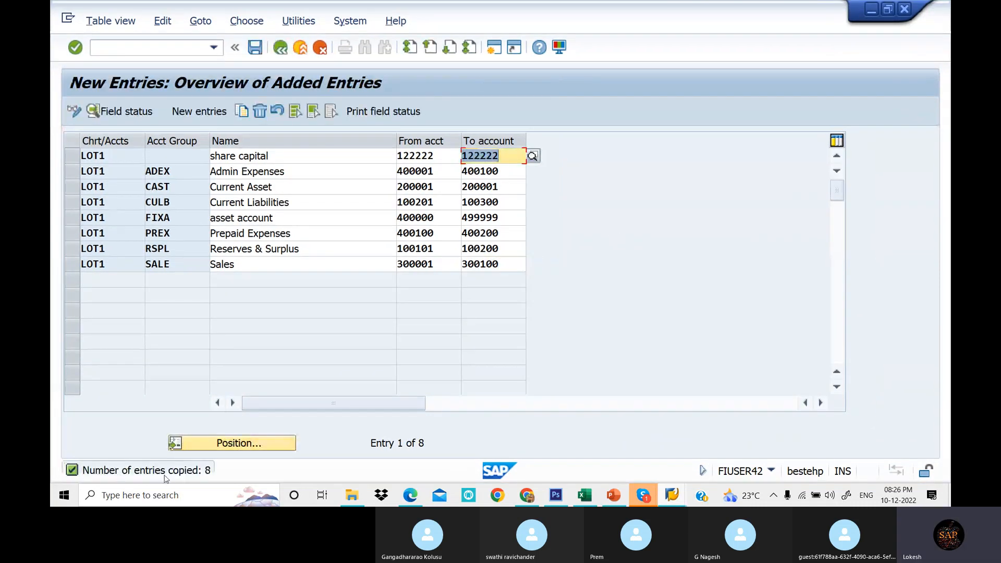
pyautogui.click(258, 49)
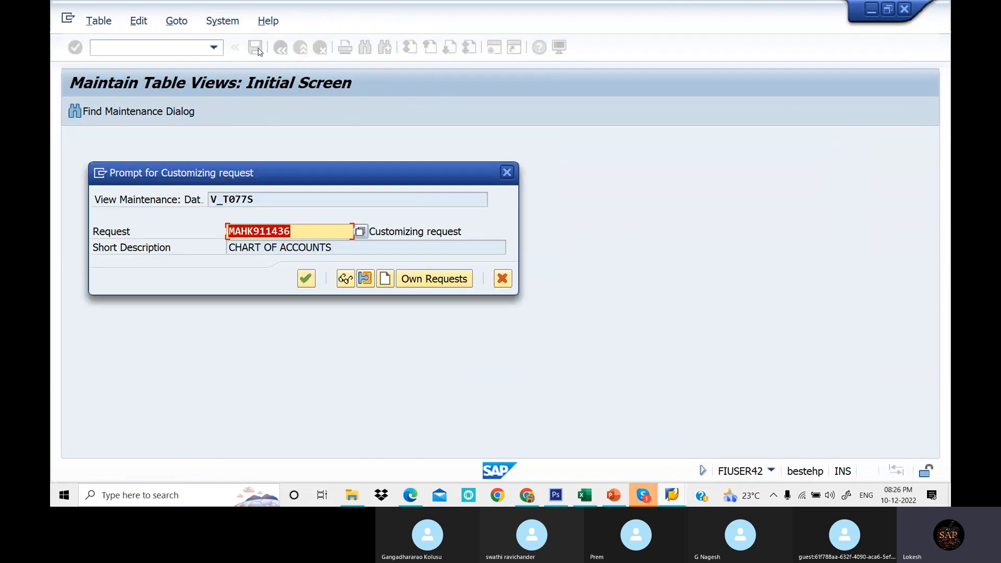
pyautogui.click(306, 281)
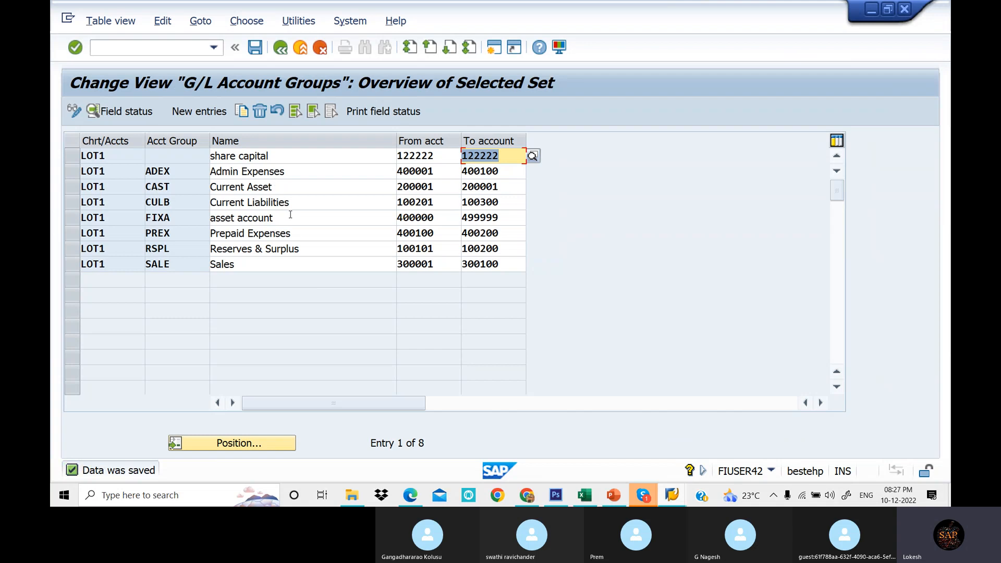
# - Return to the full G/L account groups list and browse other charts' account groups
pyautogui.click(281, 48)
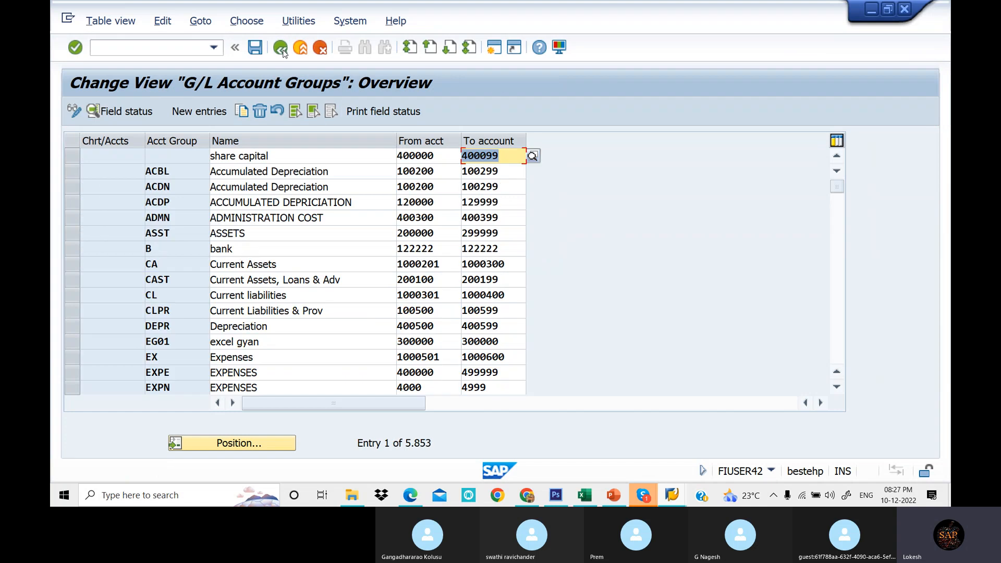
pyautogui.scroll(-3, 266, 281)
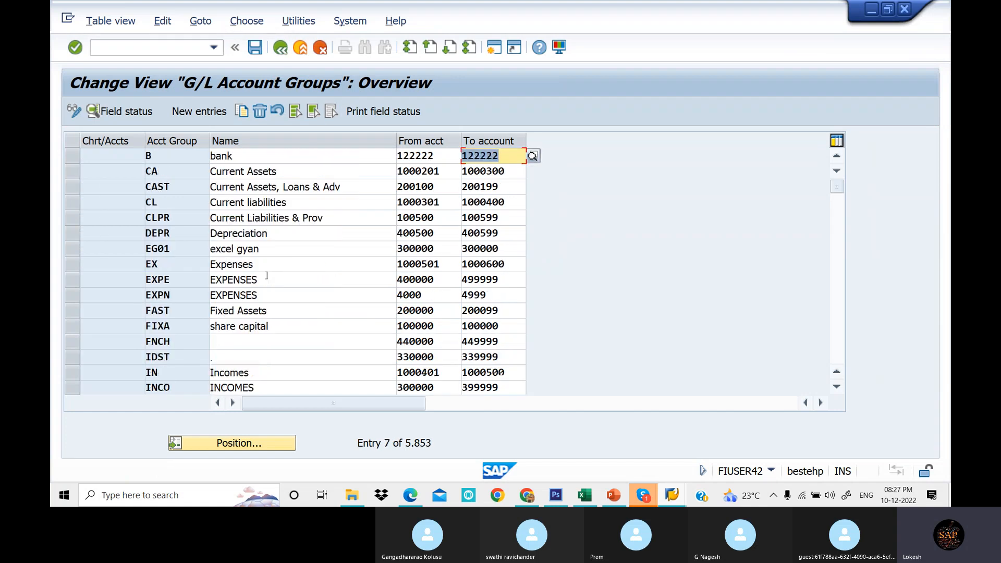
pyautogui.scroll(-3, 267, 278)
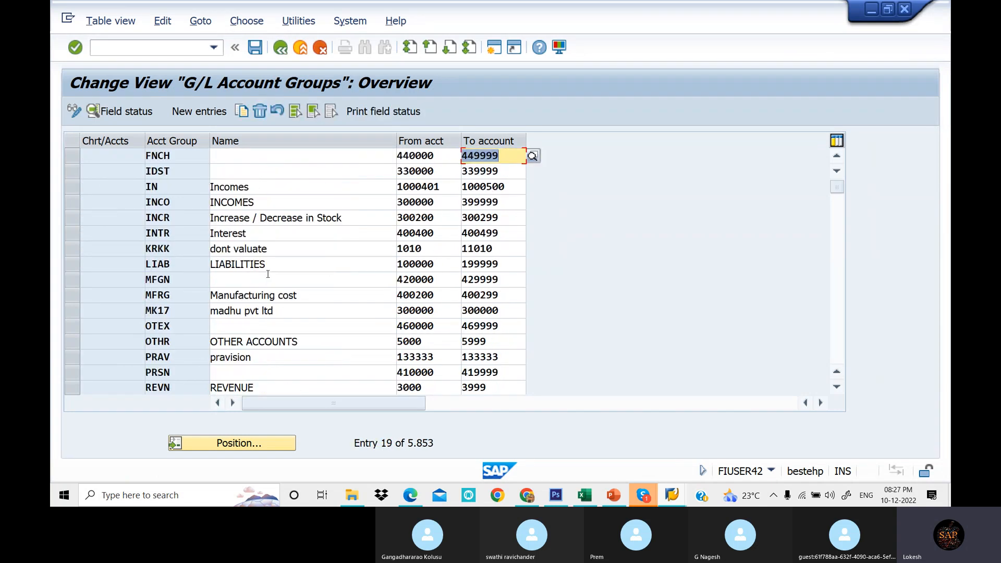
pyautogui.scroll(-1, 270, 276)
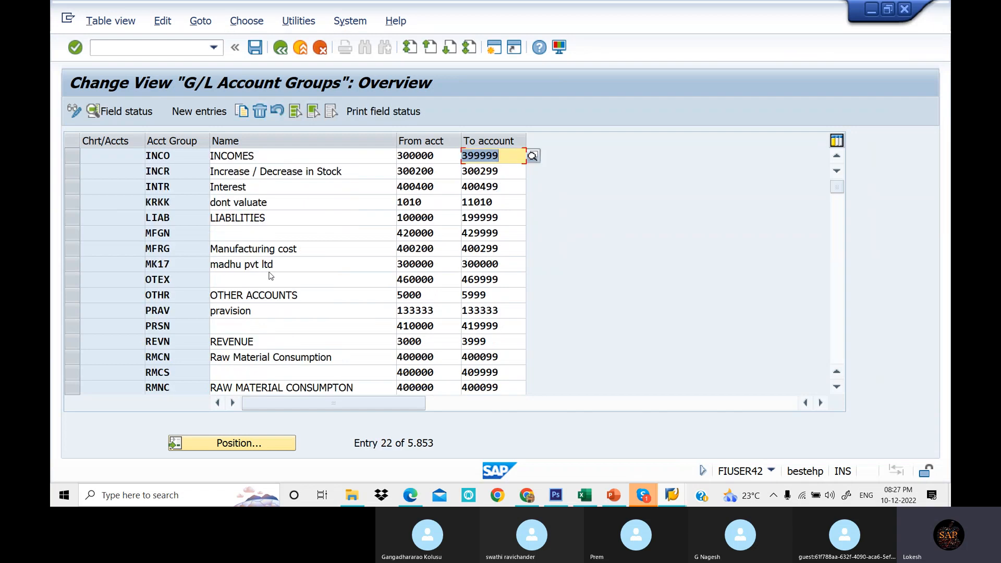
pyautogui.scroll(-3, 270, 276)
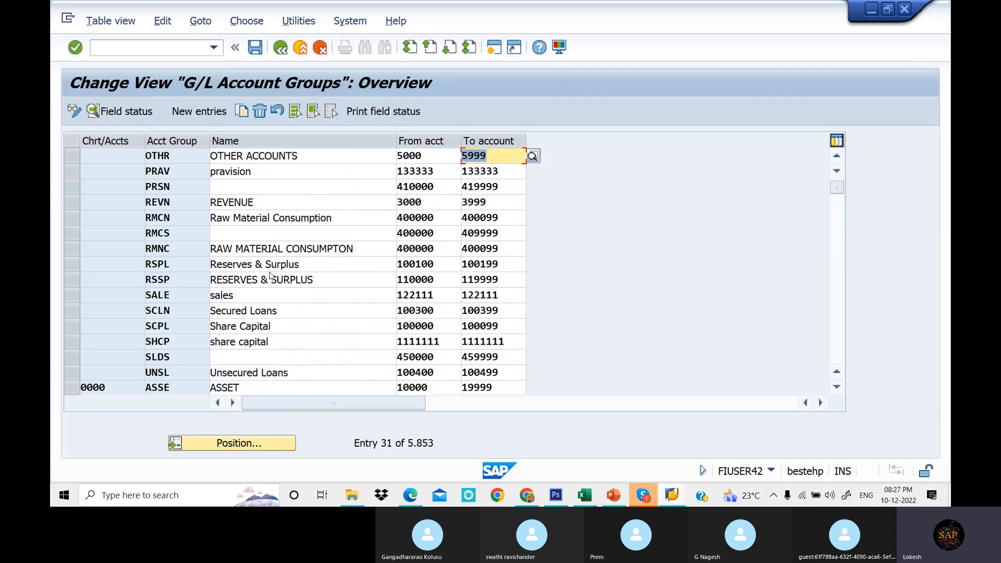
pyautogui.scroll(-5, 271, 276)
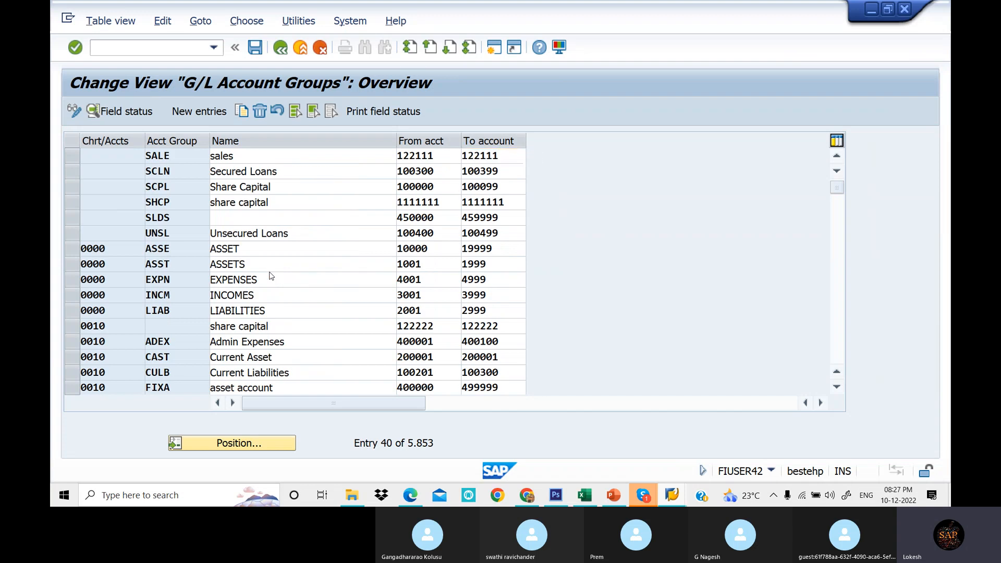
pyautogui.scroll(-1, 271, 277)
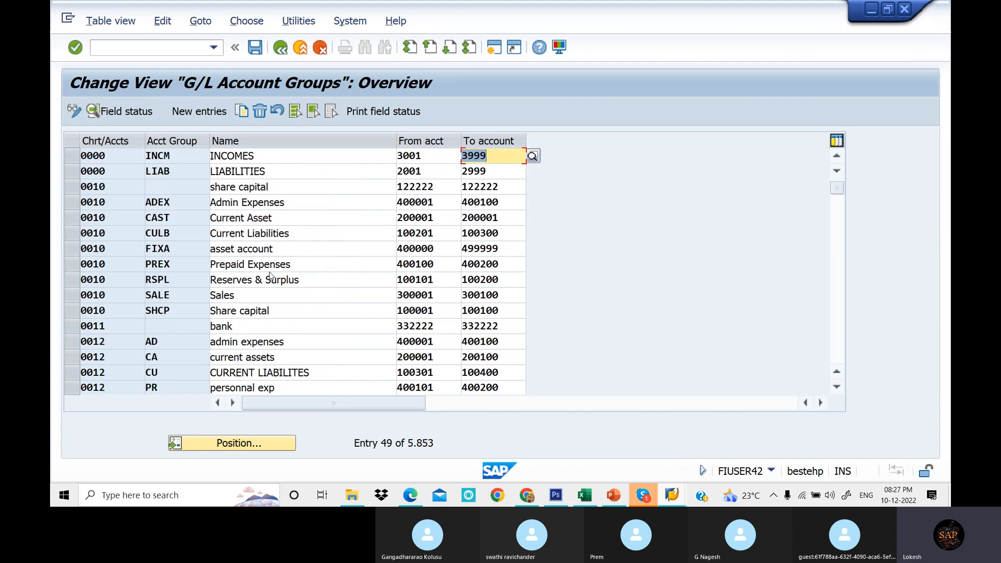
pyautogui.scroll(-3, 270, 276)
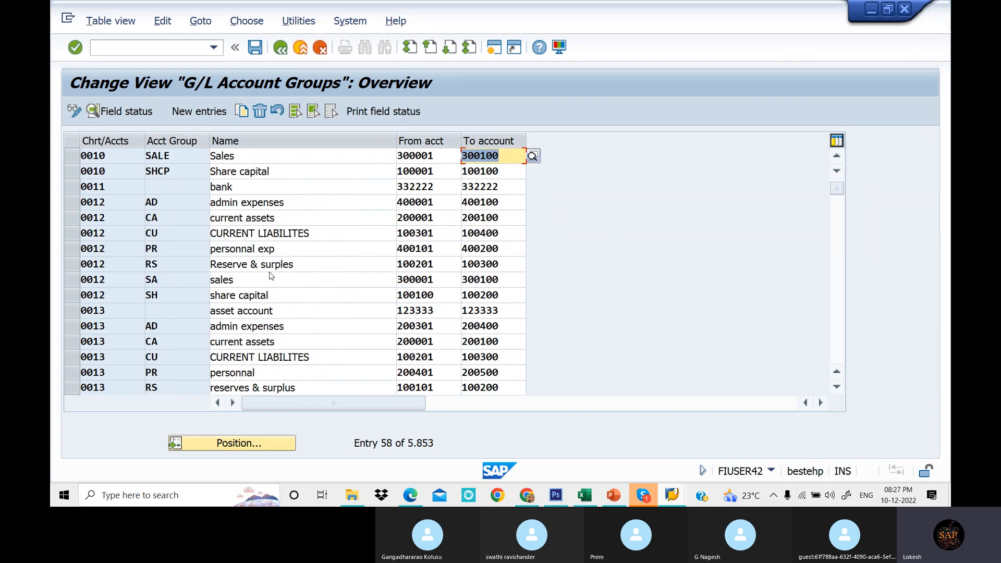
pyautogui.scroll(-3, 271, 276)
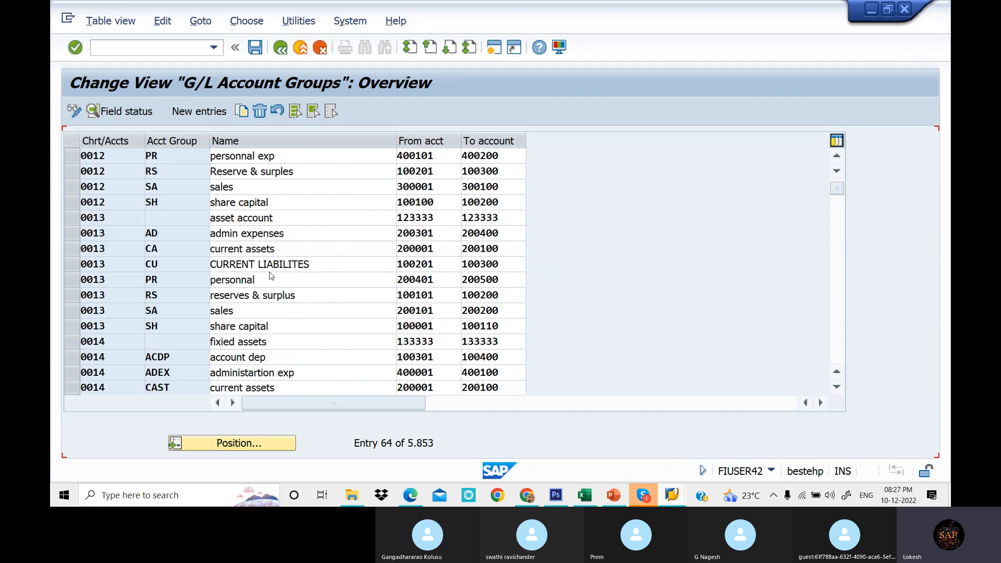
pyautogui.scroll(-2, 270, 276)
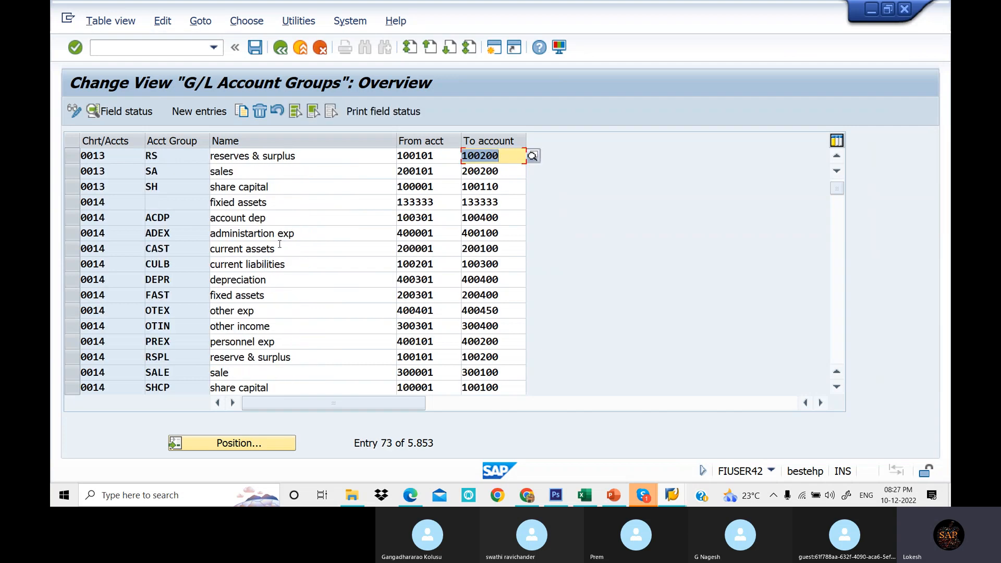
pyautogui.scroll(-1, 280, 244)
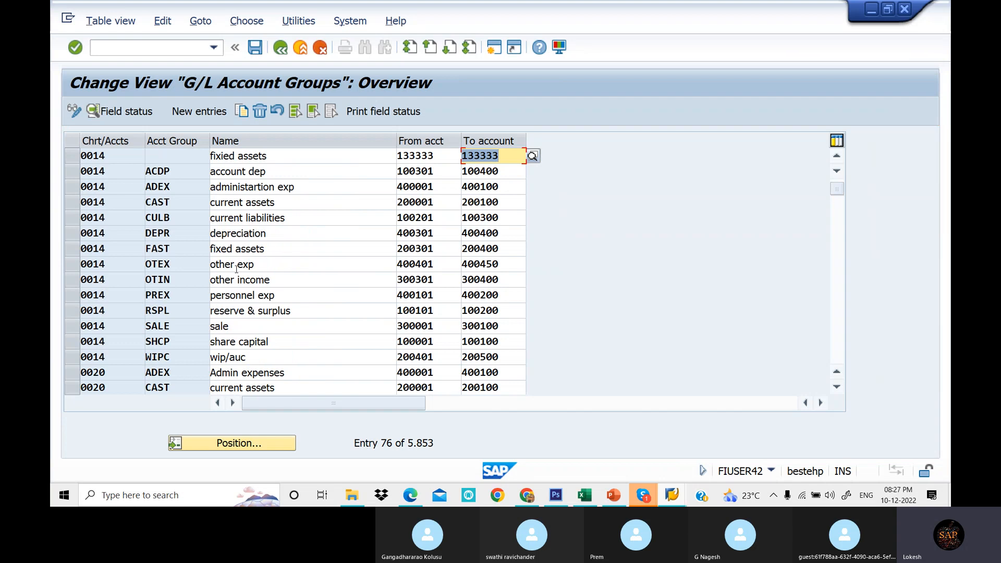
# - Copy the other income account group OTIN from chart 0014 into chart of accounts LOT1 and save it
pyautogui.click(70, 281)
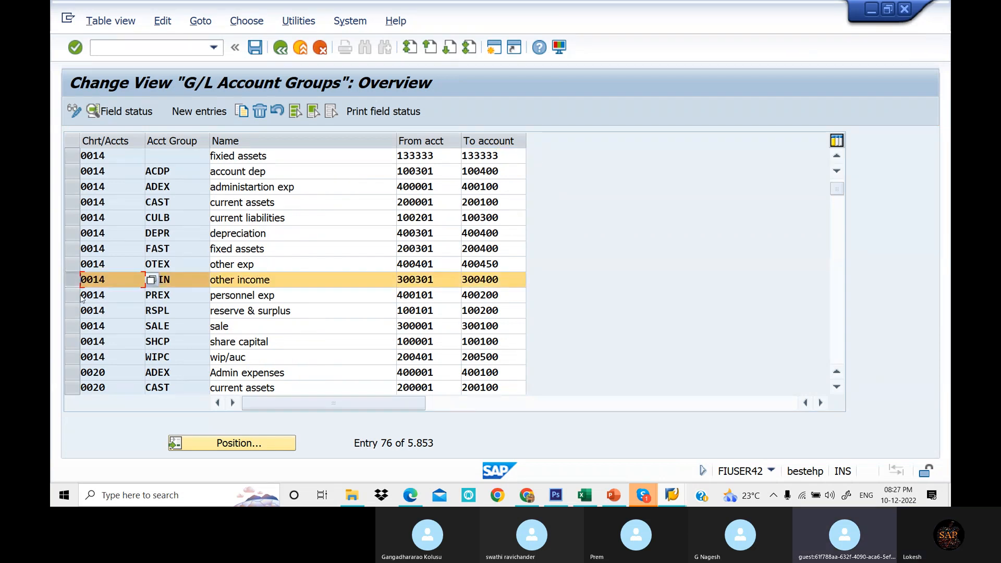
pyautogui.click(145, 110)
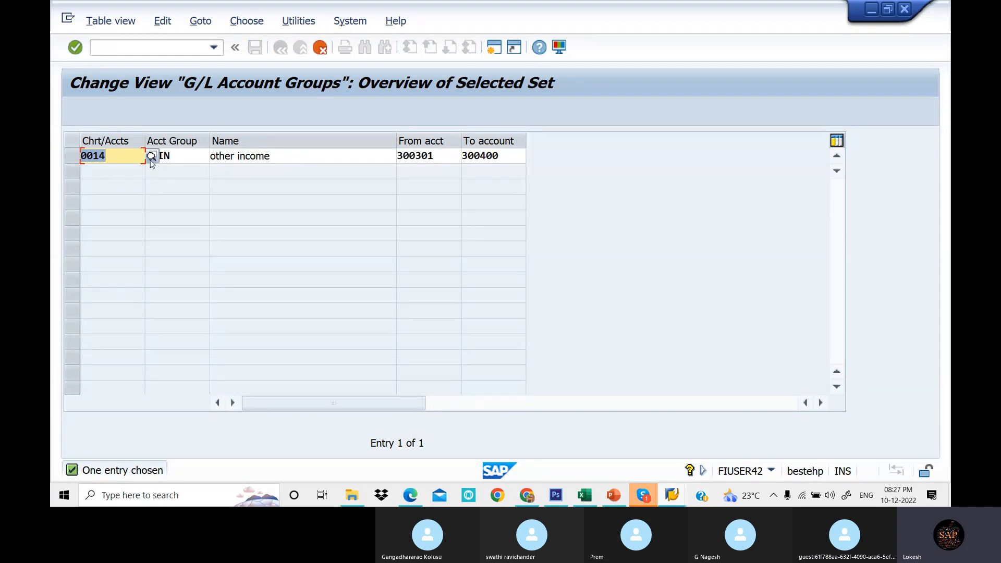
pyautogui.write('LOT1')
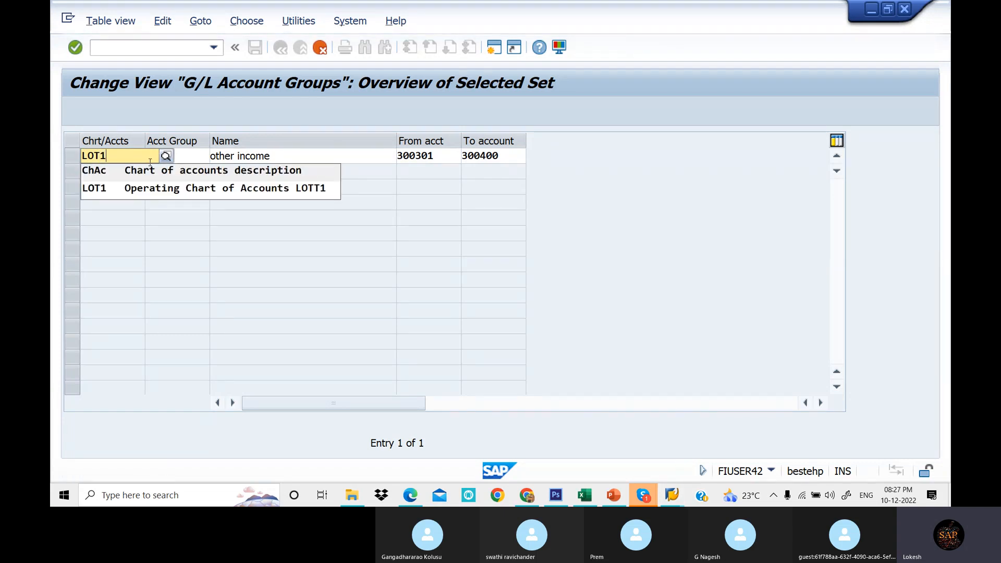
pyautogui.click(176, 187)
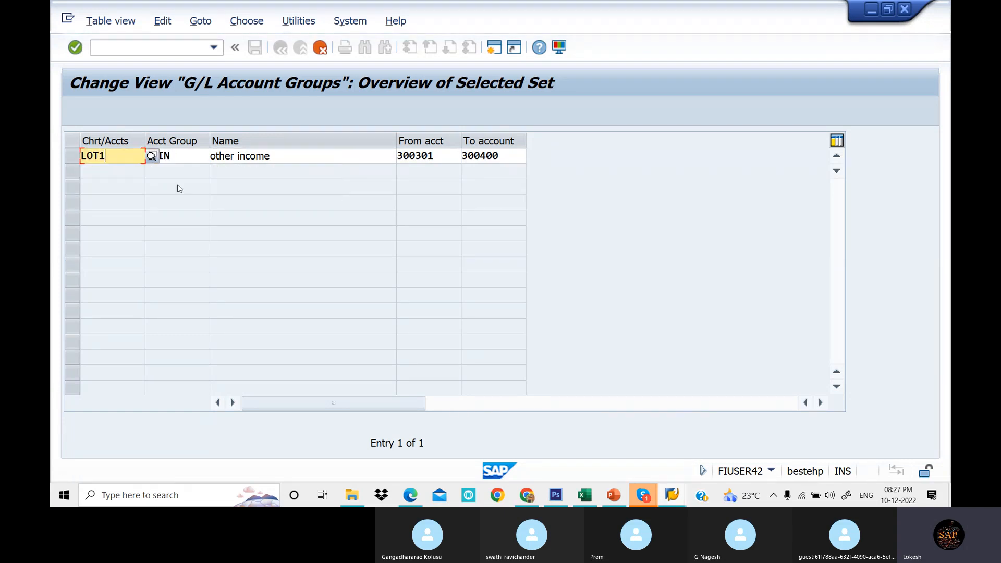
pyautogui.click(450, 160)
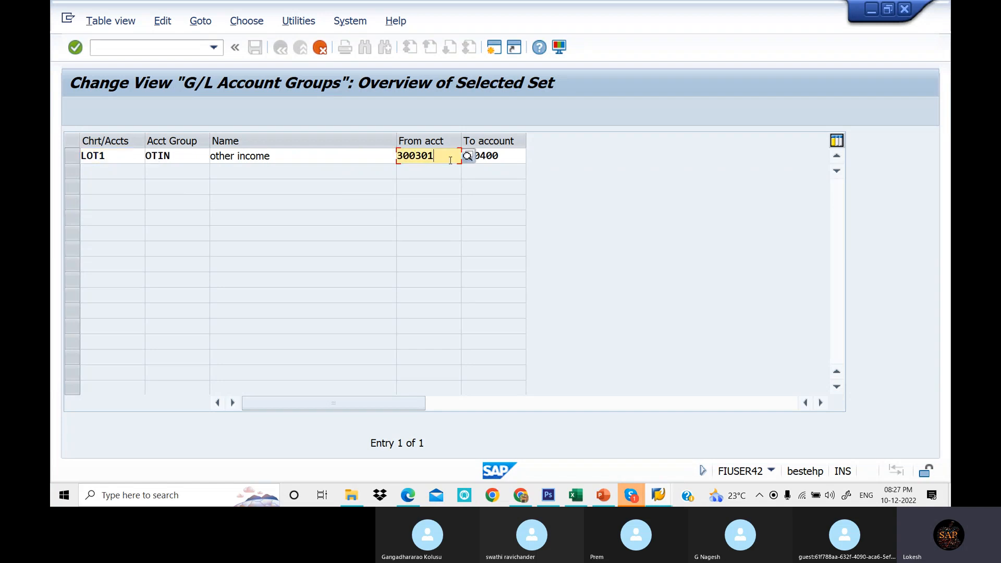
pyautogui.click(341, 109)
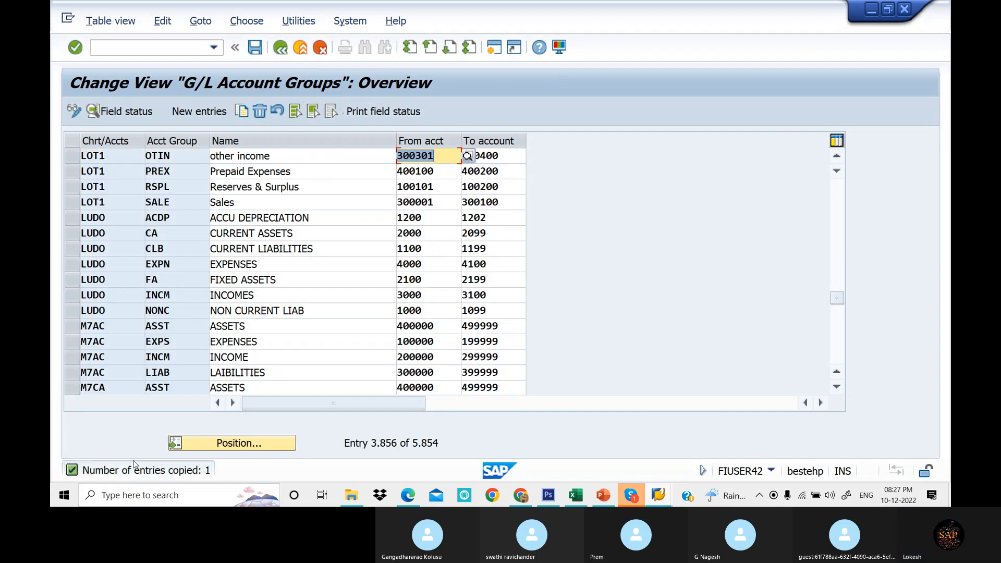
pyautogui.click(257, 49)
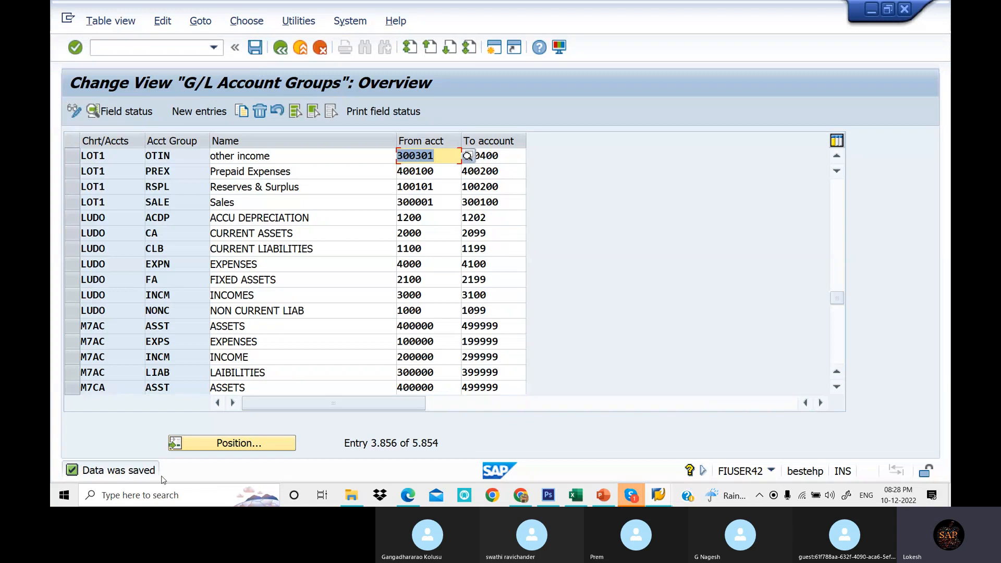
# - Start new account group entries and copy the three LOT1 liabilities groups with their ranges from the spreadsheet
pyautogui.click(197, 112)
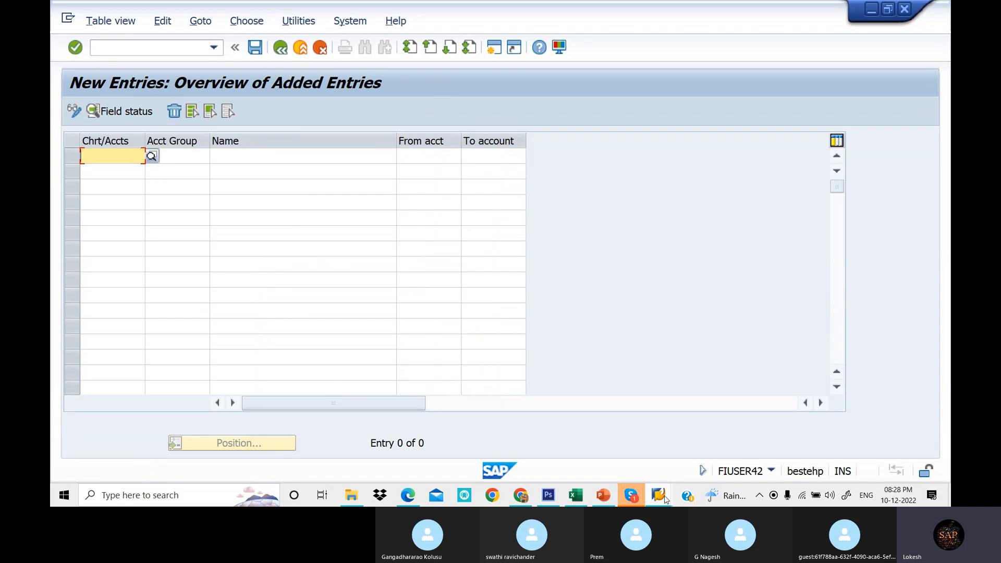
pyautogui.click(589, 494)
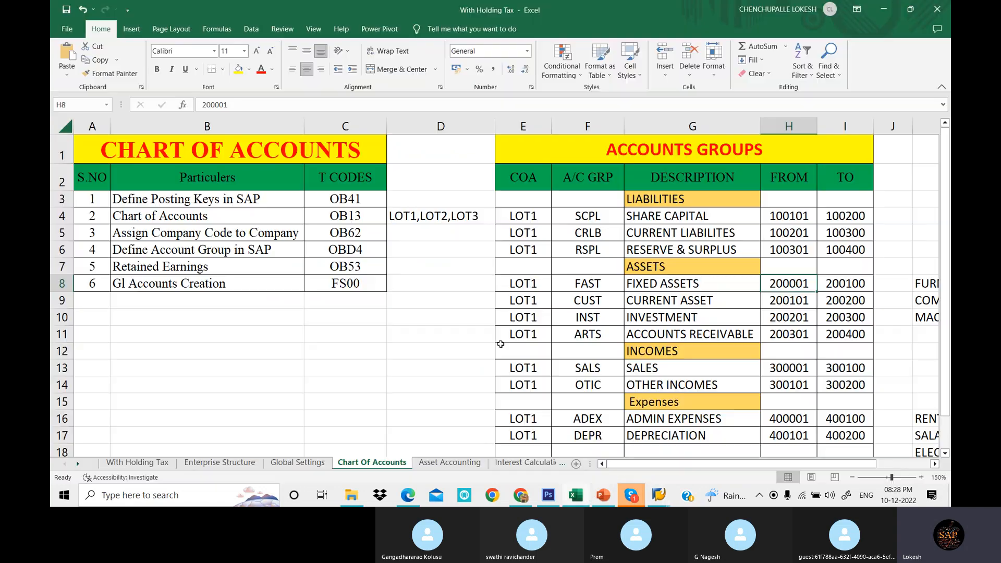
pyautogui.moveTo(588, 216); pyautogui.dragTo(829, 246)
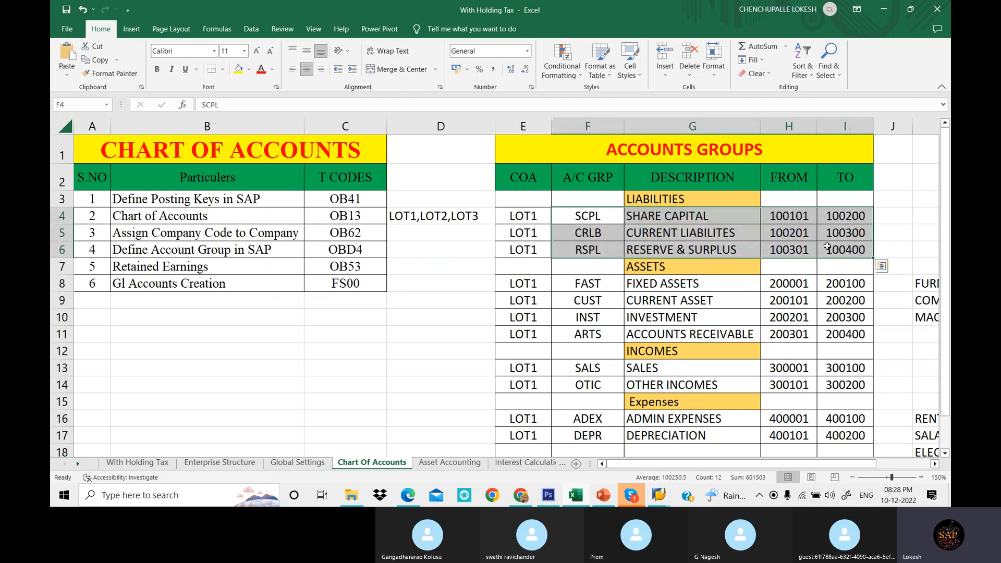
pyautogui.hotkey('ctrl', 'c')
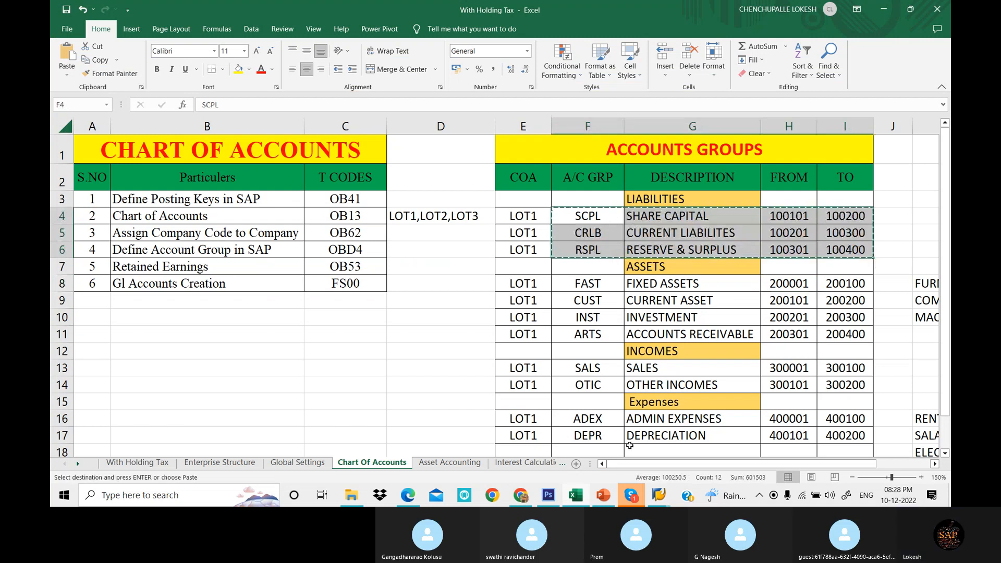
# - Paste the copied liabilities account groups into the new entries table
pyautogui.click(659, 495)
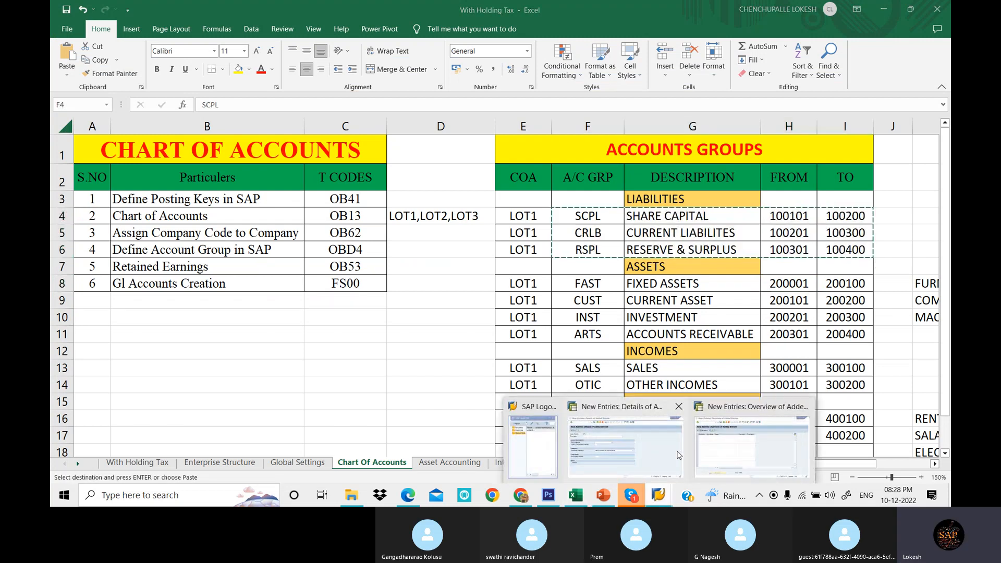
pyautogui.click(678, 454)
pyautogui.rightClick(658, 497)
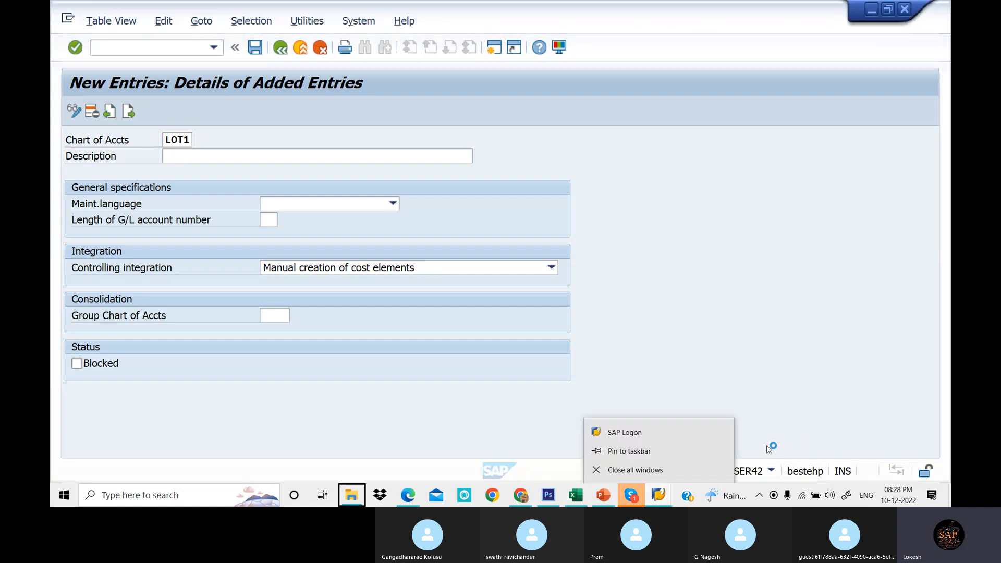
pyautogui.click(767, 446)
pyautogui.click(661, 498)
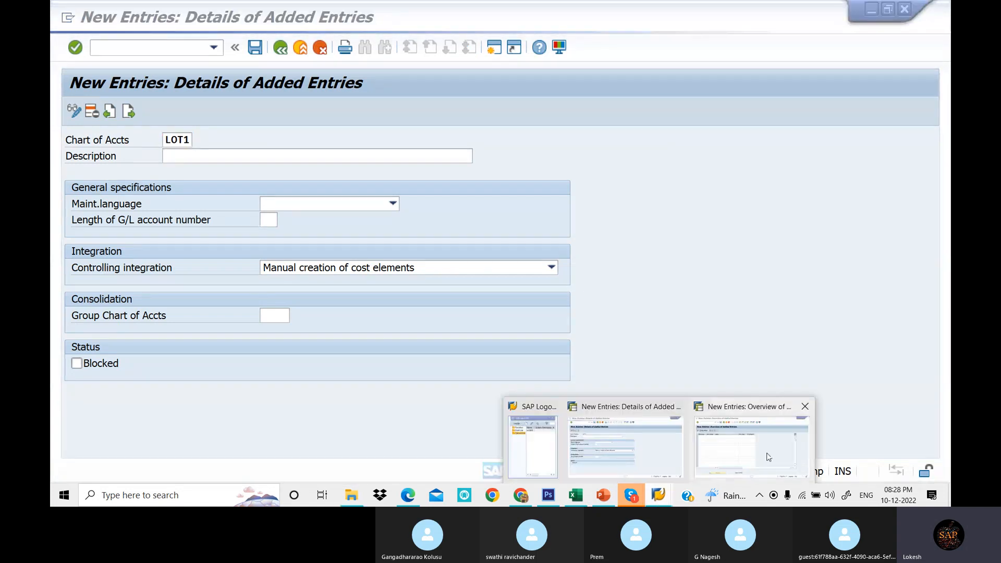
pyautogui.click(769, 457)
pyautogui.click(178, 155)
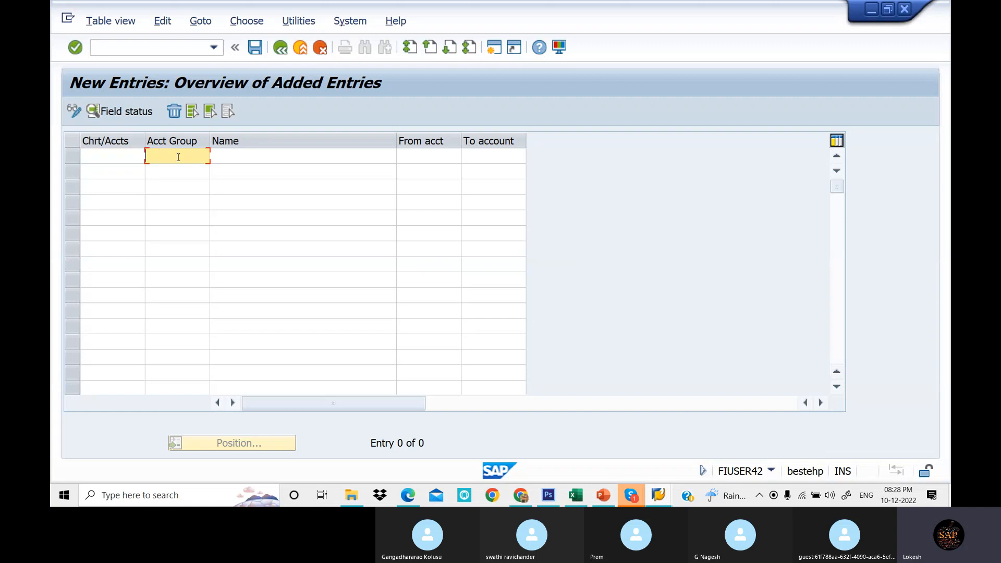
pyautogui.hotkey('ctrl', 'v')
# - Set the chart of accounts to LOT2 in the first two pasted rows
pyautogui.click(102, 154)
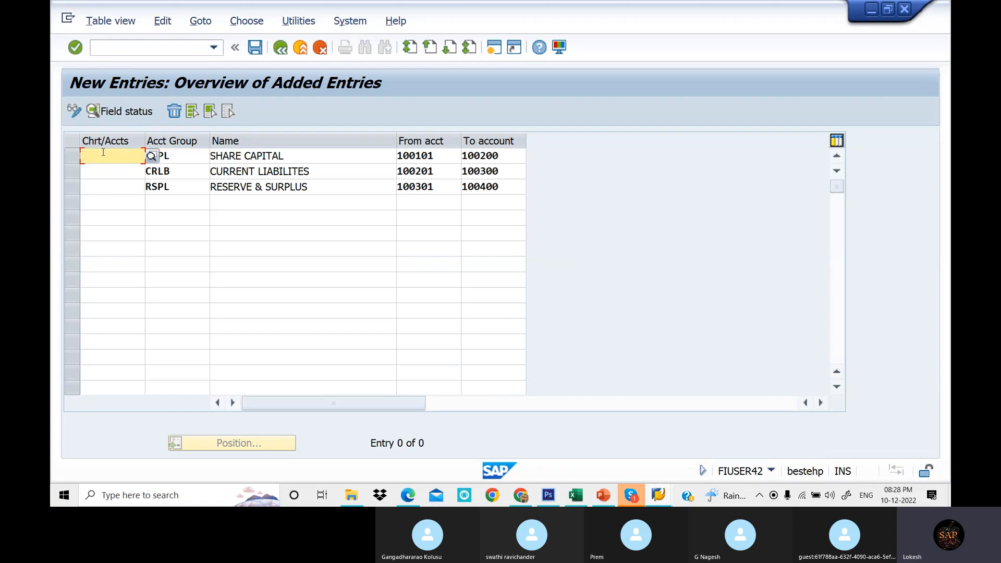
pyautogui.write('LOT2')
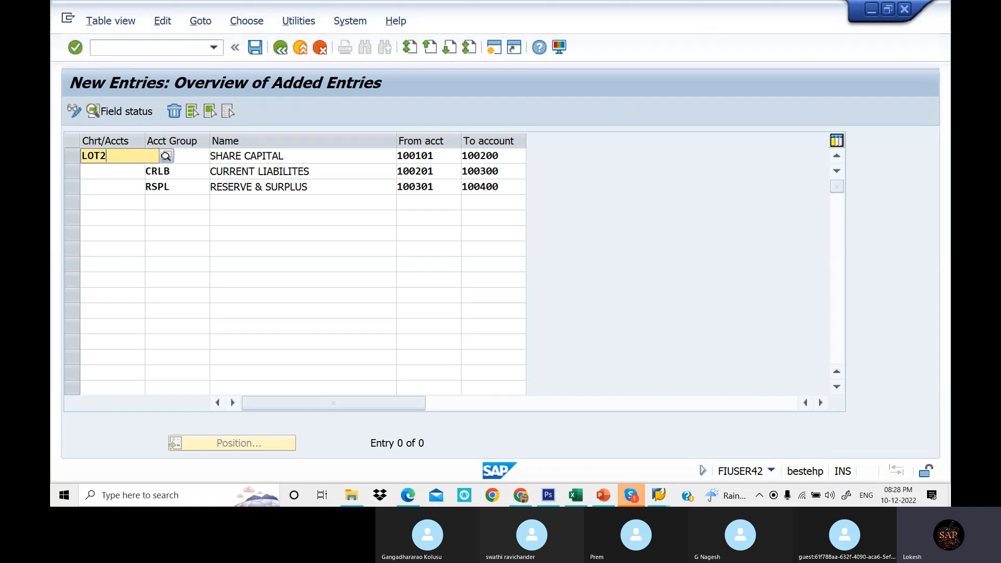
pyautogui.press('Down')
pyautogui.press('Tab')
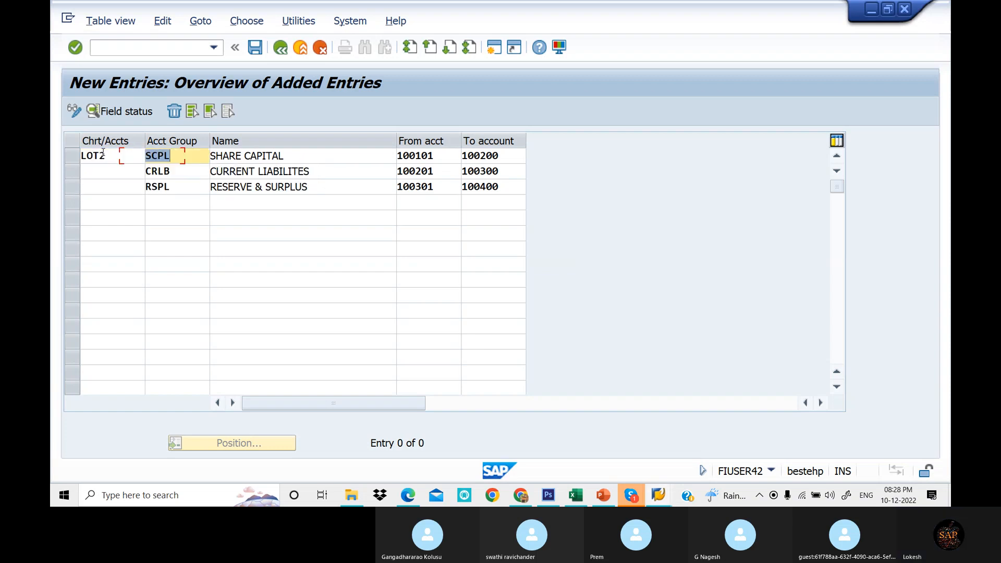
pyautogui.click(105, 173)
pyautogui.write('L O')
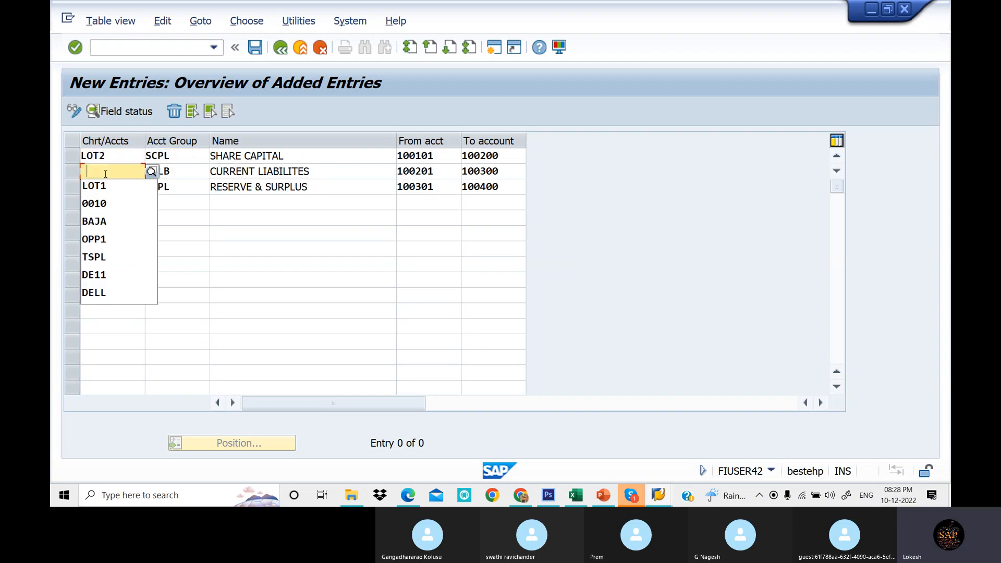
pyautogui.press('BackSpace')
pyautogui.press('BackSpace')
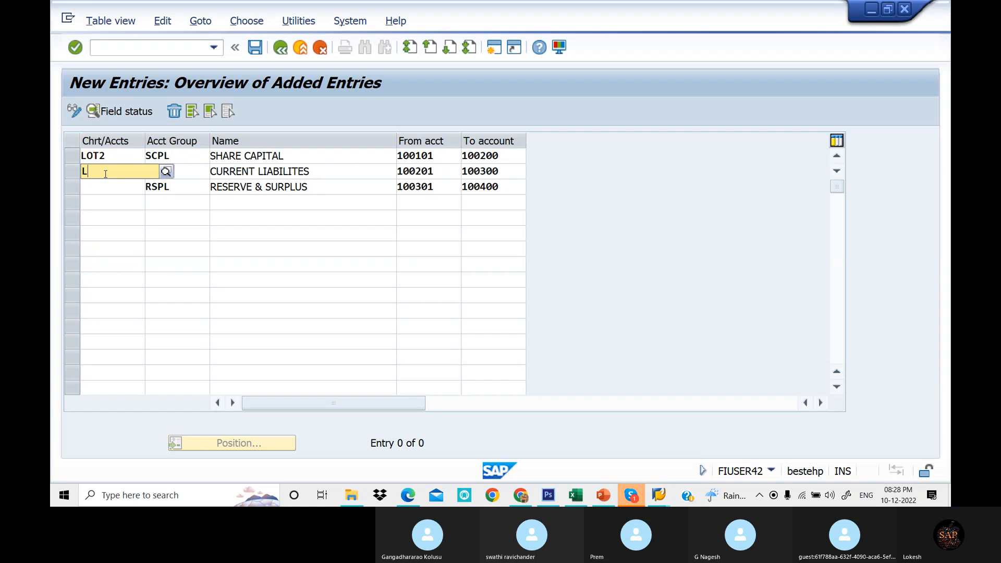
pyautogui.write('L')
pyautogui.press('BackSpace')
pyautogui.write('OT2')
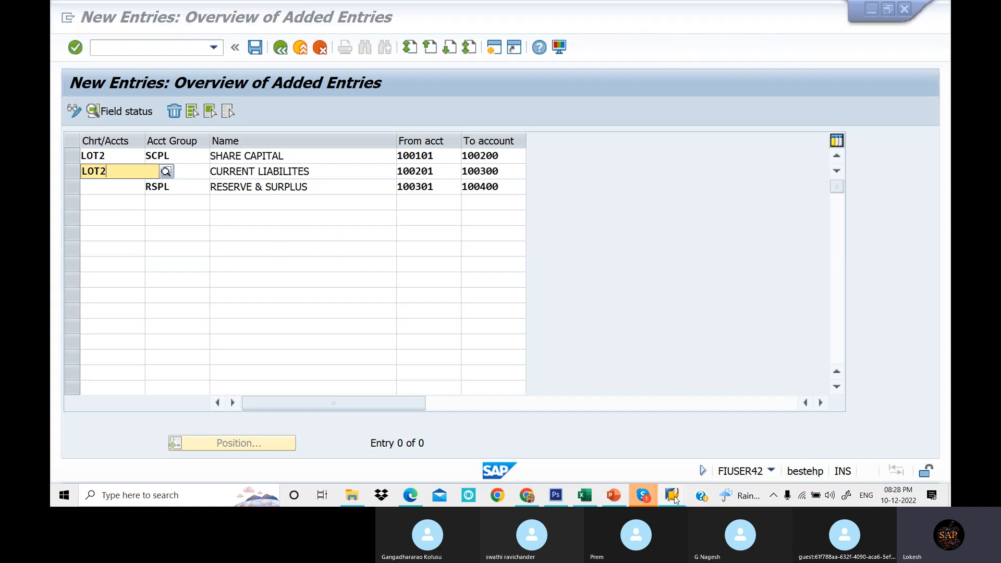
# - Stop the current transaction from the window's system menu
pyautogui.moveTo(675, 500)
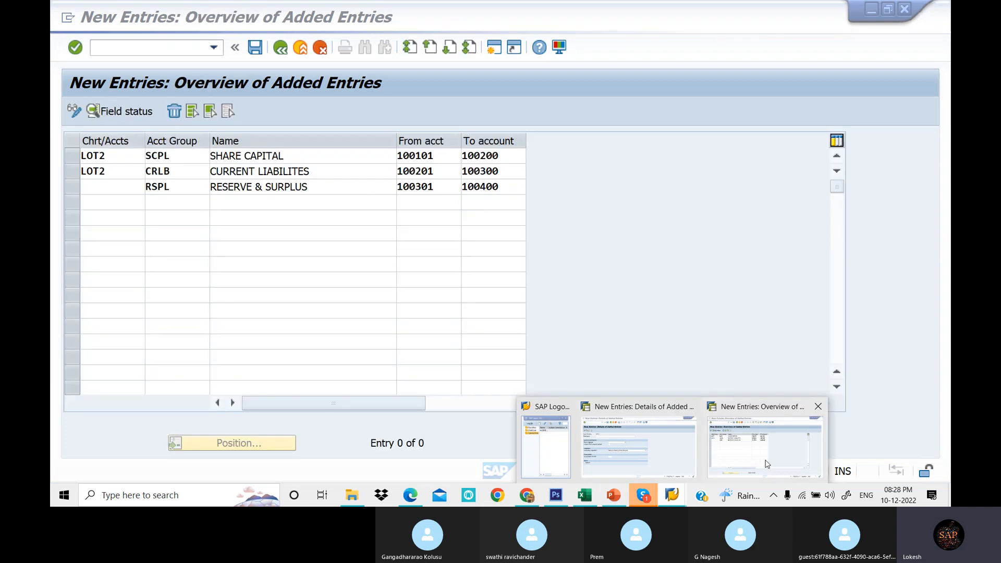
pyautogui.click(766, 464)
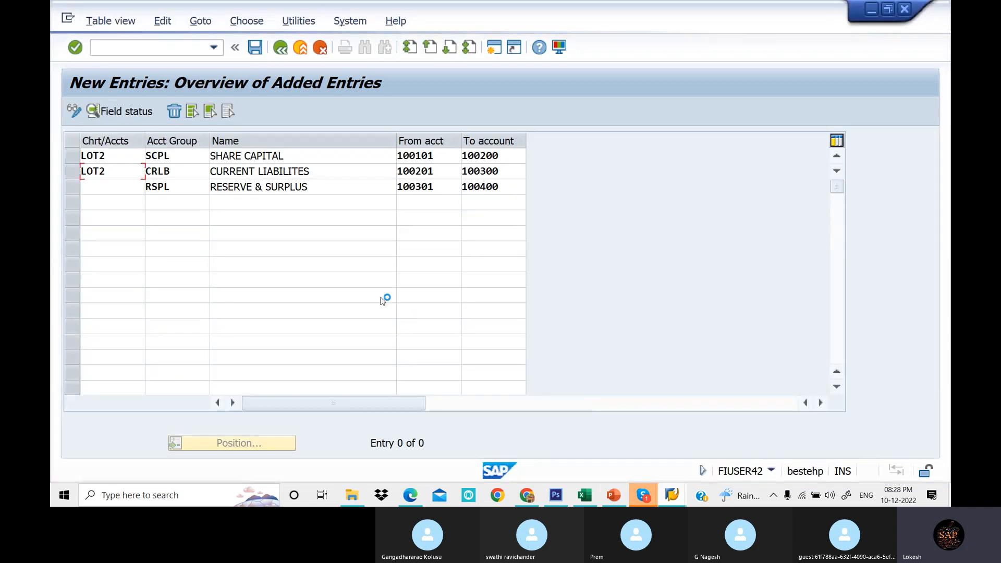
pyautogui.click(67, 18)
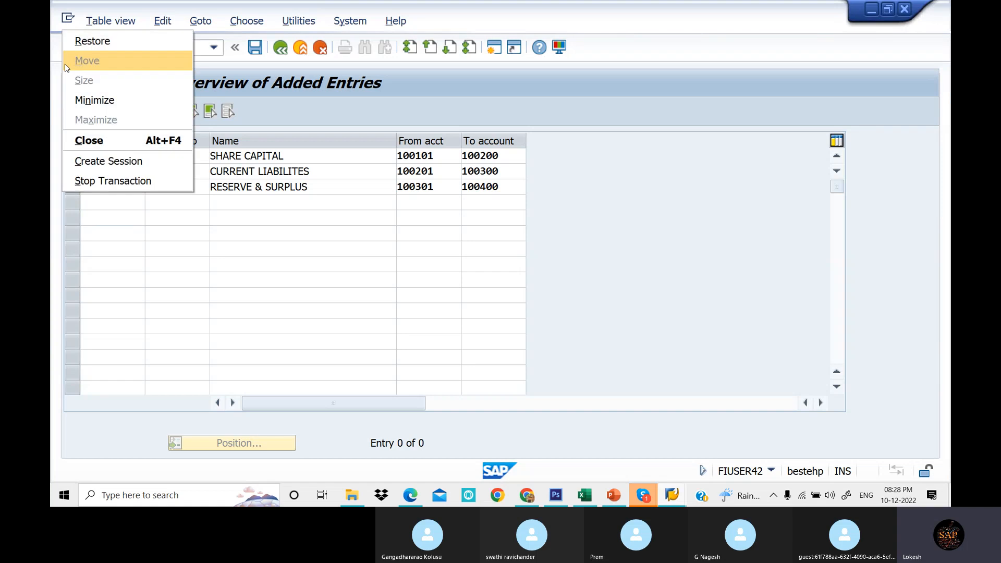
pyautogui.click(99, 181)
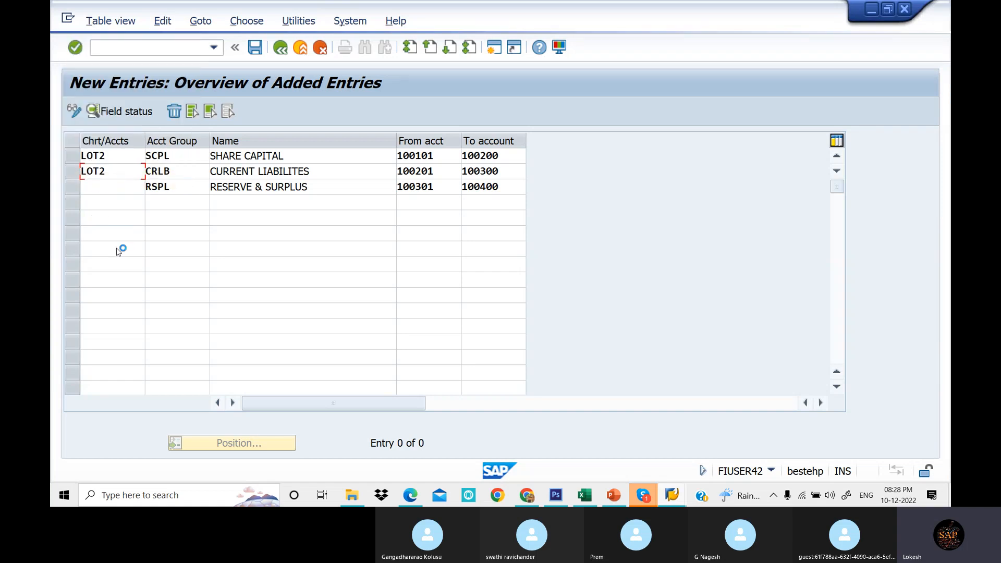
# - Log on to client 800 again with the FI user ID and password, continuing and ending the other logon
pyautogui.click(667, 496)
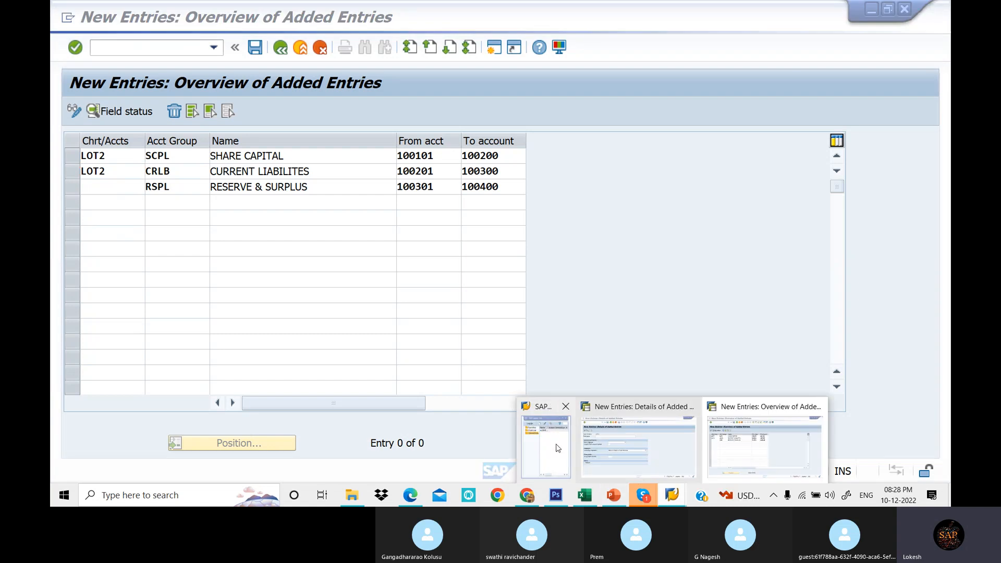
pyautogui.click(558, 448)
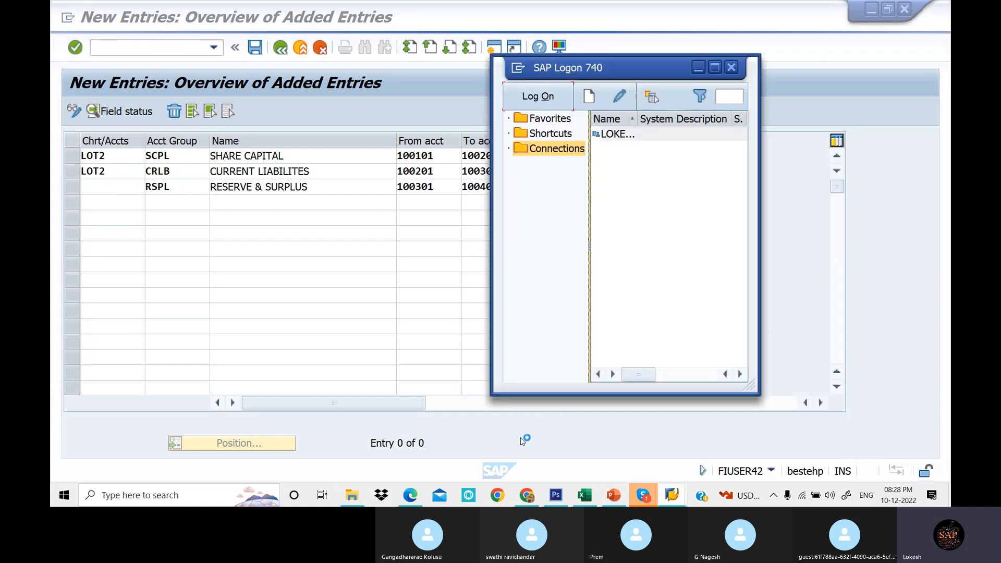
pyautogui.click(546, 98)
pyautogui.write('F')
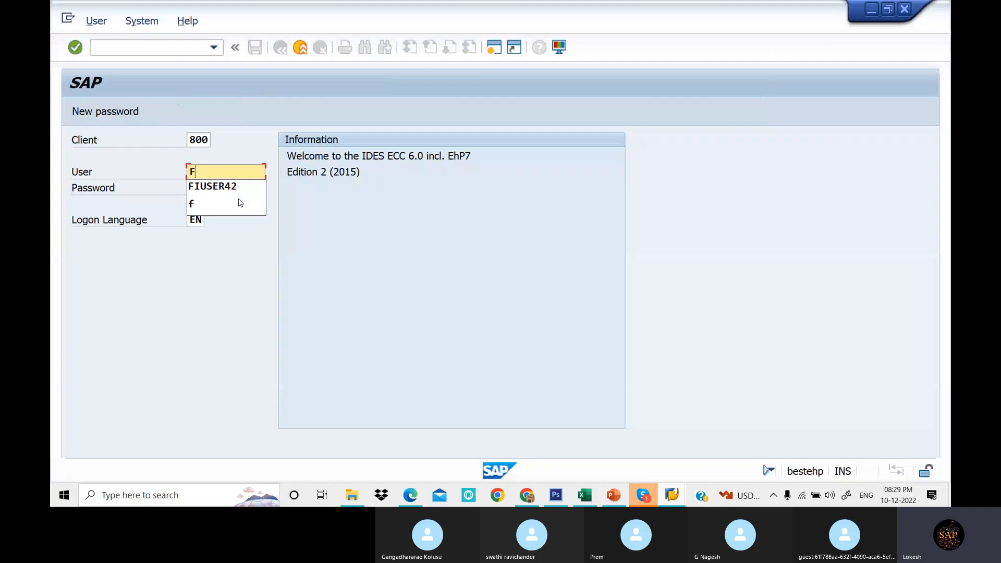
pyautogui.press('Down')
pyautogui.press('Tab')
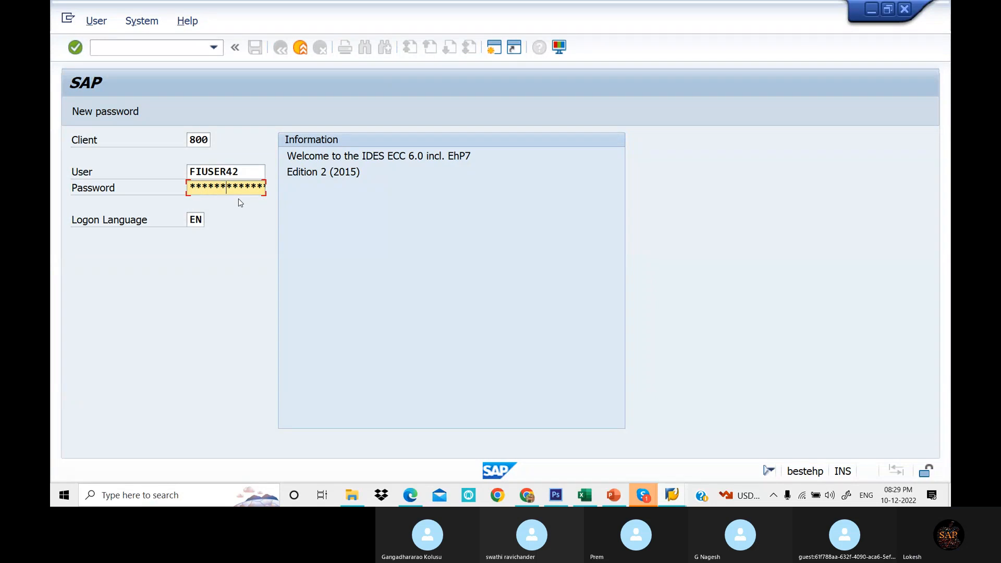
pyautogui.press('Return')
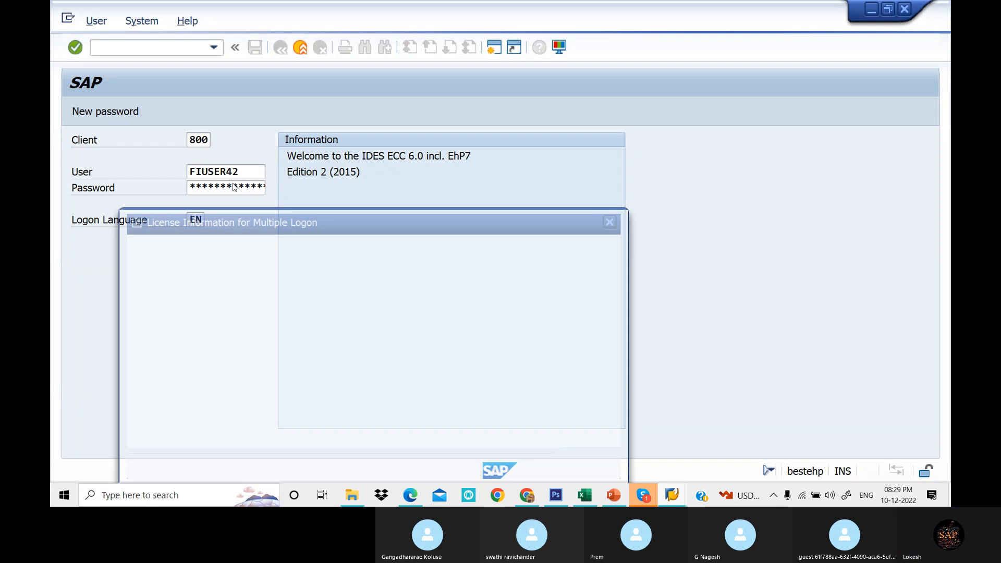
pyautogui.click(589, 467)
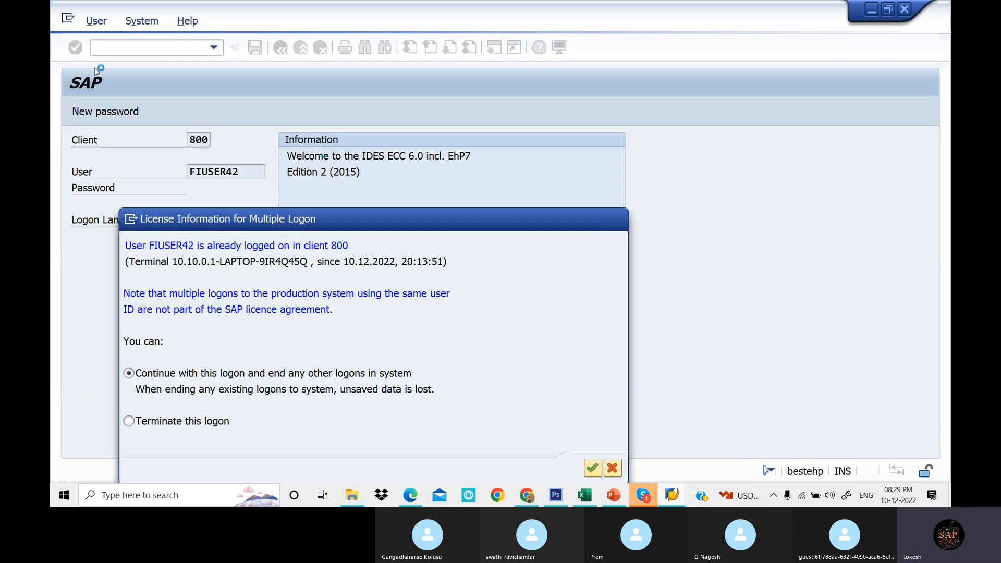
# - Open transaction OBD4 and start new G/L account group entries
pyautogui.write('obd4')
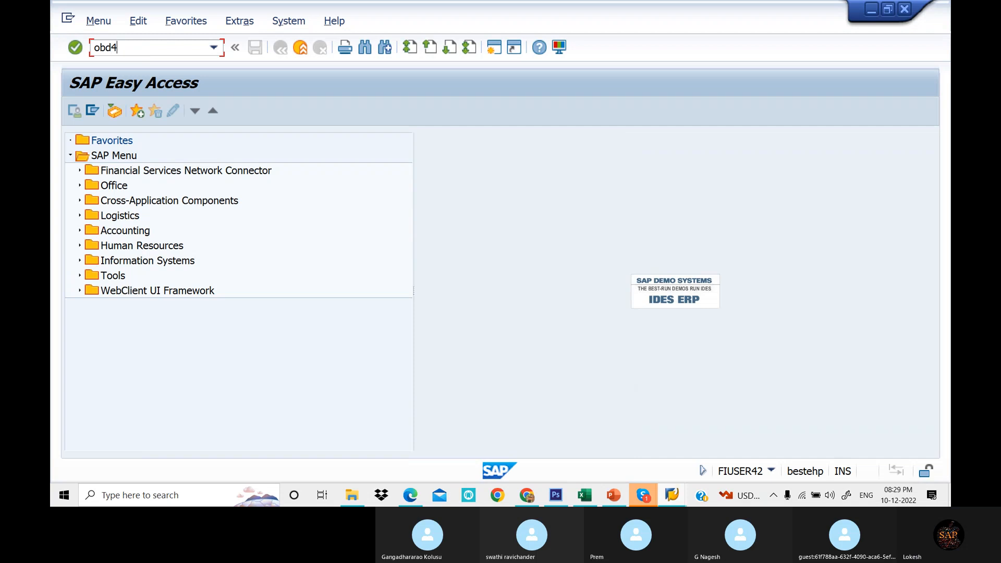
pyautogui.press('Return')
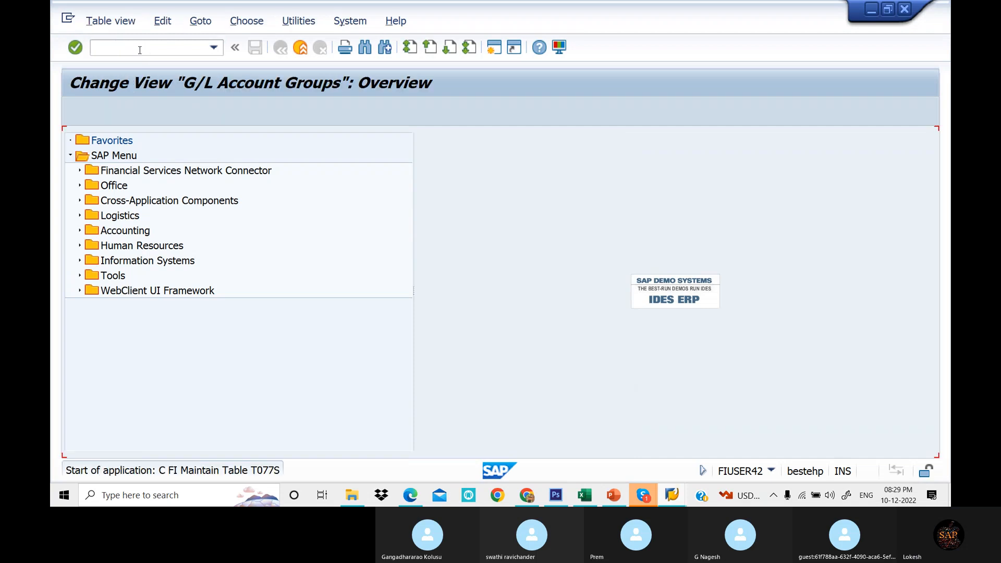
pyautogui.click(190, 113)
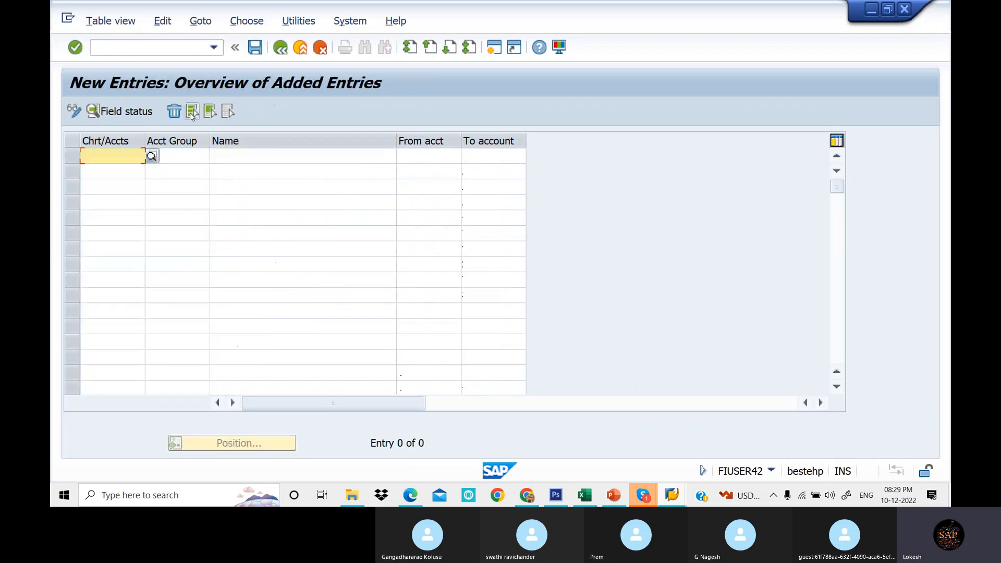
pyautogui.click(593, 499)
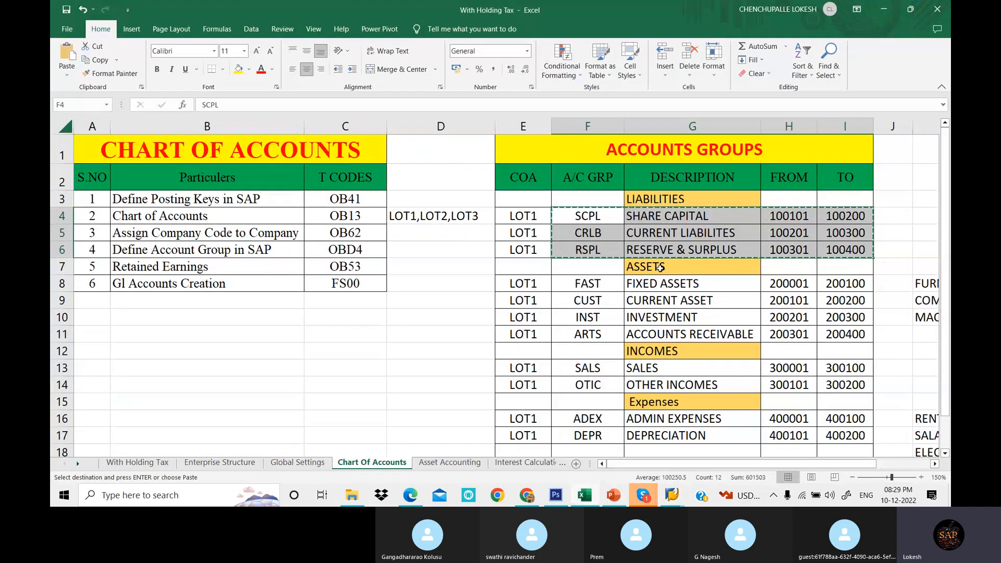
# - Switch to the SAP new-entries table and paste the three liability account groups SCPL, CRLB and RSPL
pyautogui.click(643, 496)
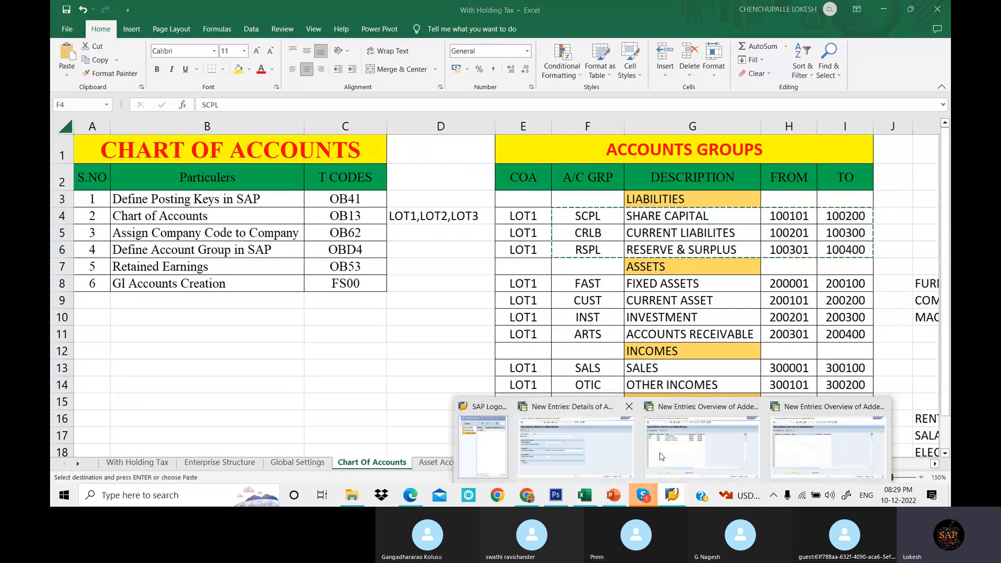
pyautogui.click(816, 459)
pyautogui.click(195, 161)
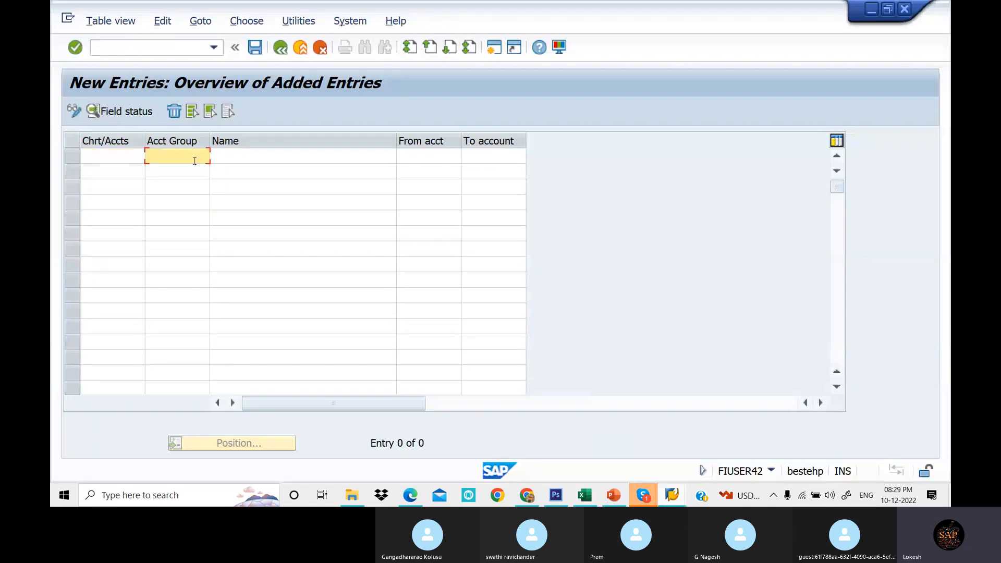
pyautogui.hotkey('ctrl', 'v')
# - Set the chart of accounts to LOT2 in all three pasted account group rows
pyautogui.click(97, 157)
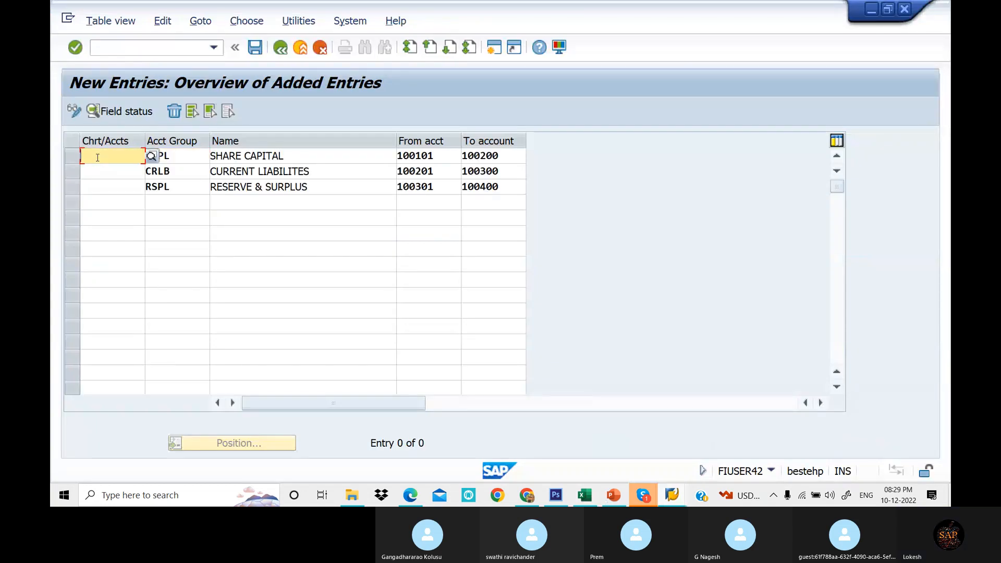
pyautogui.write('lot2')
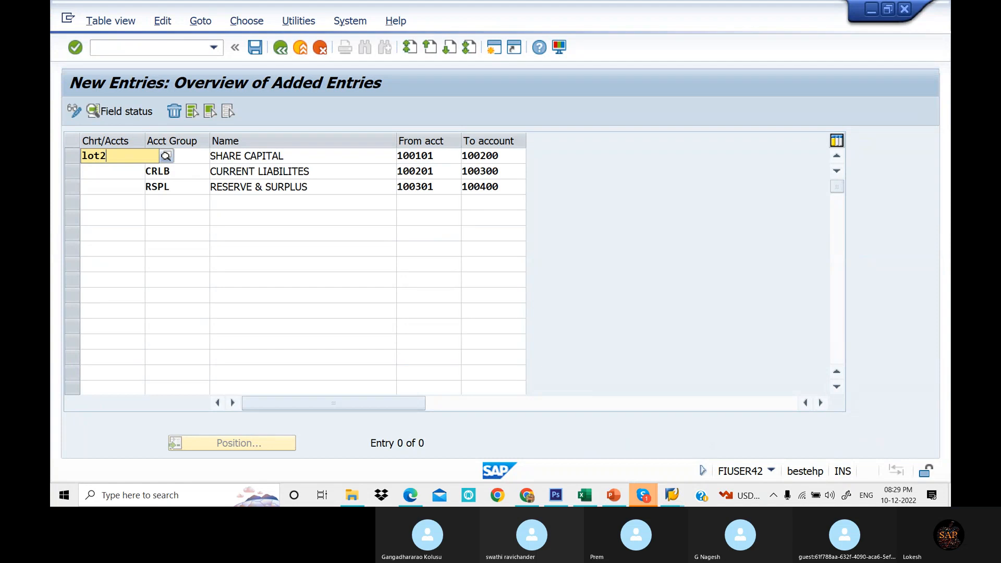
pyautogui.press('Tab')
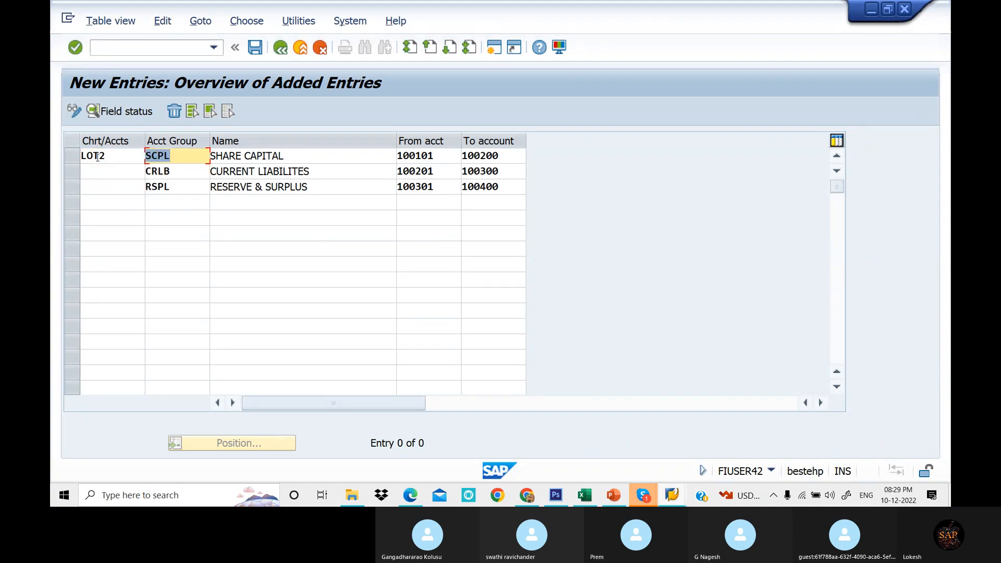
pyautogui.press('Down')
pyautogui.click(104, 170)
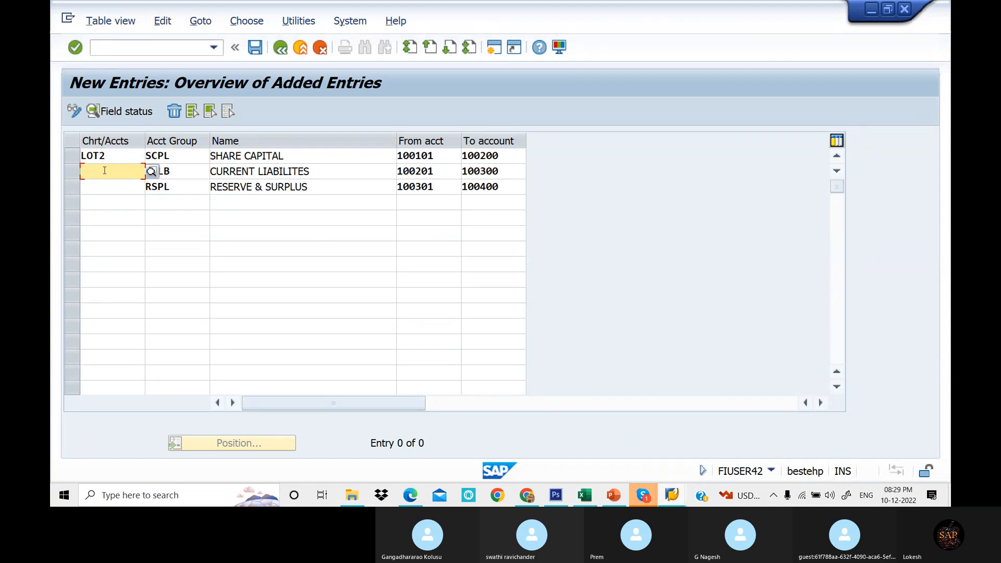
pyautogui.write('LOT2')
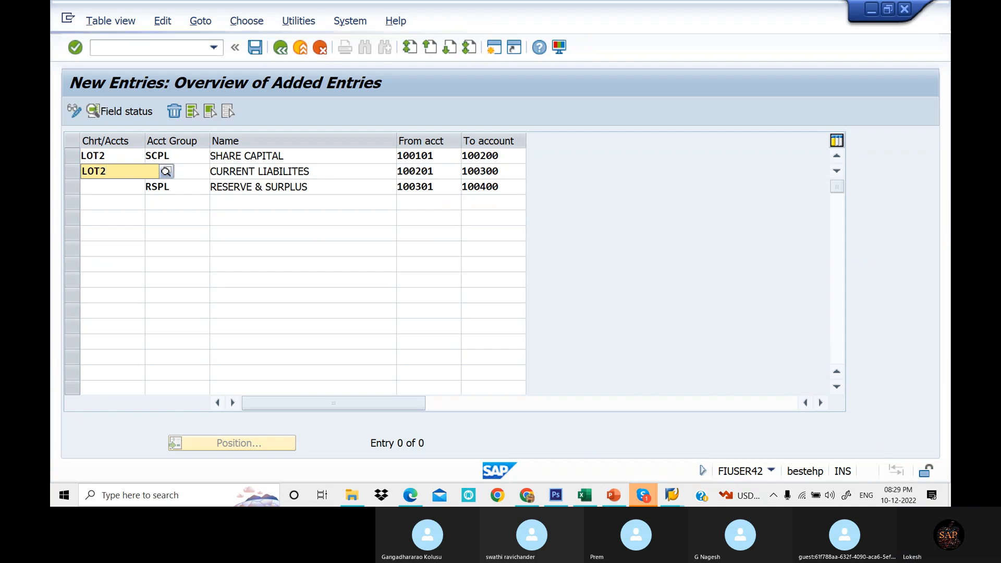
pyautogui.press('Tab')
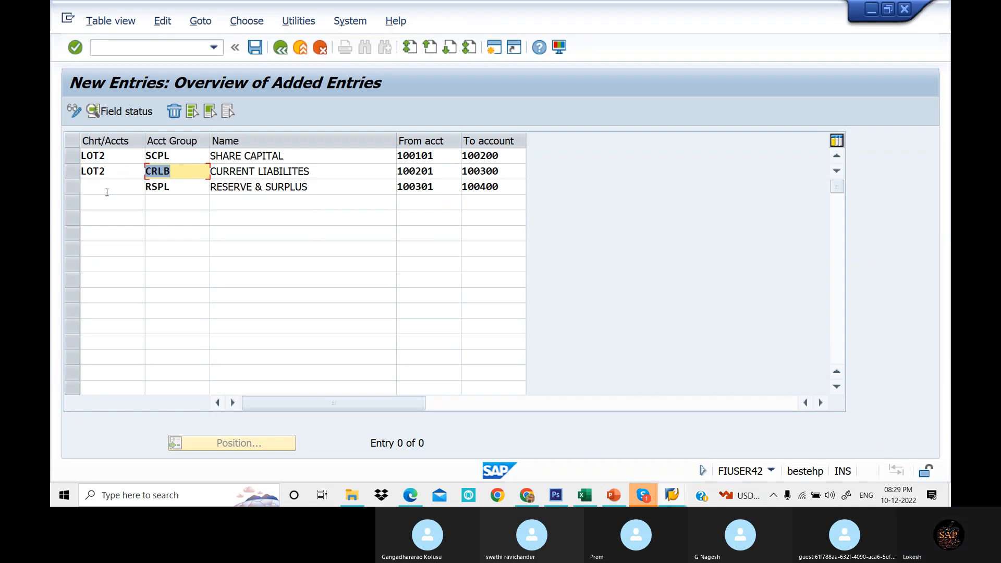
pyautogui.click(107, 192)
pyautogui.write('LOT2')
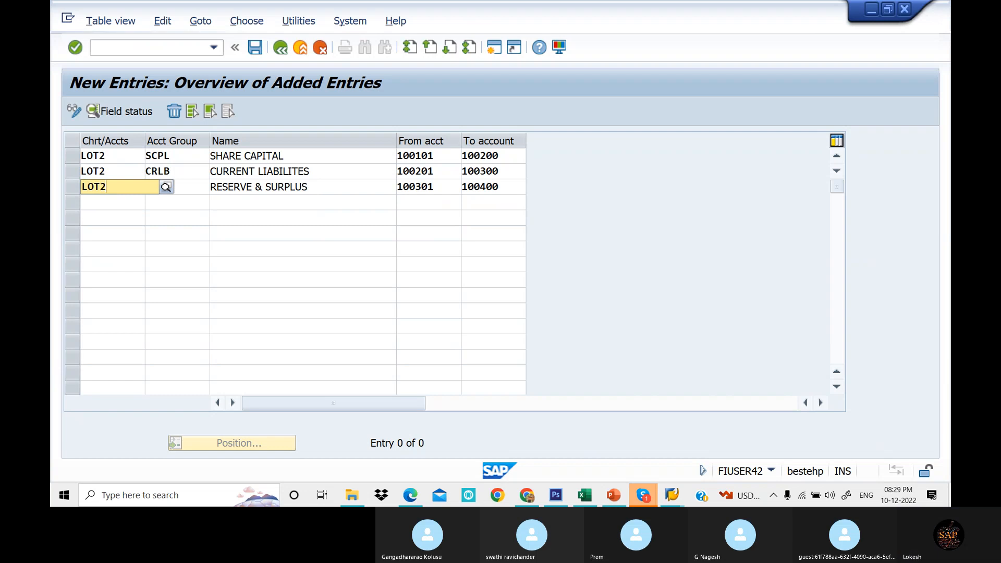
pyautogui.press('Tab')
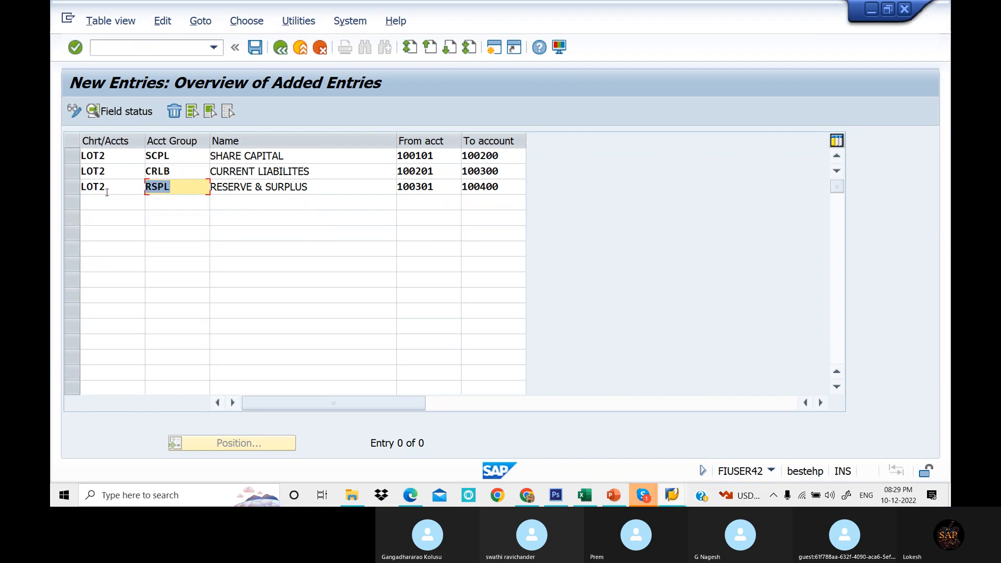
# - Save the LOT2 account groups, confirming the customizing request
pyautogui.click(255, 49)
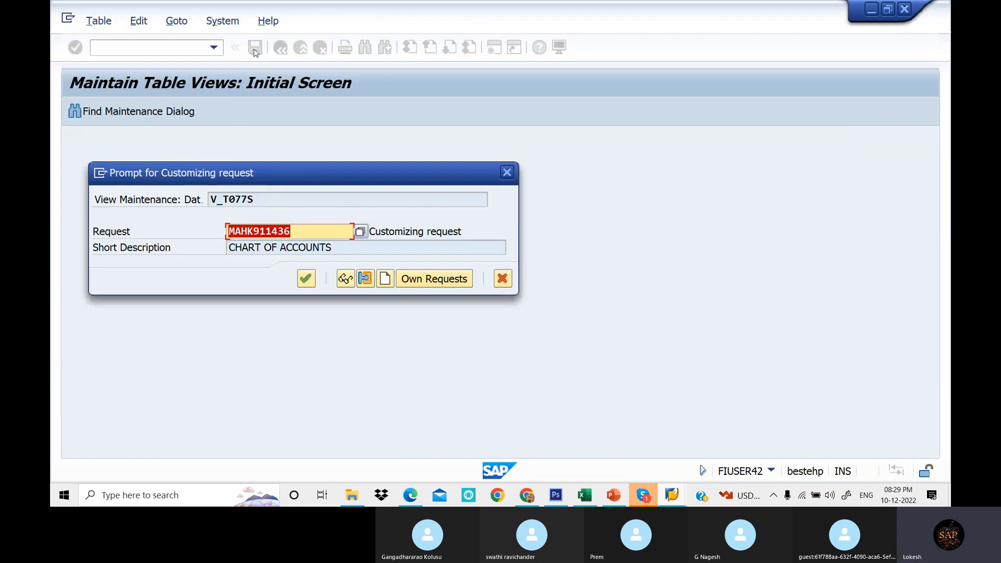
pyautogui.click(306, 280)
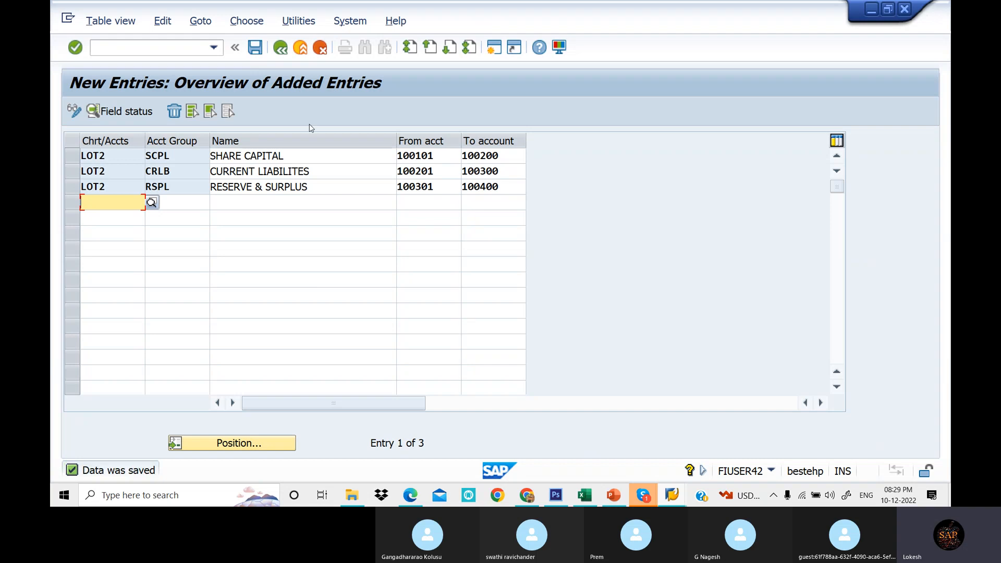
# - Return to the G/L account group overview and position the list at chart of accounts LOT1
pyautogui.click(282, 48)
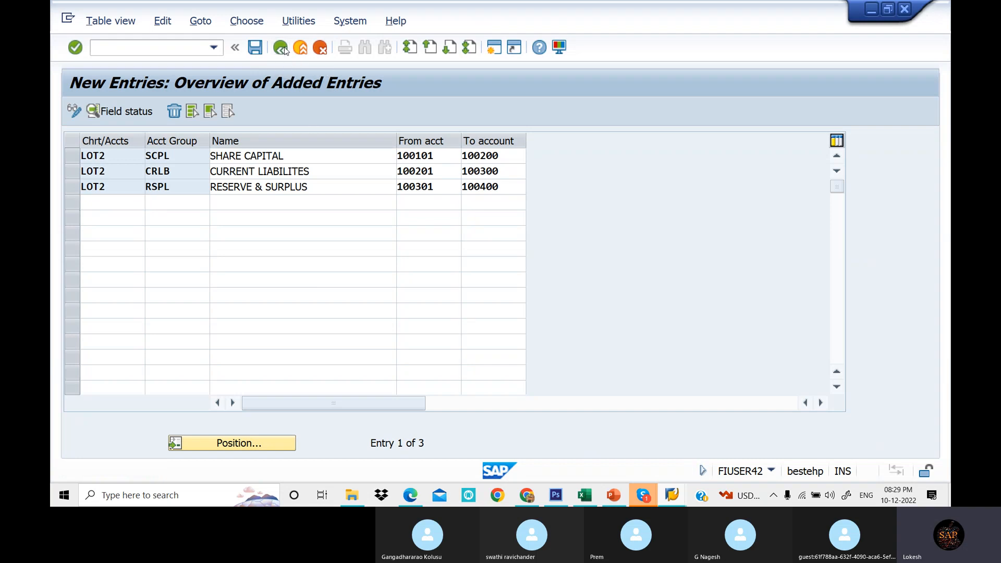
pyautogui.click(255, 443)
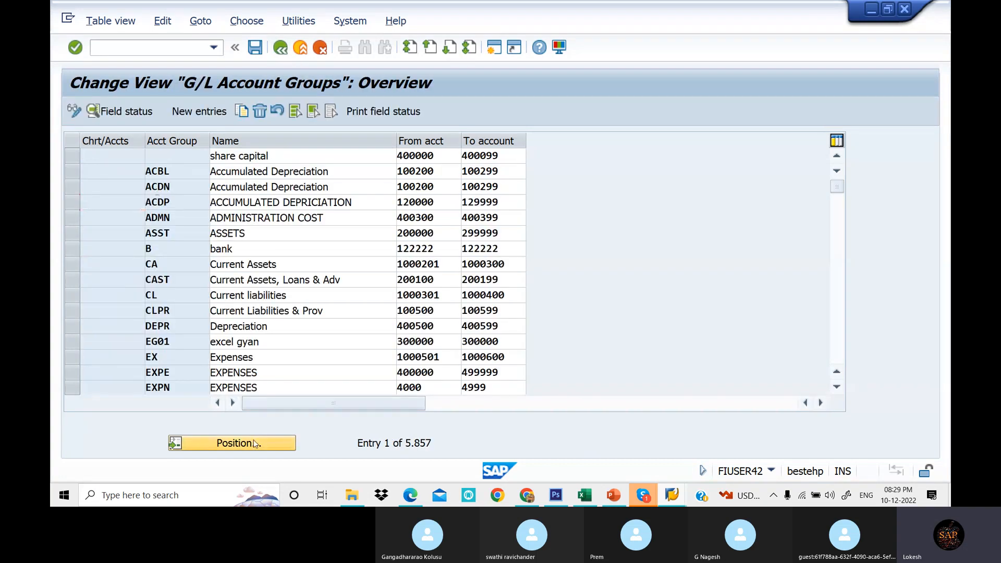
pyautogui.write('LOT1')
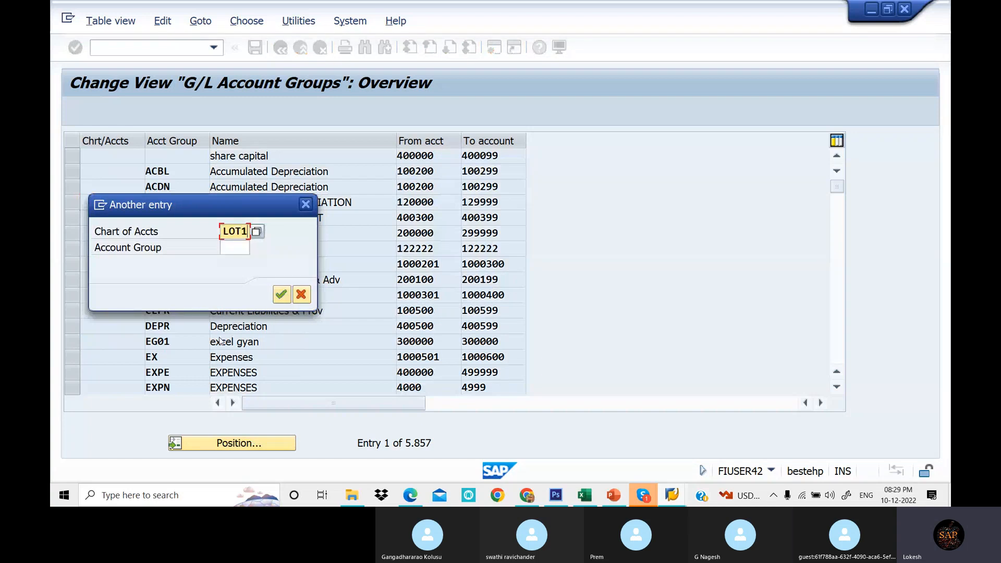
pyautogui.press('Return')
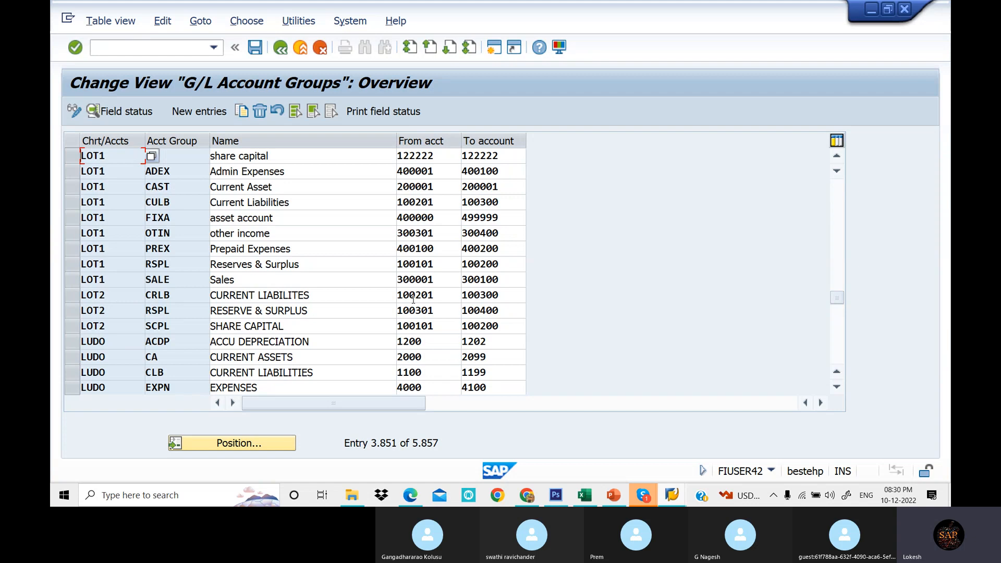
# - Inspect the LOT1 account groups' names and from/to account ranges
pyautogui.moveTo(441, 155); pyautogui.dragTo(392, 157)
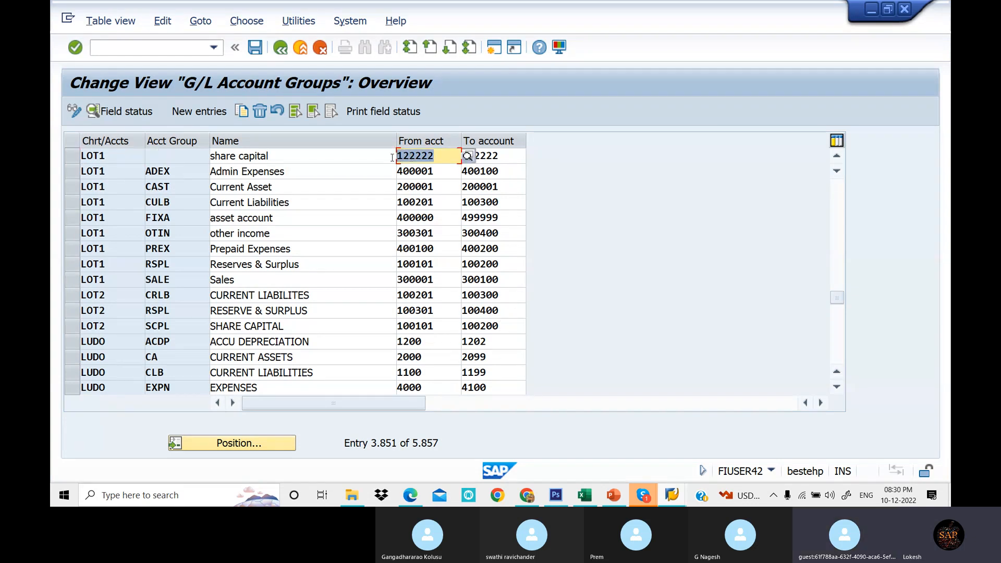
pyautogui.click(442, 173)
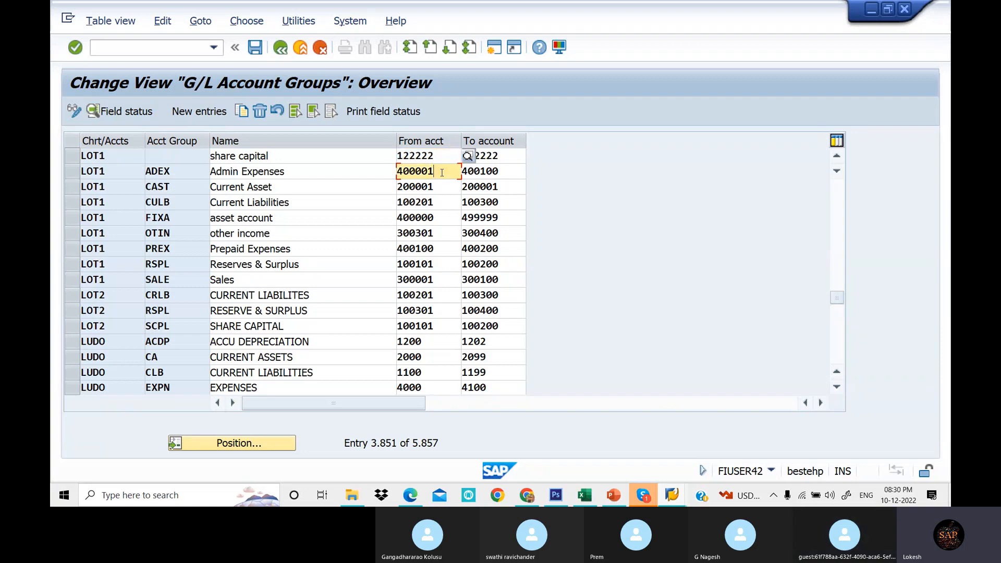
pyautogui.moveTo(442, 173); pyautogui.dragTo(392, 172)
pyautogui.moveTo(509, 172); pyautogui.dragTo(389, 202)
pyautogui.moveTo(505, 216); pyautogui.dragTo(454, 216)
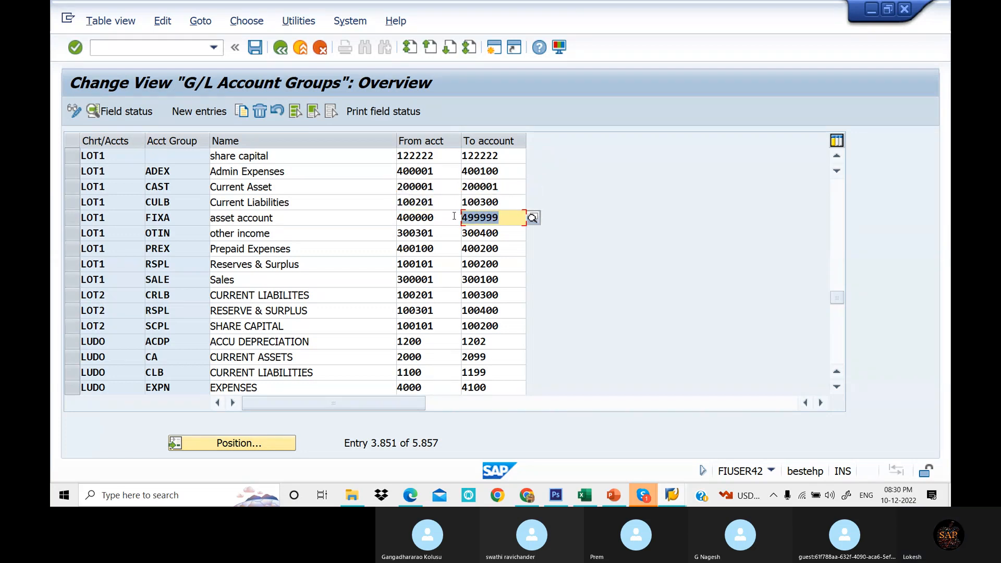
pyautogui.moveTo(444, 171); pyautogui.dragTo(395, 171)
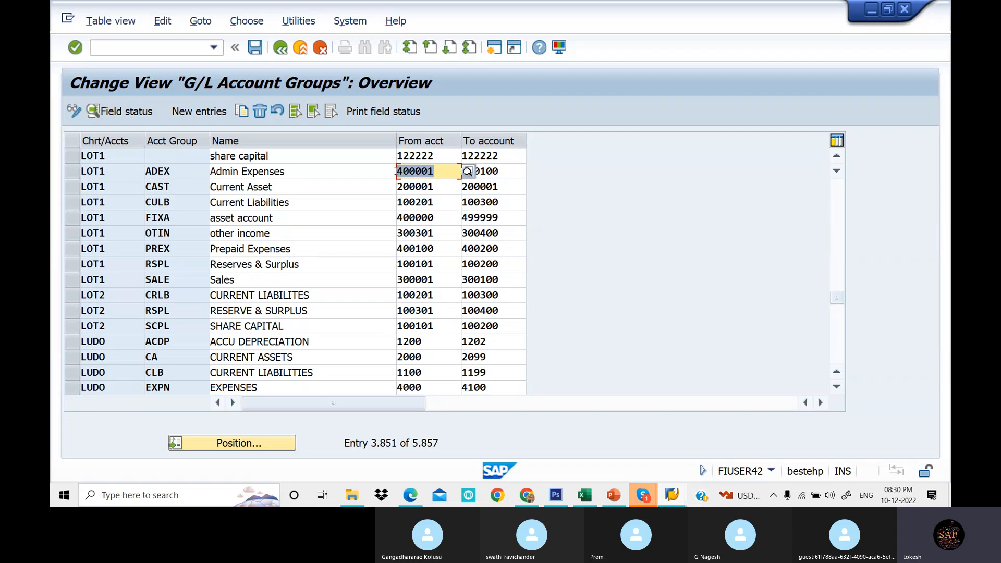
pyautogui.click(442, 175)
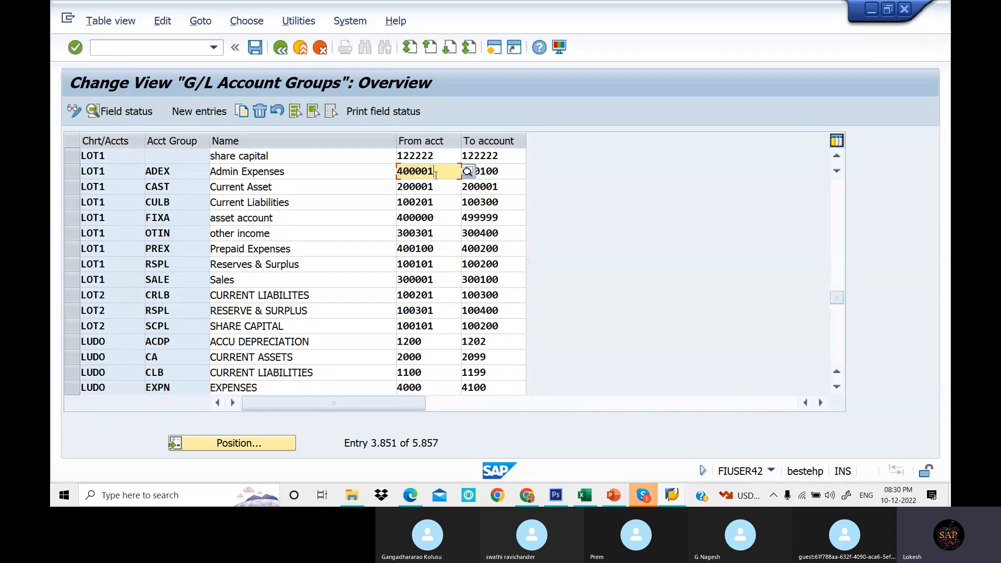
pyautogui.click(511, 171)
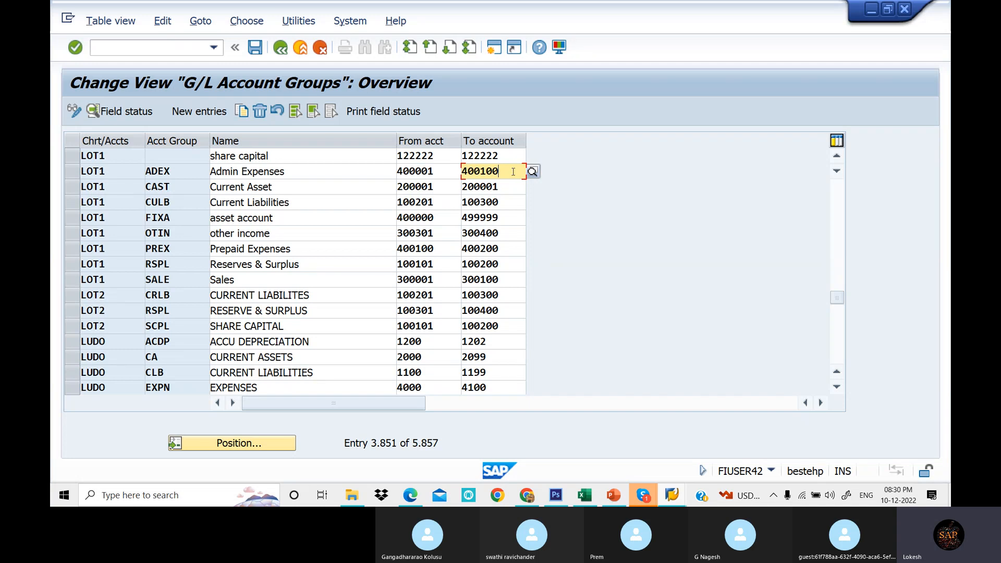
pyautogui.click(318, 172)
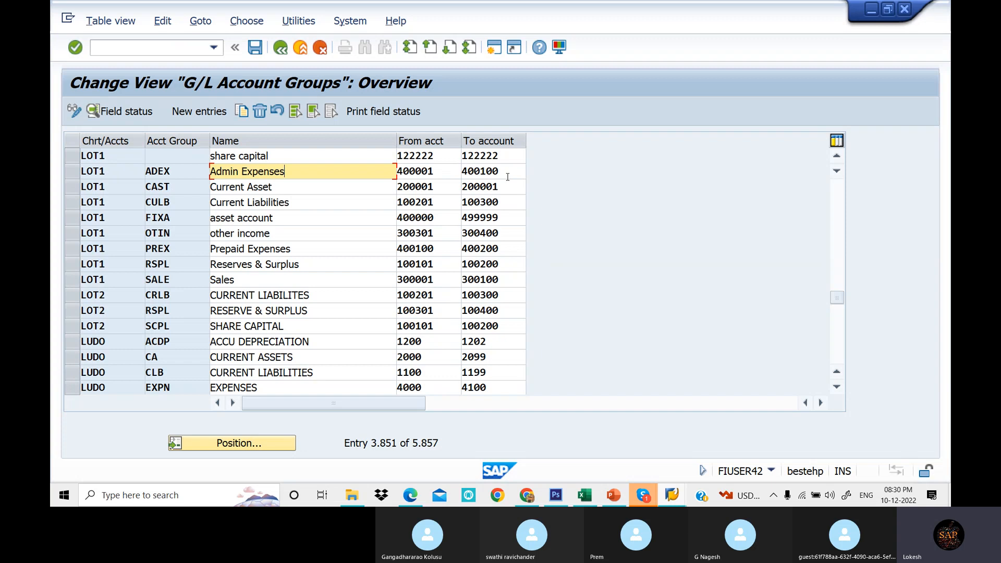
pyautogui.click(440, 250)
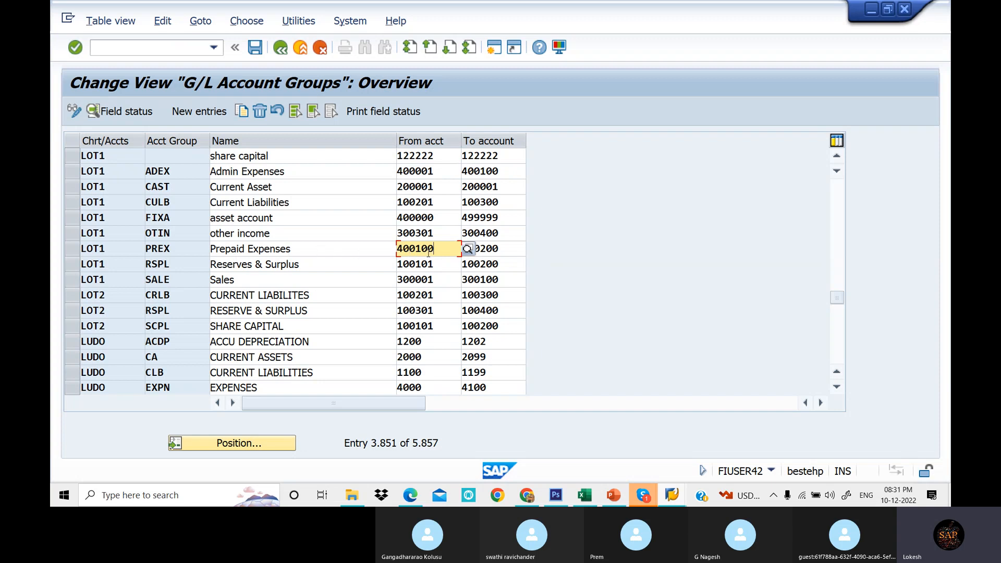
pyautogui.click(300, 254)
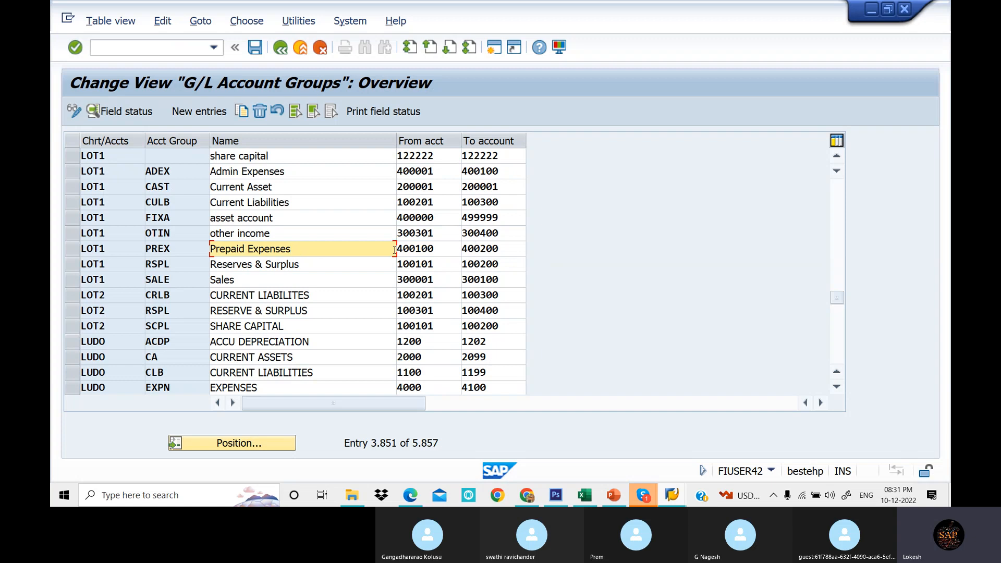
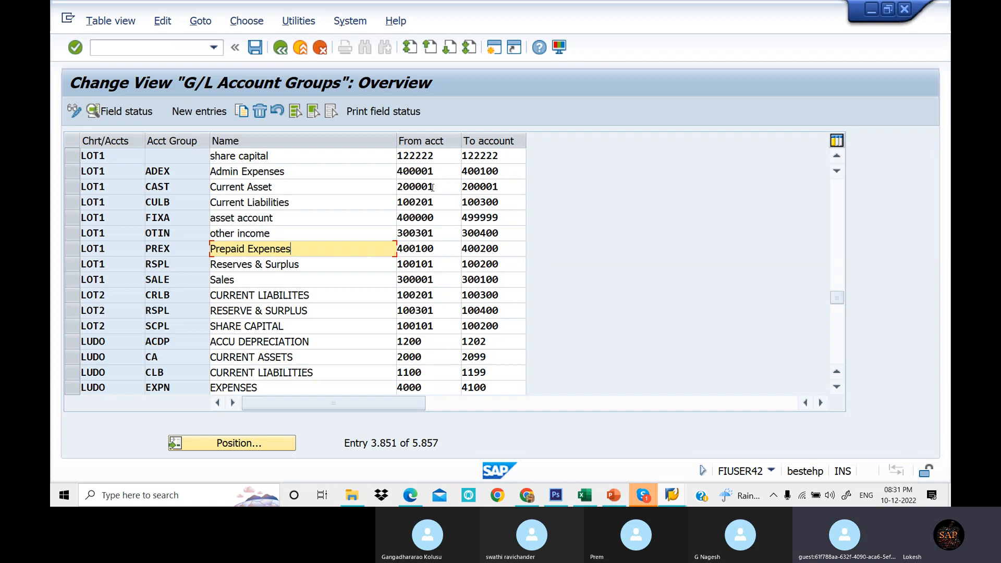
# - Compare the CAST group's account range with the liabilities and assets ranges planned in the Excel sheet
pyautogui.click(506, 187)
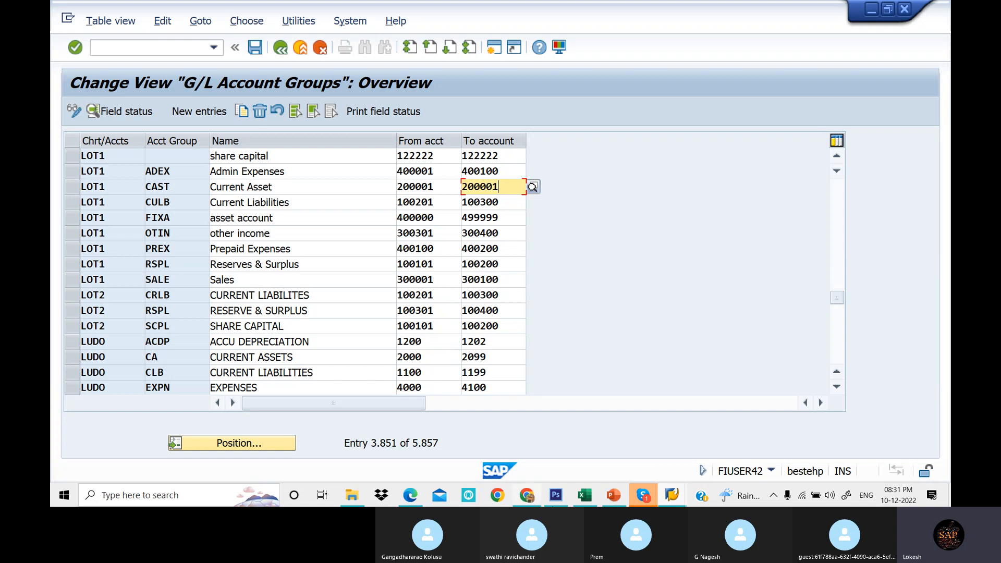
pyautogui.click(582, 490)
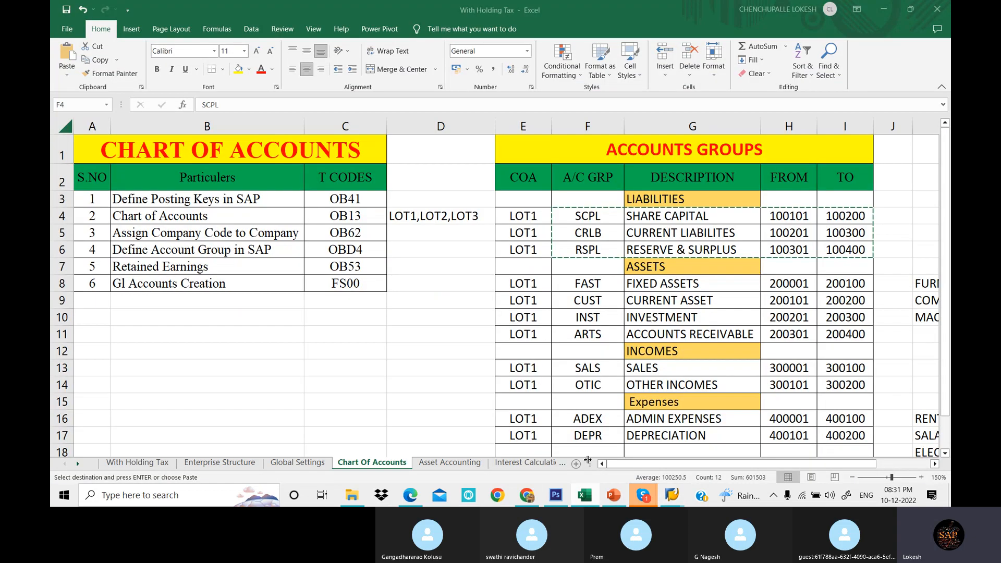
pyautogui.click(789, 216)
pyautogui.press('Escape')
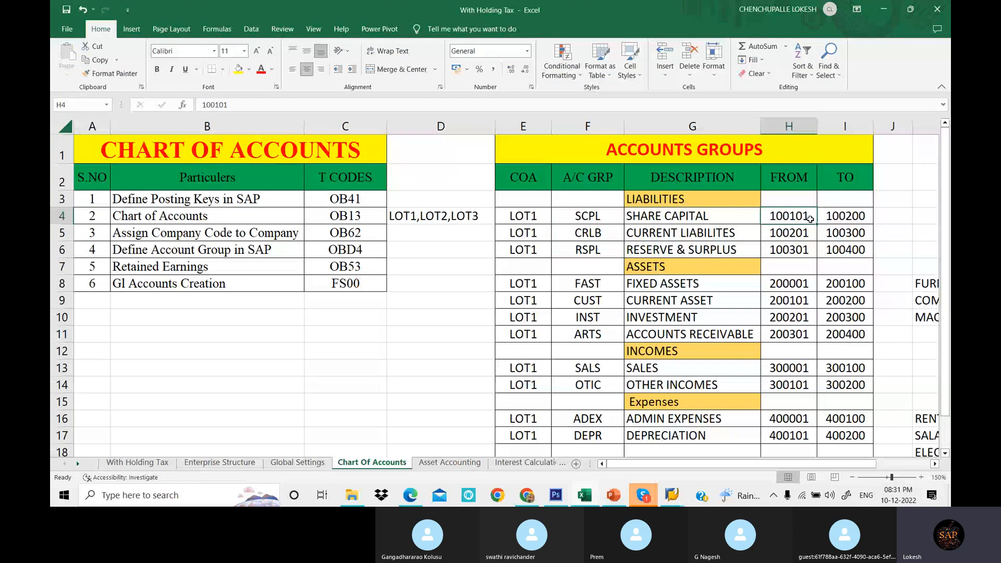
pyautogui.click(849, 216)
pyautogui.click(808, 233)
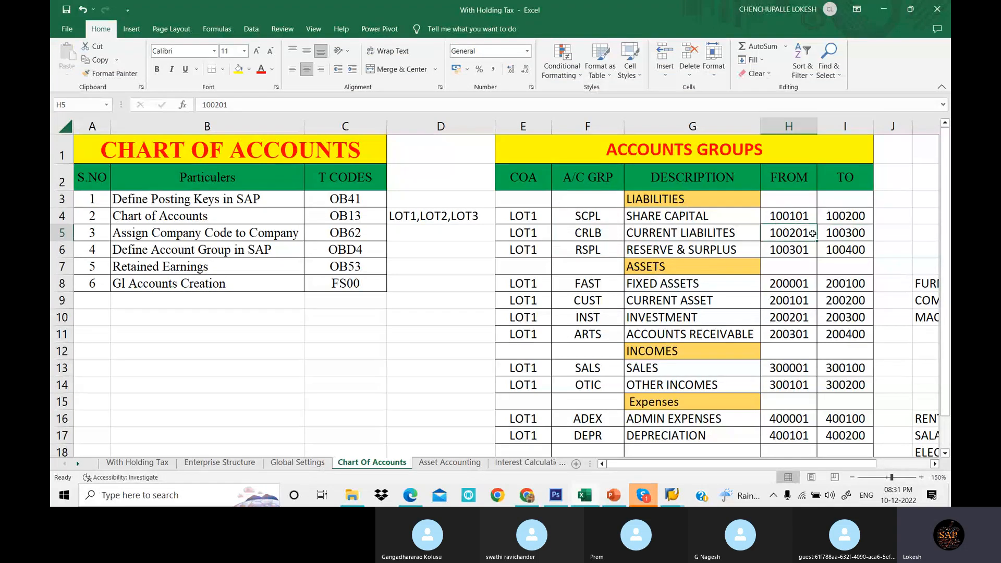
pyautogui.click(859, 231)
pyautogui.click(848, 247)
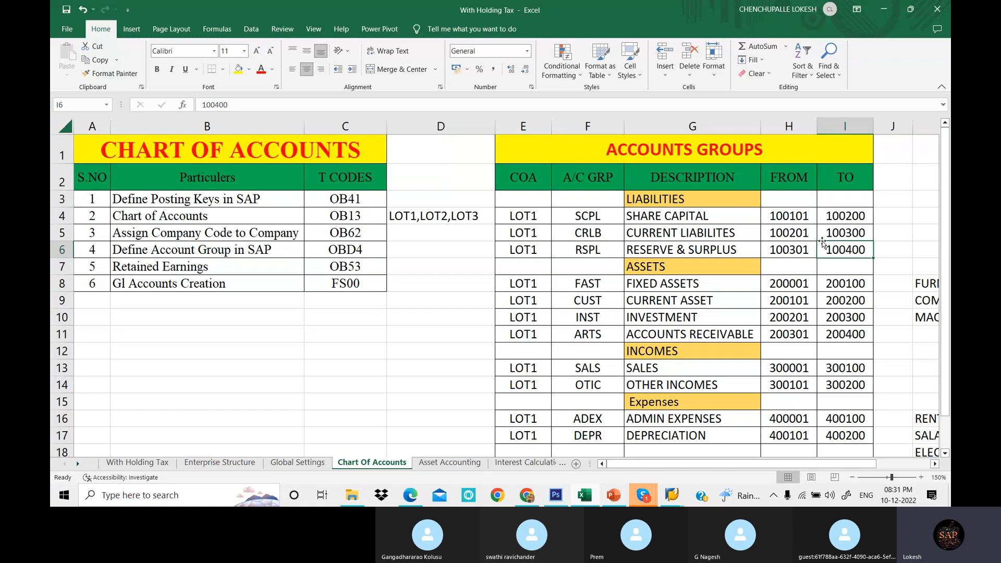
pyautogui.click(677, 499)
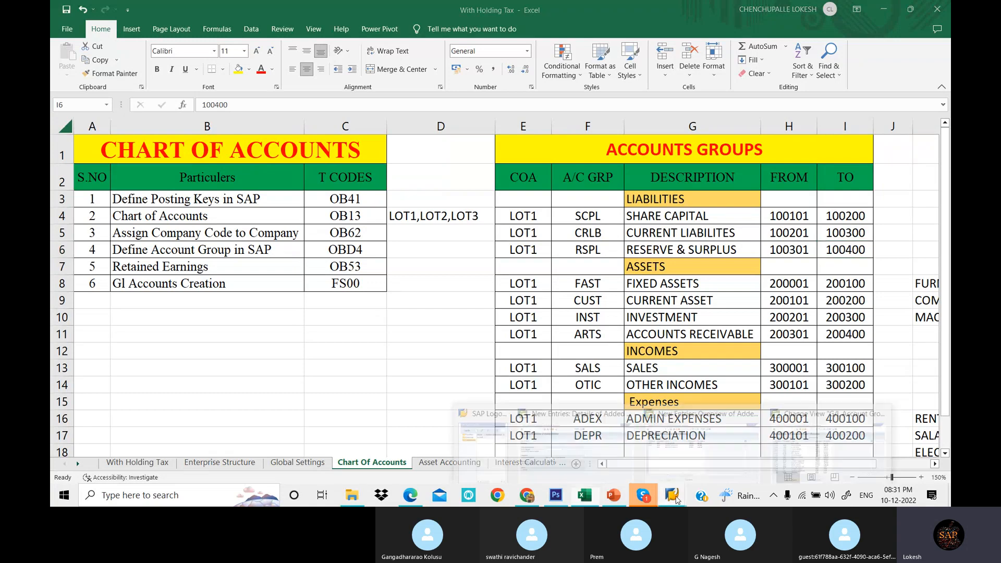
pyautogui.click(829, 438)
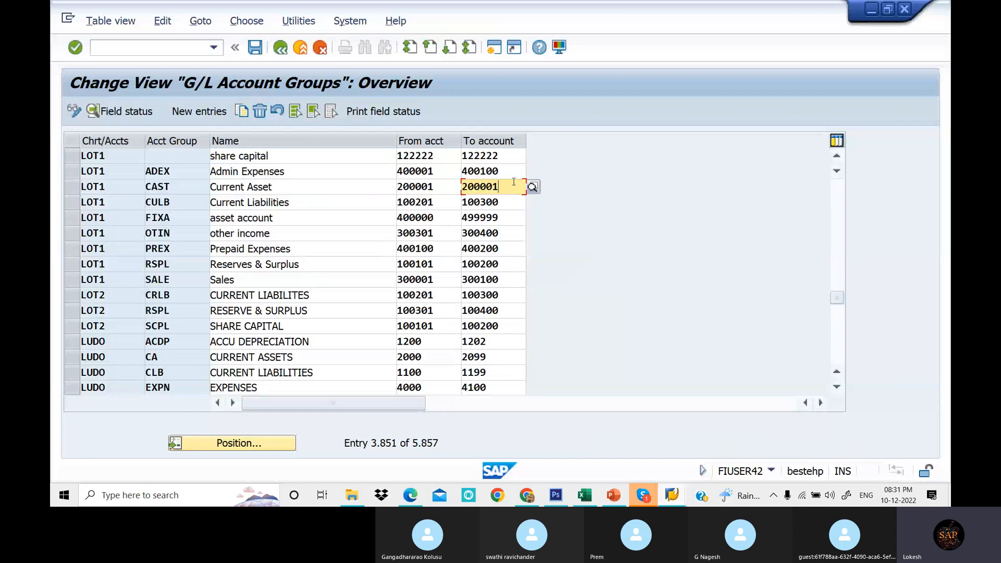
pyautogui.press('BackSpace')
pyautogui.press('BackSpace')
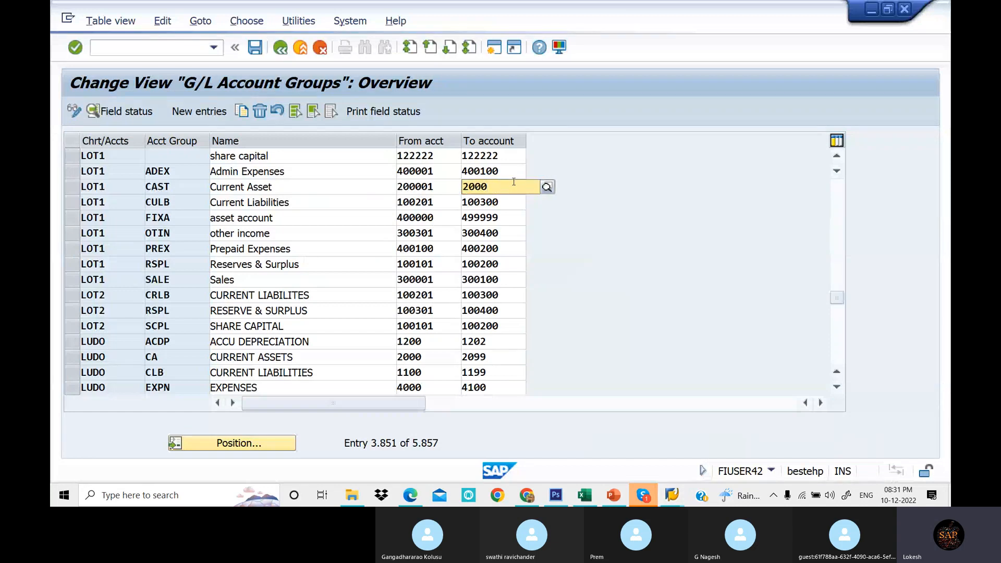
pyautogui.write('1')
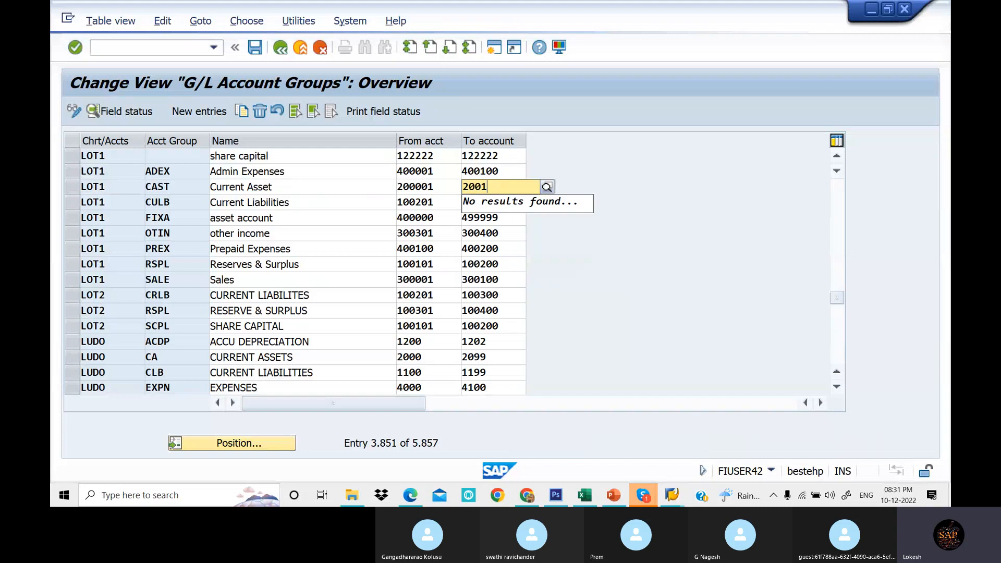
pyautogui.hotkey('ctrl', 'z')
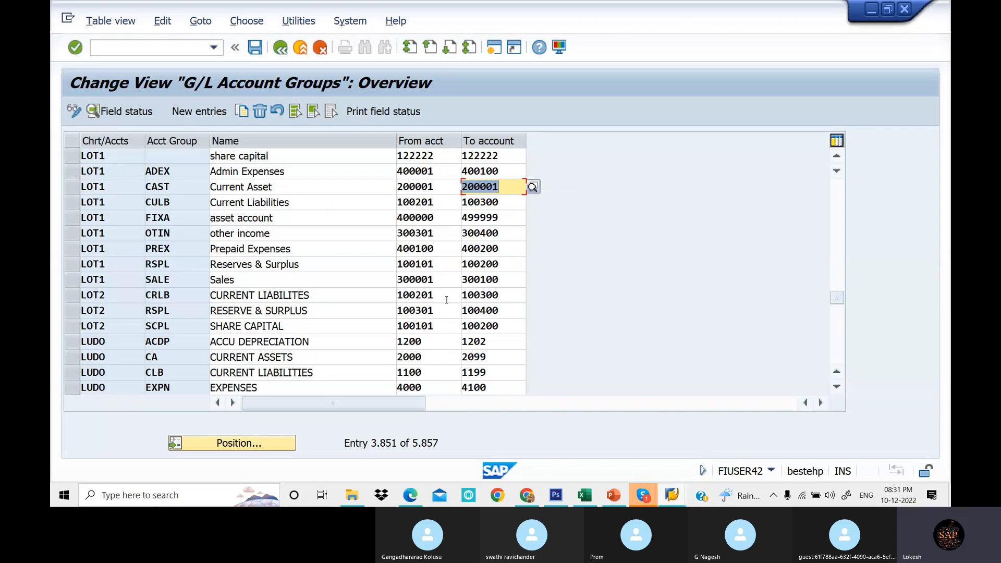
# - Set the LOT1 Current Asset group's to-account to 200100 and save the account groups
pyautogui.click(510, 186)
pyautogui.press('BackSpace')
pyautogui.press('BackSpace')
pyautogui.press('BackSpace')
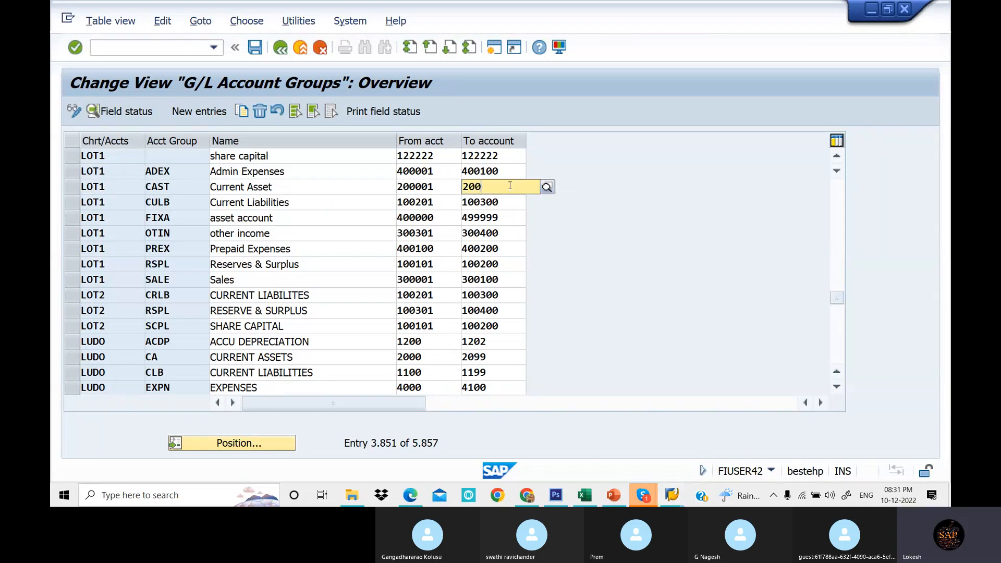
pyautogui.write('100')
pyautogui.press('Return')
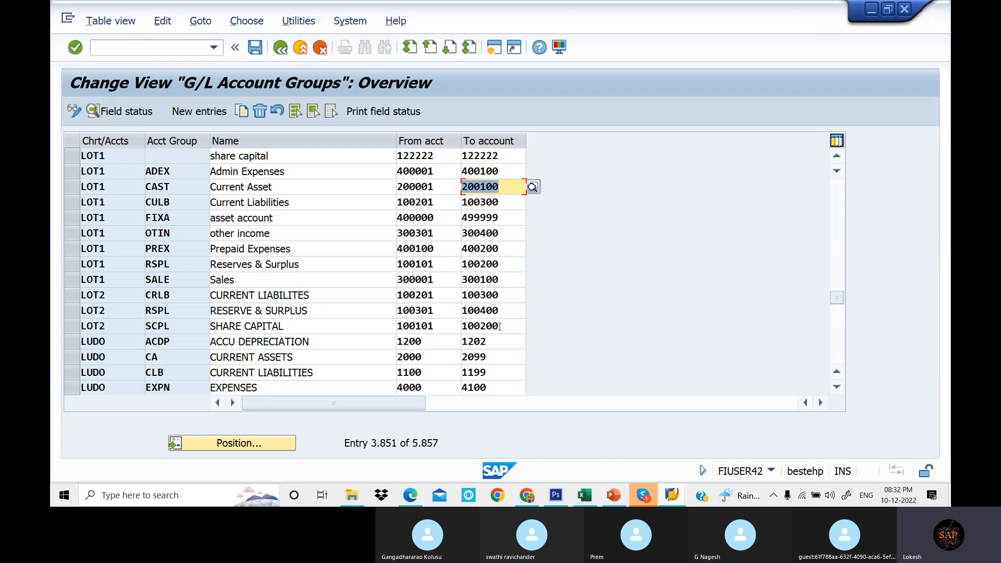
pyautogui.click(255, 48)
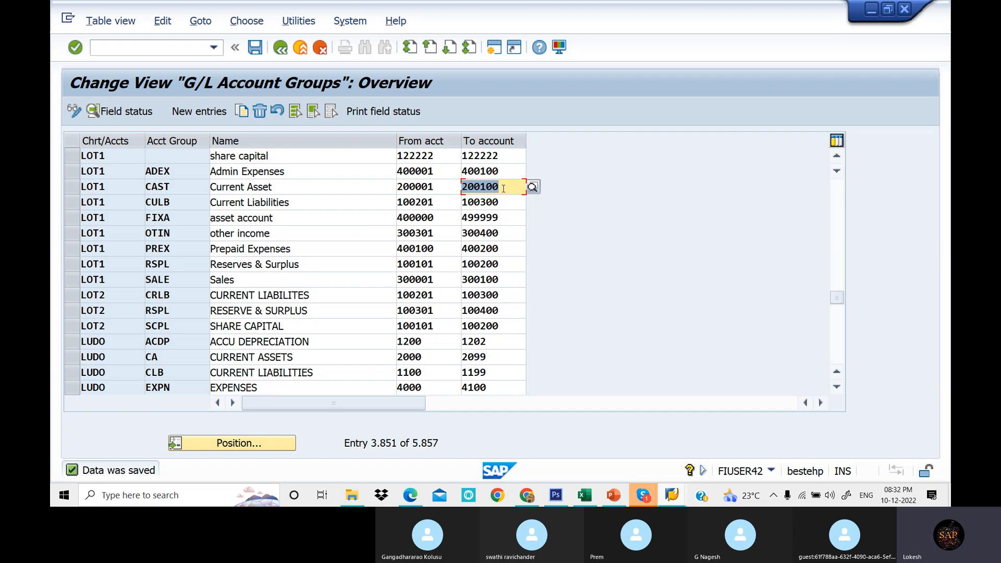
# - Review the fixed asset sub-accounts listed beside the account groups in the spreadsheet
pyautogui.click(592, 499)
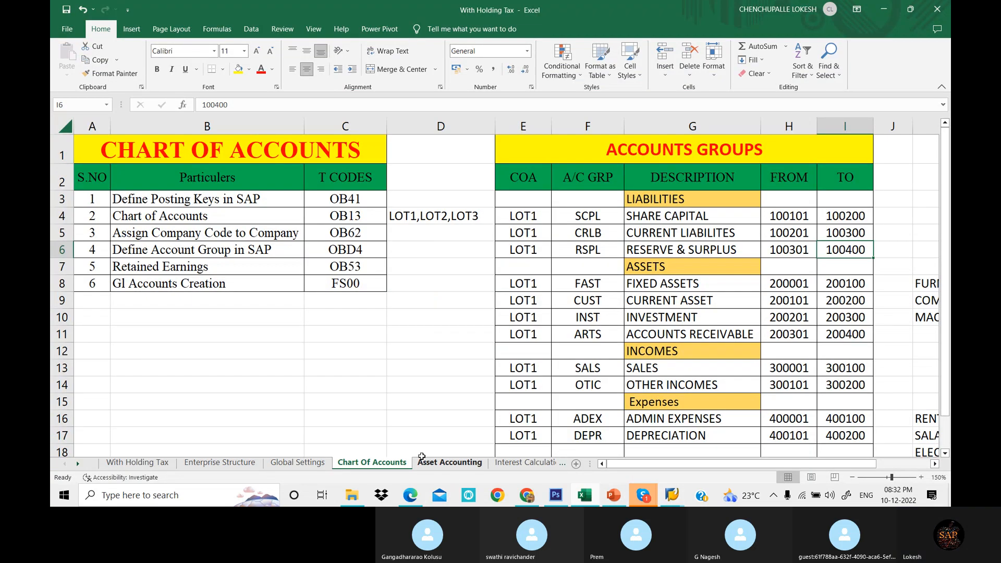
pyautogui.scroll(5, 888, 448)
pyautogui.click(580, 285)
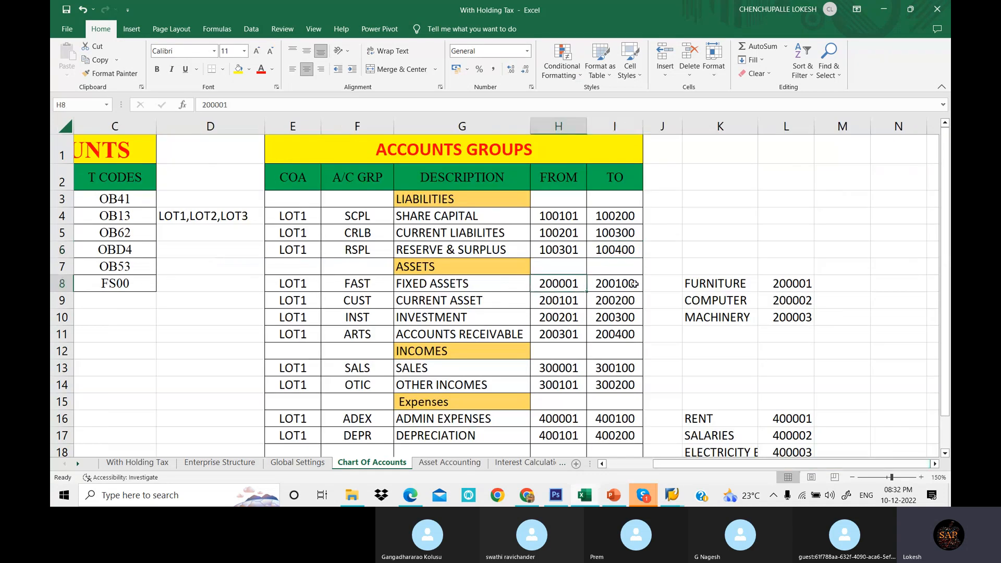
pyautogui.click(709, 284)
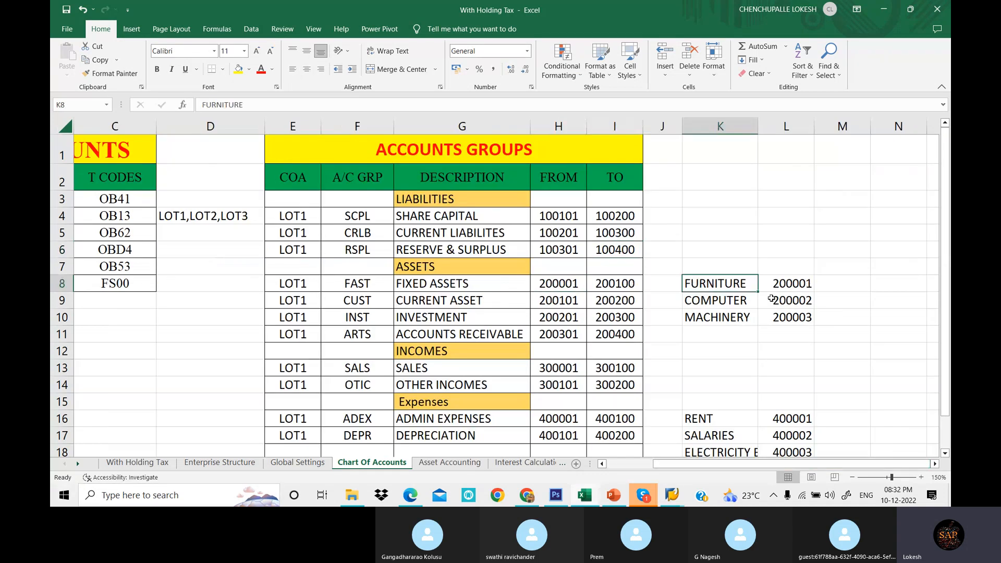
pyautogui.click(755, 301)
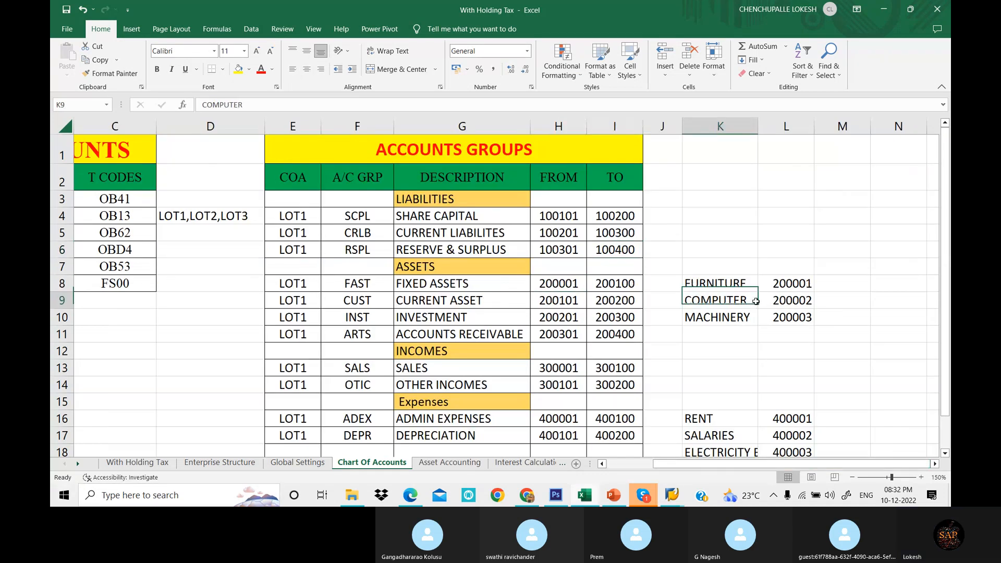
pyautogui.click(806, 301)
pyautogui.click(735, 319)
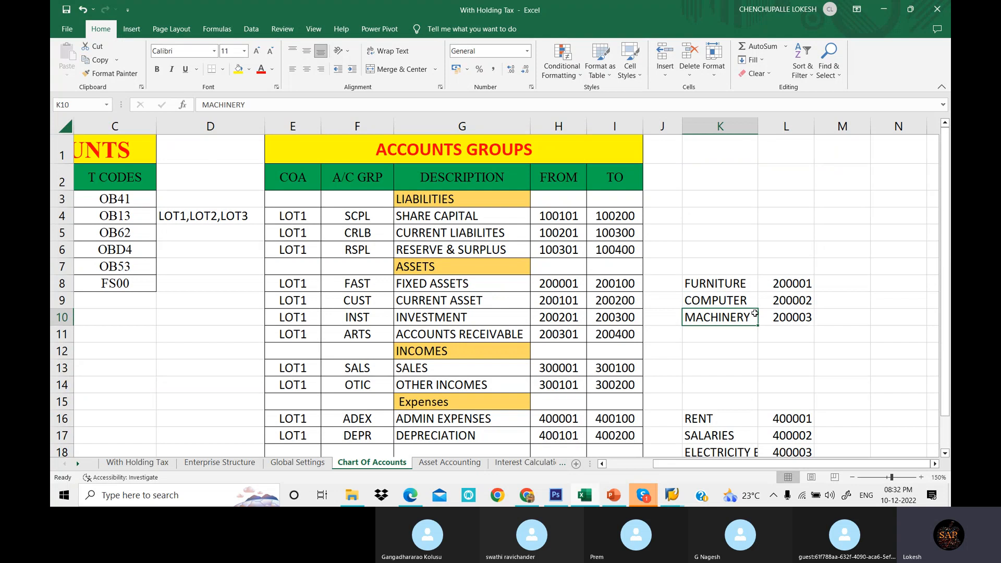
# - Review the expense sub-accounts and the admin expenses and depreciation ranges in the spreadsheet
pyautogui.scroll(-1, 704, 316)
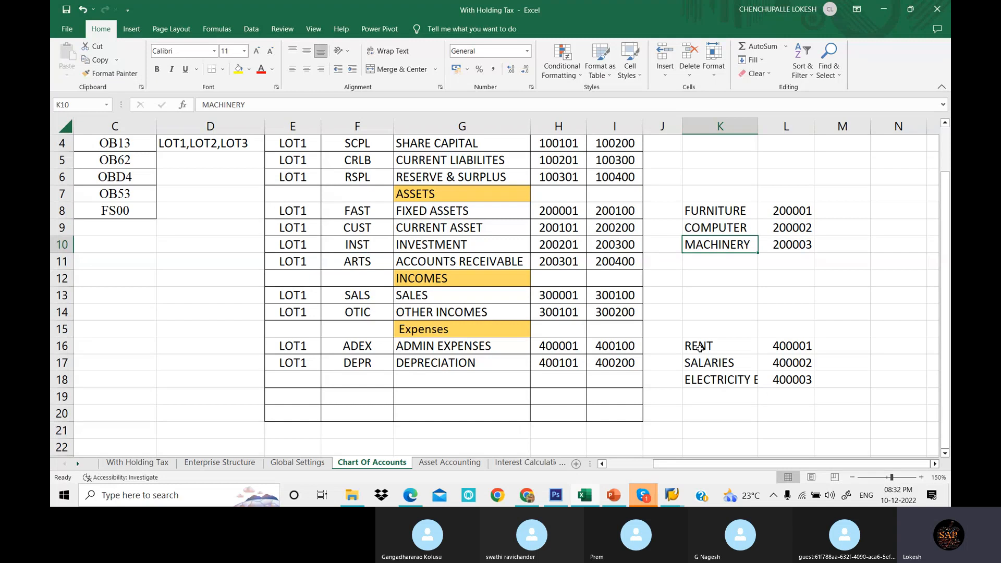
pyautogui.click(716, 348)
pyautogui.click(791, 346)
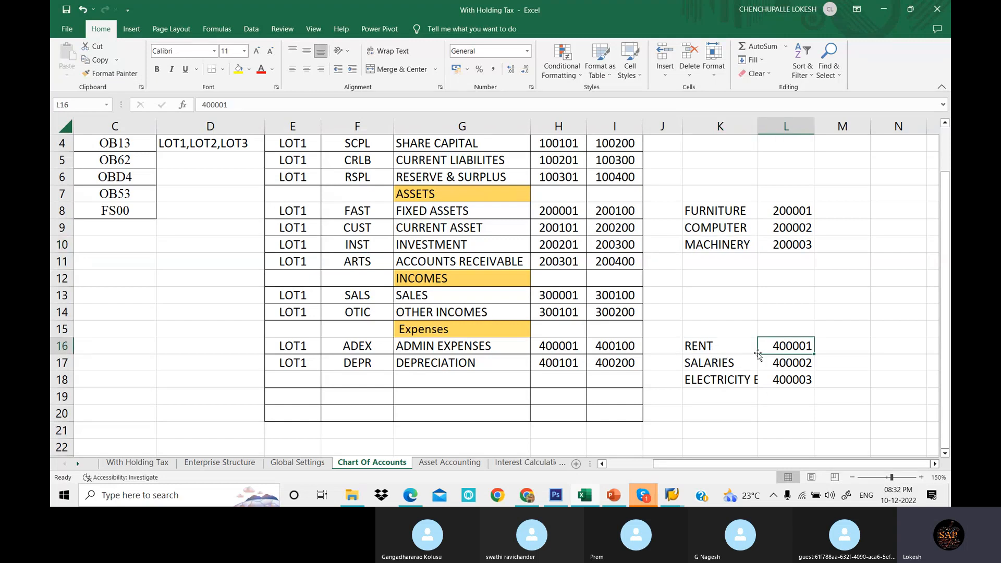
pyautogui.click(742, 361)
pyautogui.click(797, 363)
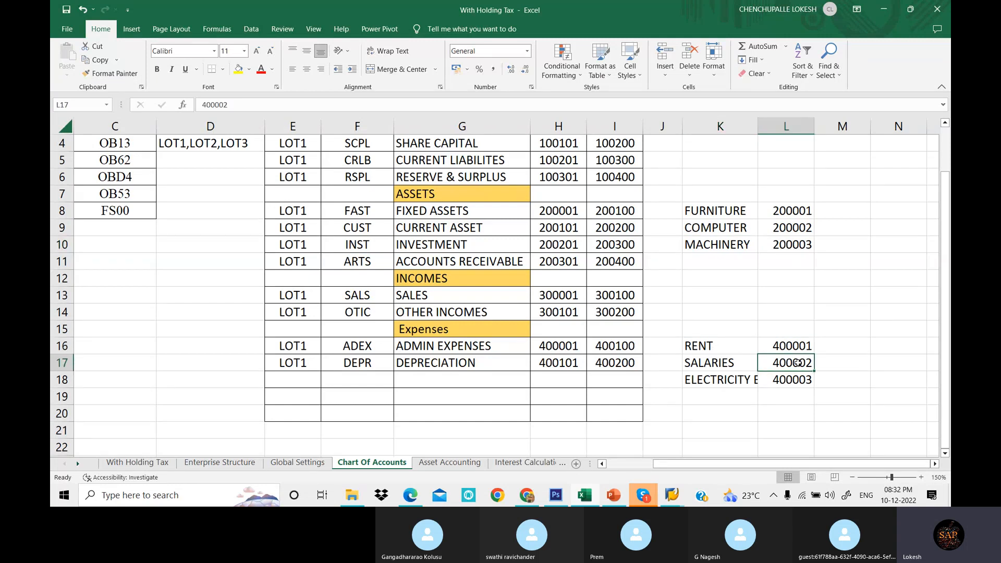
pyautogui.click(732, 382)
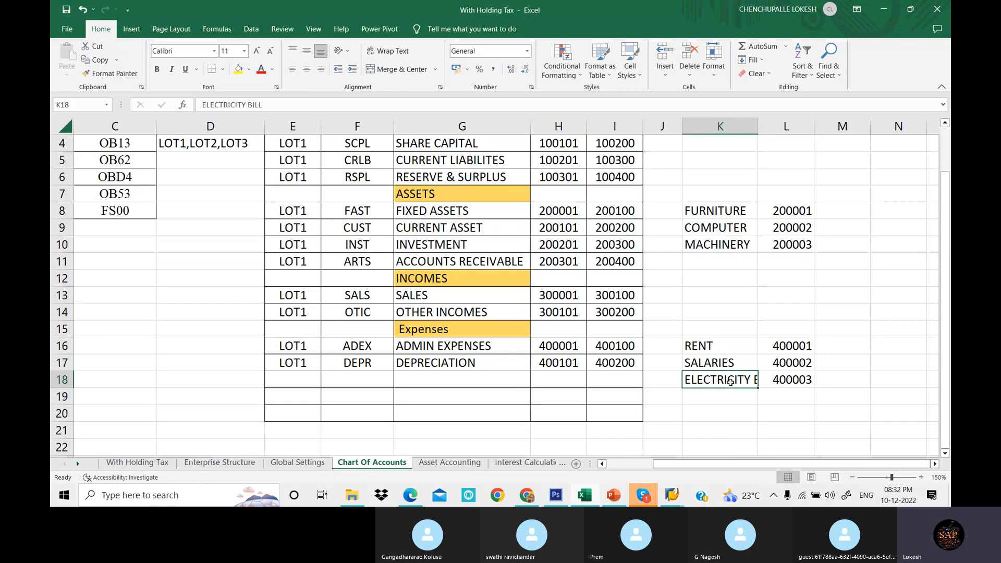
pyautogui.click(787, 382)
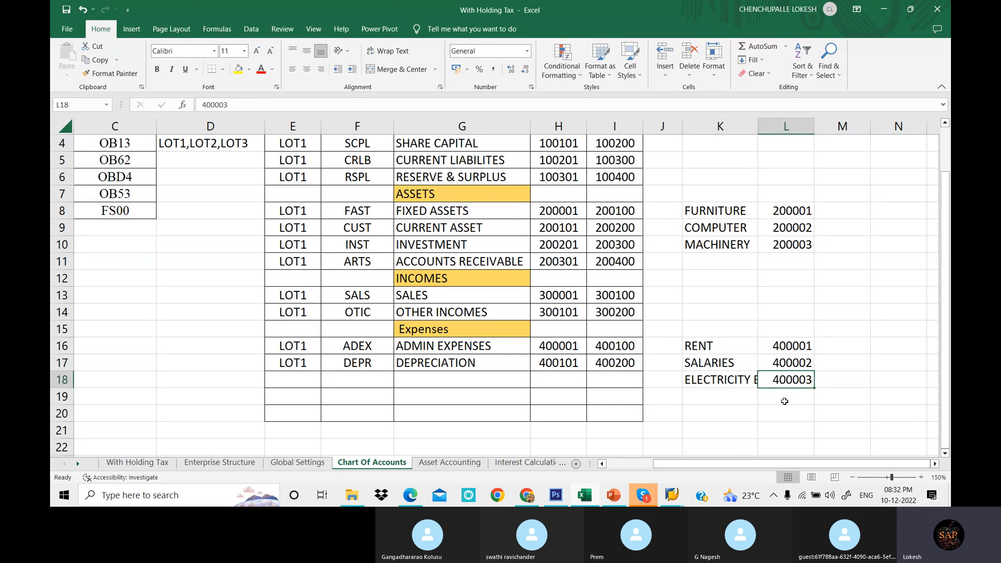
pyautogui.click(612, 346)
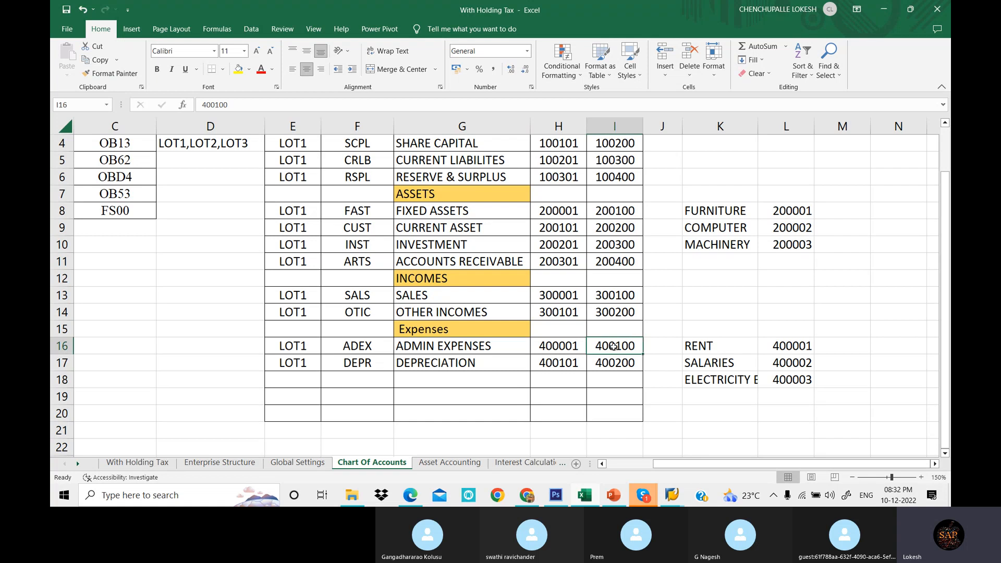
pyautogui.moveTo(717, 348); pyautogui.dragTo(717, 379)
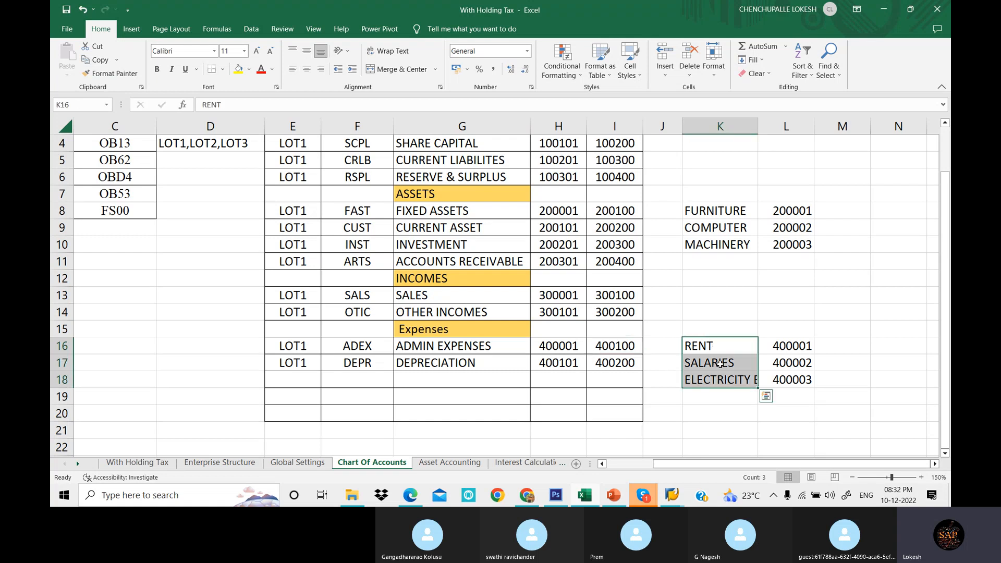
pyautogui.click(636, 346)
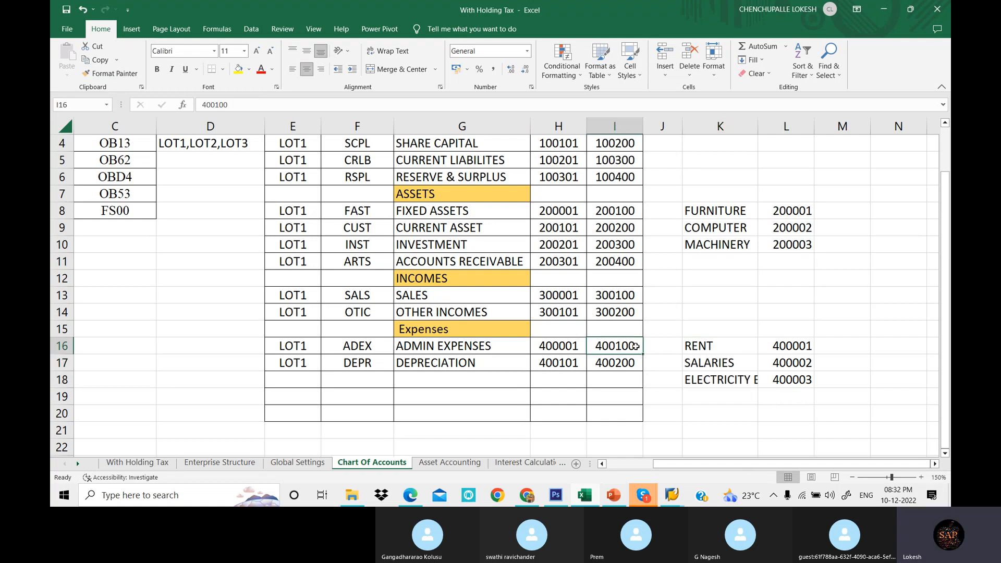
pyautogui.click(578, 367)
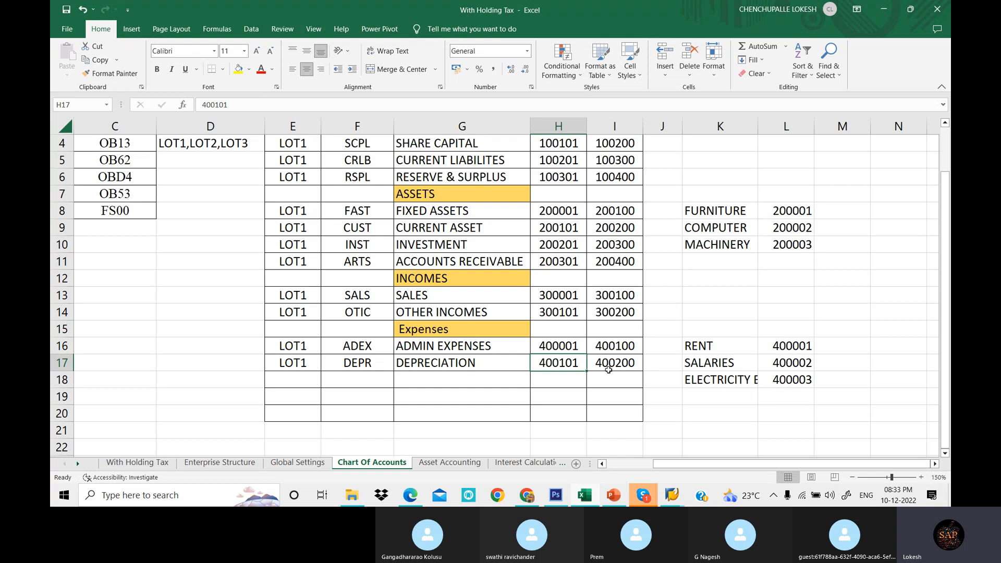
pyautogui.click(626, 366)
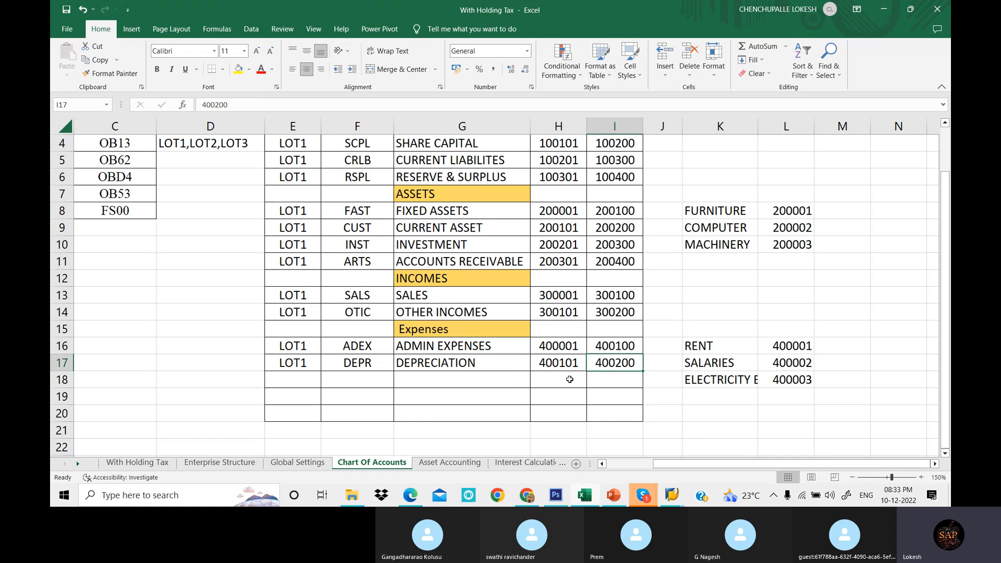
# - Enter 400201 as the from-account in the new row below Depreciation
pyautogui.hotkey('ctrl', 'c')
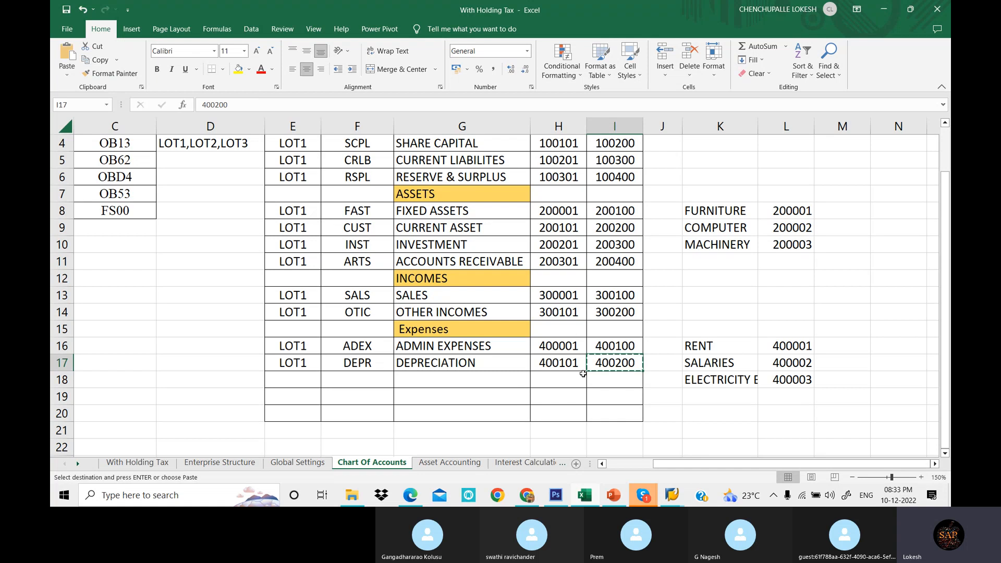
pyautogui.click(573, 379)
pyautogui.hotkey('ctrl', 'v')
pyautogui.press('Escape')
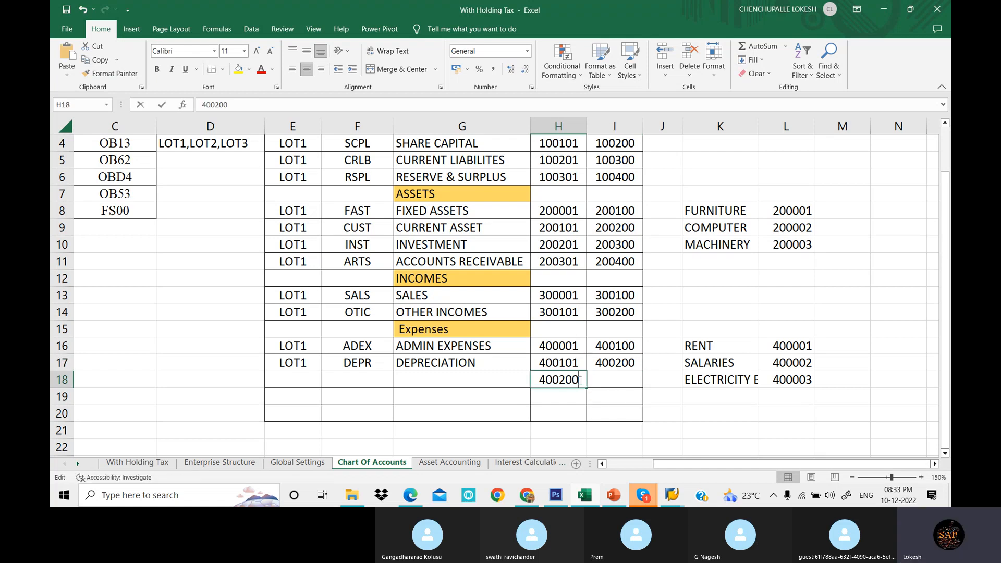
pyautogui.doubleClick(578, 380)
pyautogui.press('BackSpace')
pyautogui.write('1')
pyautogui.click(614, 381)
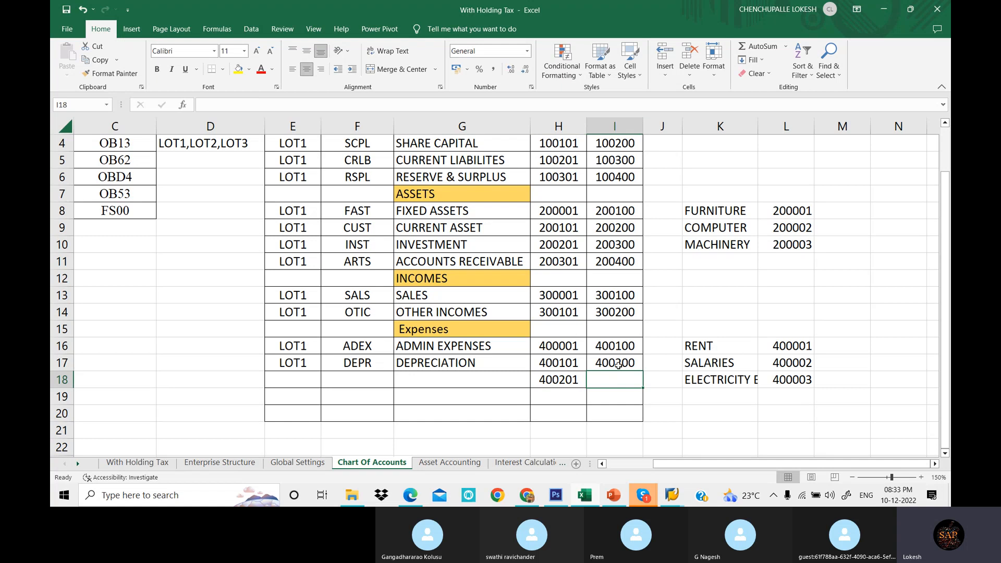
# - Enter 400300 as the to-account in that new expenses row
pyautogui.click(616, 363)
pyautogui.hotkey('ctrl', 'c')
pyautogui.click(612, 382)
pyautogui.hotkey('ctrl', 'v')
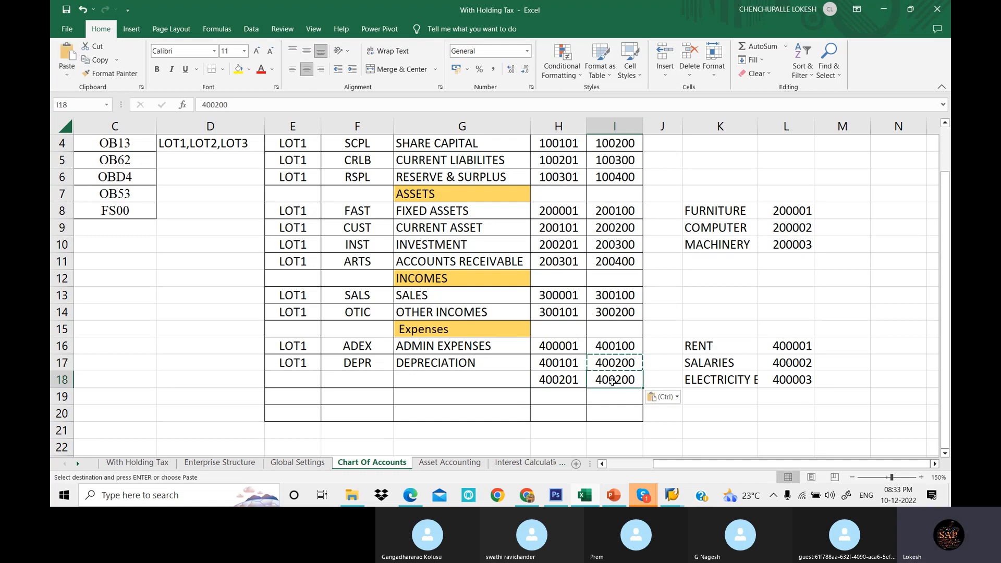
pyautogui.doubleClick(624, 379)
pyautogui.press('BackSpace')
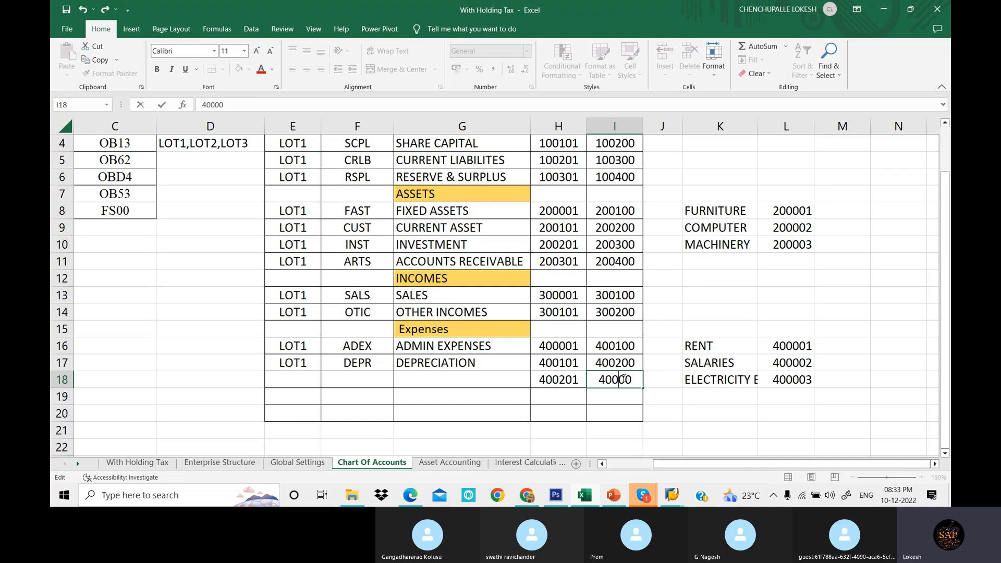
pyautogui.write('3')
pyautogui.press('Return')
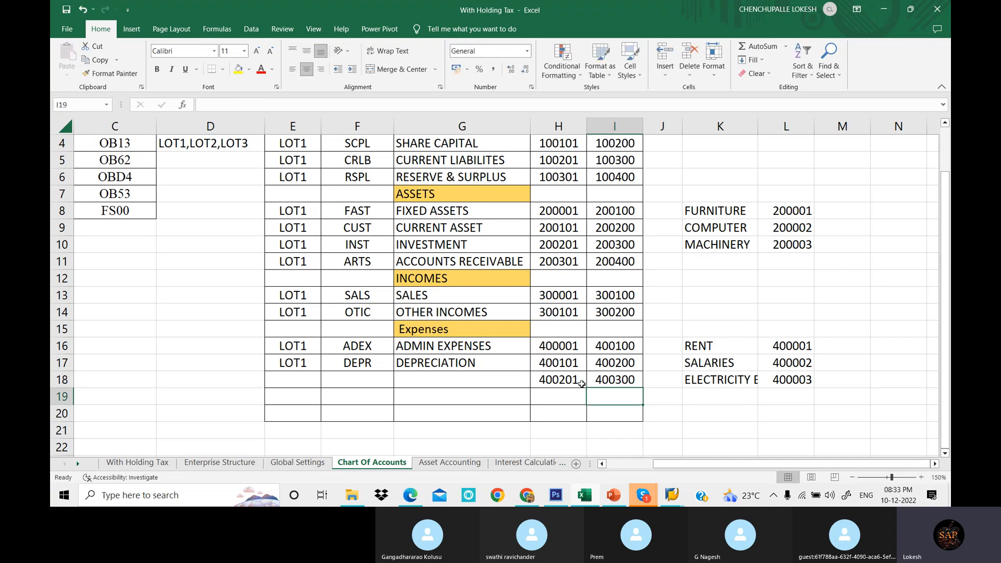
pyautogui.click(579, 382)
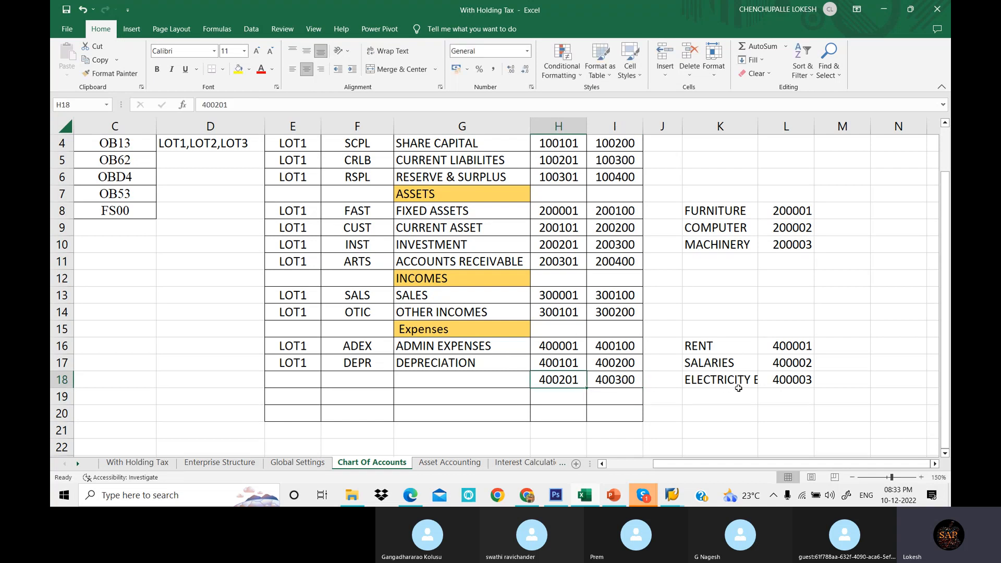
# - Enter 400301 as the from-account in the row below the new expenses range in the spreadsheet
pyautogui.click(573, 365)
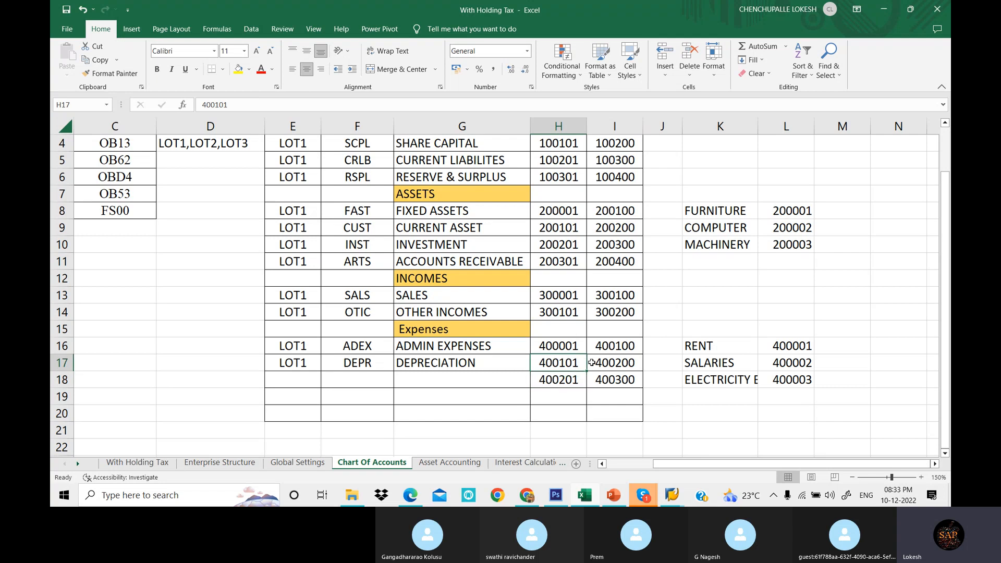
pyautogui.moveTo(477, 361); pyautogui.dragTo(617, 362)
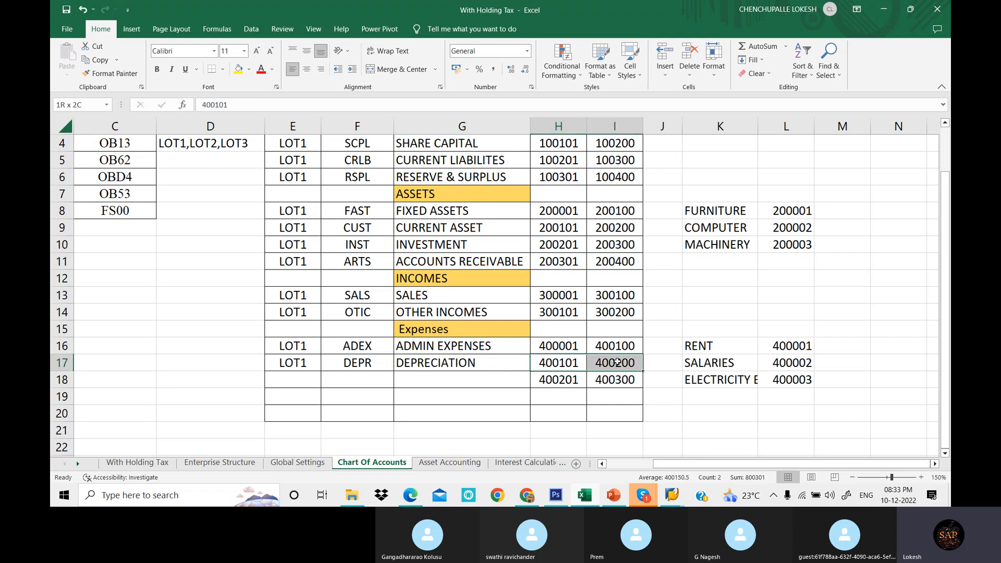
pyautogui.click(501, 365)
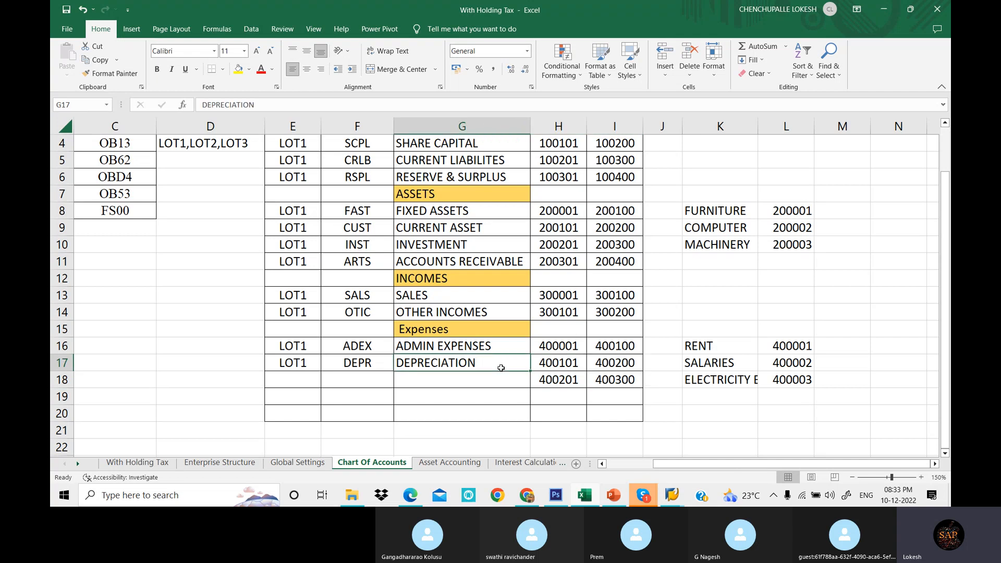
pyautogui.click(623, 363)
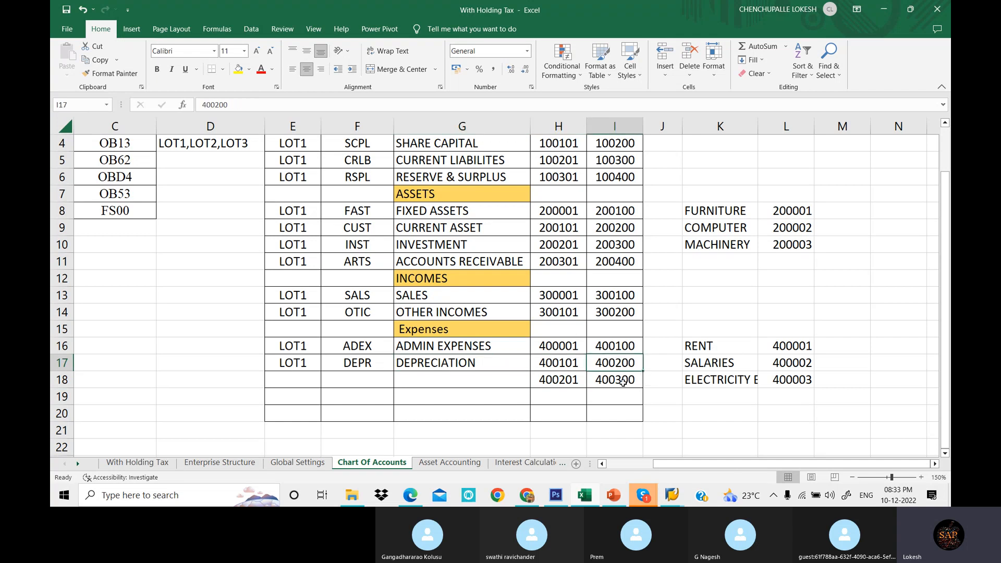
pyautogui.click(568, 381)
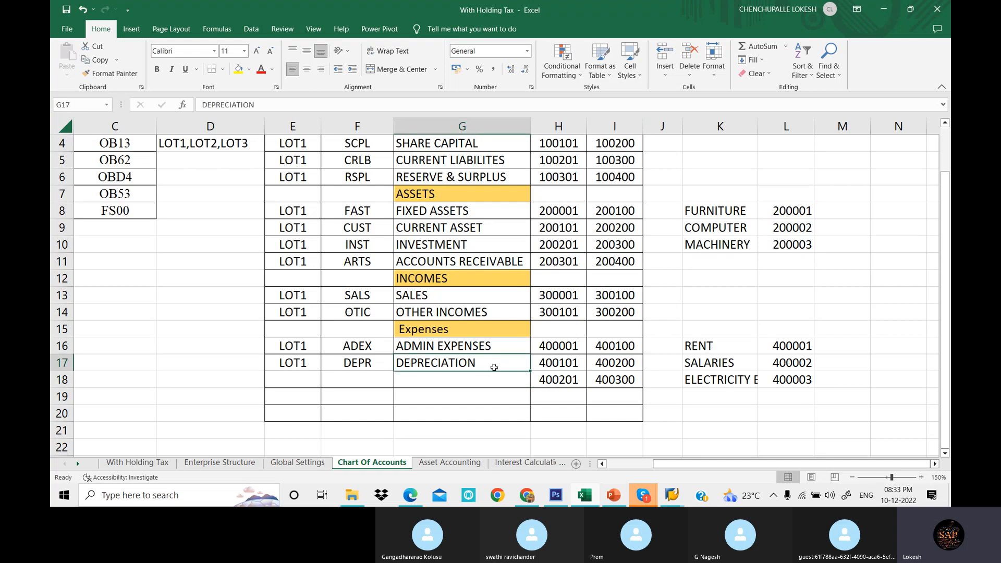
pyautogui.click(621, 365)
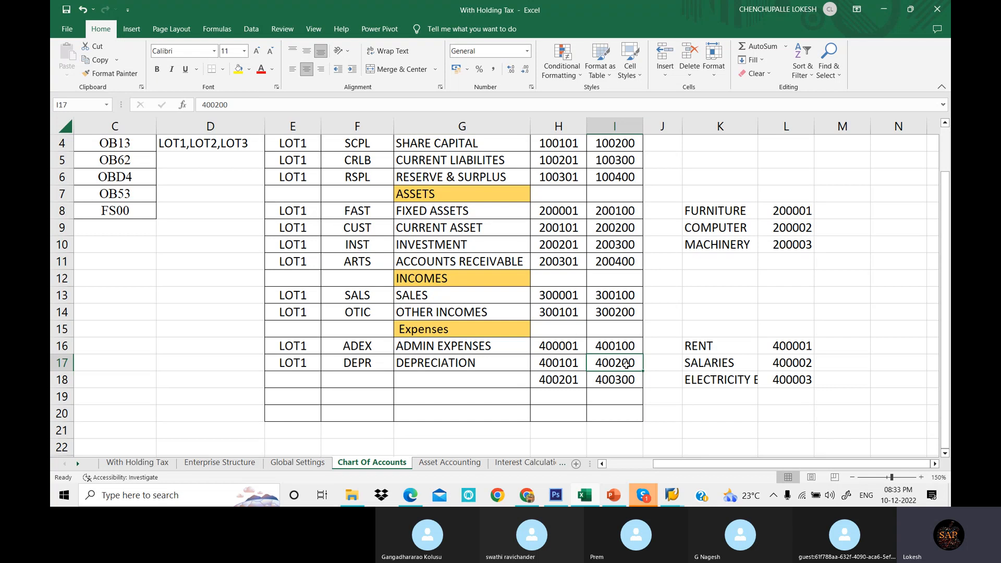
pyautogui.click(621, 382)
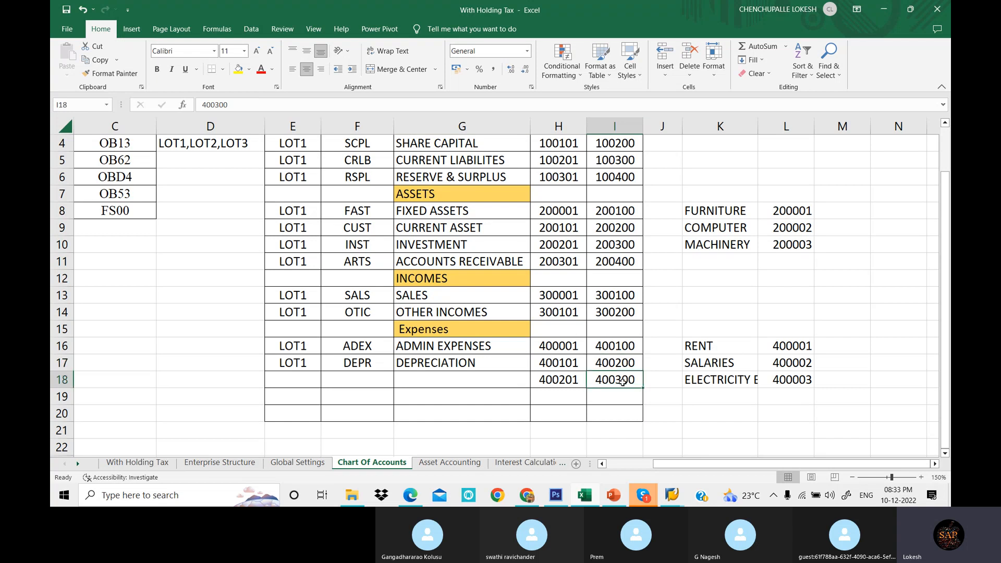
pyautogui.hotkey('ctrl', 'c')
pyautogui.click(580, 396)
pyautogui.hotkey('ctrl', 'v')
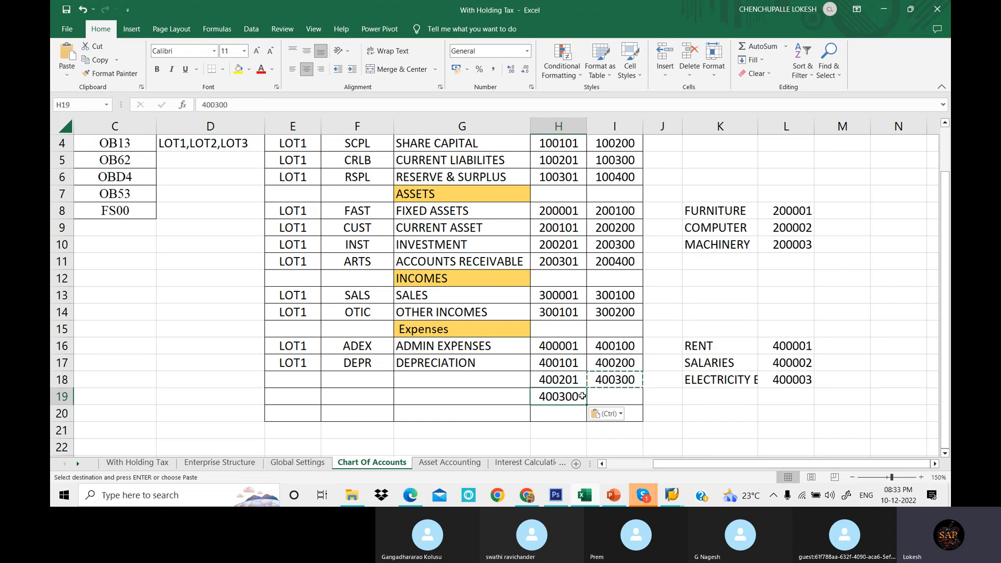
pyautogui.press('Escape')
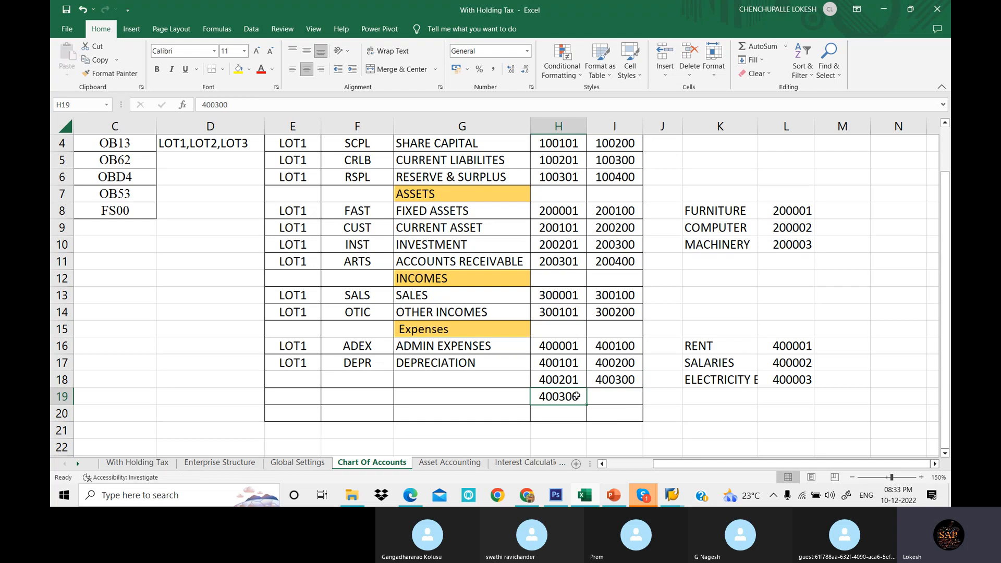
pyautogui.doubleClick(575, 394)
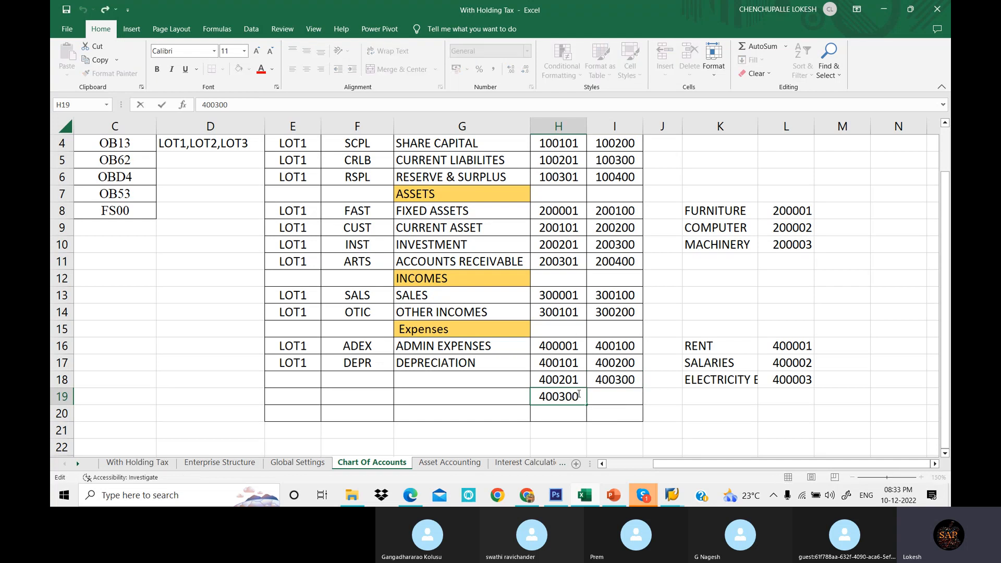
pyautogui.press('BackSpace')
pyautogui.write('1')
pyautogui.click(597, 410)
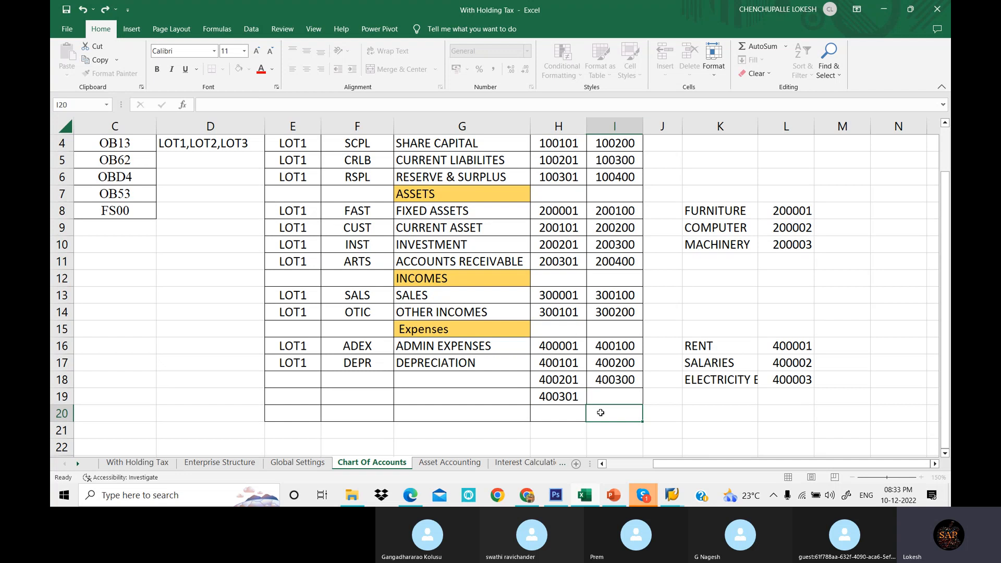
# - Copy the ADMIN EXPENSES description into the new expenses row below Depreciation
pyautogui.click(498, 366)
pyautogui.click(535, 394)
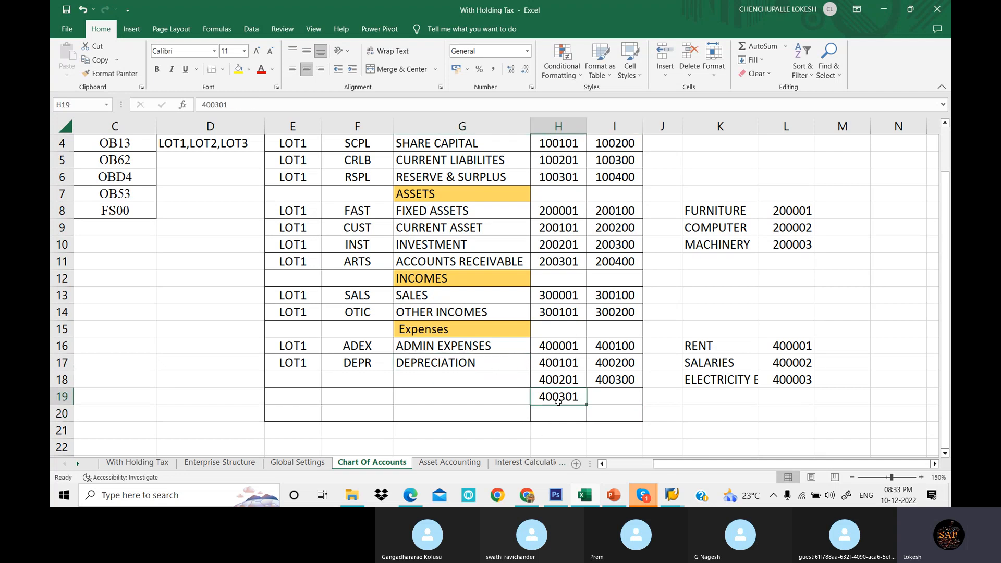
pyautogui.click(566, 381)
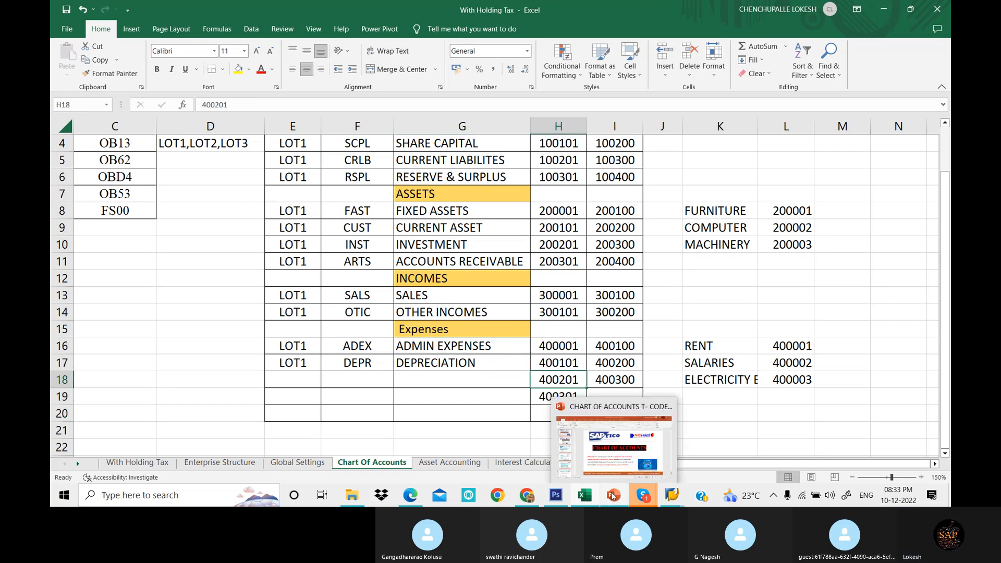
pyautogui.click(496, 347)
pyautogui.click(509, 384)
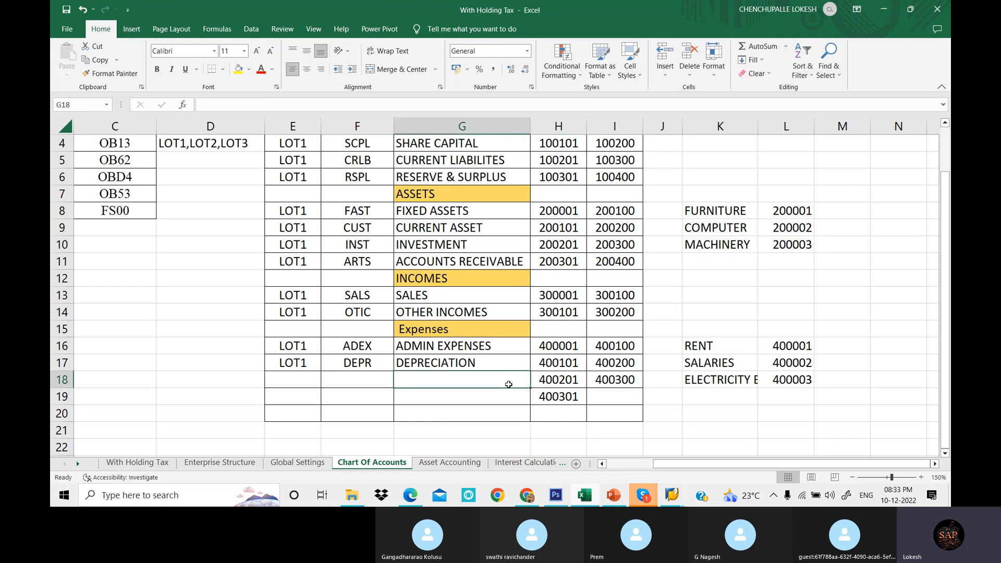
pyautogui.click(493, 347)
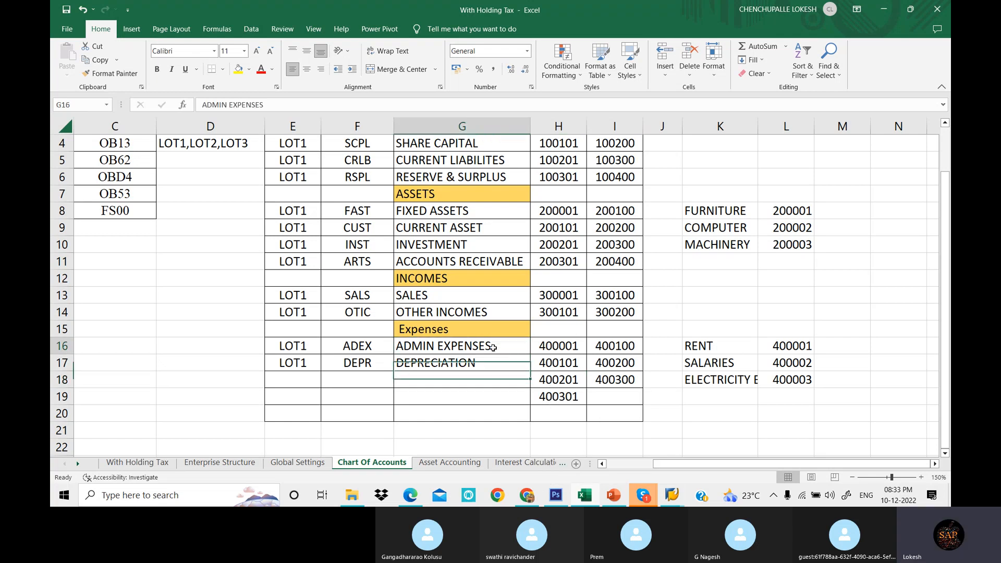
pyautogui.hotkey('ctrl', 'c')
pyautogui.click(495, 380)
pyautogui.hotkey('ctrl', 'v')
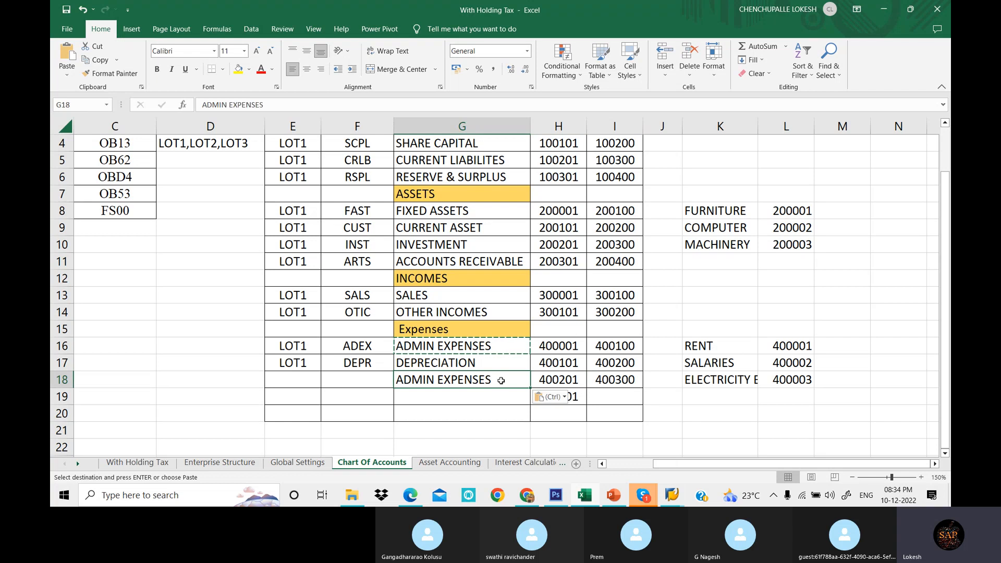
pyautogui.press('Escape')
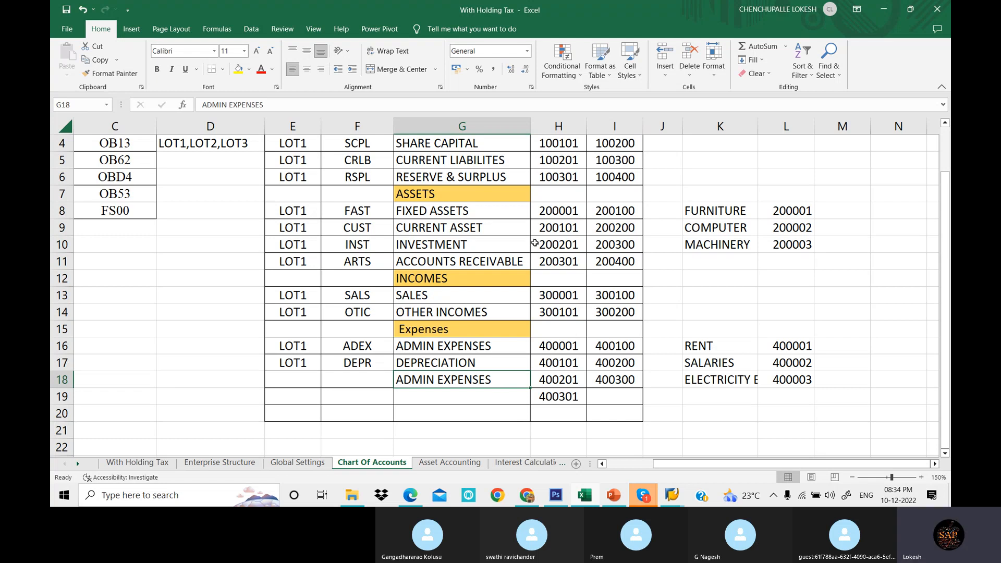
# - Switch back to the G/L Account Groups overview in SAP
pyautogui.scroll(1, 535, 243)
pyautogui.click(462, 266)
pyautogui.moveTo(642, 495)
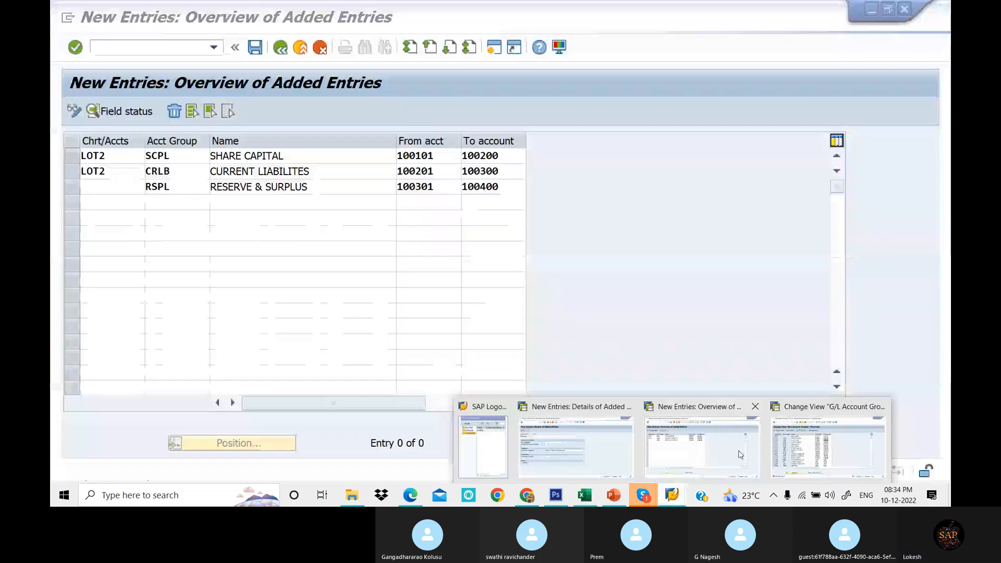
pyautogui.click(748, 453)
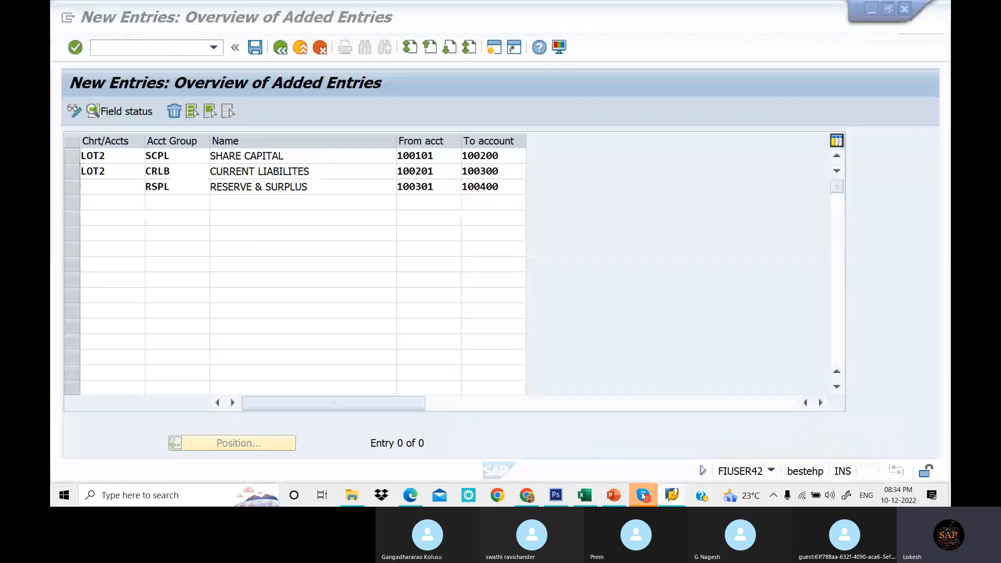
pyautogui.moveTo(643, 494)
pyautogui.click(783, 443)
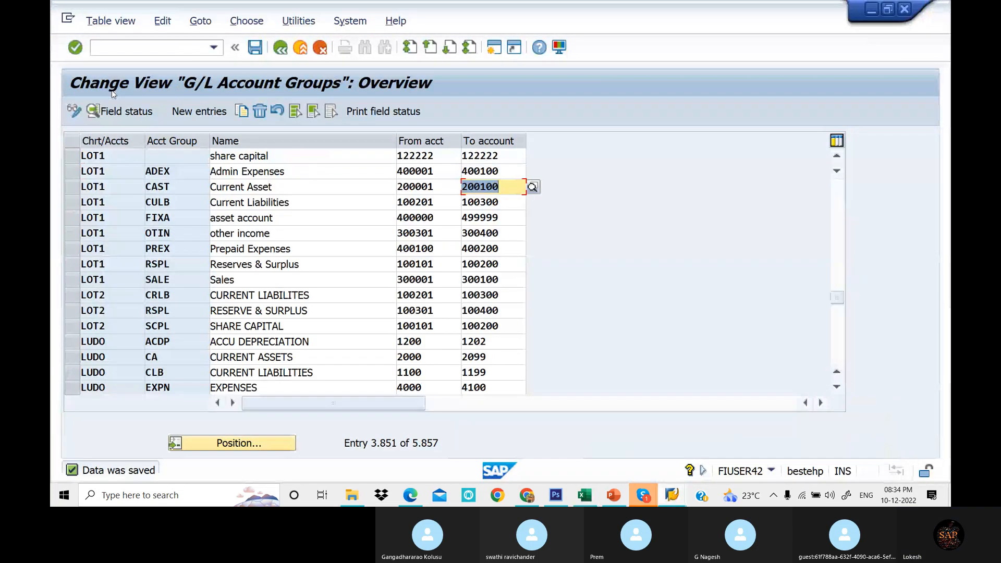
pyautogui.click(183, 47)
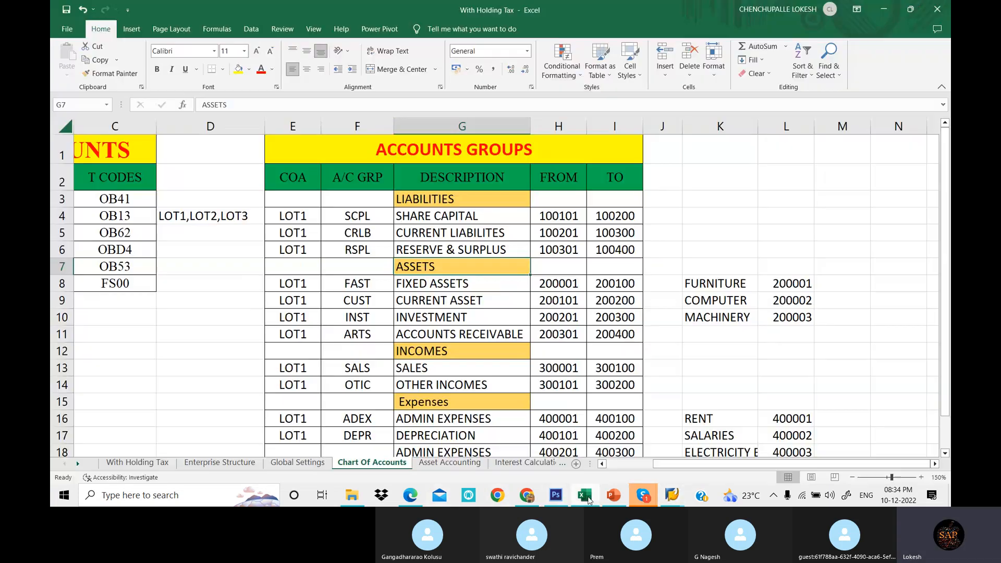
# - Open transaction OB53 for retained earnings with chart of accounts LOT1
pyautogui.click(588, 498)
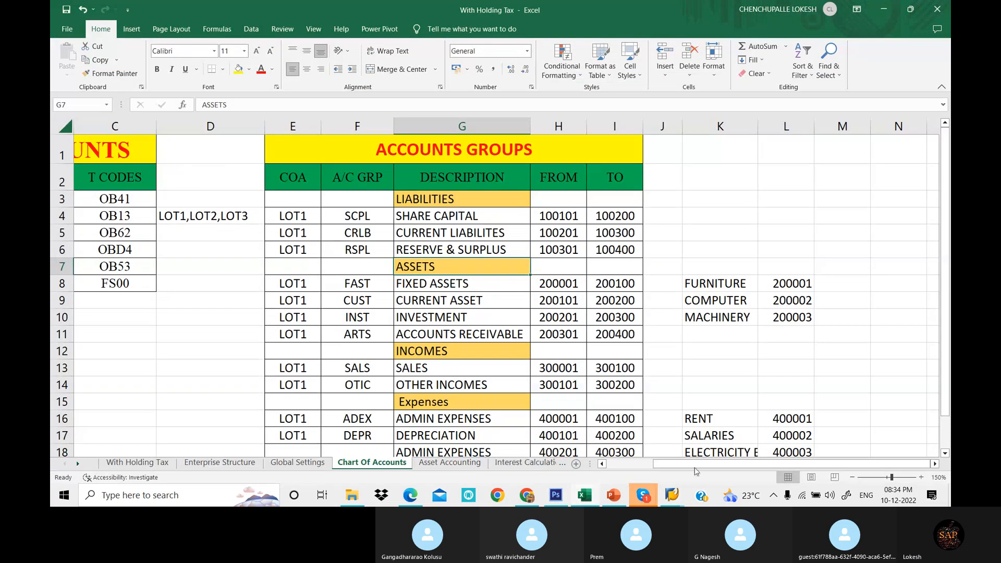
pyautogui.click(606, 463)
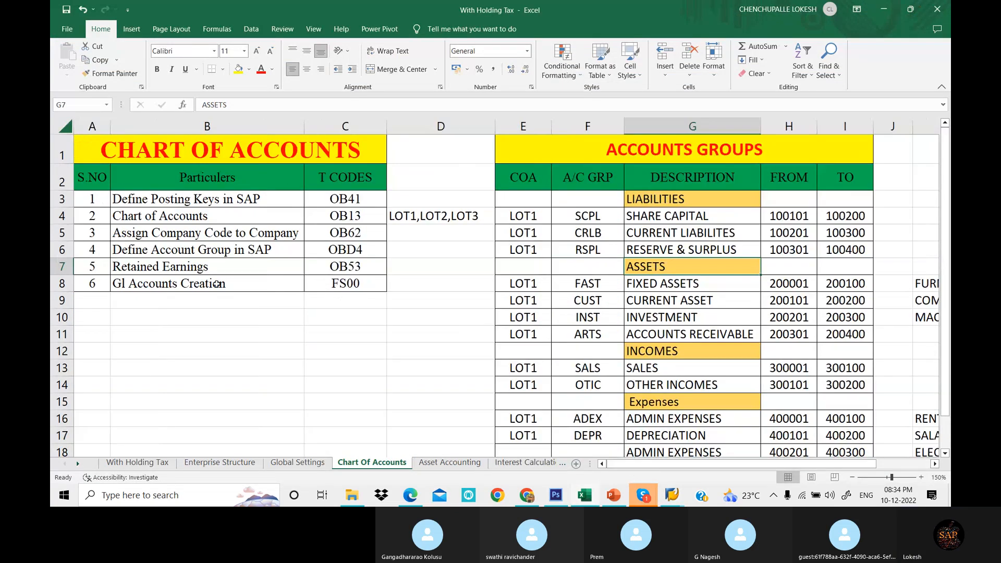
pyautogui.click(323, 268)
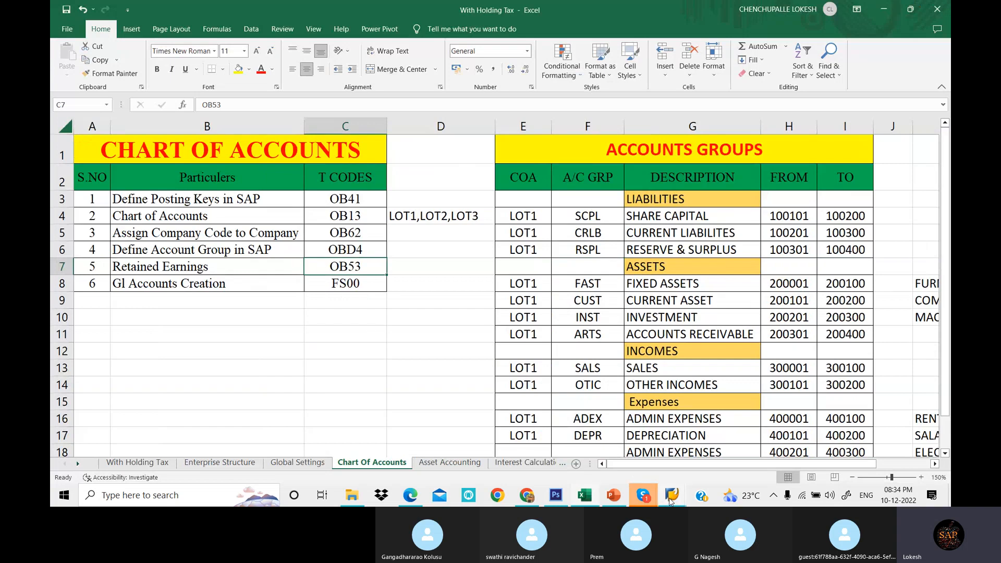
pyautogui.moveTo(671, 502)
pyautogui.click(907, 469)
pyautogui.click(129, 48)
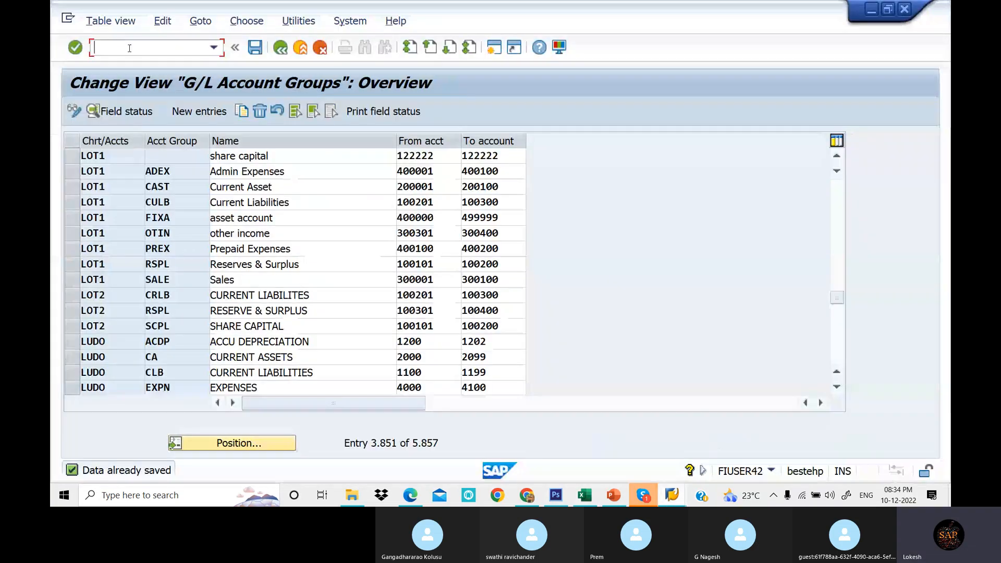
pyautogui.write('/NOB53')
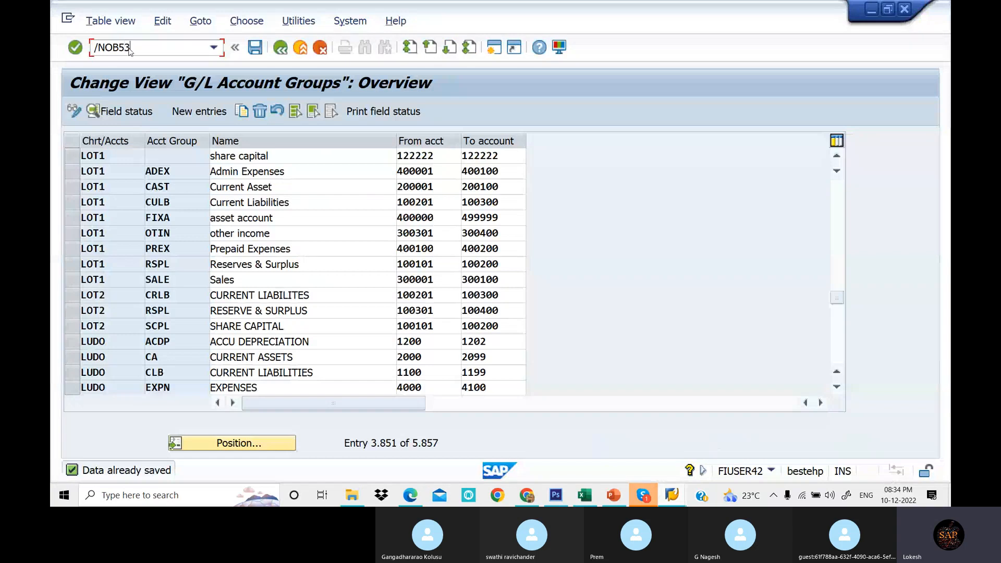
pyautogui.press('Return')
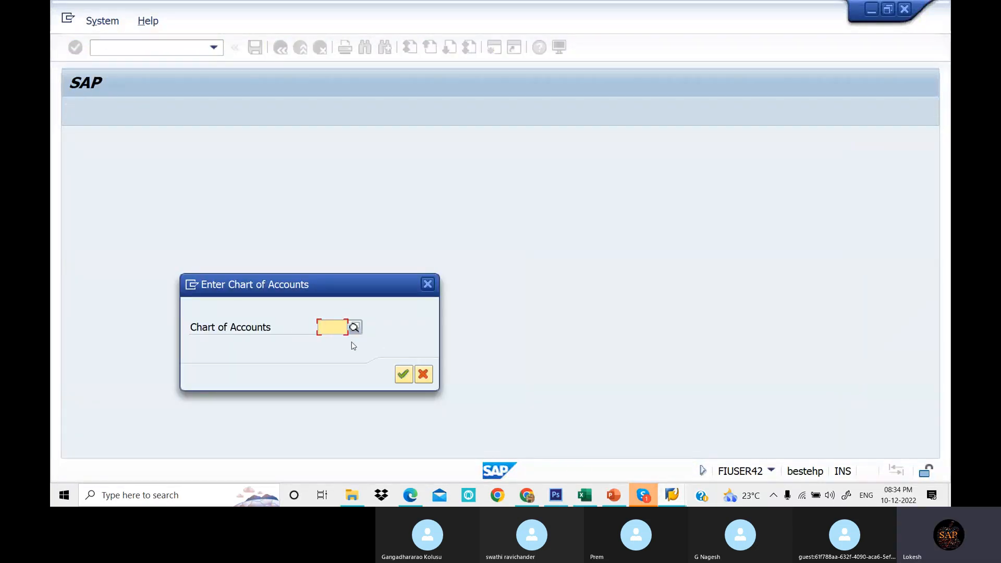
pyautogui.write('LOT1')
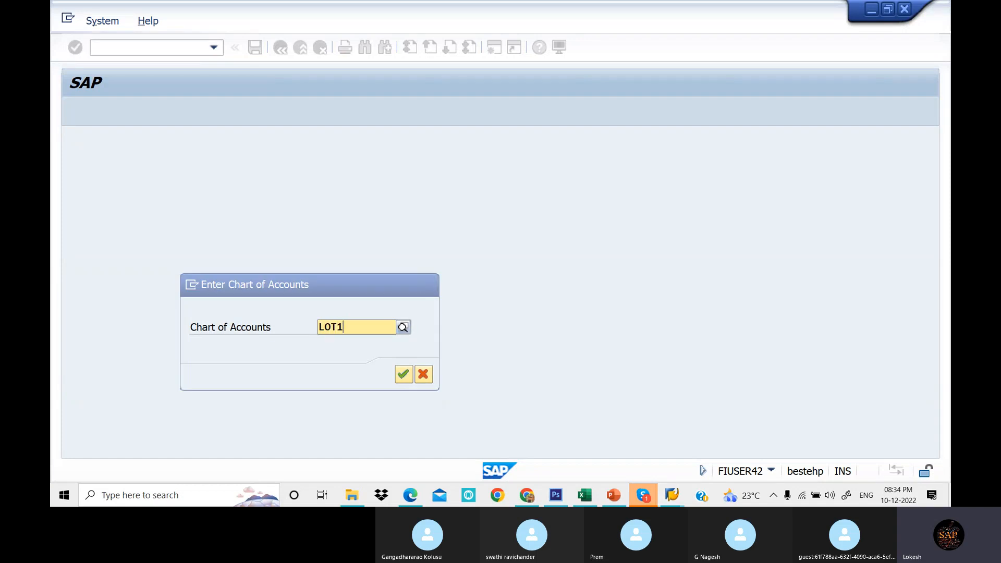
pyautogui.press('Return')
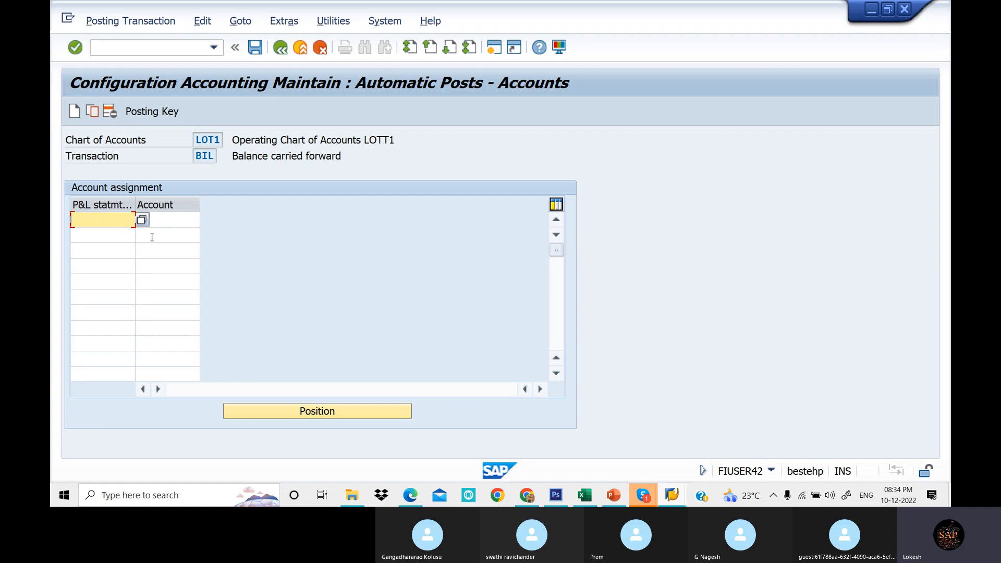
# - Assign account 100100 to P&L statement type X as the retained earnings account
pyautogui.press('Tab')
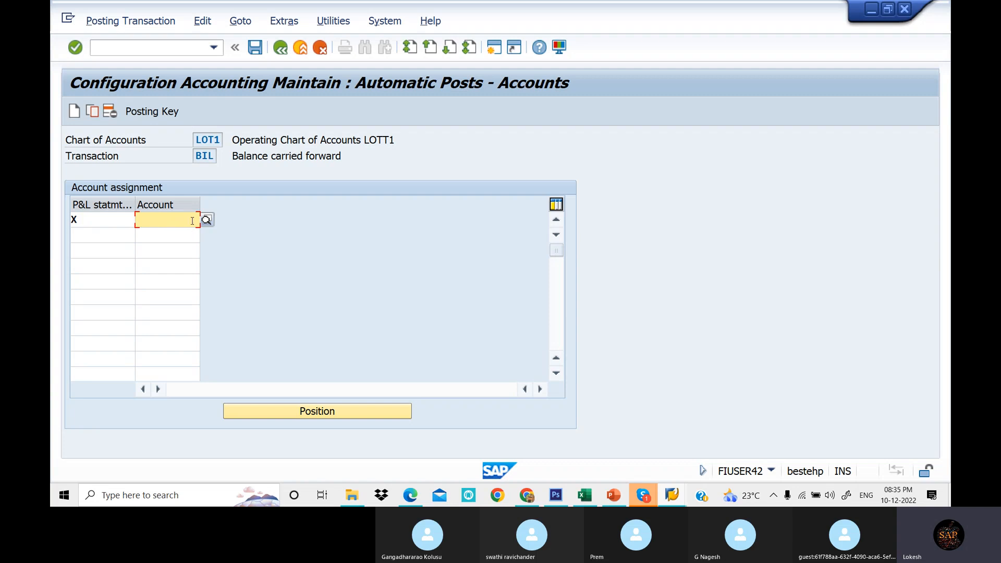
pyautogui.write('100')
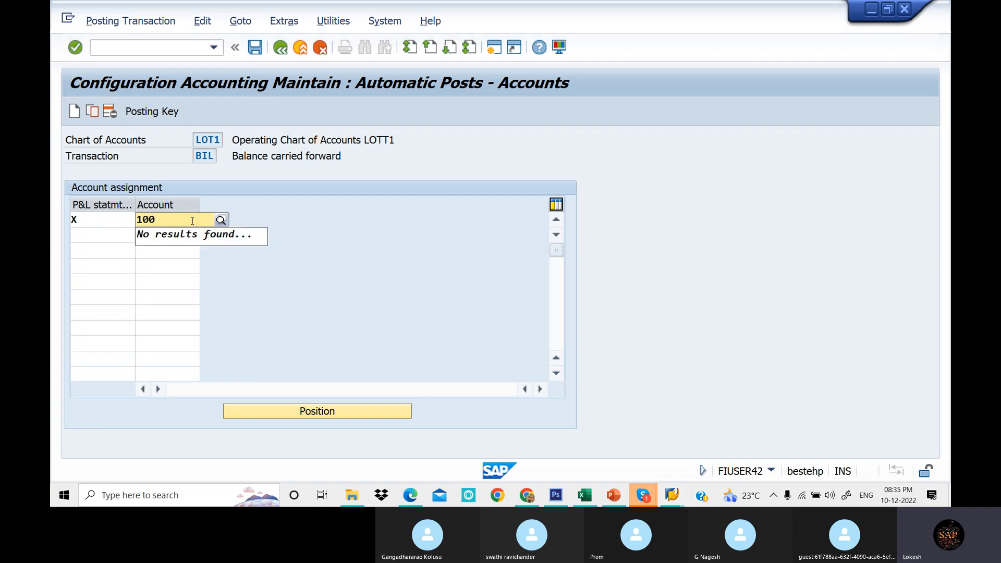
pyautogui.press('BackSpace')
pyautogui.press('BackSpace')
pyautogui.press('BackSpace')
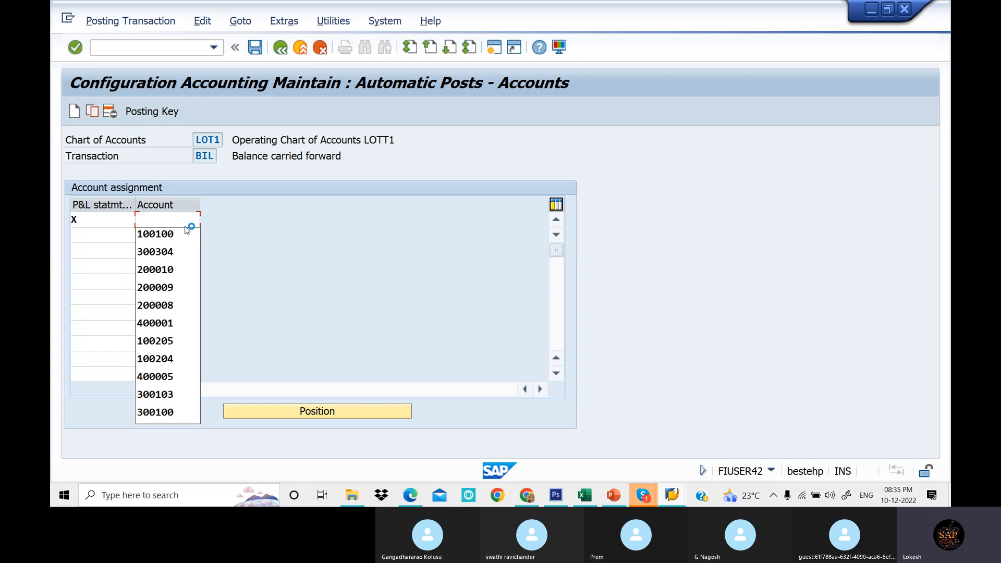
pyautogui.click(187, 234)
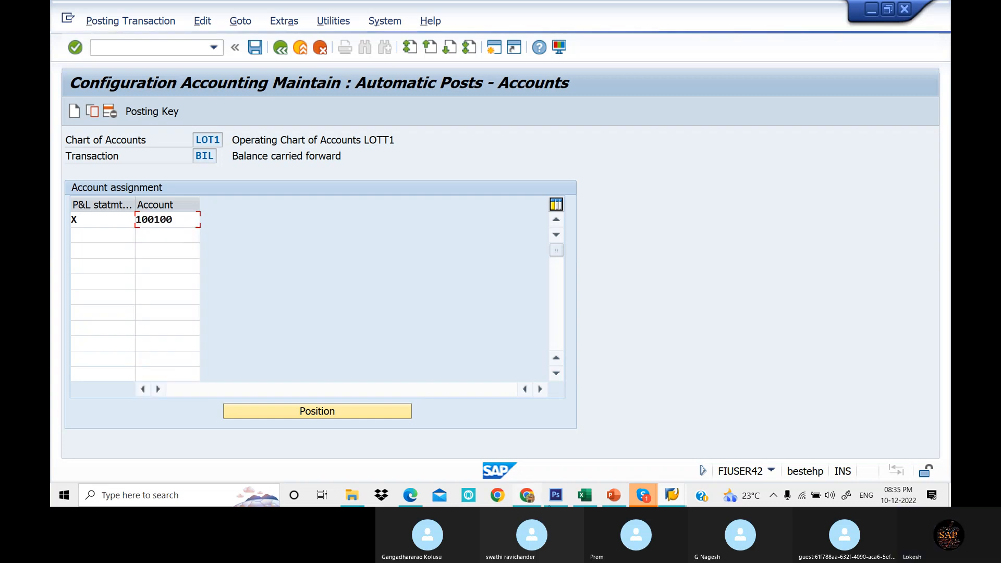
# - Compare the entry with the OB53 example in the chart of accounts configuration PDF
pyautogui.click(411, 495)
pyautogui.scroll(-5, 412, 301)
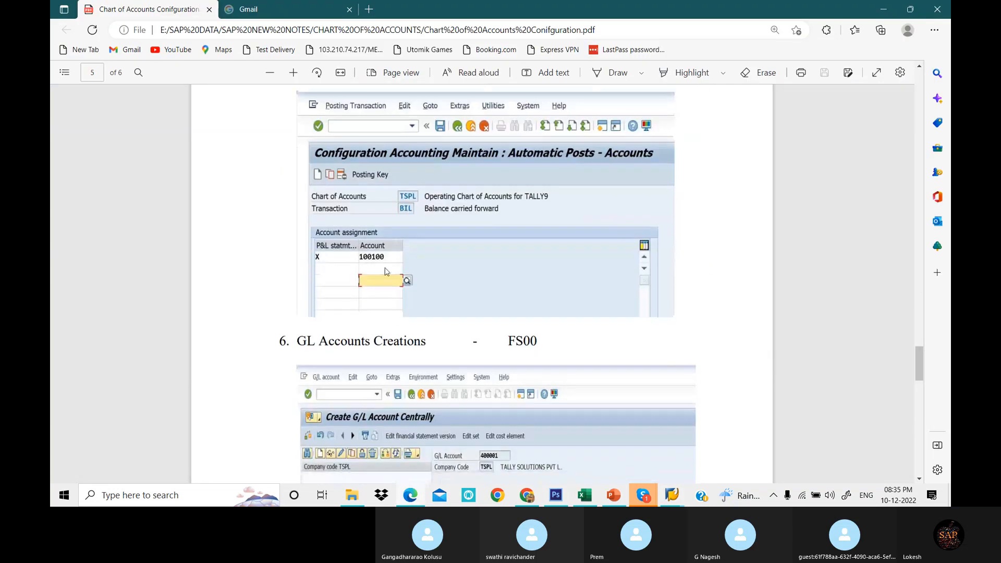
pyautogui.click(673, 491)
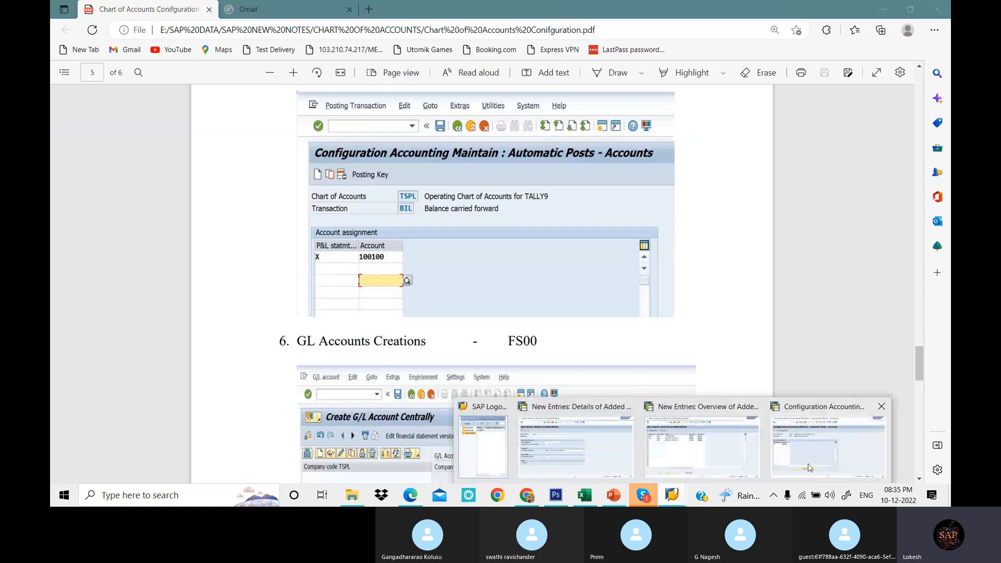
# - Save the retained earnings assignment for LOT1 under the existing customizing request
pyautogui.click(782, 448)
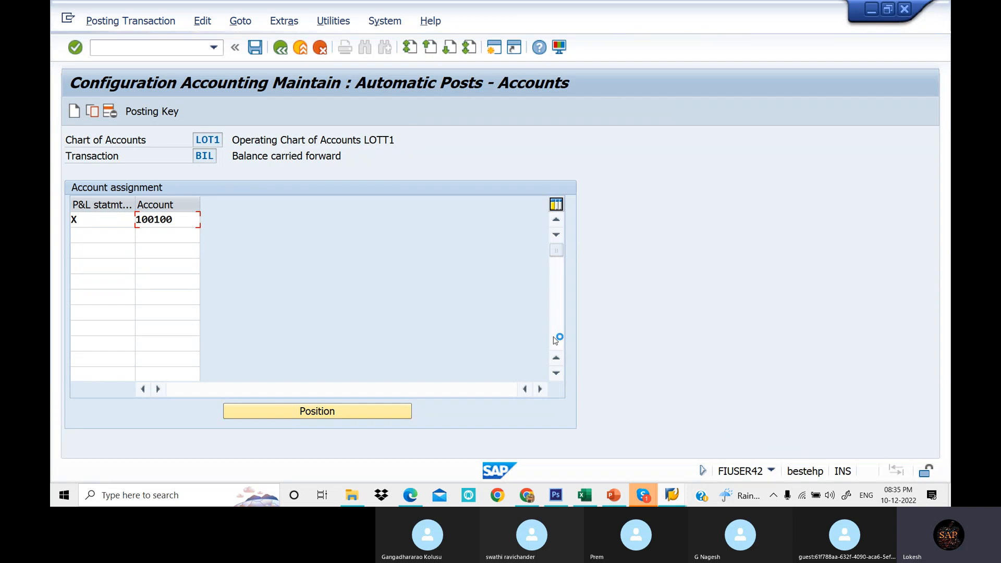
pyautogui.moveTo(671, 496)
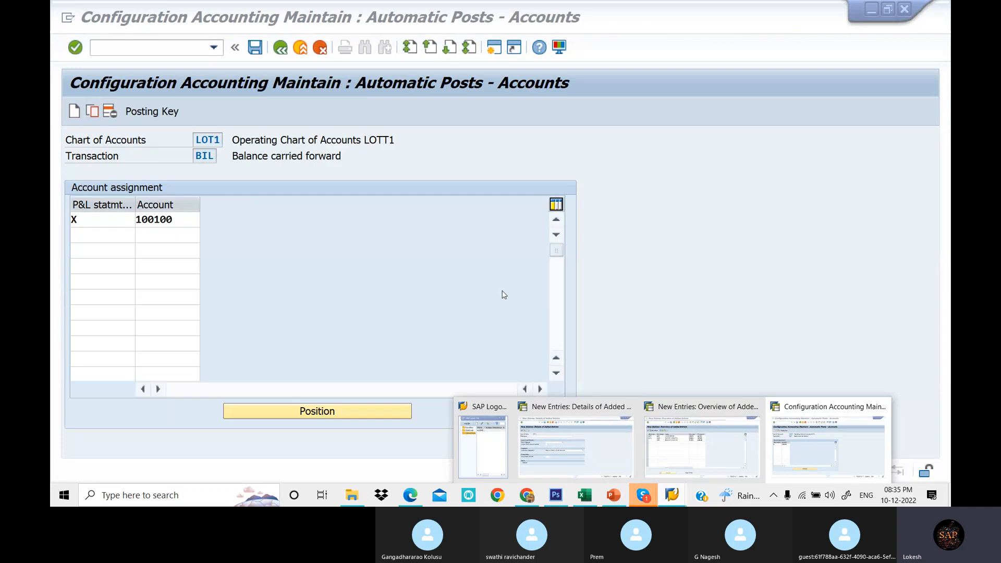
pyautogui.click(387, 257)
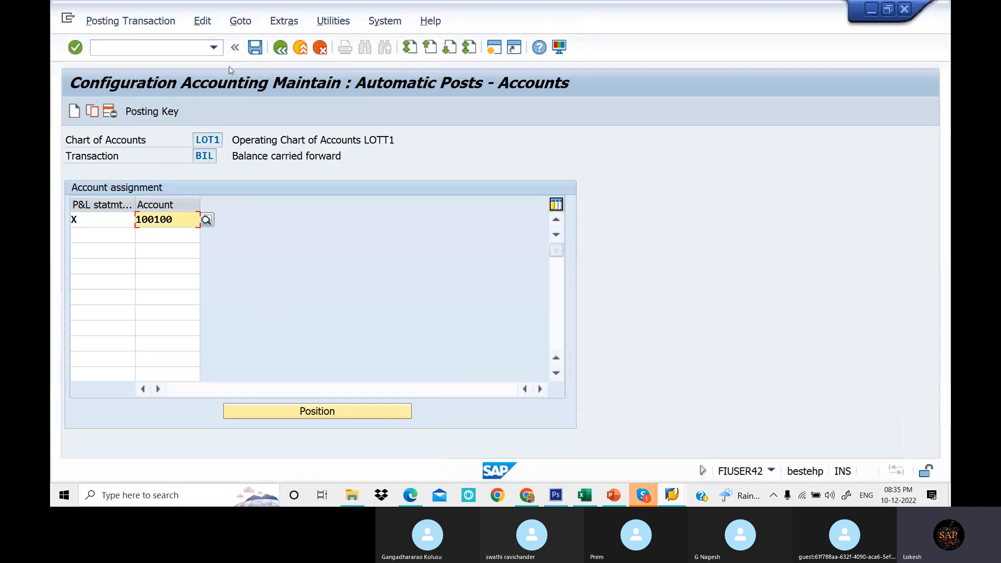
pyautogui.click(255, 47)
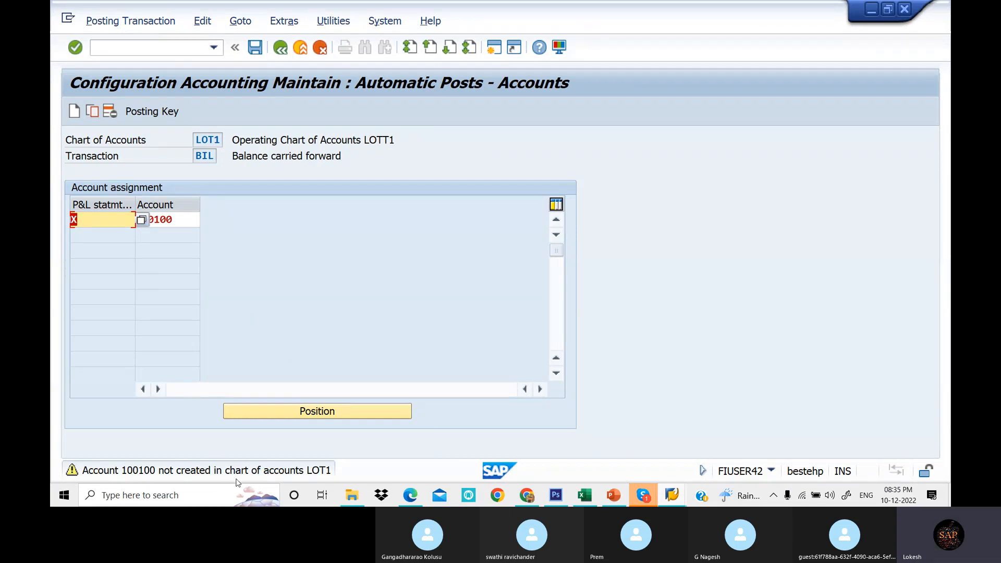
pyautogui.hotkey('ctrl', 's')
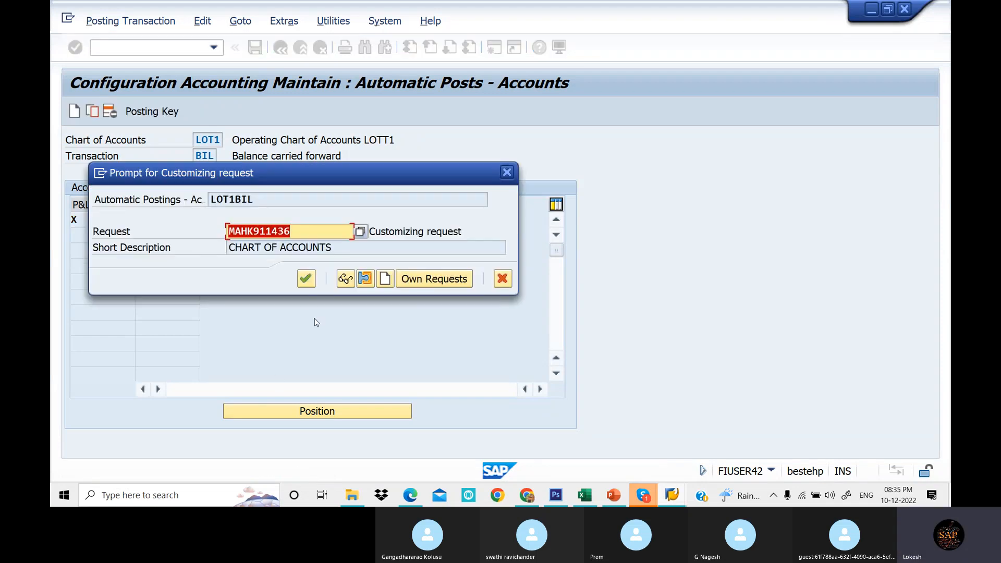
pyautogui.click(306, 278)
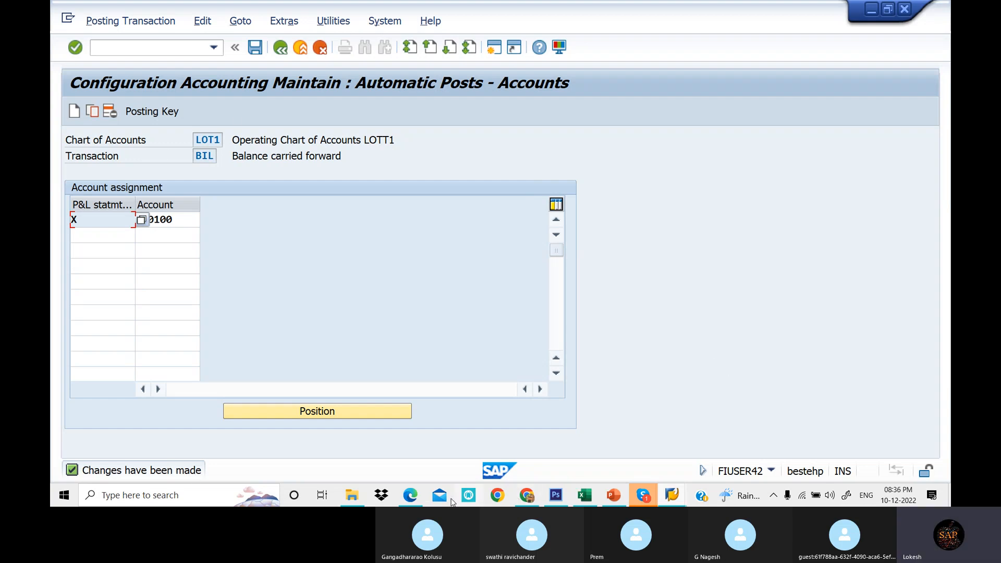
# - Review the GL Accounts Creations (FS00) section of the configuration PDF, then return to SAP
pyautogui.click(418, 501)
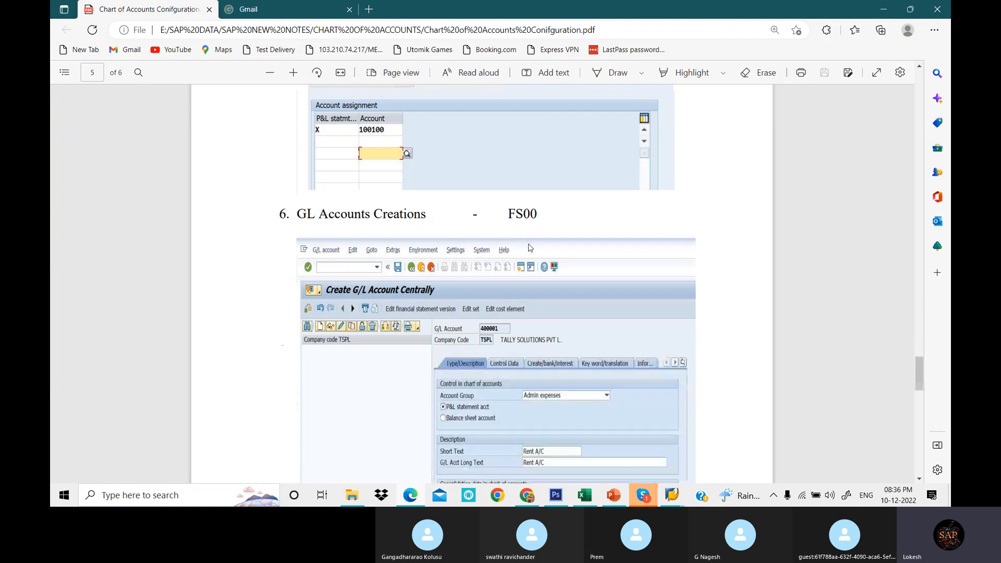
pyautogui.scroll(-2, 546, 223)
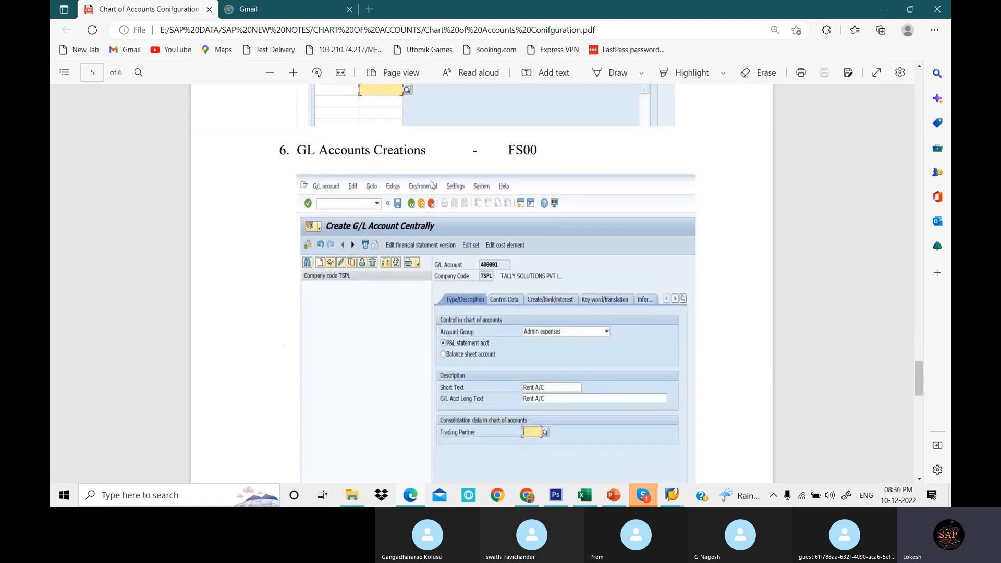
pyautogui.scroll(-2, 599, 312)
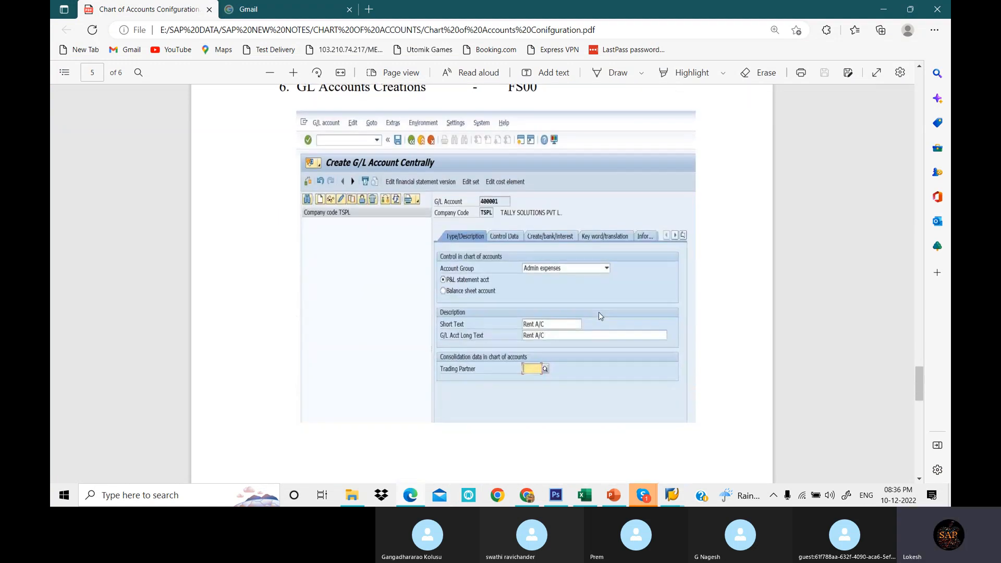
pyautogui.scroll(2, 599, 316)
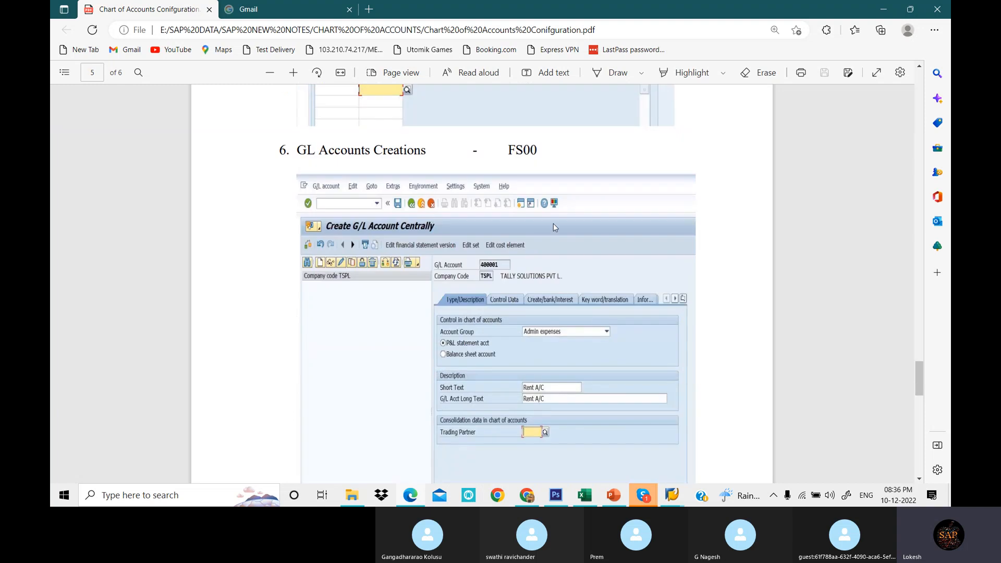
pyautogui.click(672, 495)
pyautogui.click(801, 460)
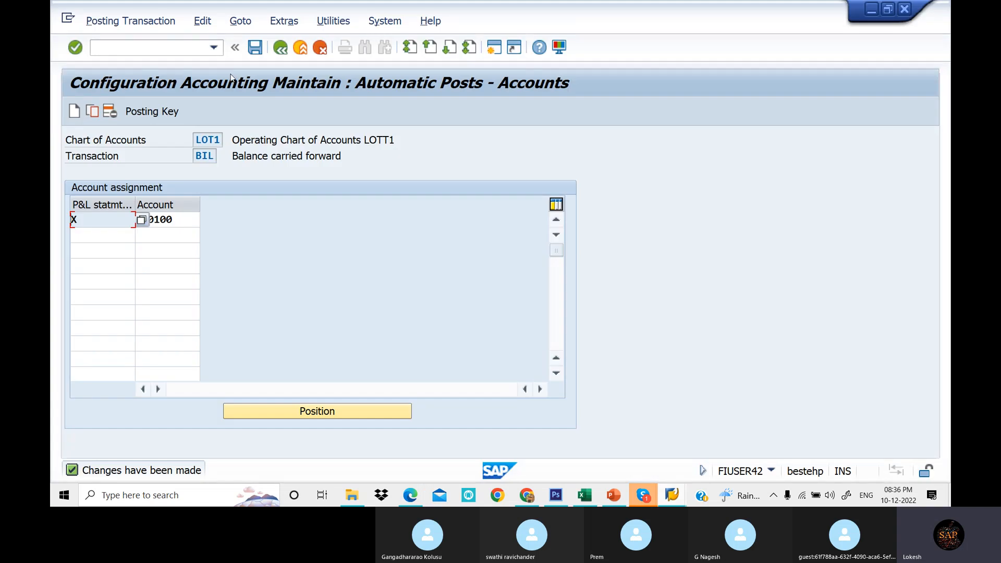
# - Open transaction FS00 to edit G/L accounts centrally
pyautogui.click(198, 53)
pyautogui.write('/NFS00')
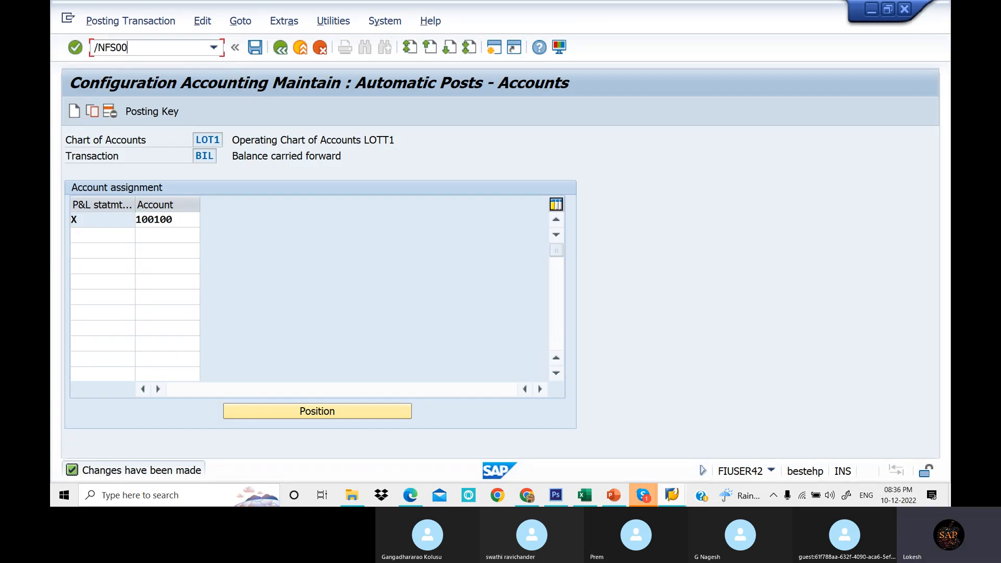
pyautogui.press('Return')
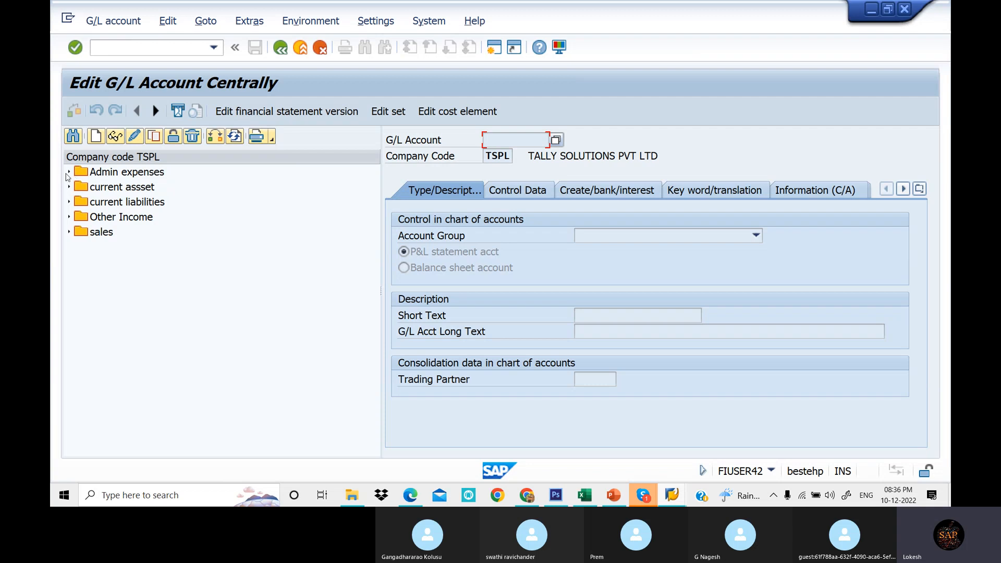
# - Browse the account group folders and their G/L accounts in the navigation tree
pyautogui.click(68, 173)
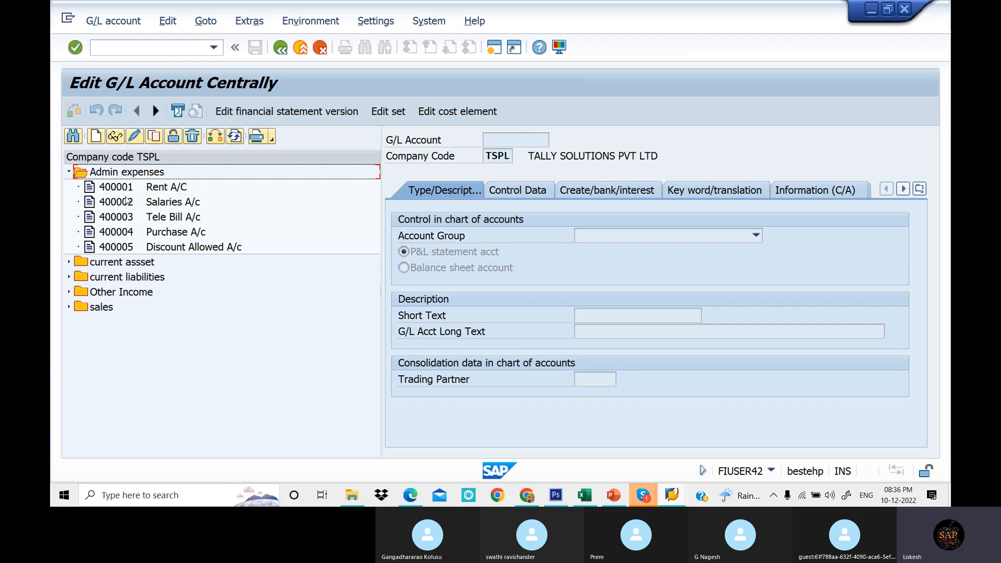
pyautogui.click(69, 262)
pyautogui.scroll(-1, 172, 322)
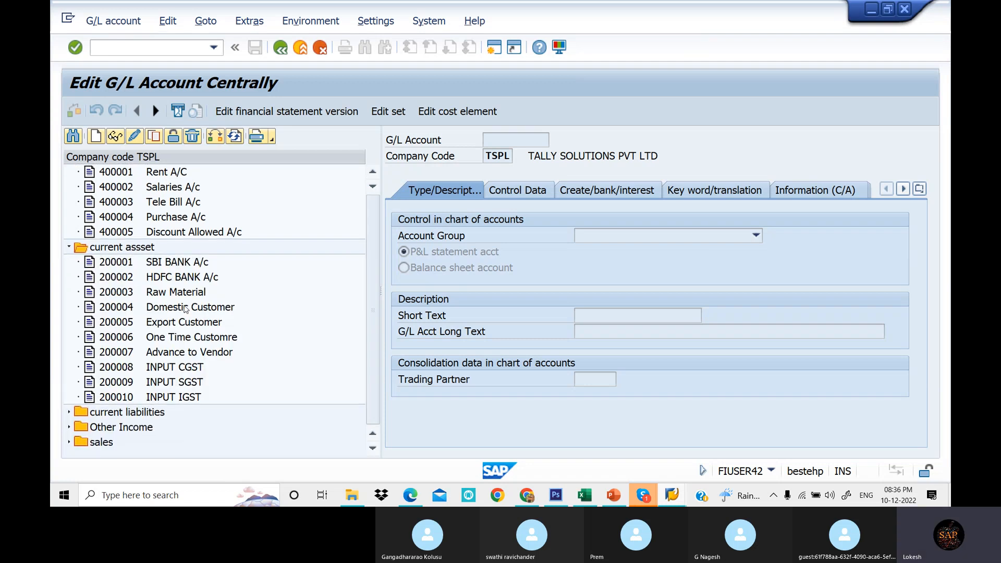
pyautogui.scroll(1, 68, 254)
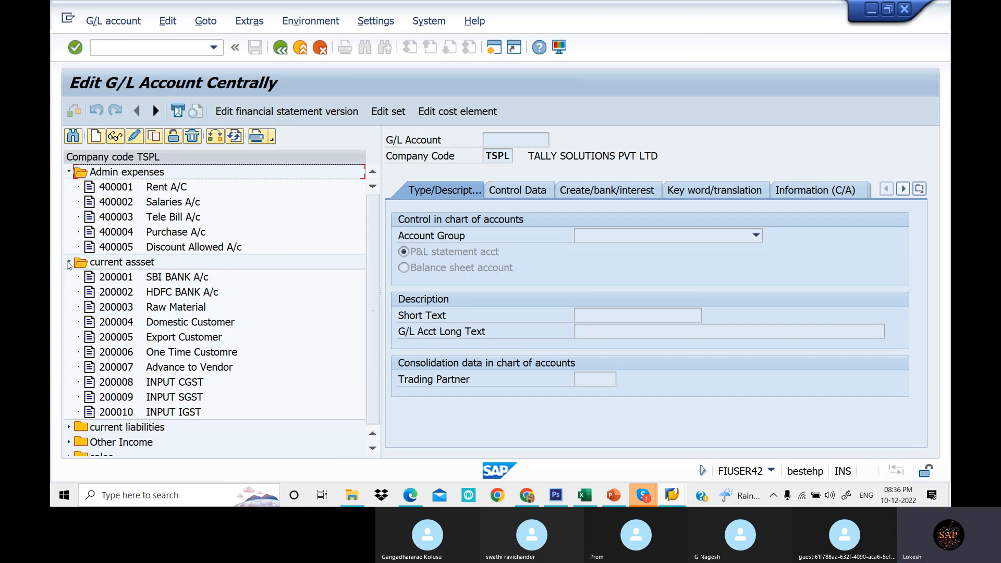
pyautogui.click(69, 263)
pyautogui.click(68, 277)
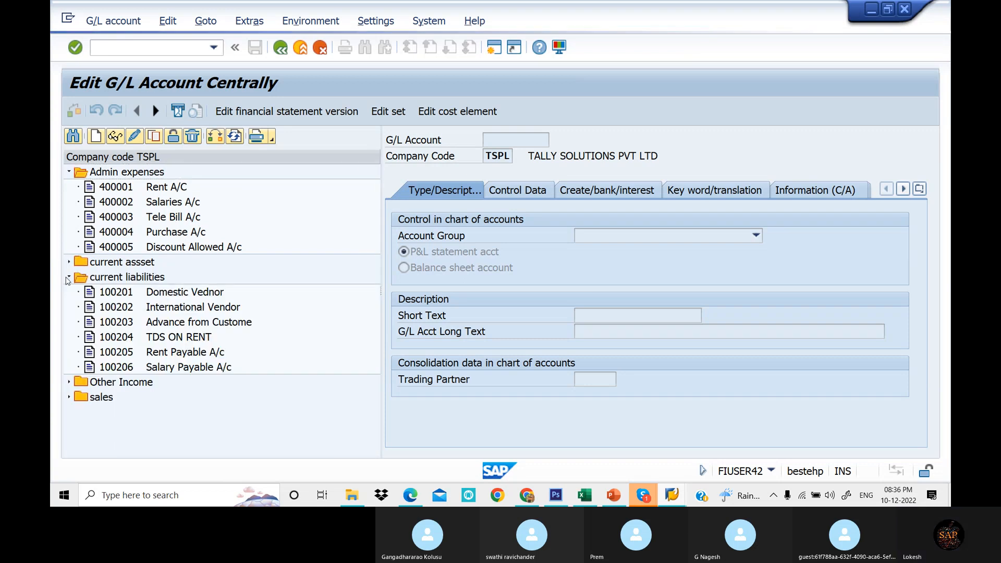
pyautogui.click(69, 278)
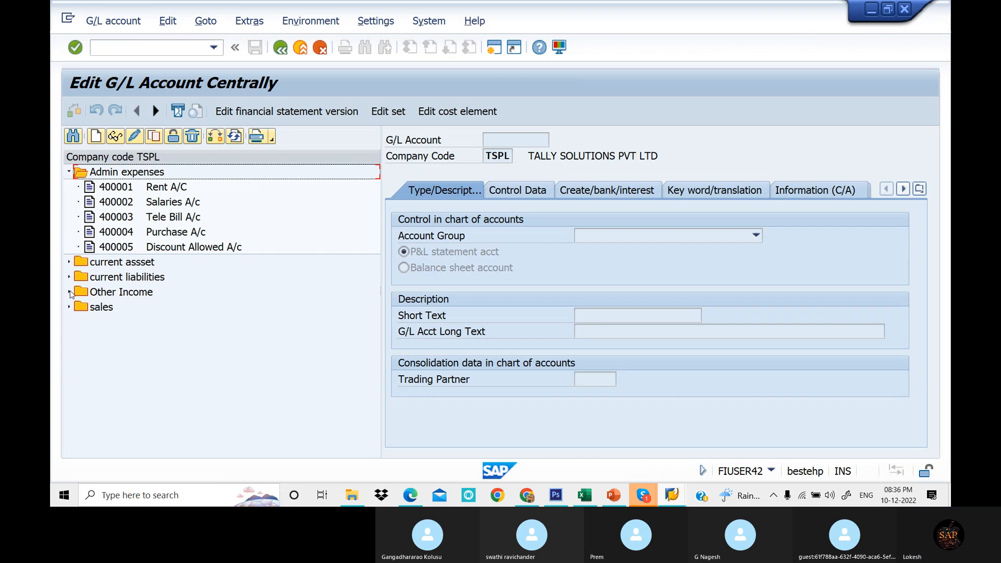
pyautogui.click(70, 294)
pyautogui.click(70, 293)
pyautogui.click(69, 307)
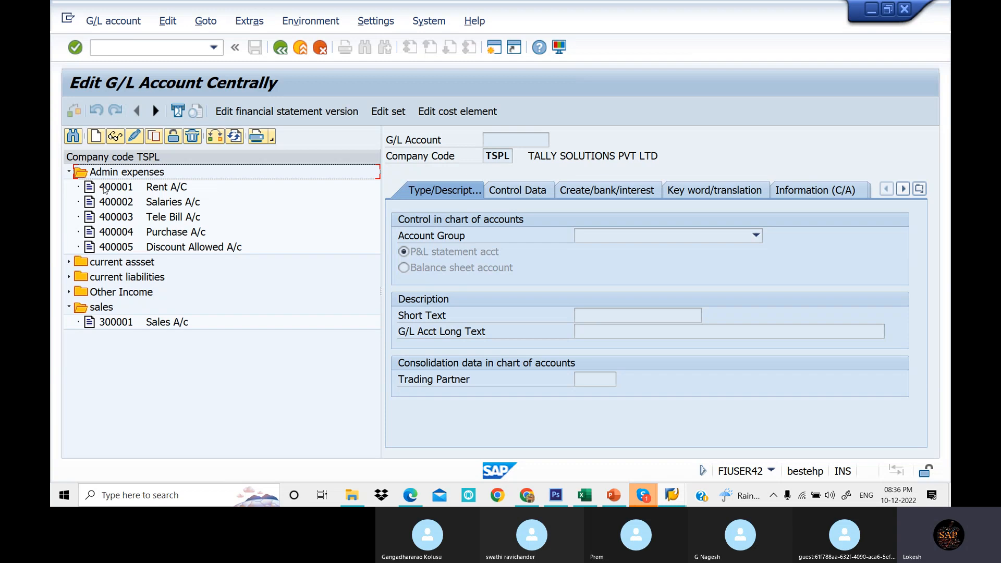
pyautogui.click(70, 173)
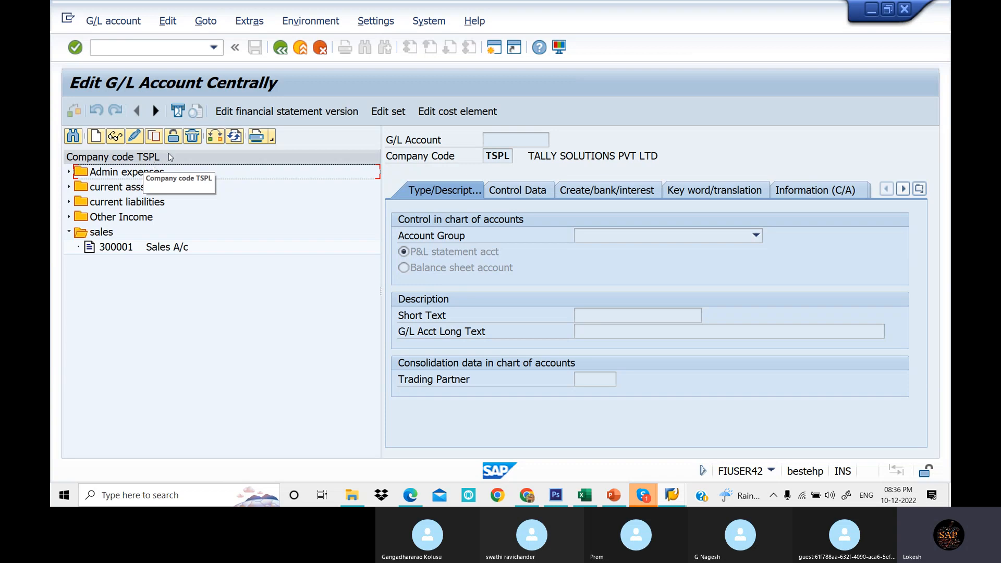
# - Try to change the company code to LOT1
pyautogui.click(215, 137)
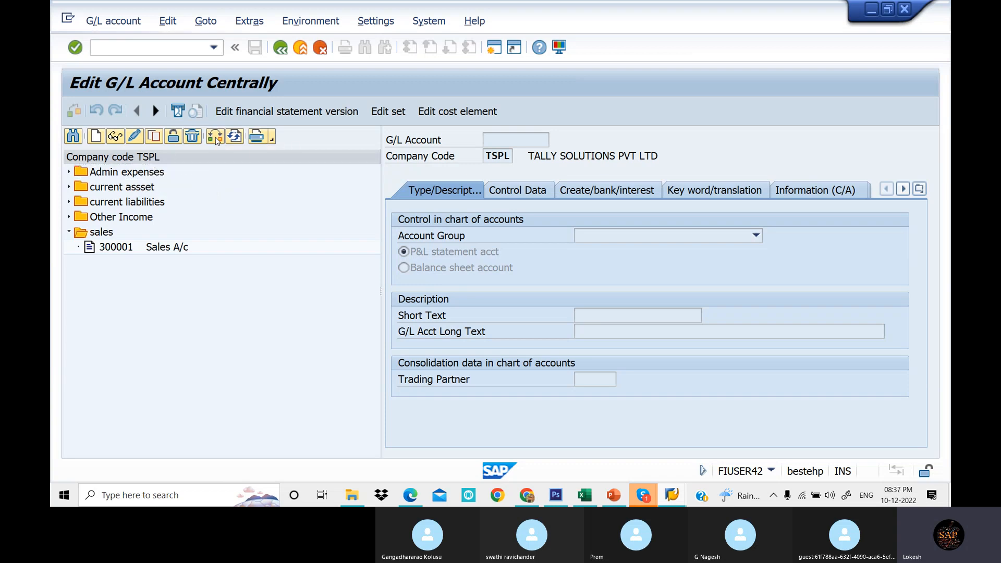
pyautogui.moveTo(229, 216); pyautogui.dragTo(276, 258)
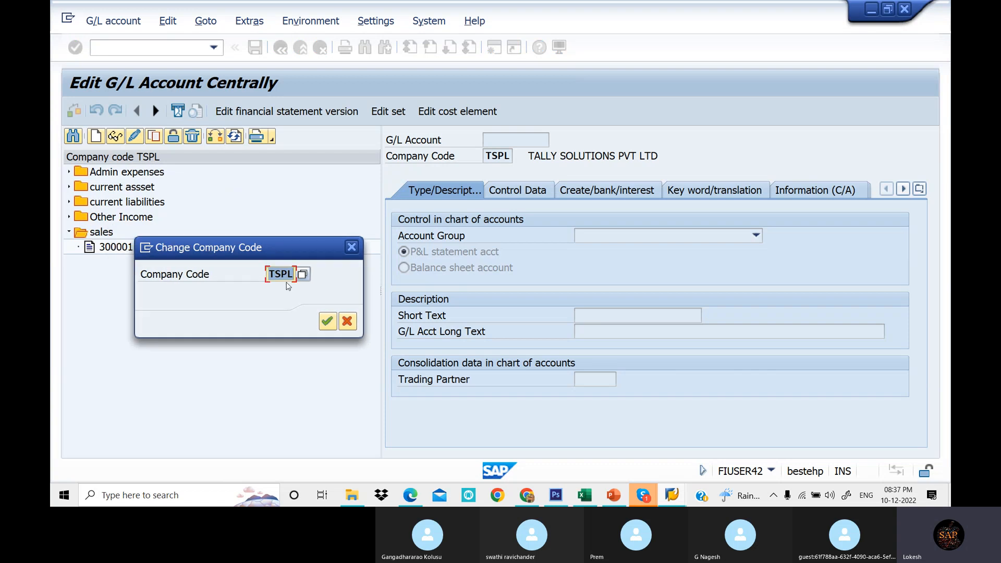
pyautogui.write('LOT1')
pyautogui.press('Return')
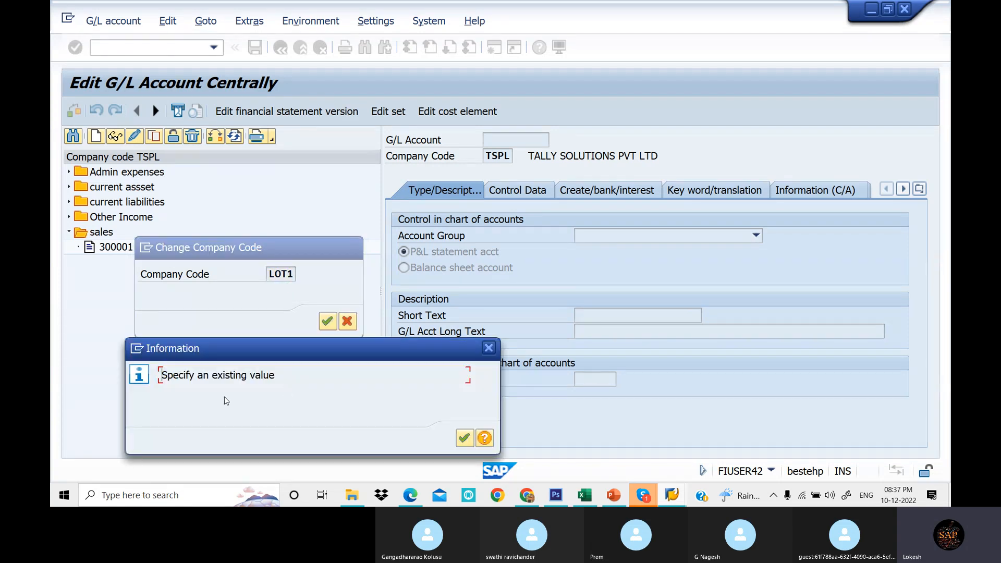
pyautogui.click(464, 439)
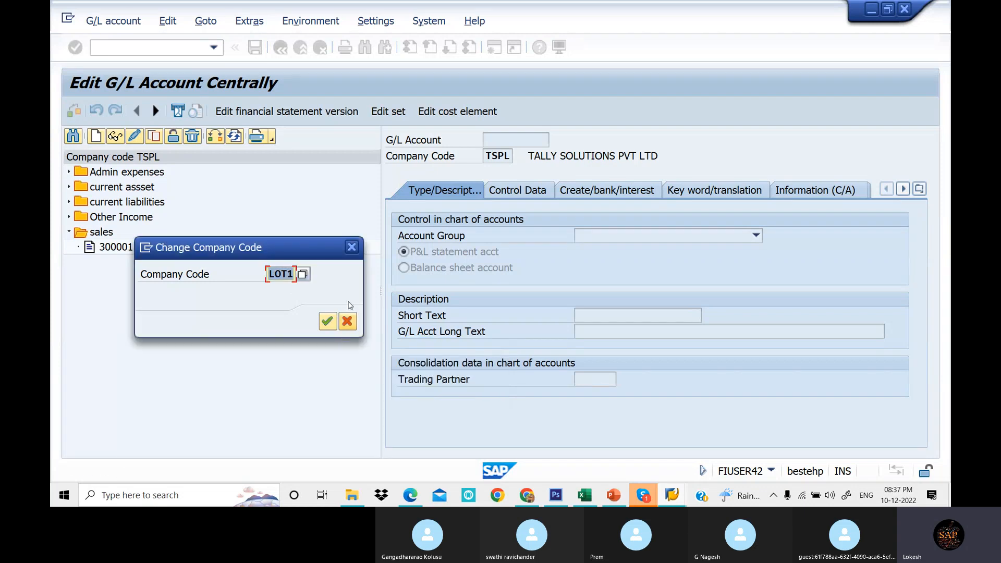
pyautogui.click(352, 248)
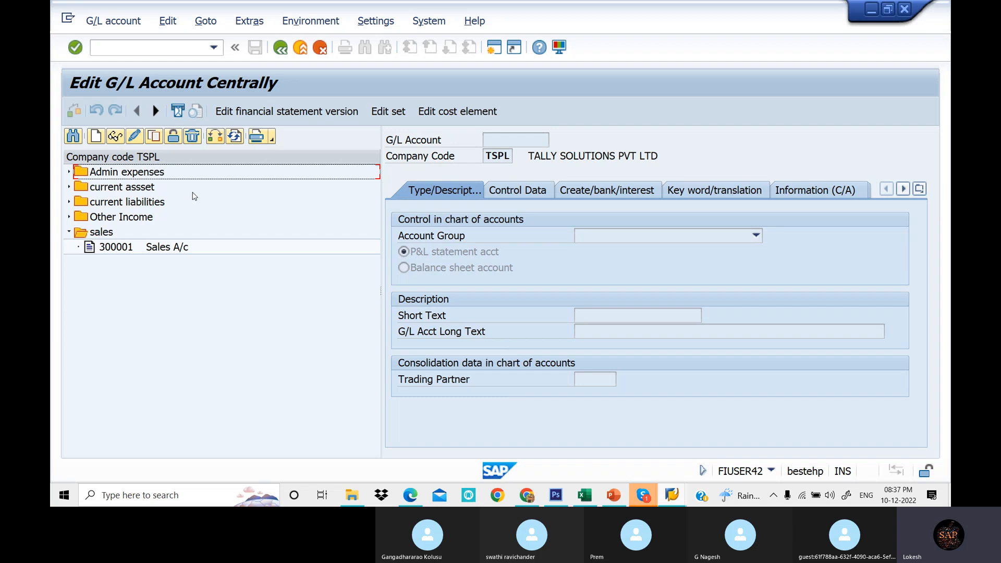
# - Inspect account 400001 Rent A/C and its available context actions
pyautogui.click(70, 173)
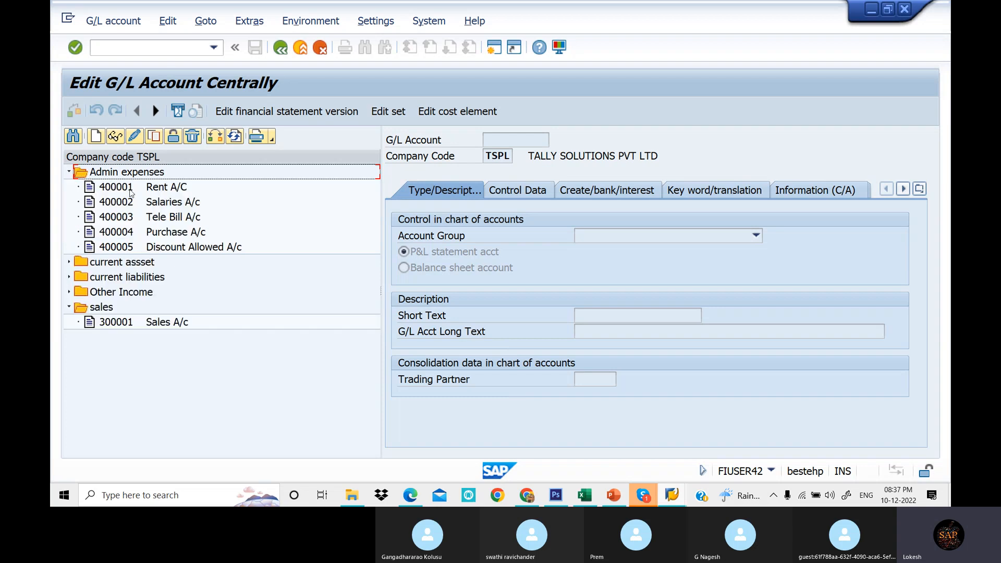
pyautogui.click(131, 188)
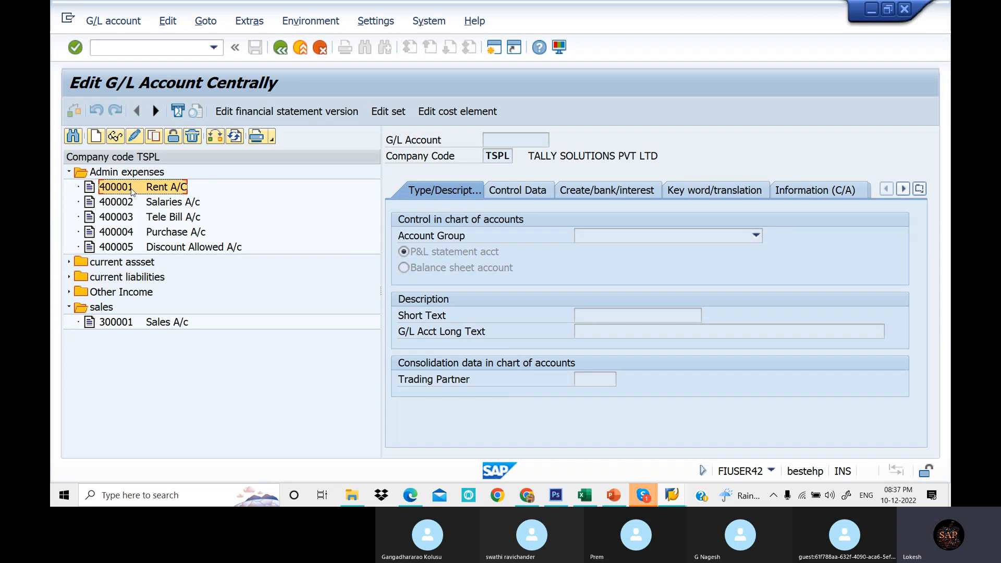
pyautogui.rightClick(131, 191)
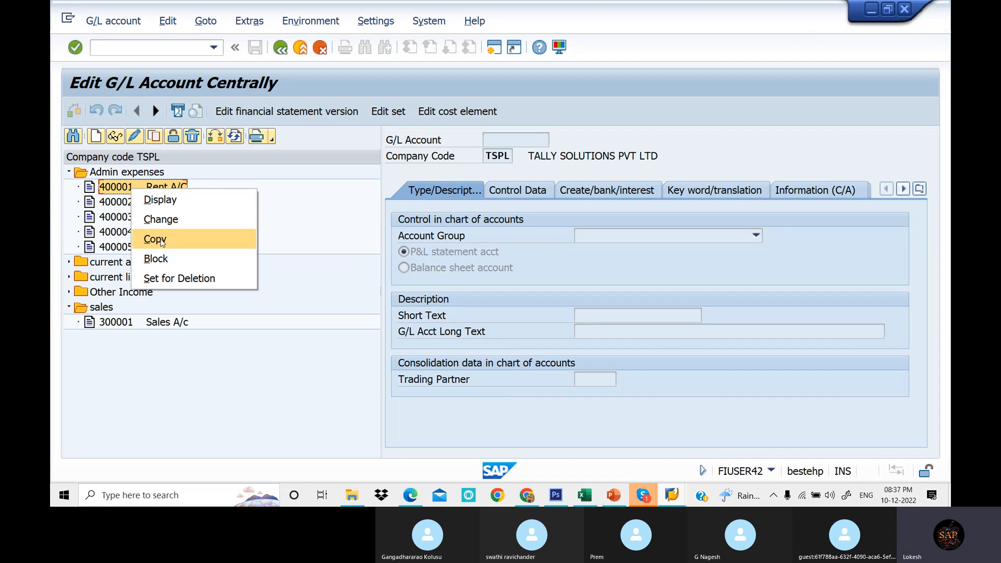
pyautogui.click(284, 197)
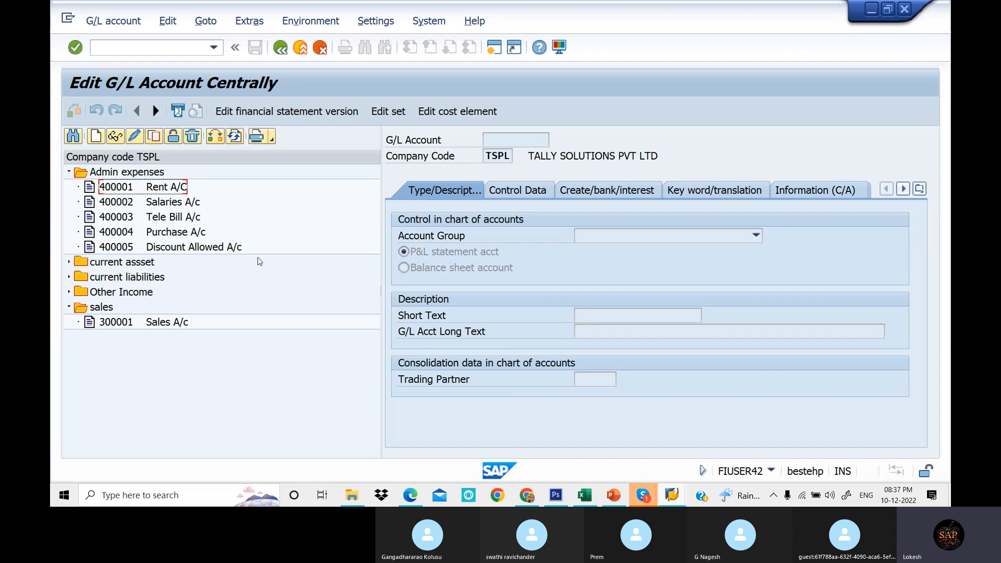
# - Turn off the navigation tree display and restart the transaction
pyautogui.click(369, 25)
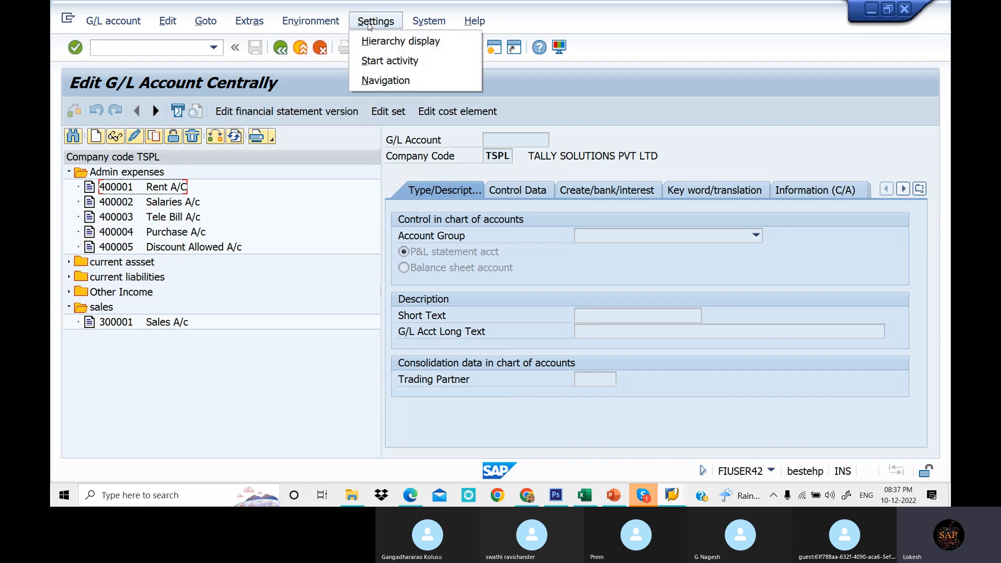
pyautogui.click(422, 26)
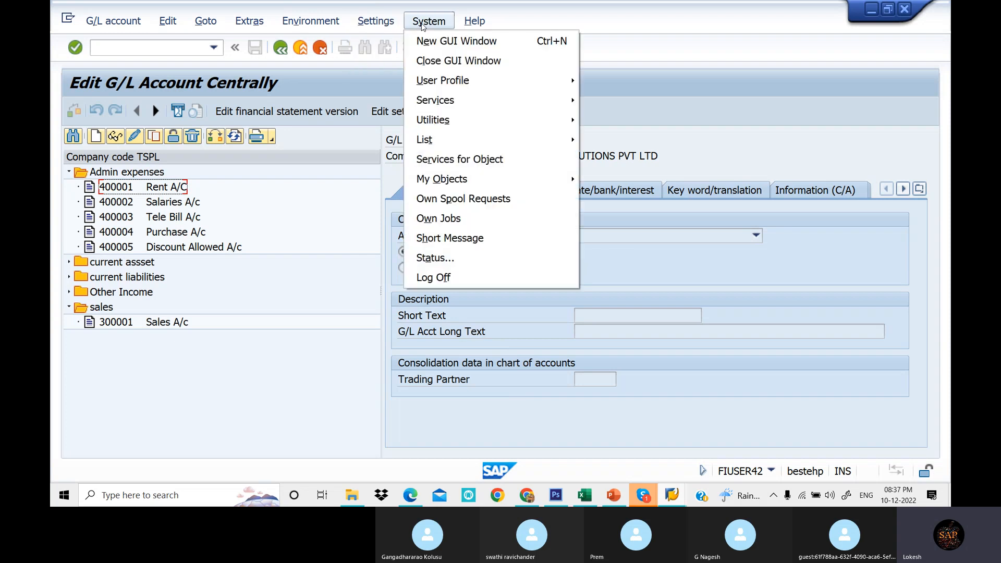
pyautogui.click(376, 21)
pyautogui.click(384, 43)
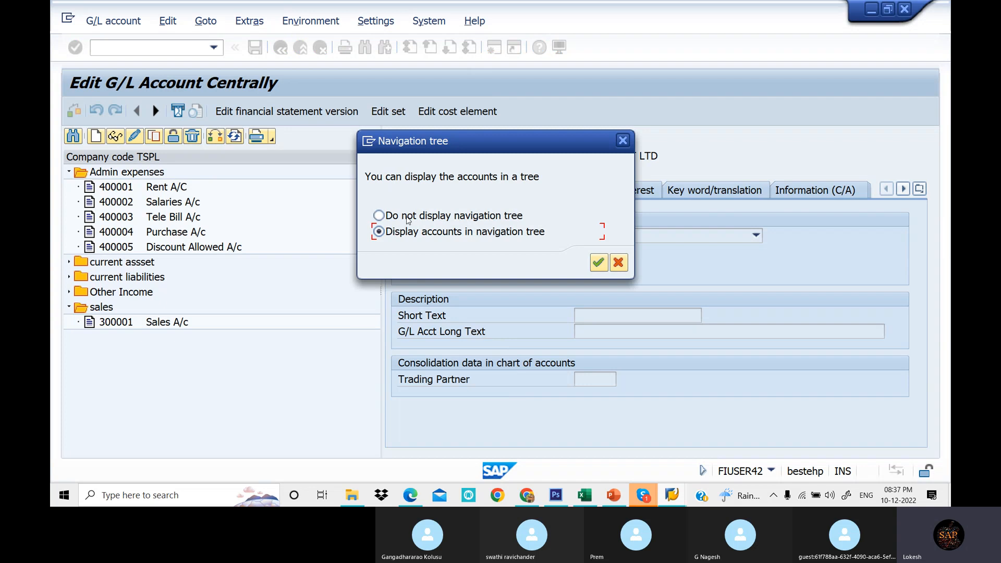
pyautogui.click(378, 216)
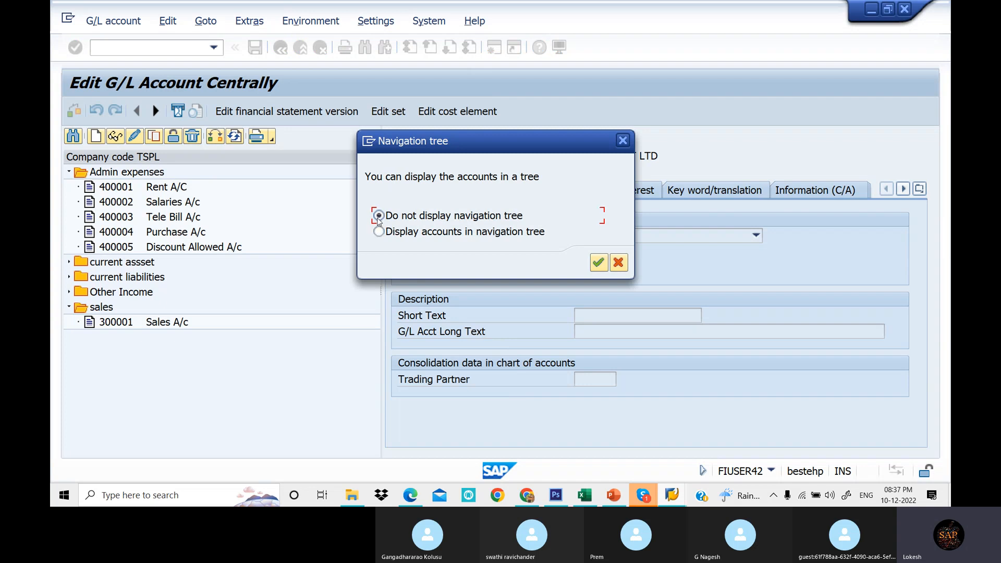
pyautogui.click(599, 263)
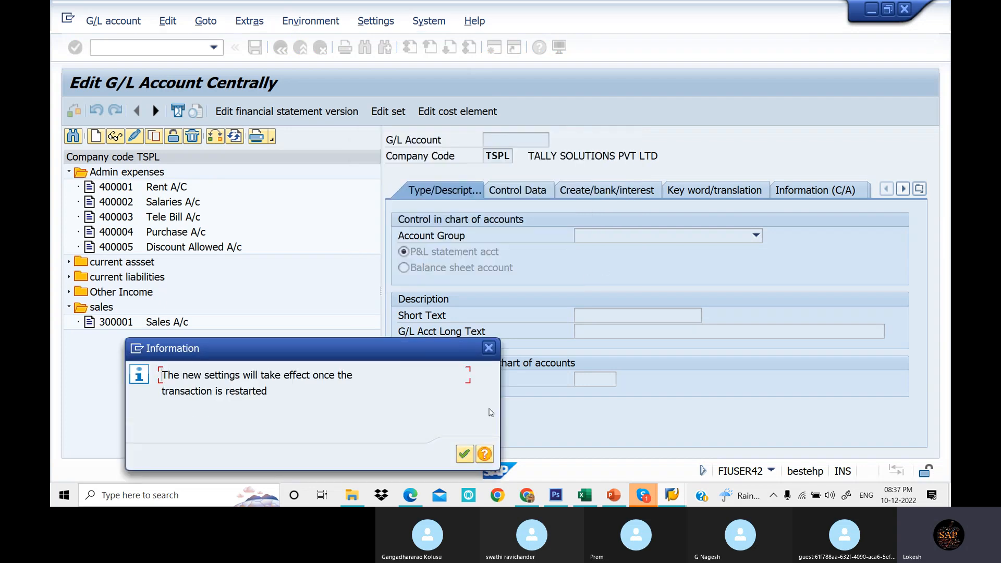
pyautogui.click(464, 454)
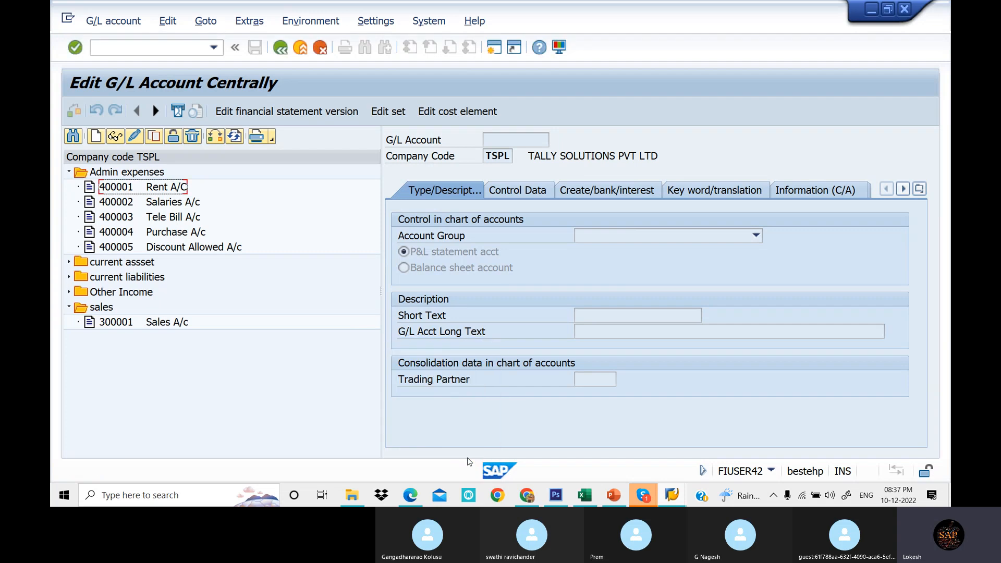
pyautogui.click(188, 48)
pyautogui.write('/N')
pyautogui.press('Return')
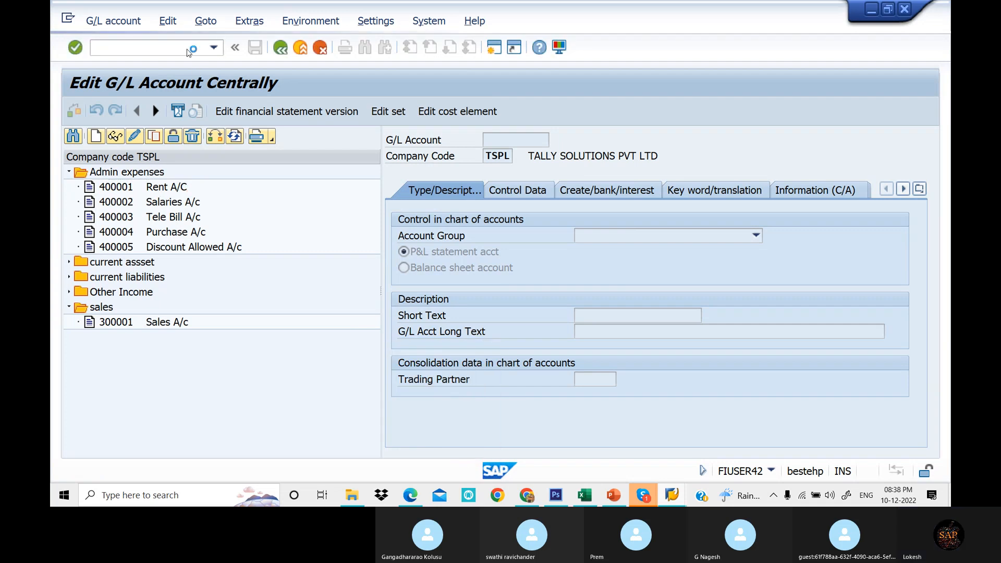
# - Open transaction FS00 to edit G/L accounts centrally
pyautogui.write('FS')
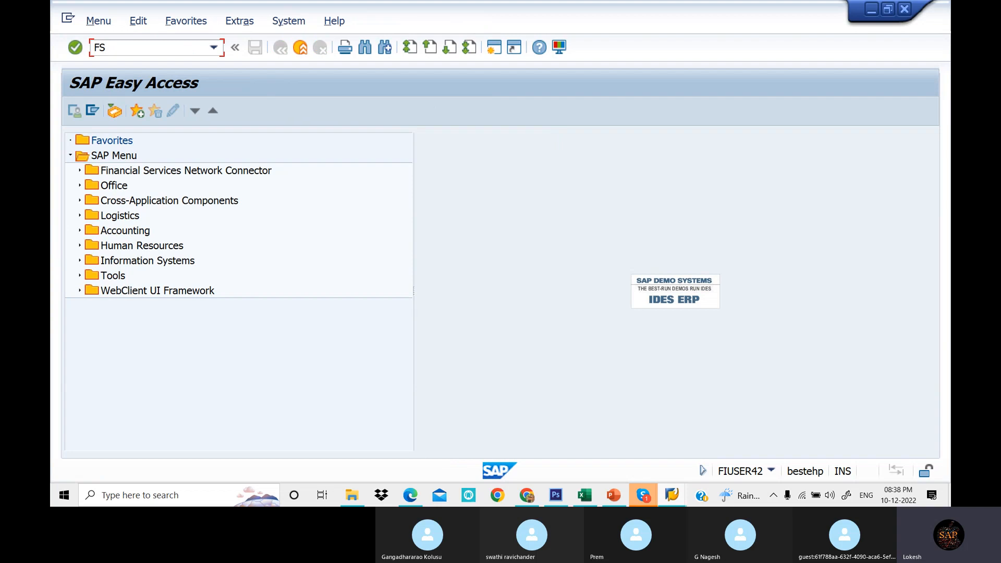
pyautogui.write('00')
pyautogui.press('Return')
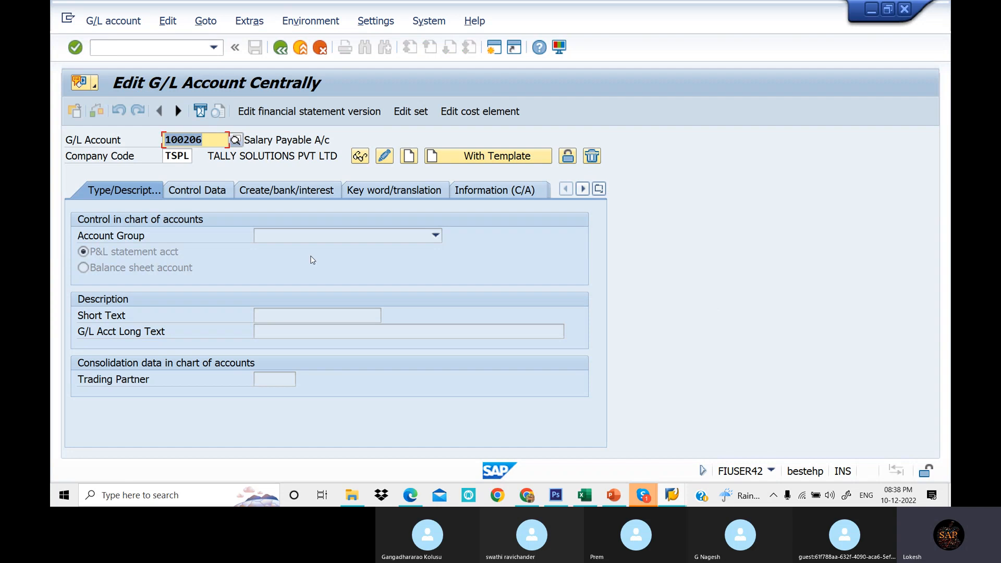
pyautogui.click(392, 23)
pyautogui.click(406, 39)
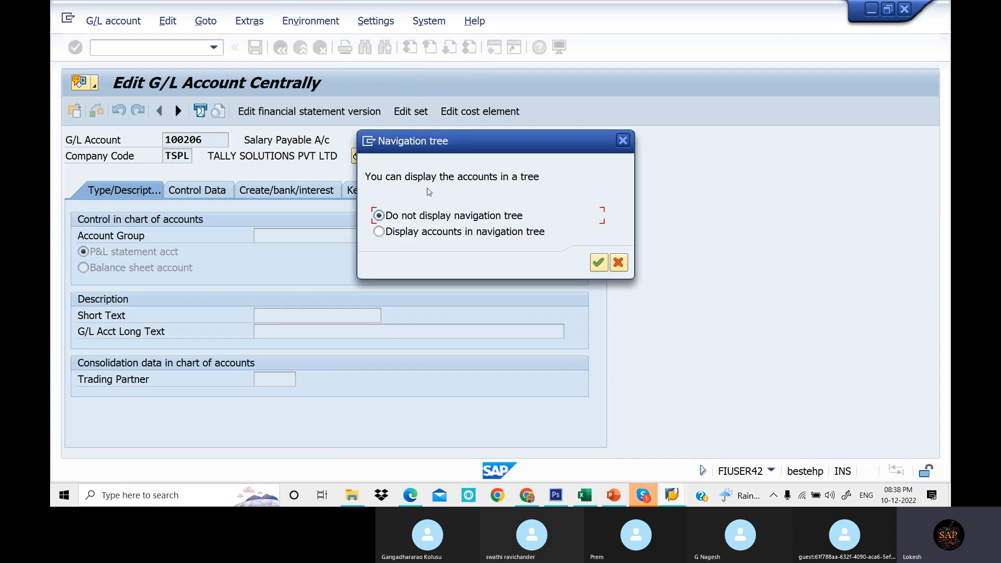
pyautogui.moveTo(523, 155); pyautogui.dragTo(680, 145)
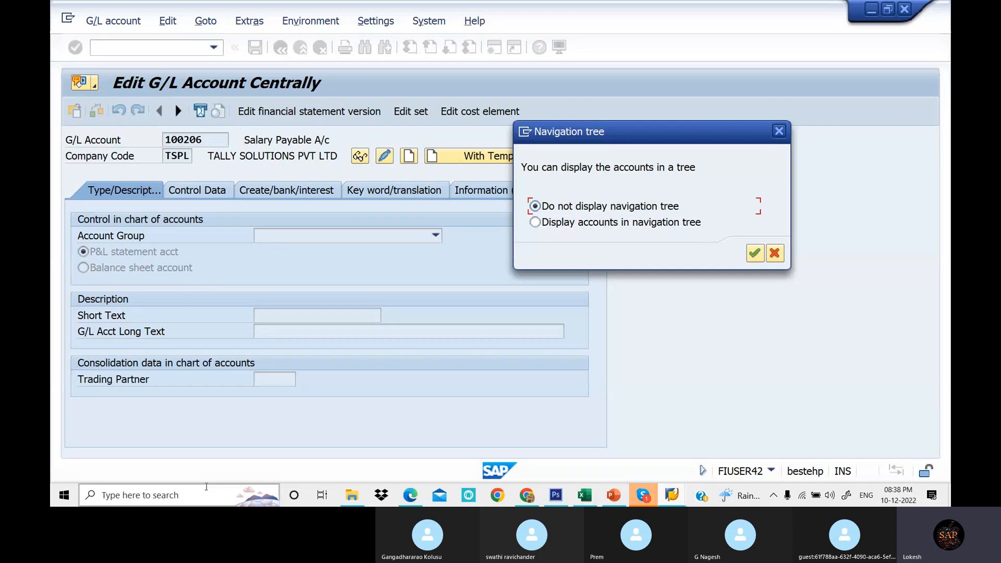
pyautogui.click(778, 132)
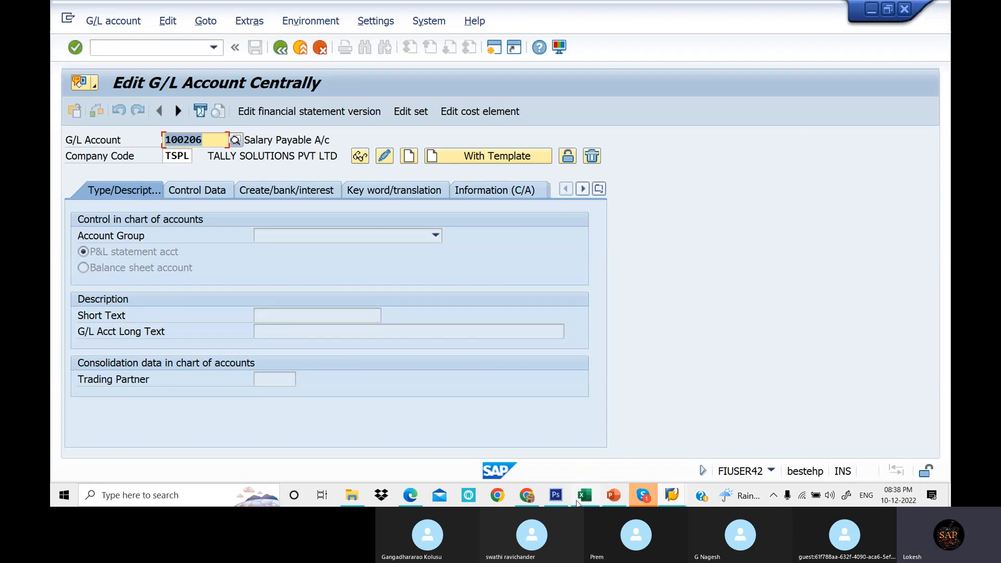
# - Open the G/L account groups table with OBD4 and position the list at chart of accounts LOT1
pyautogui.click(494, 48)
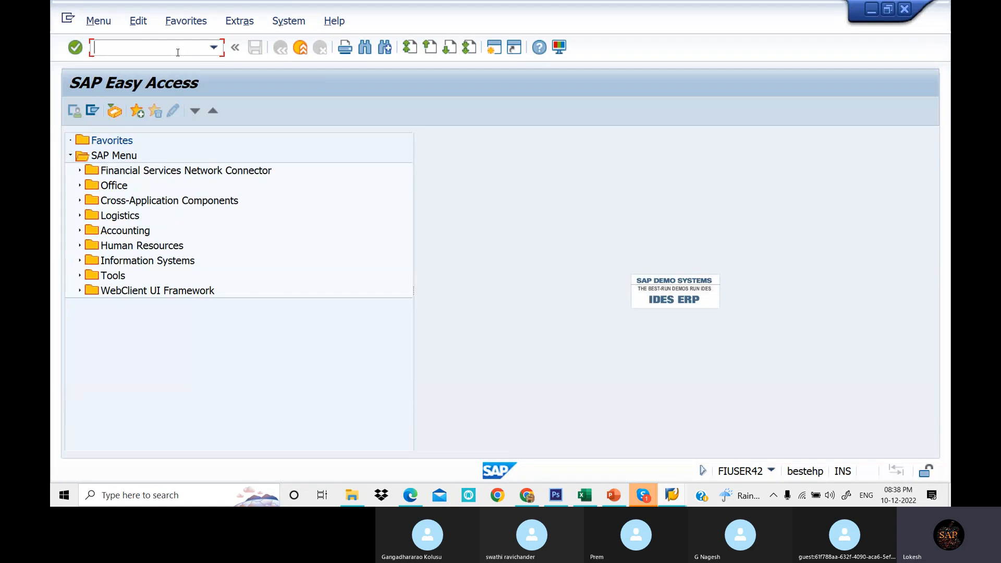
pyautogui.write('OBD4')
pyautogui.press('Return')
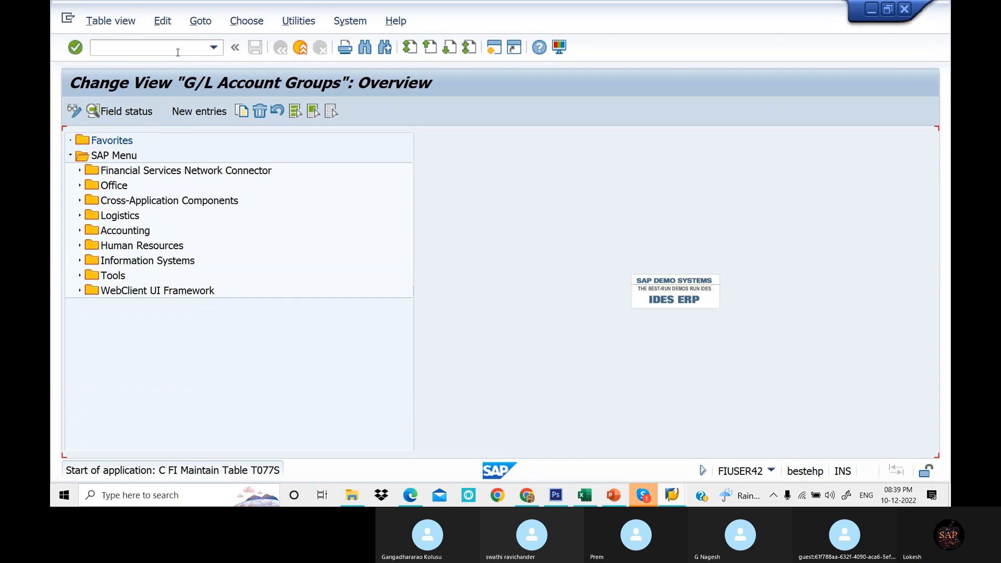
pyautogui.click(253, 442)
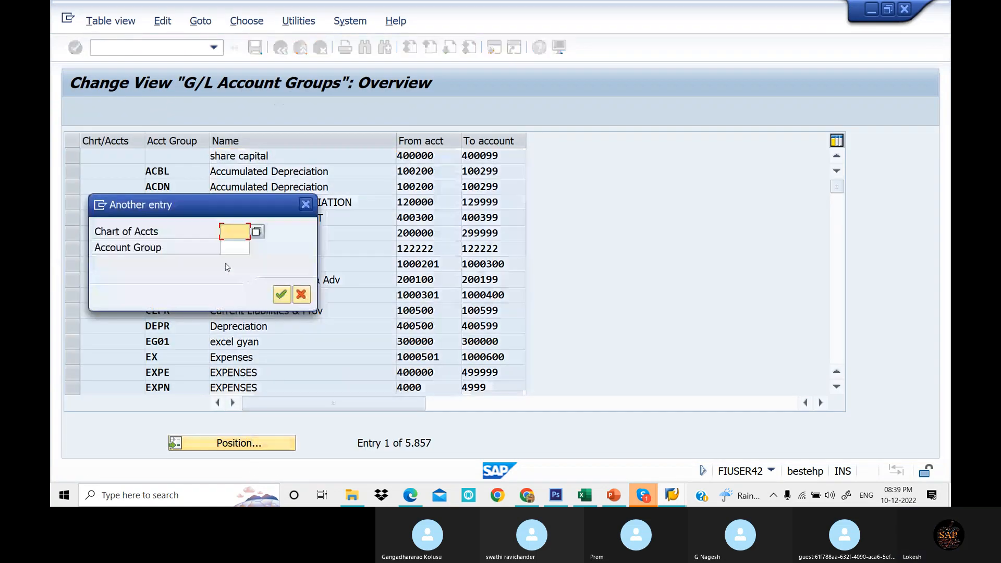
pyautogui.write('LOT1')
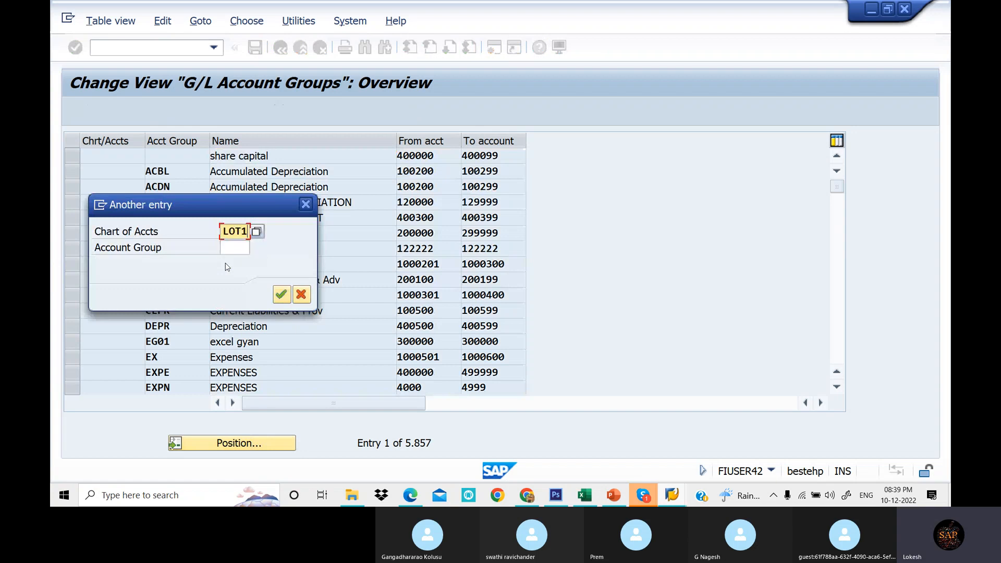
pyautogui.press('Return')
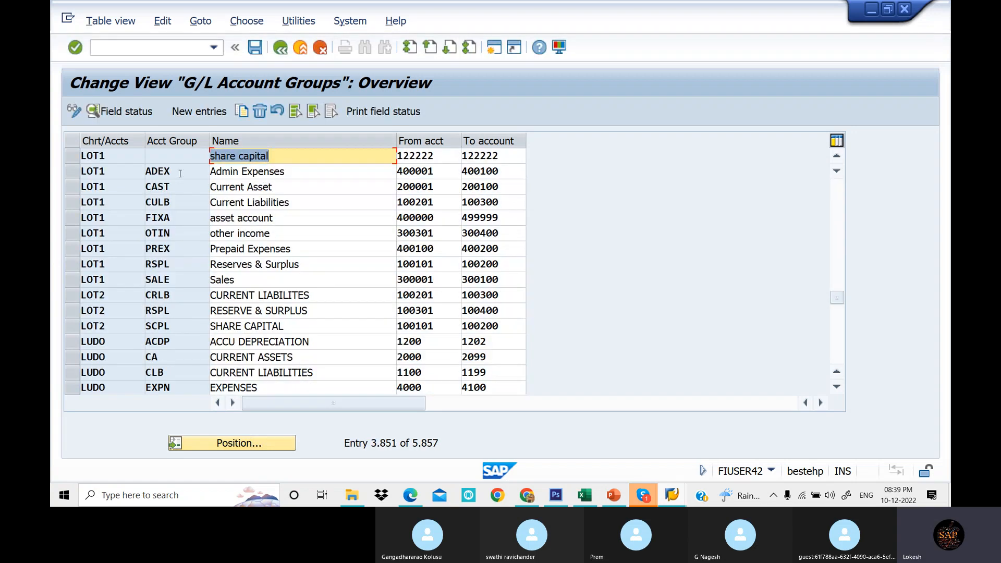
# - Copy the from-account number 400001 of the Admin Expenses account group
pyautogui.click(327, 168)
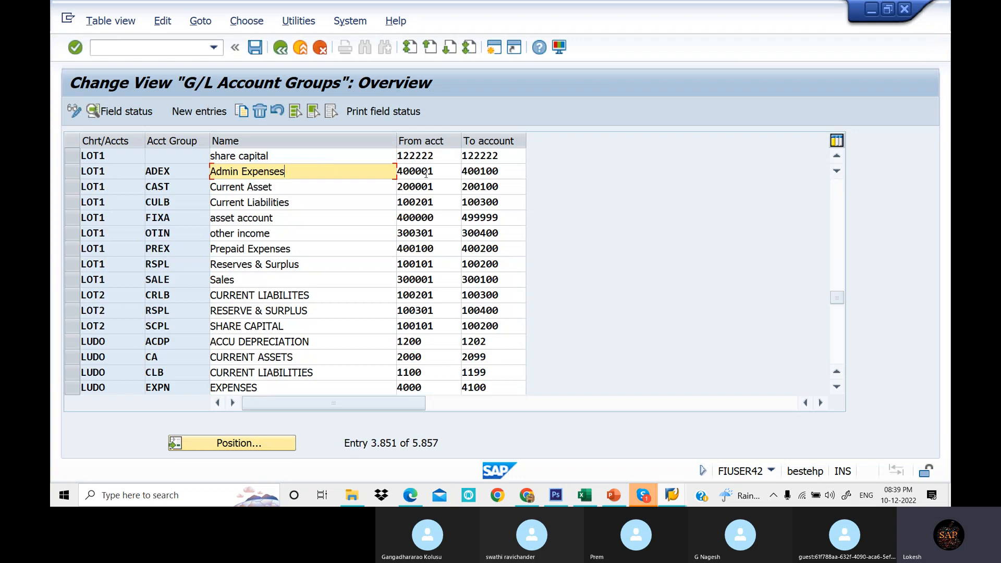
pyautogui.moveTo(442, 171); pyautogui.dragTo(394, 170)
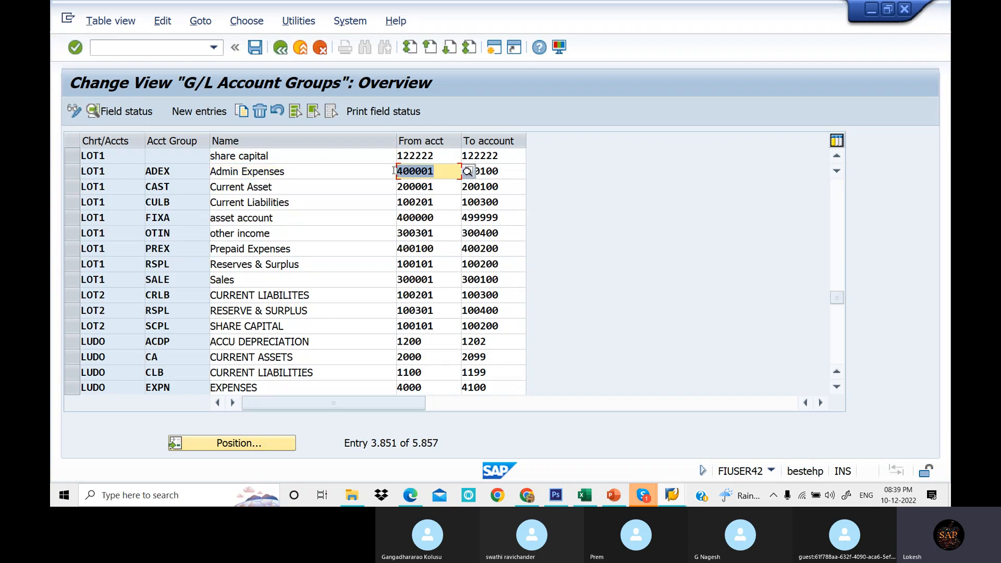
pyautogui.click(394, 170)
pyautogui.moveTo(453, 173); pyautogui.dragTo(390, 170)
pyautogui.hotkey('ctrl', 'c')
pyautogui.click(390, 170)
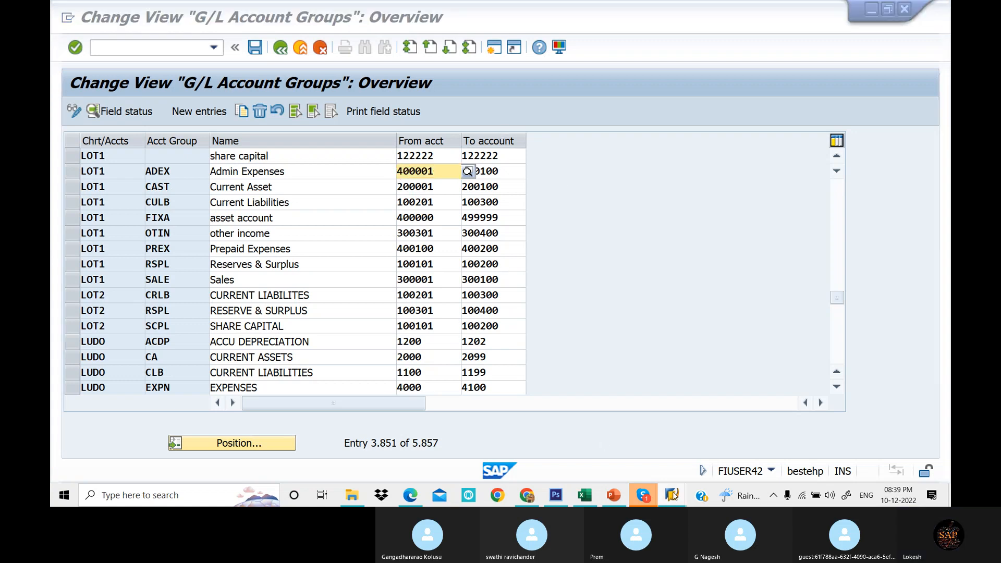
# - Start creating G/L account 400001 in company code LOT1 in the FS00 window
pyautogui.moveTo(672, 494)
pyautogui.click(754, 456)
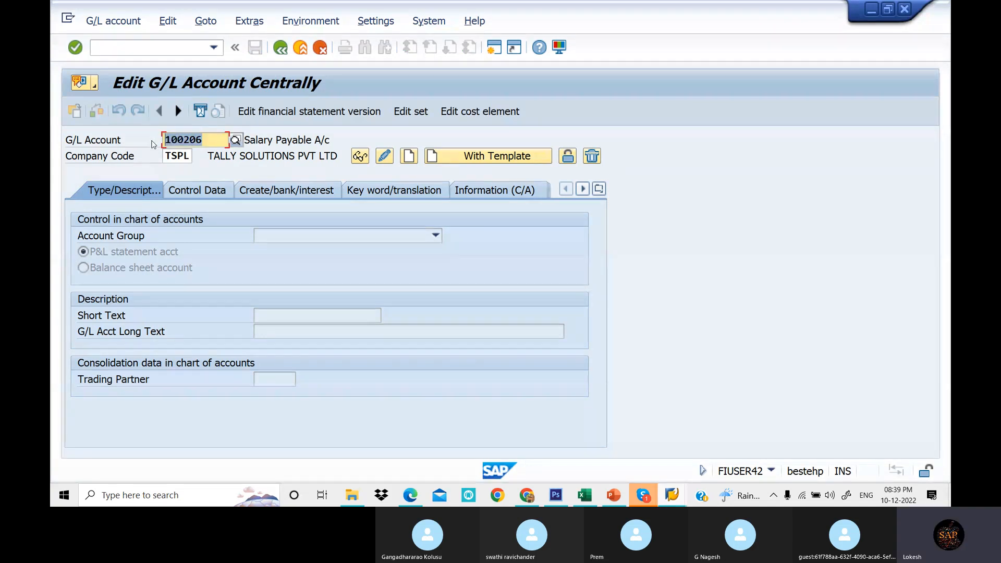
pyautogui.hotkey('ctrl', 'v')
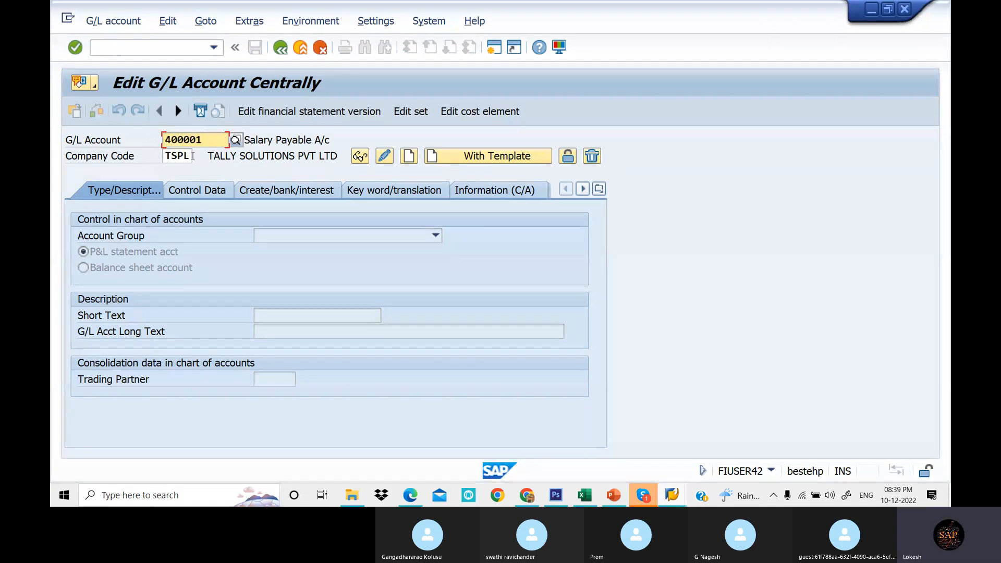
pyautogui.press('Tab')
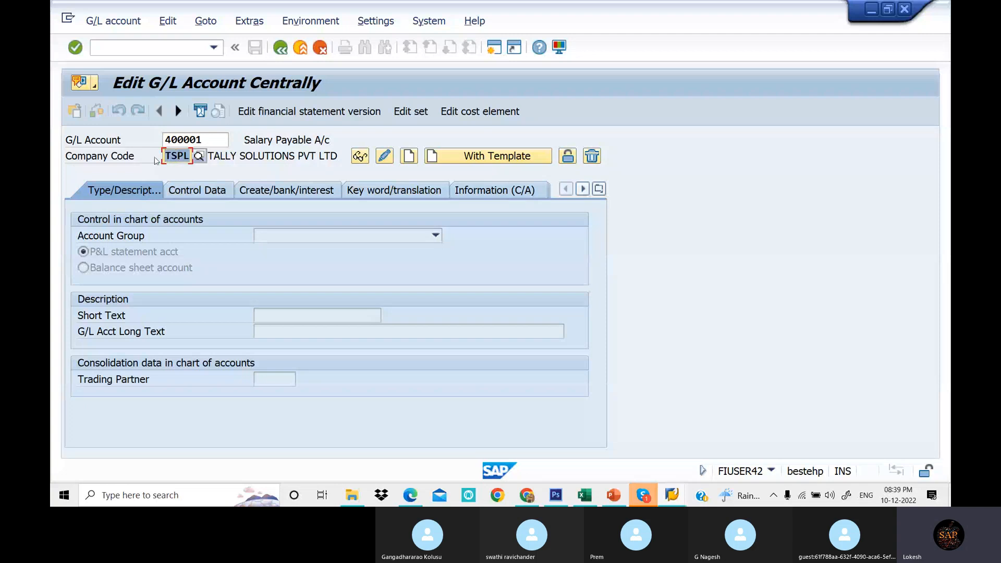
pyautogui.write('LOT1')
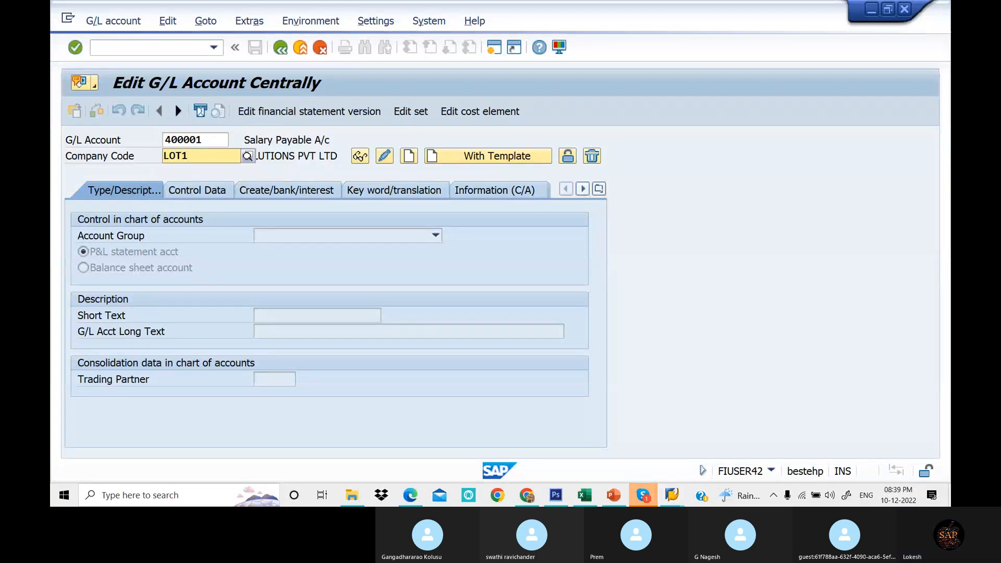
pyautogui.click(227, 190)
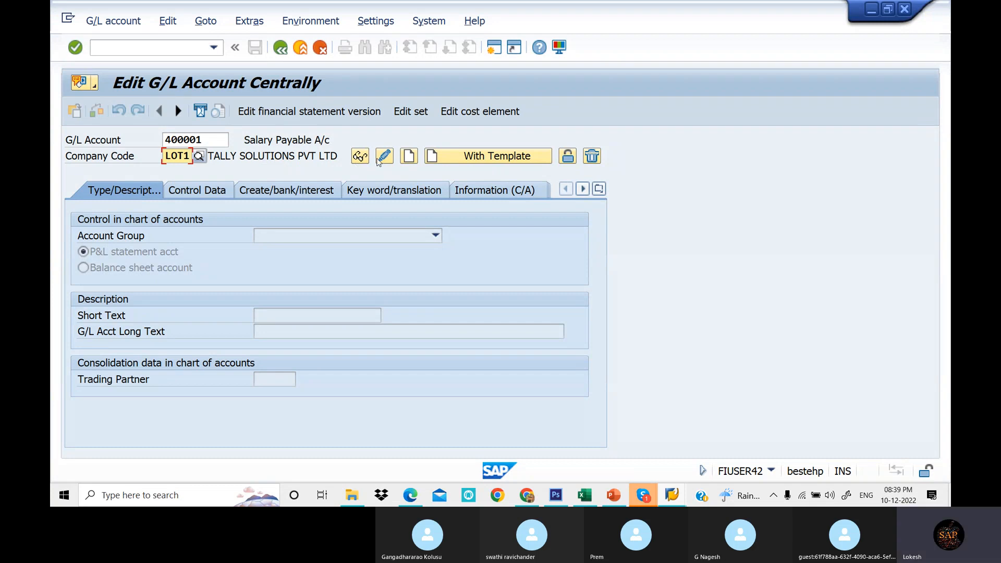
pyautogui.click(409, 155)
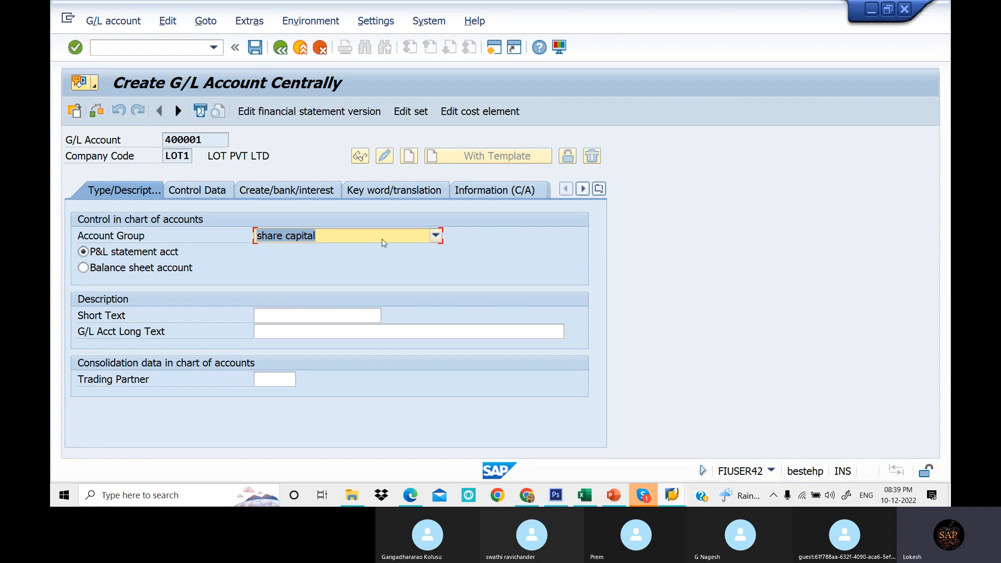
# - Assign the Admin Expenses account group to the new account, comparing it with the LOT1 groups list
pyautogui.click(436, 236)
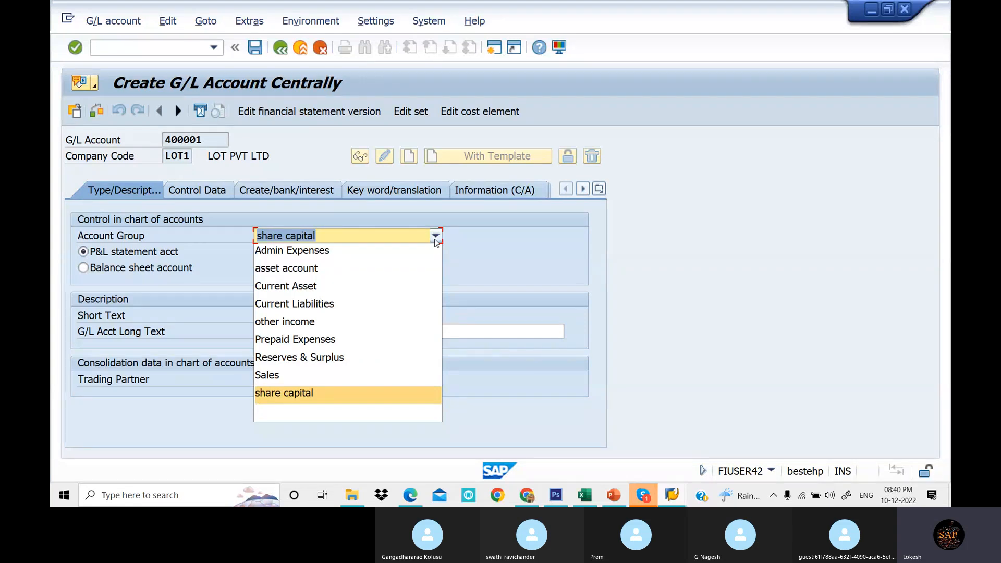
pyautogui.click(673, 498)
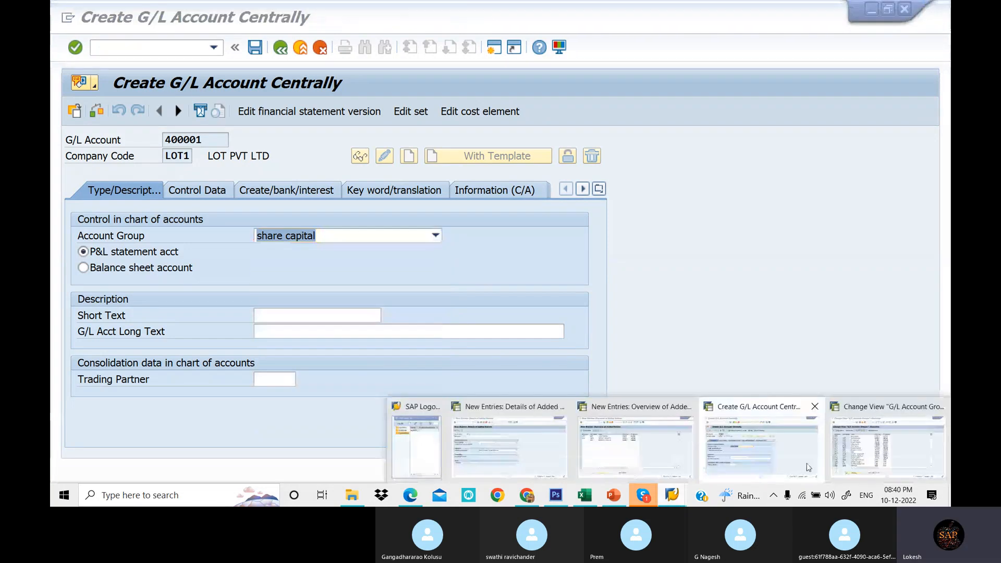
pyautogui.click(880, 459)
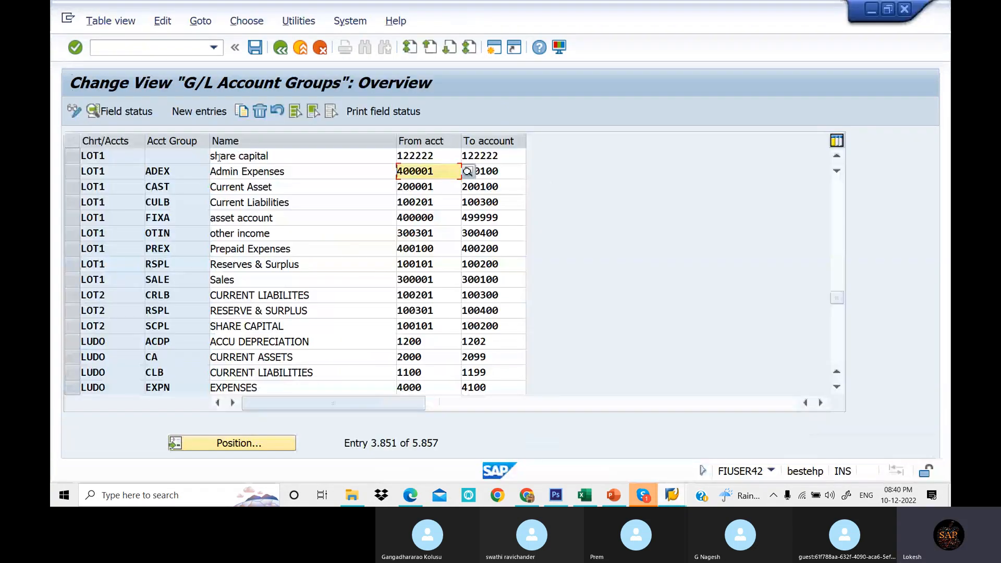
pyautogui.moveTo(211, 156); pyautogui.dragTo(280, 211)
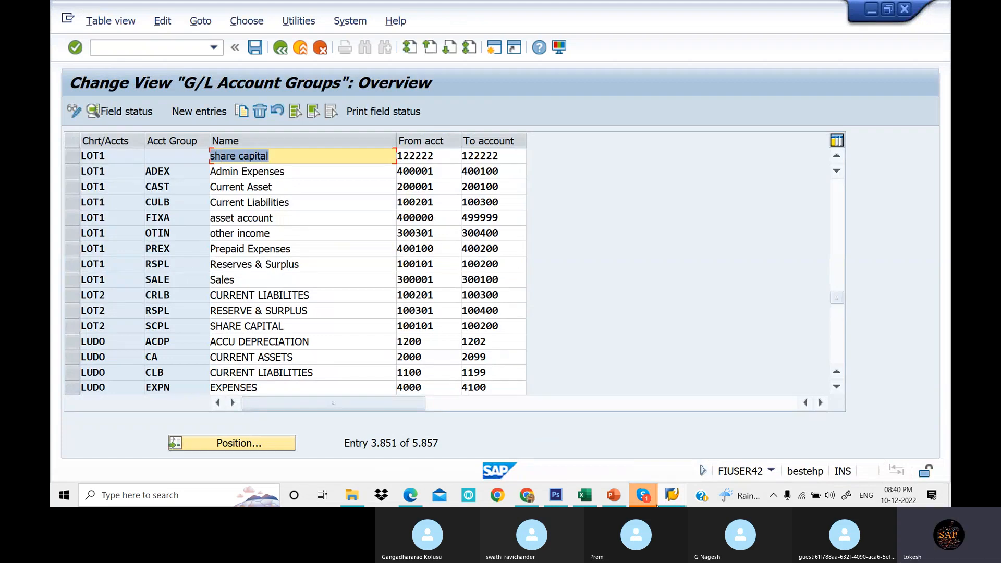
pyautogui.moveTo(672, 501)
pyautogui.click(683, 425)
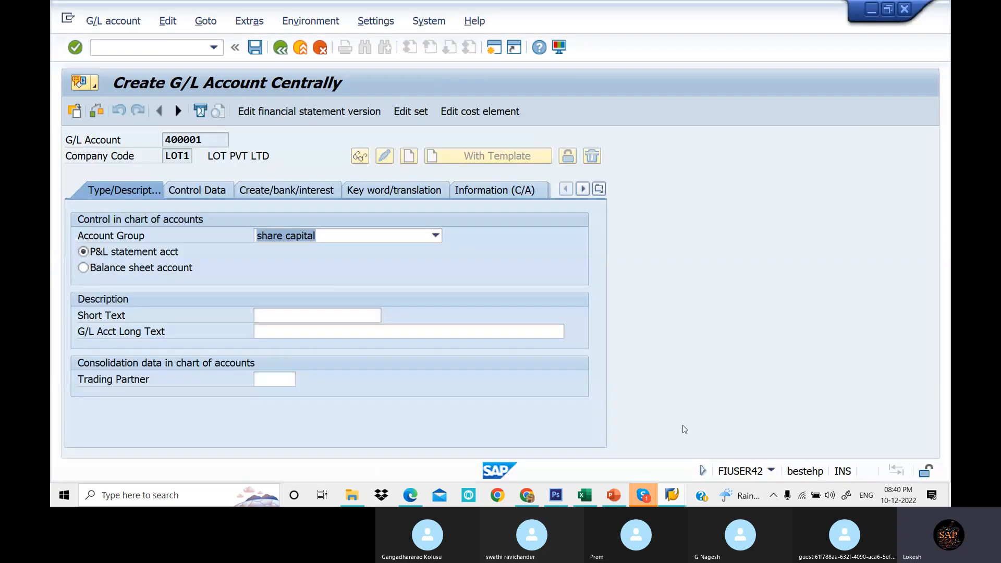
pyautogui.click(436, 236)
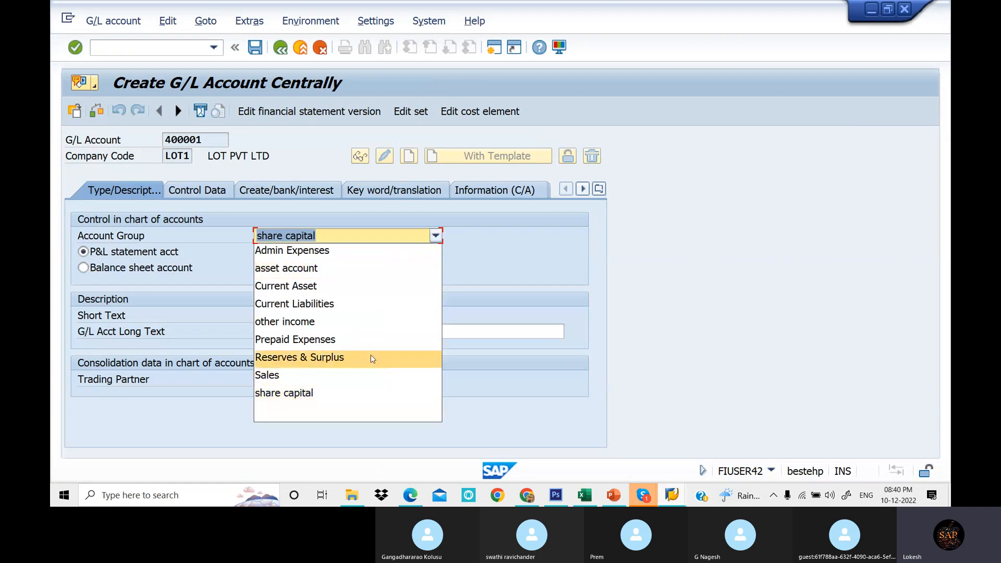
pyautogui.click(295, 251)
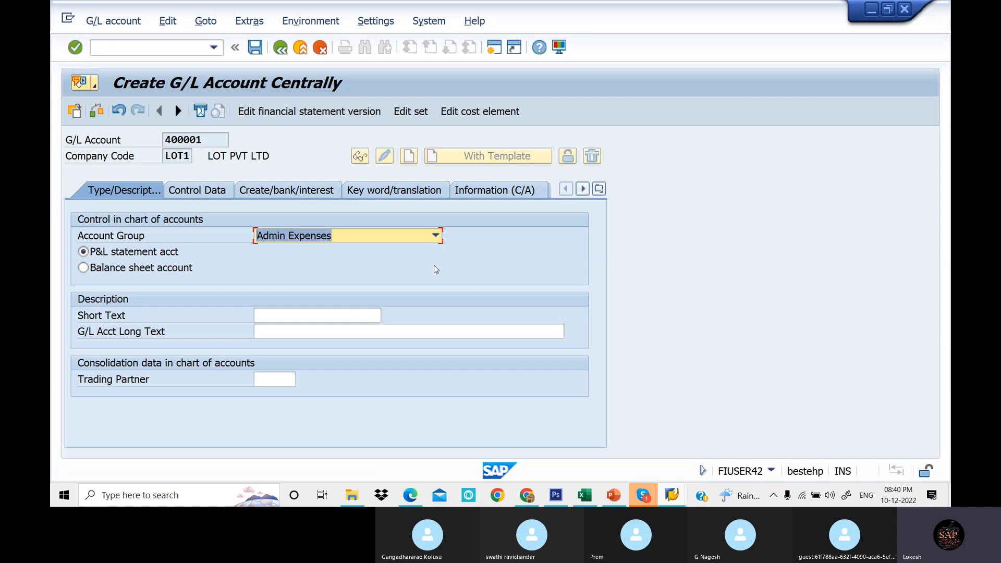
# - Enter Rent A/c as the short text and begin typing the G/L account long text
pyautogui.click(291, 315)
pyautogui.write('Rent A/c')
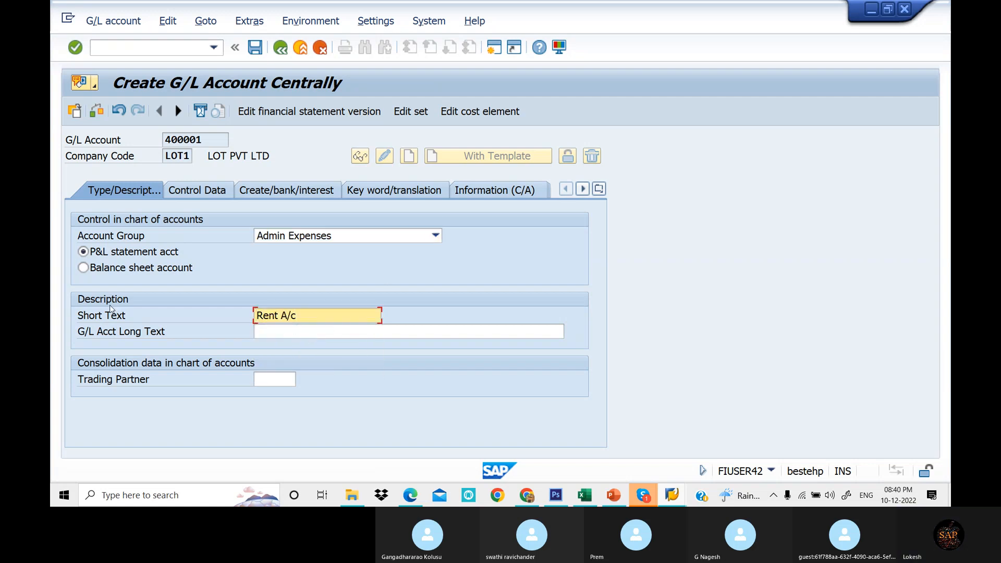
pyautogui.click(278, 337)
pyautogui.write('RE')
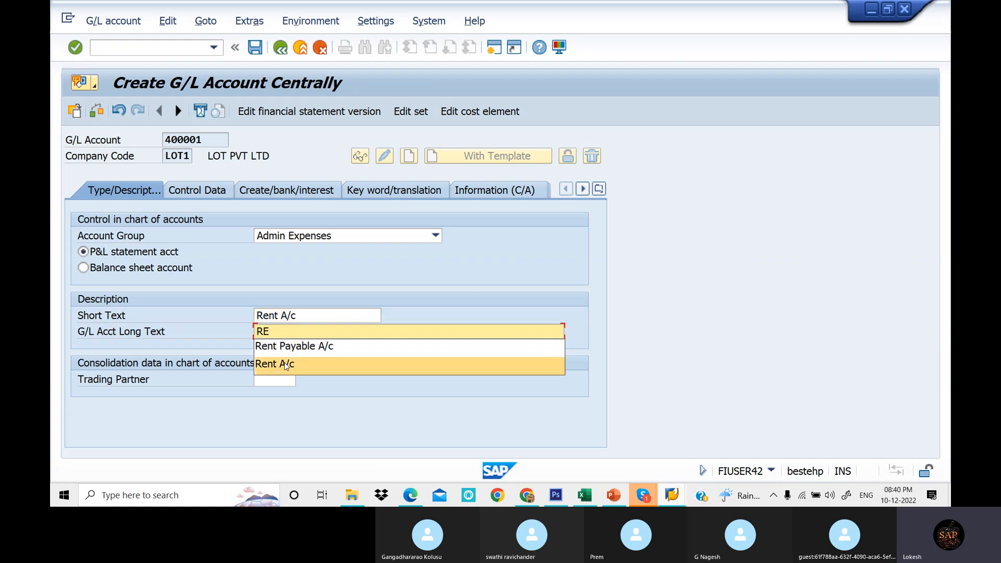
pyautogui.click(285, 364)
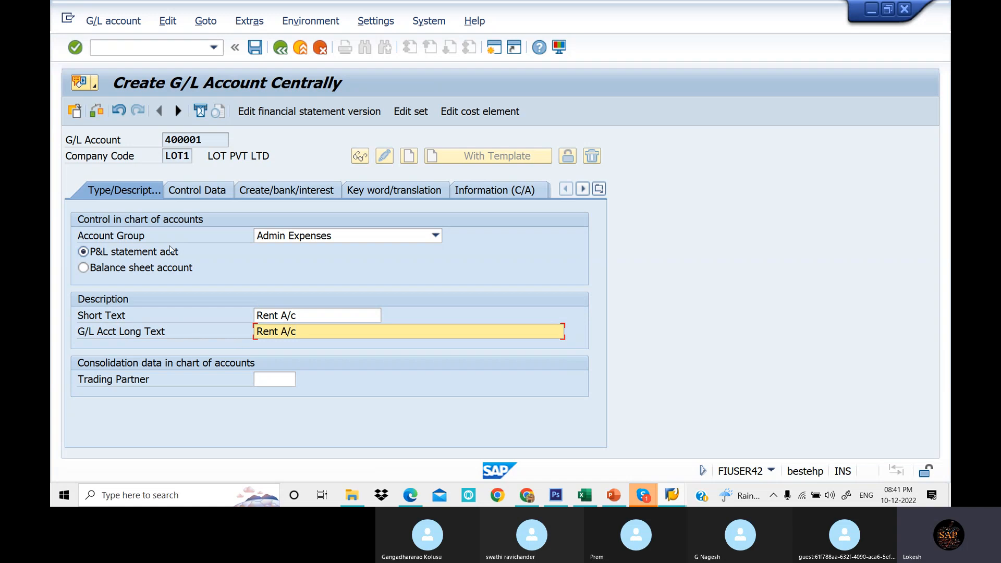
# - Enable line item display in the account's company code control data
pyautogui.click(198, 192)
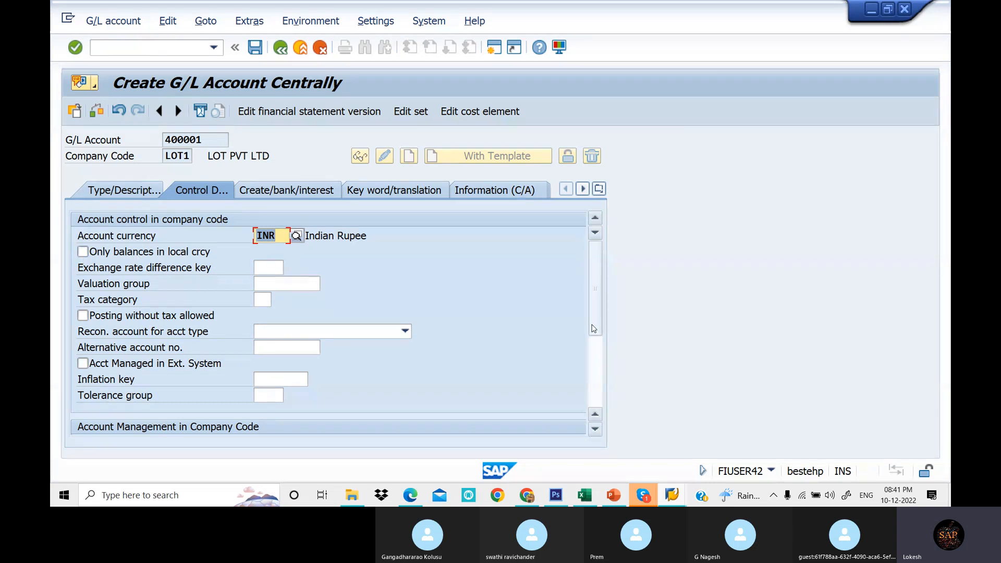
pyautogui.moveTo(596, 317); pyautogui.dragTo(594, 395)
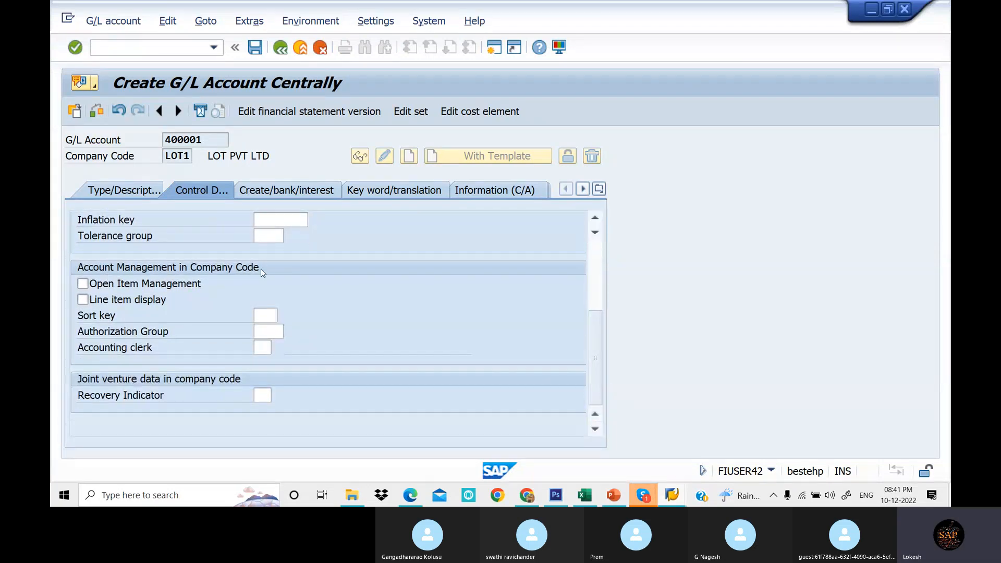
pyautogui.click(82, 301)
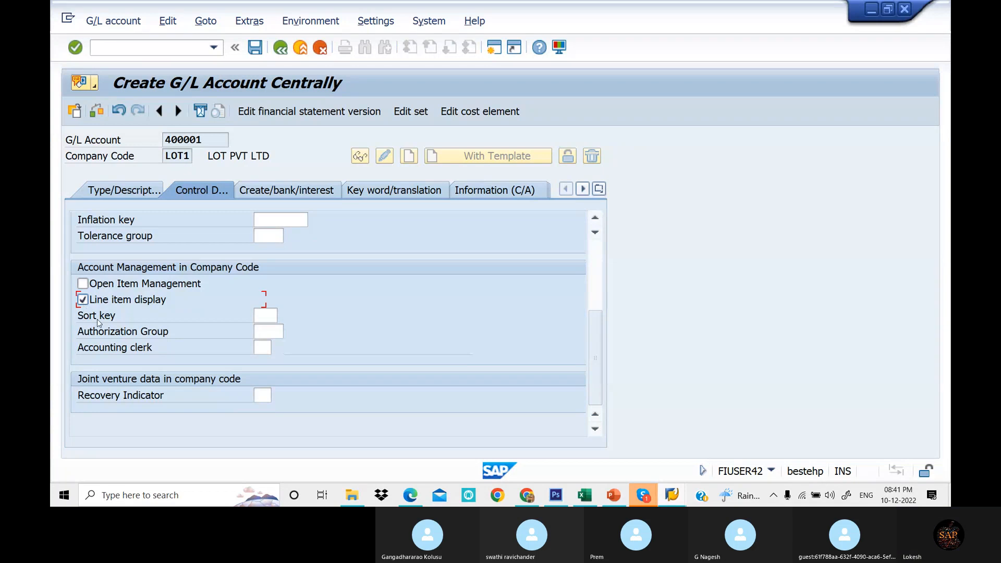
# - Set the sort key to 001 Posting date
pyautogui.click(262, 314)
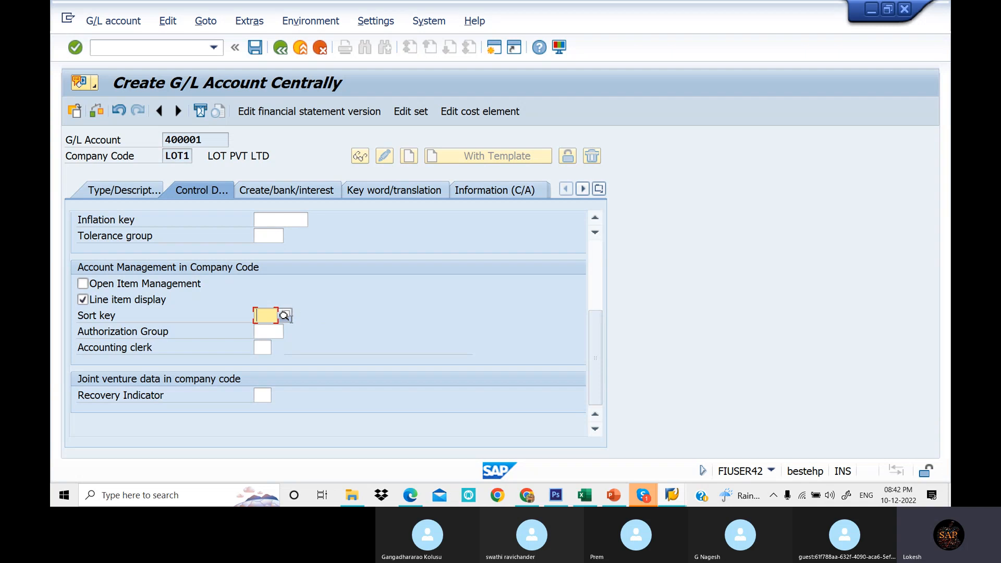
pyautogui.click(284, 317)
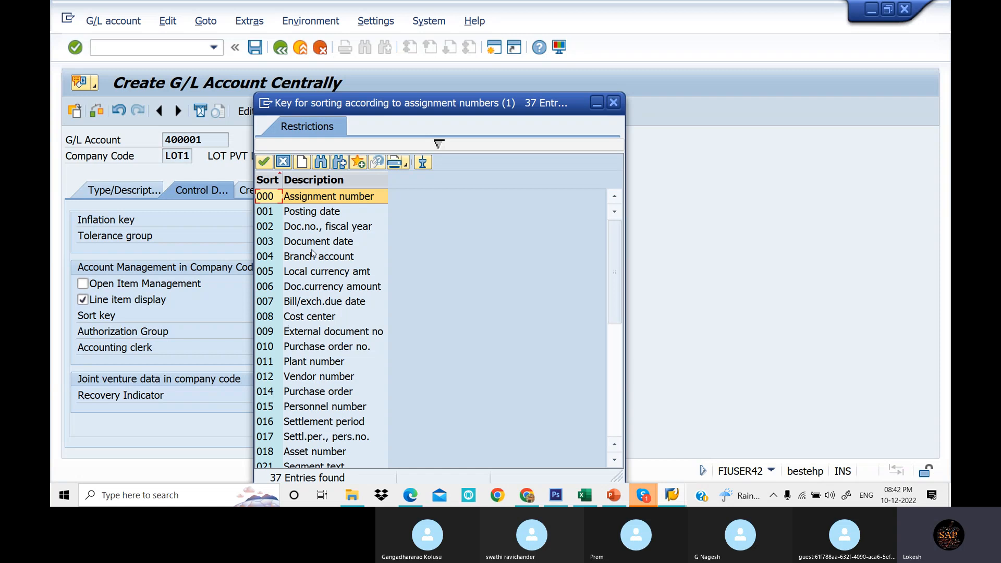
pyautogui.click(300, 214)
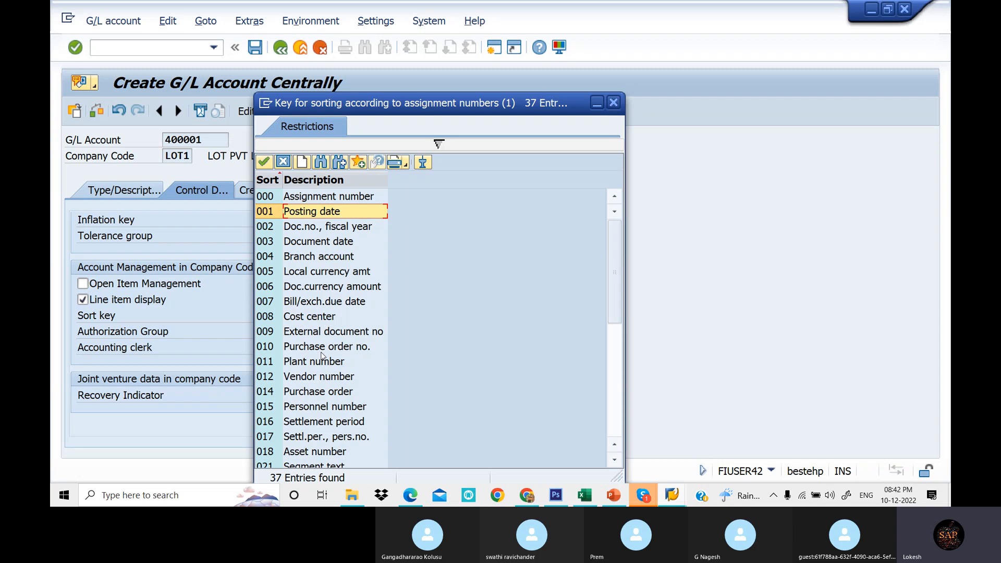
pyautogui.doubleClick(318, 215)
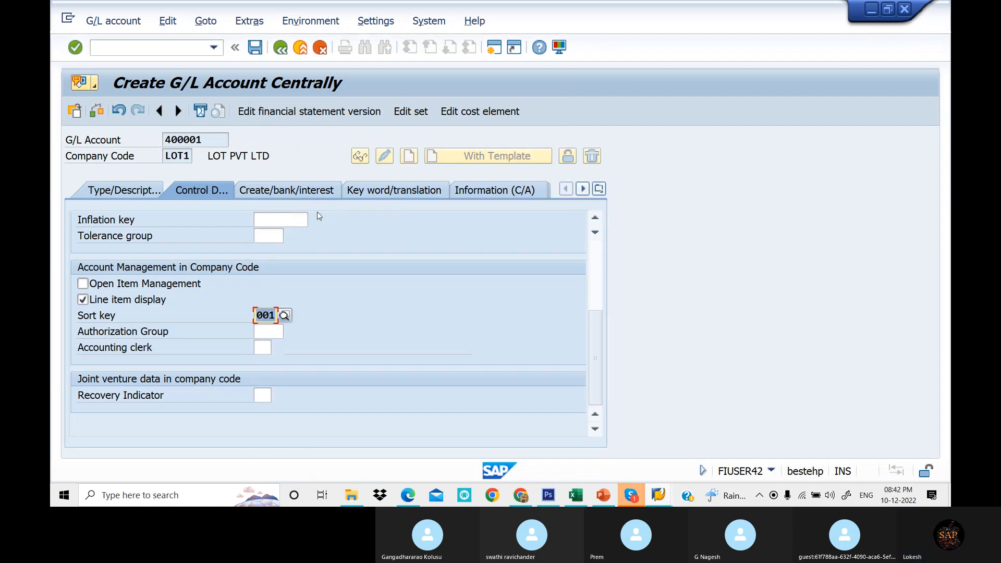
# - Set the field status group to G001 General (with text, assignment) and save G/L account 400001
pyautogui.click(287, 197)
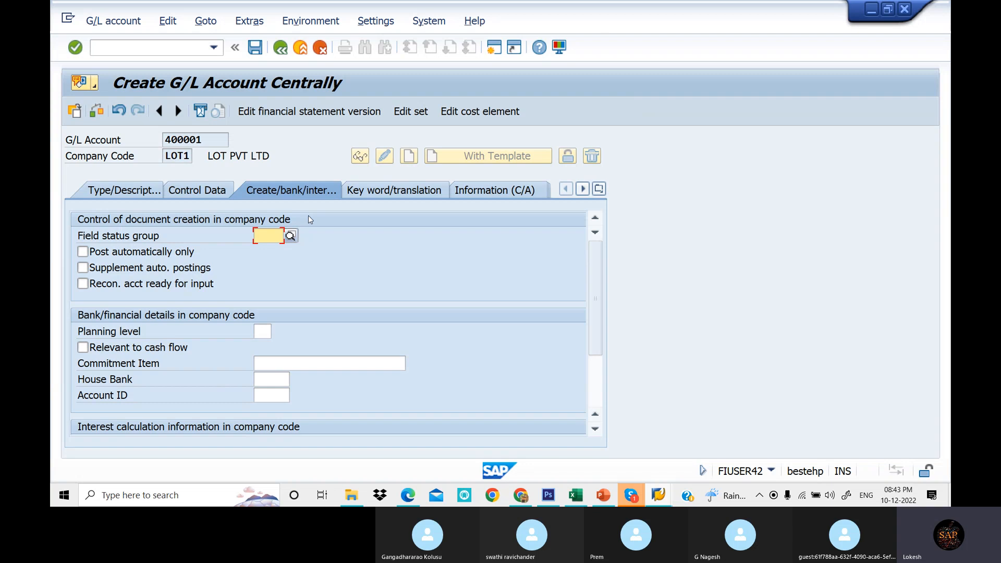
pyautogui.click(294, 237)
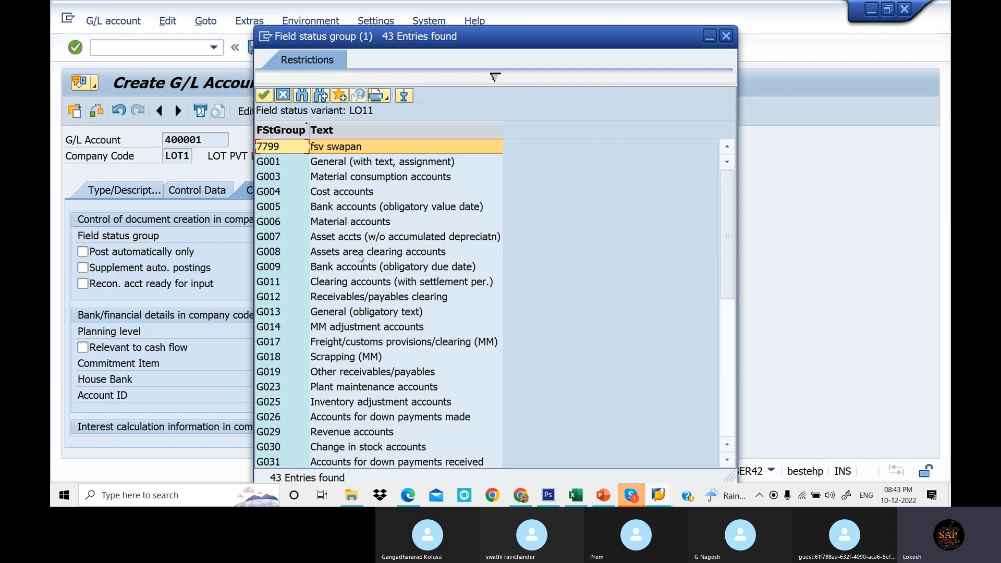
pyautogui.click(339, 164)
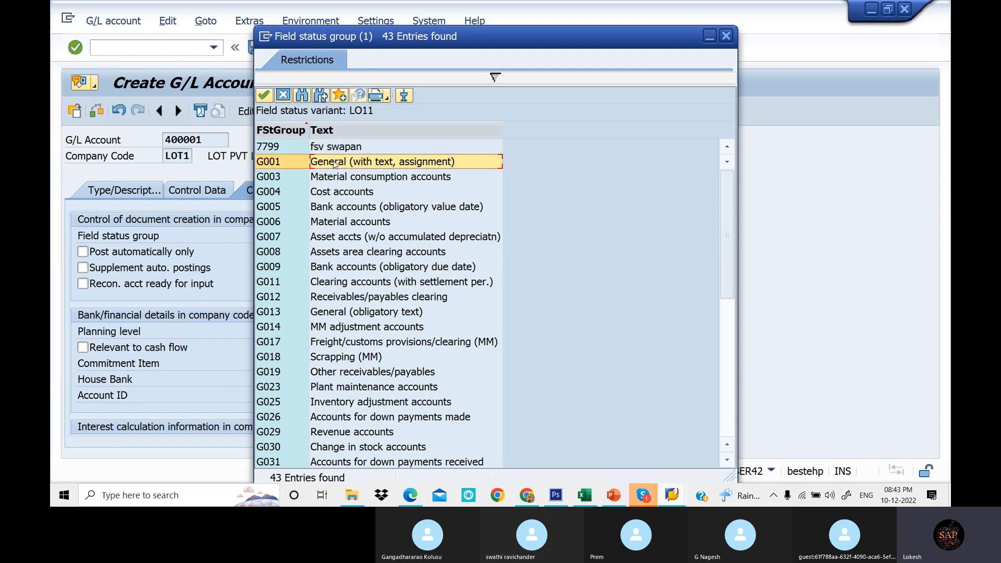
pyautogui.doubleClick(334, 163)
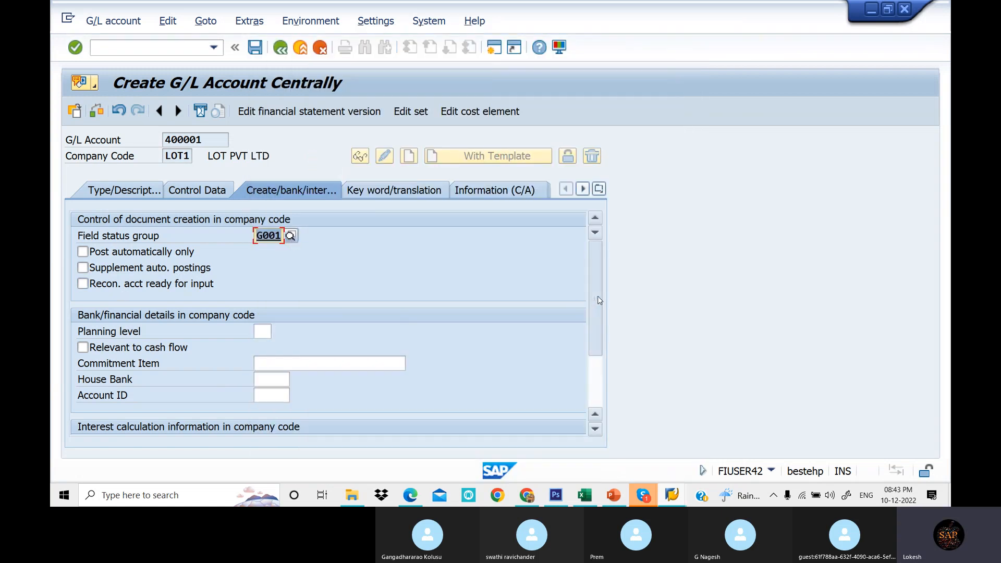
pyautogui.scroll(-2, 574, 302)
pyautogui.scroll(2, 585, 303)
pyautogui.scroll(1, 585, 304)
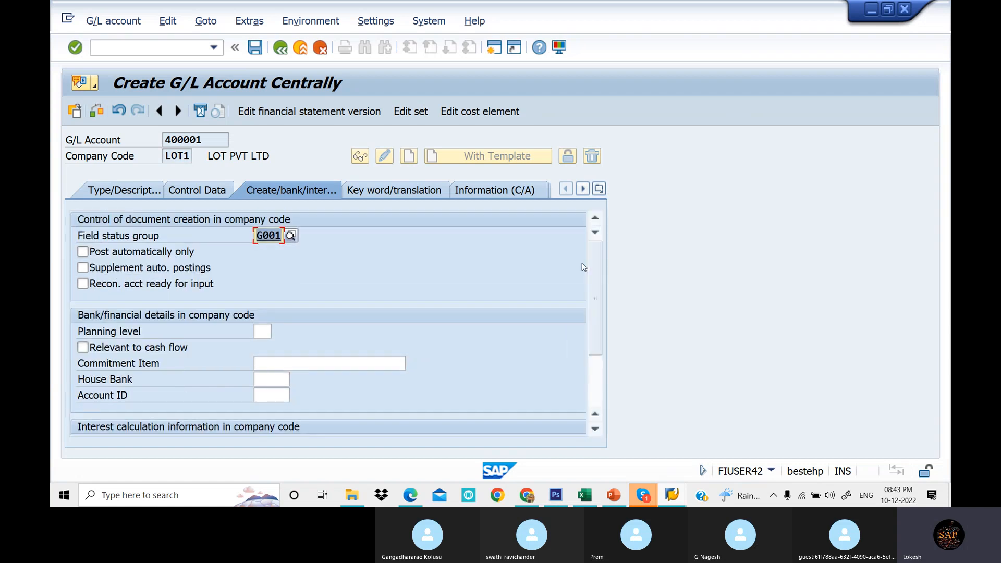
pyautogui.click(255, 48)
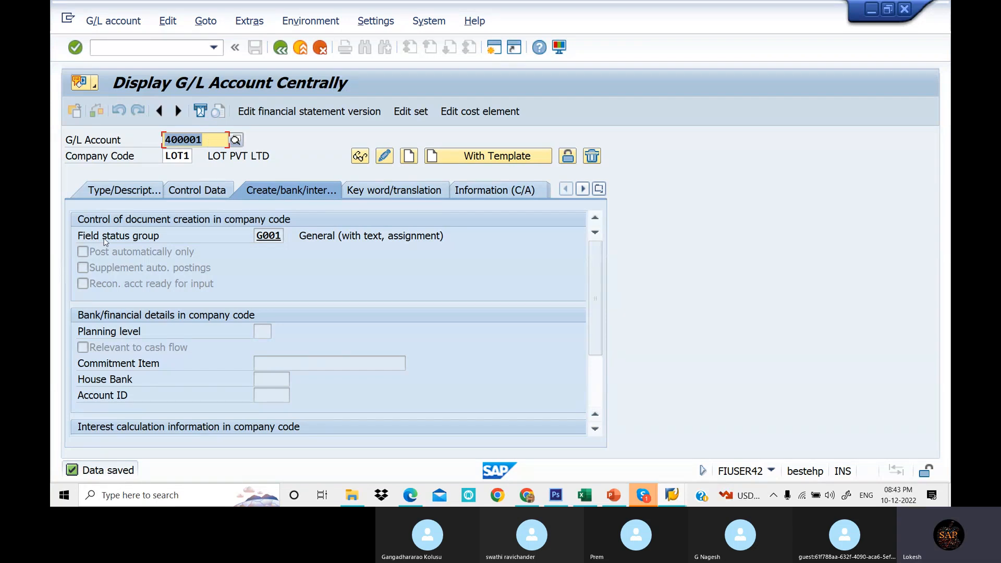
# - Enter 400002 as the G/L account number for company code LOT1
pyautogui.click(207, 143)
pyautogui.press('BackSpace')
pyautogui.write('2')
pyautogui.press('Return')
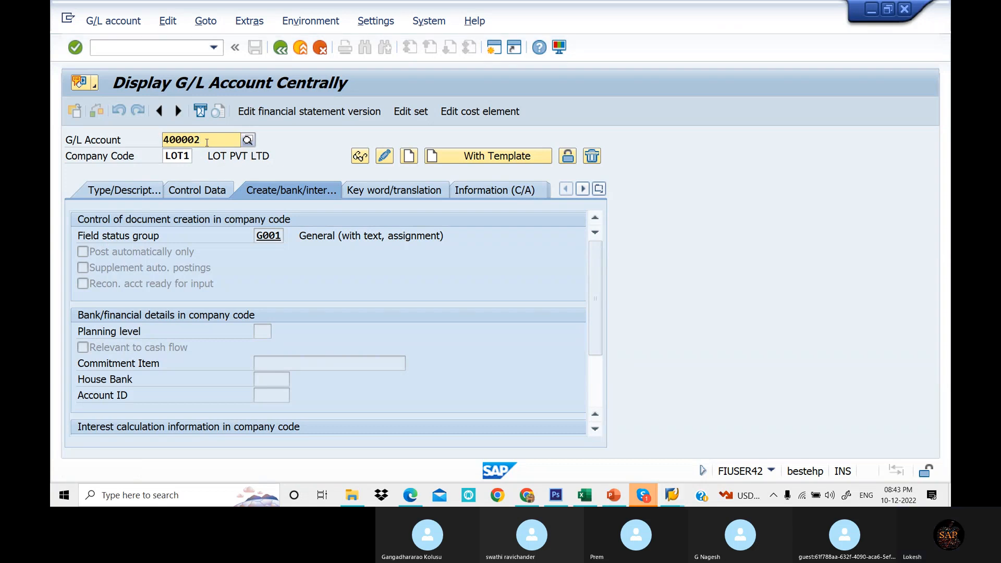
pyautogui.press('Tab')
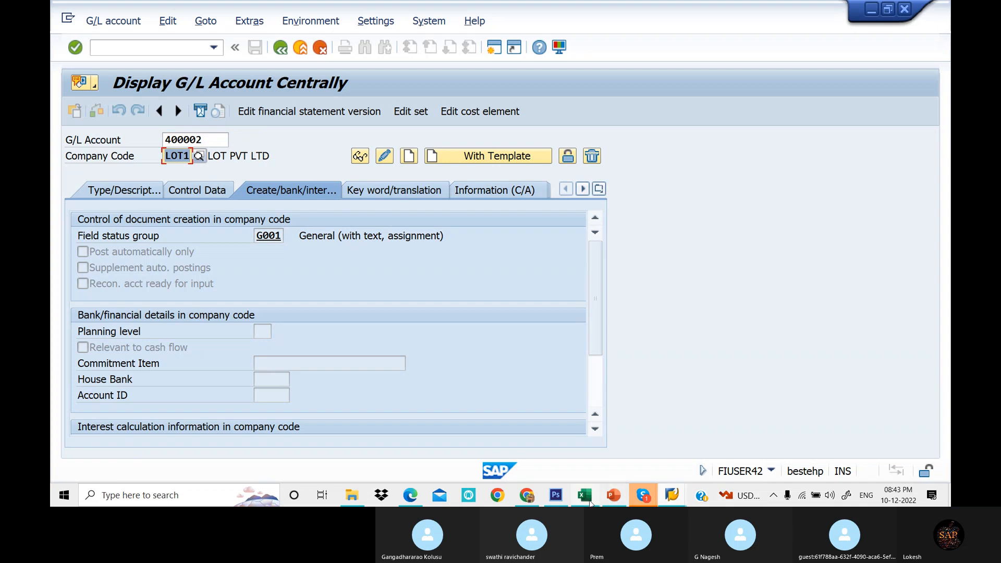
# - Switch to the Excel chart-of-accounts sheet to review the planned expense accounts and numbers, then return to SAP
pyautogui.click(585, 495)
pyautogui.scroll(-2, 628, 469)
pyautogui.moveTo(805, 464); pyautogui.dragTo(855, 464)
pyautogui.click(711, 294)
pyautogui.click(724, 314)
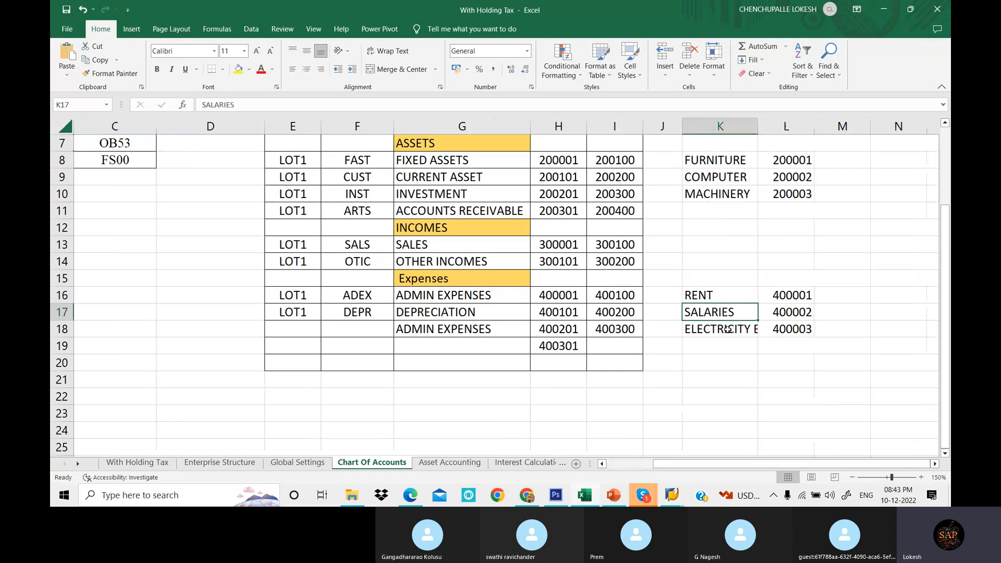
pyautogui.click(728, 328)
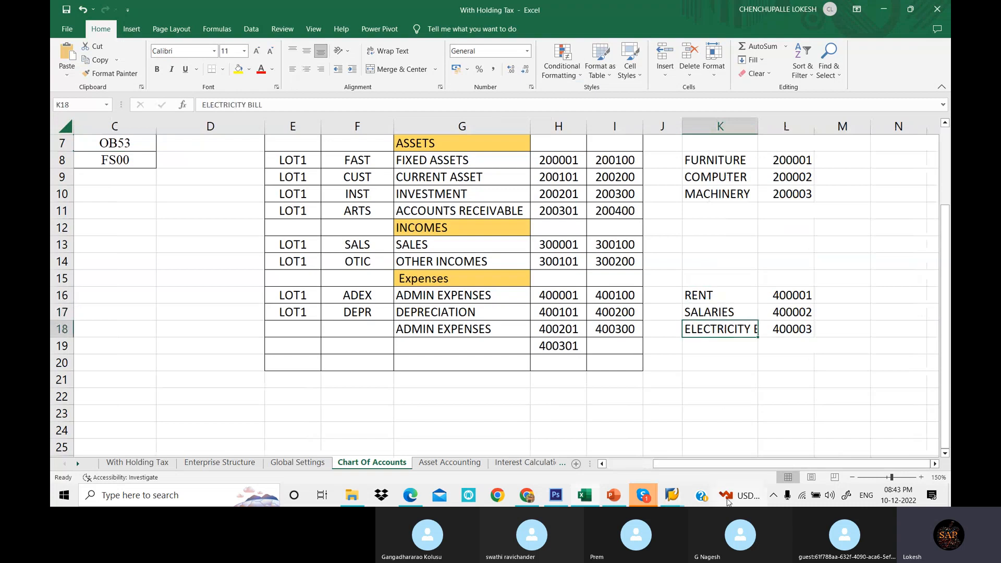
pyautogui.click(672, 495)
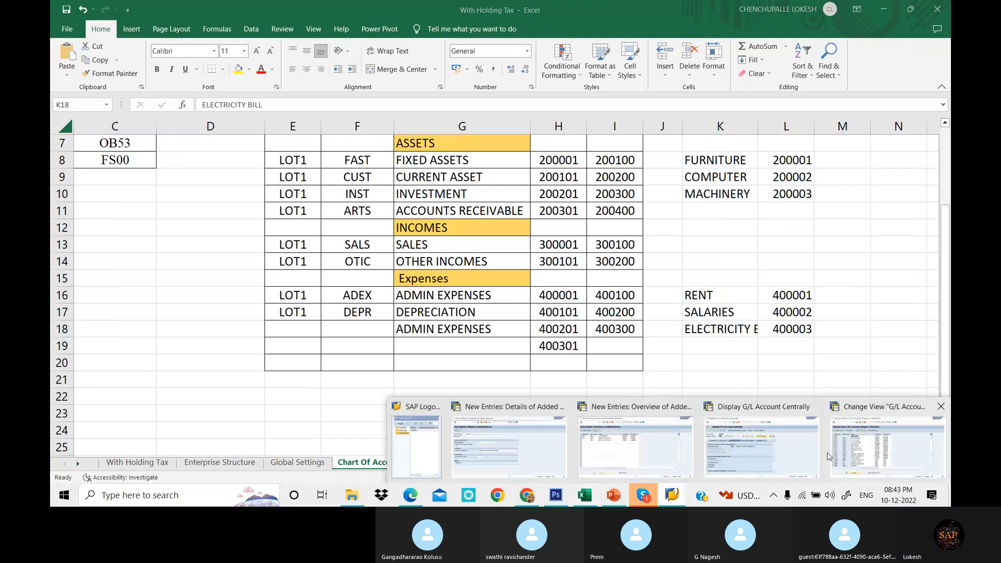
pyautogui.click(761, 446)
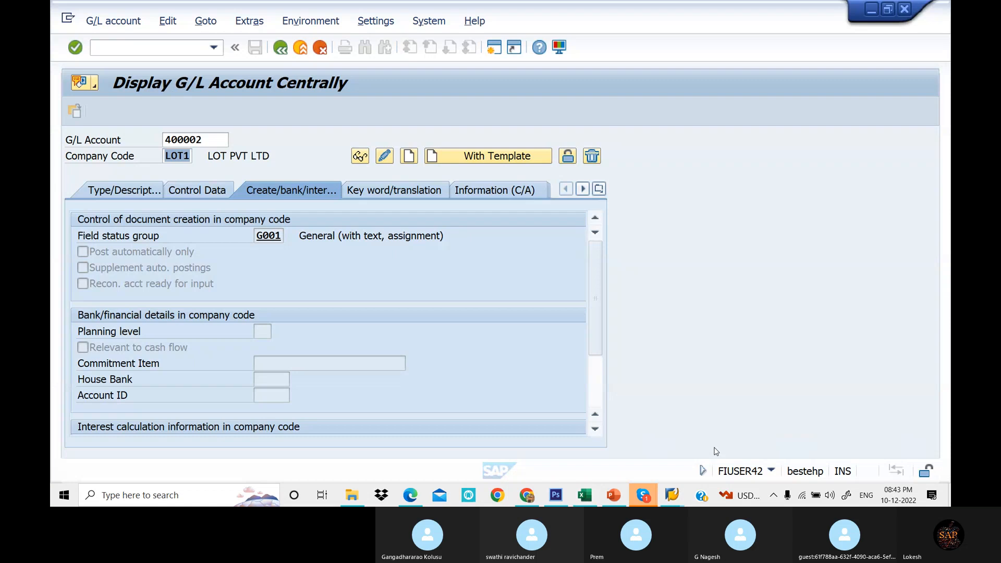
# - Start creating account 400002 and assign it to the Admin Expenses account group
pyautogui.click(138, 196)
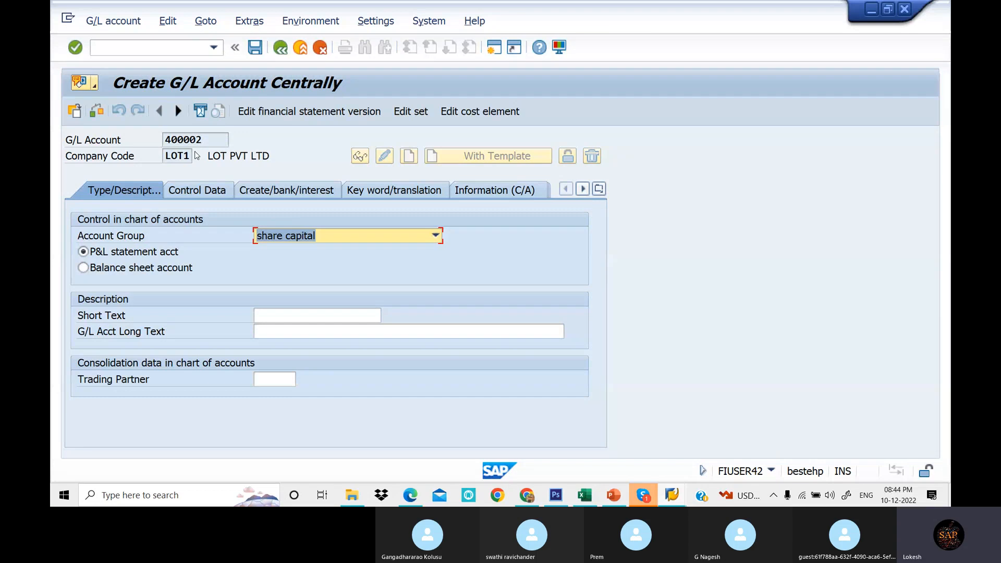
pyautogui.press('Return')
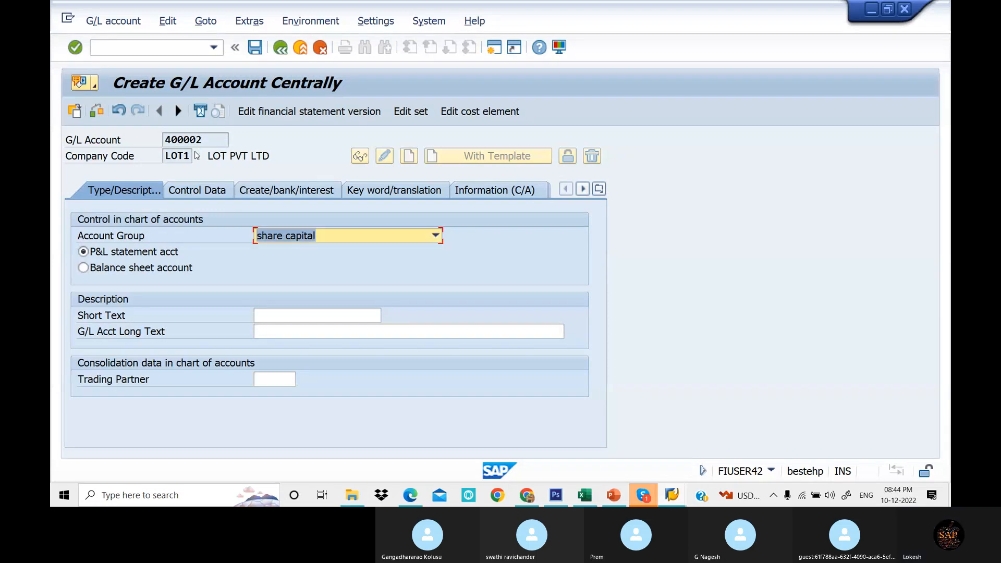
pyautogui.click(353, 239)
pyautogui.click(345, 254)
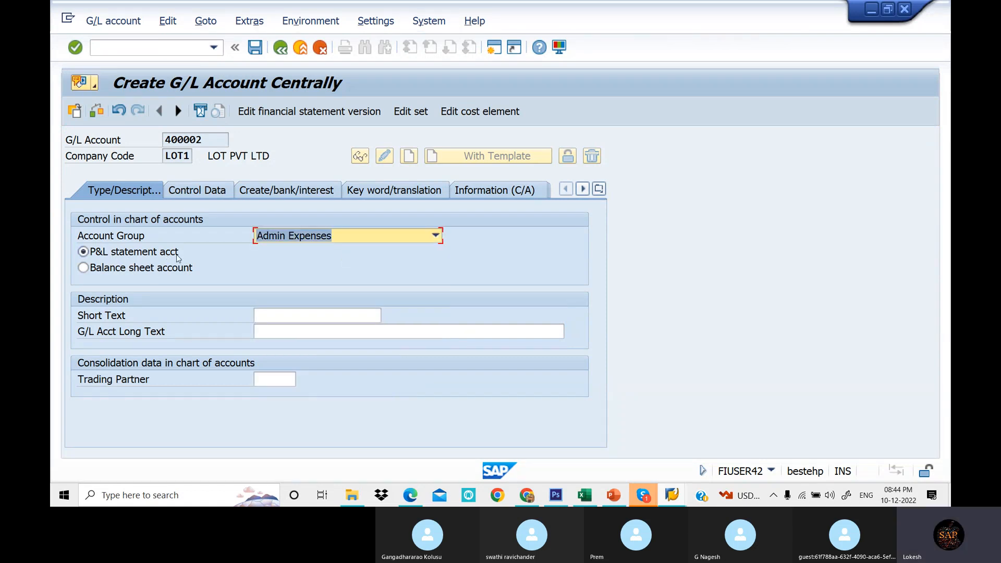
# - Enter Salaries A/c as the short text and fill in the G/L account long text
pyautogui.click(286, 315)
pyautogui.write('S')
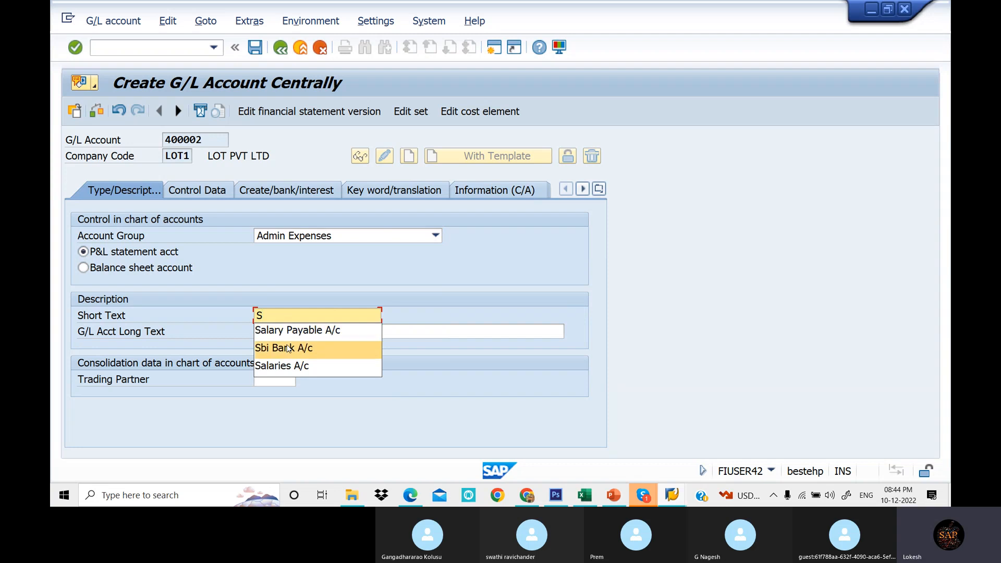
pyautogui.click(293, 365)
pyautogui.click(296, 327)
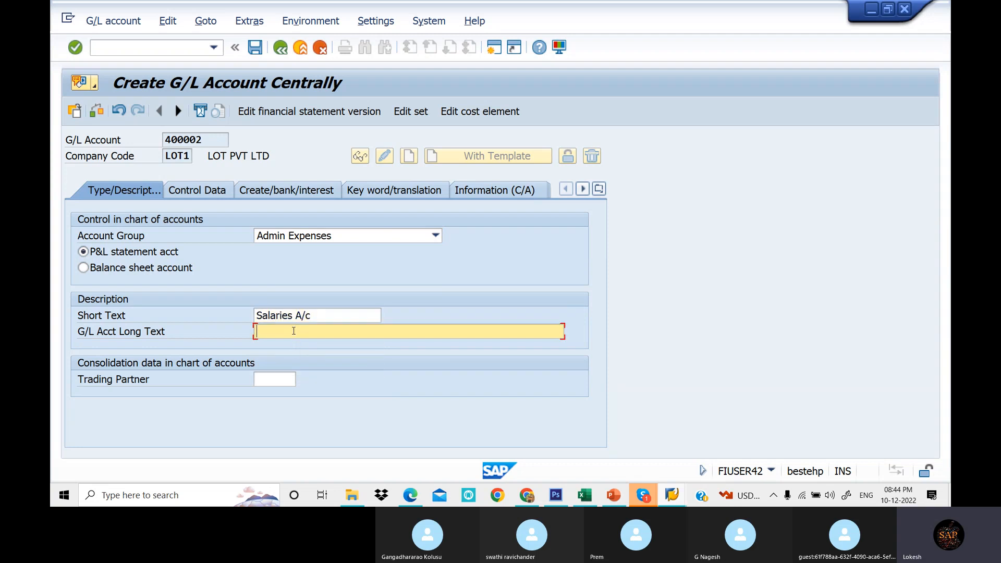
pyautogui.write('S')
pyautogui.click(294, 381)
# - Enable line item display and set the sort key to 001 in the company code control data
pyautogui.click(223, 196)
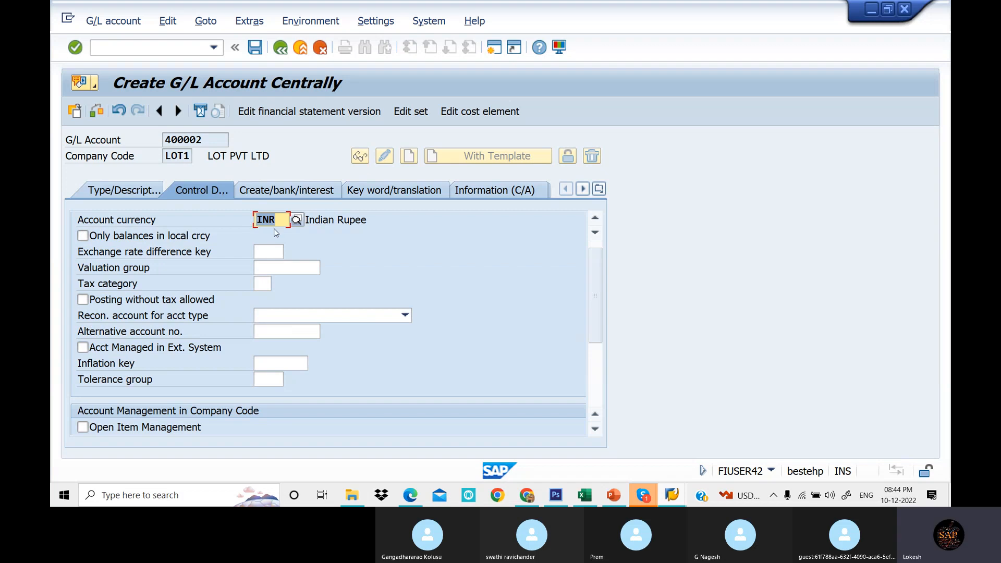
pyautogui.scroll(-3, 365, 287)
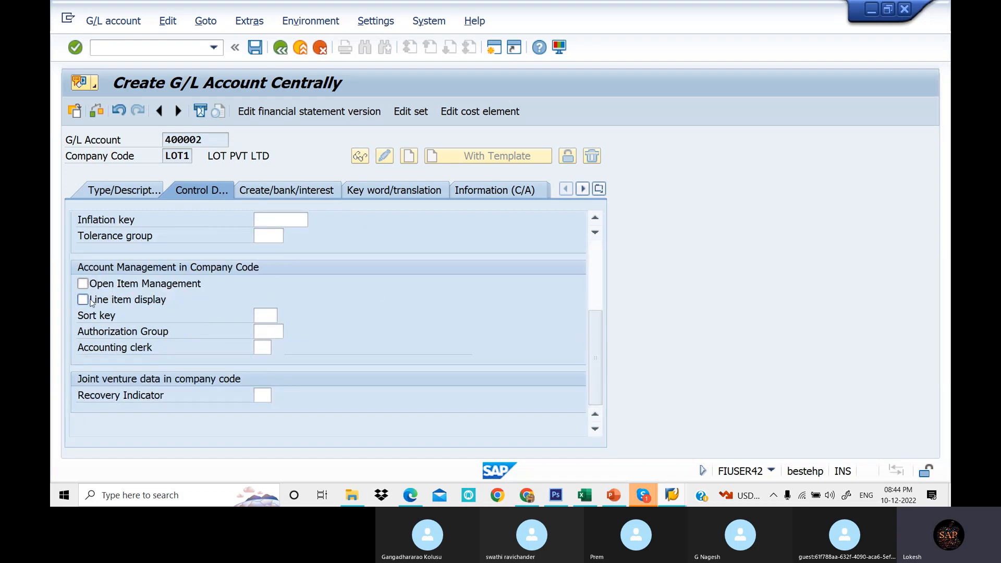
pyautogui.click(263, 314)
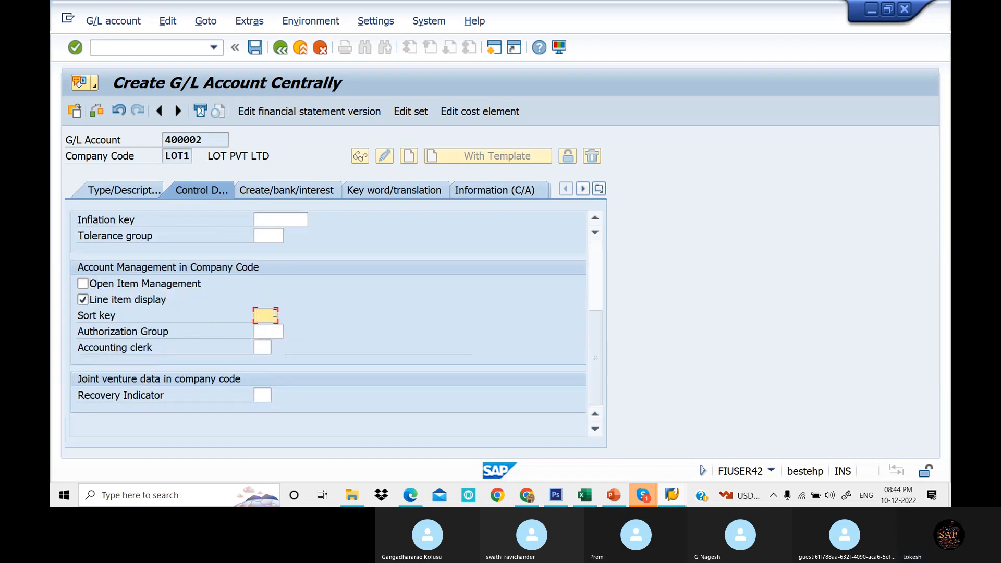
pyautogui.click(275, 315)
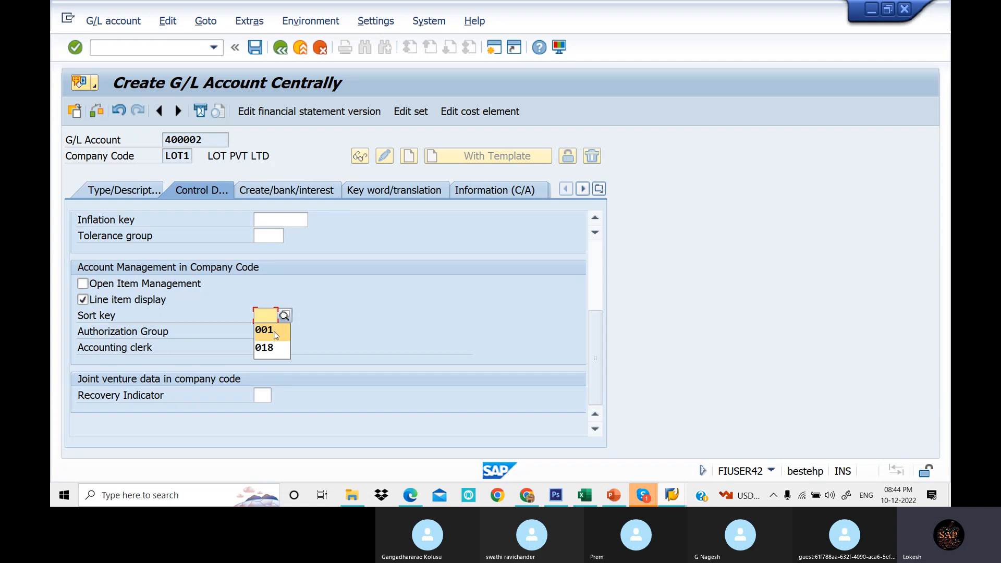
pyautogui.click(301, 193)
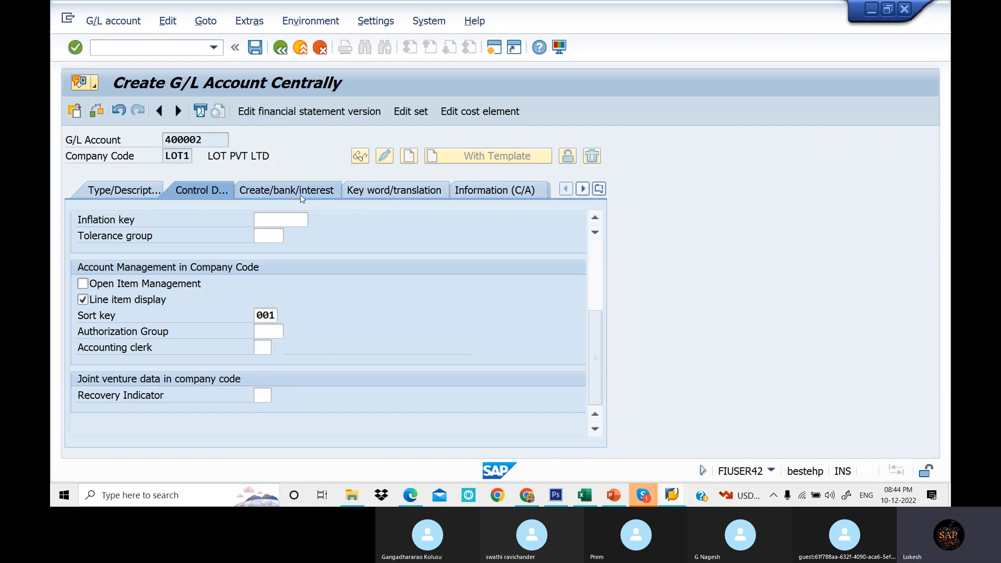
# - Set the field status group to G001 and save G/L account 400002
pyautogui.click(266, 238)
pyautogui.click(265, 252)
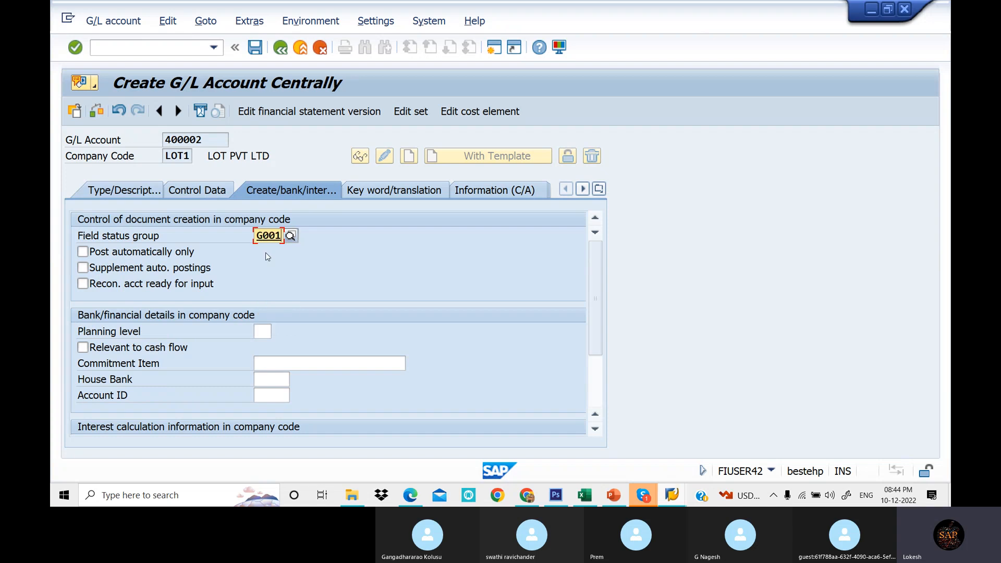
pyautogui.click(256, 51)
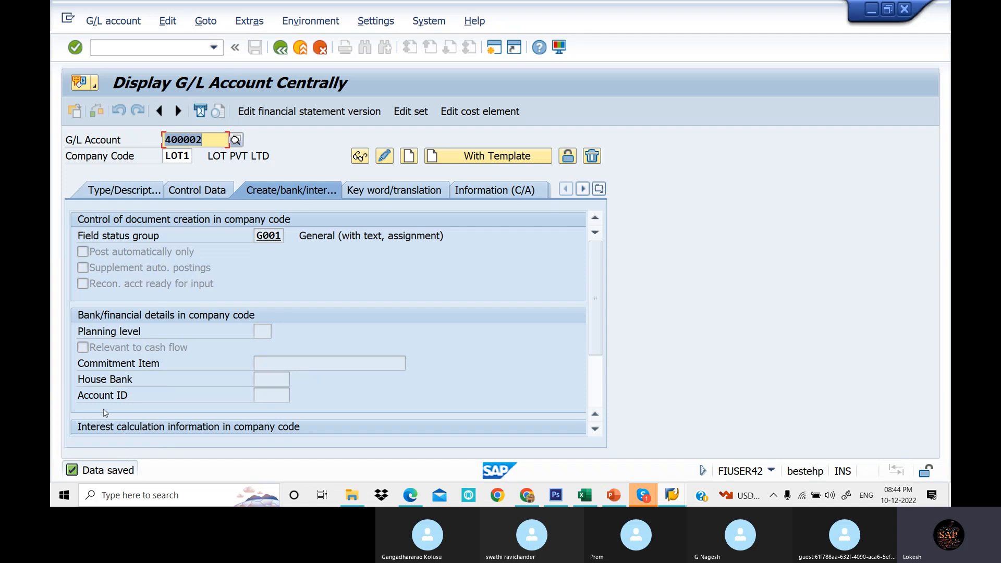
# - Switch the hierarchy display setting to show accounts in a navigation tree and acknowledge the notice
pyautogui.click(388, 25)
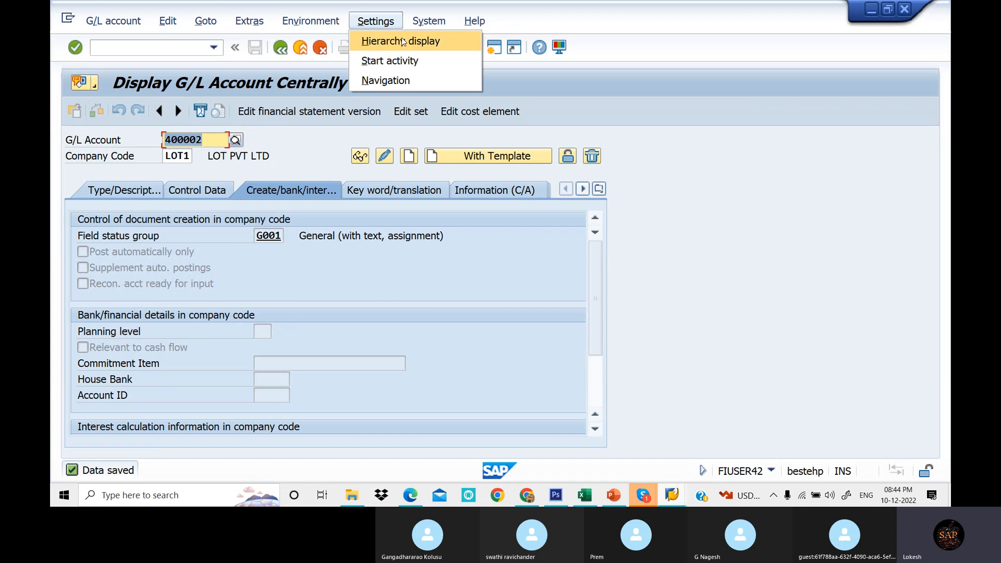
pyautogui.click(401, 38)
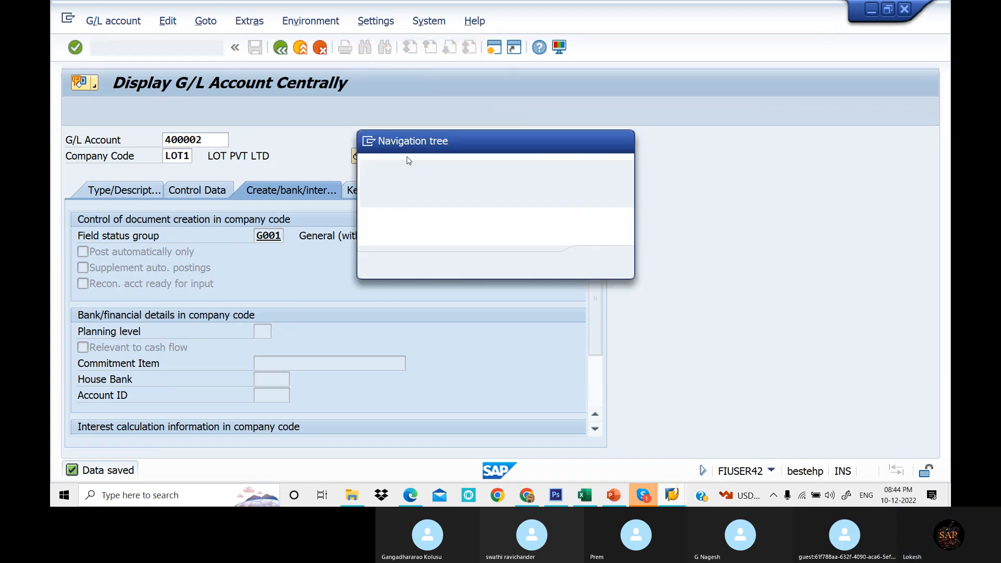
pyautogui.click(381, 232)
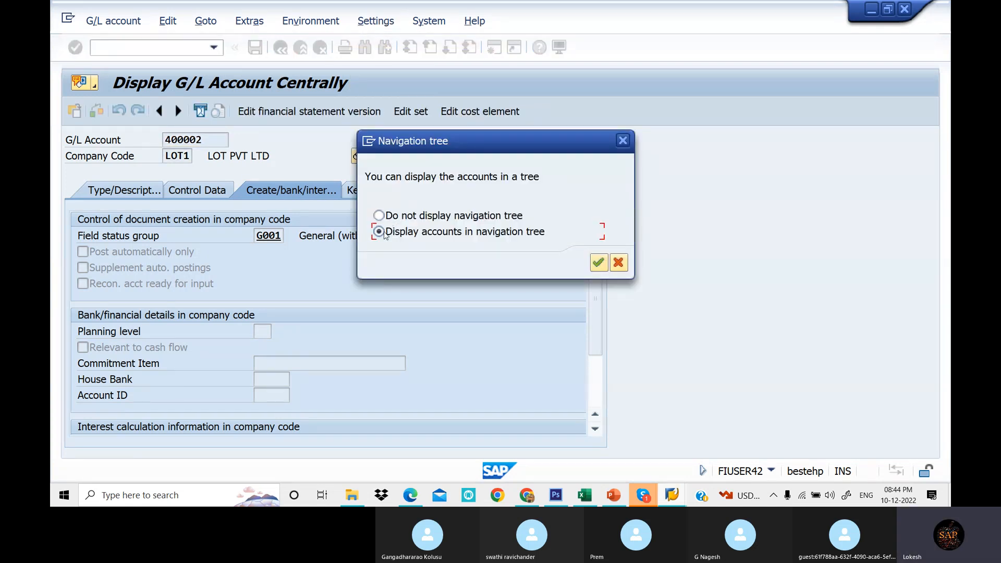
pyautogui.click(598, 262)
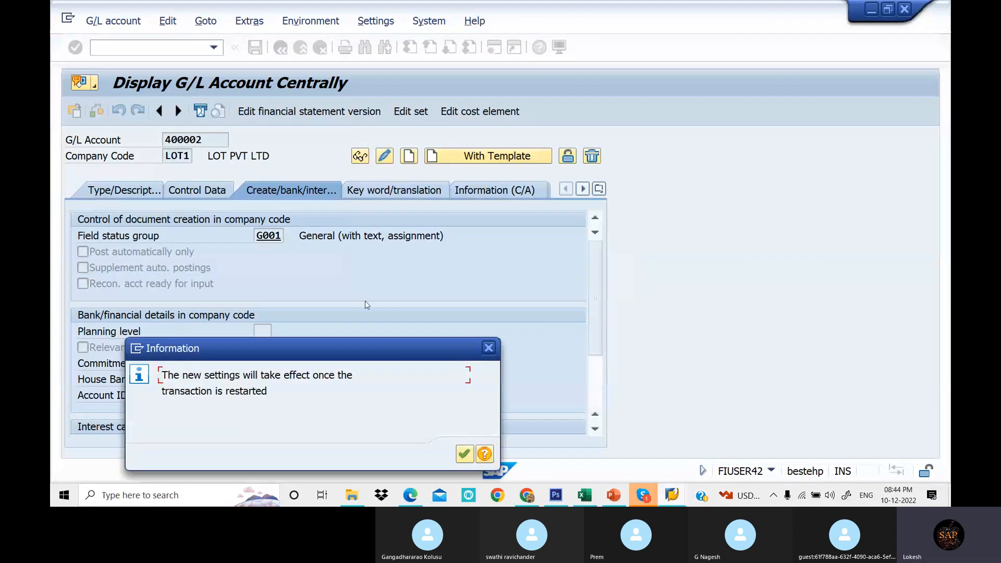
pyautogui.click(463, 453)
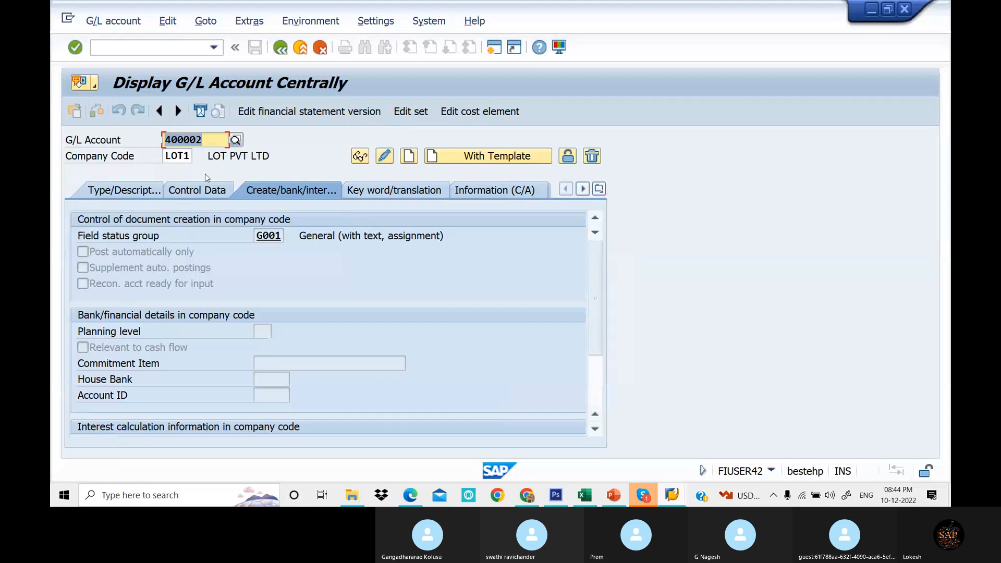
# - Restart the FS00 transaction
pyautogui.click(179, 48)
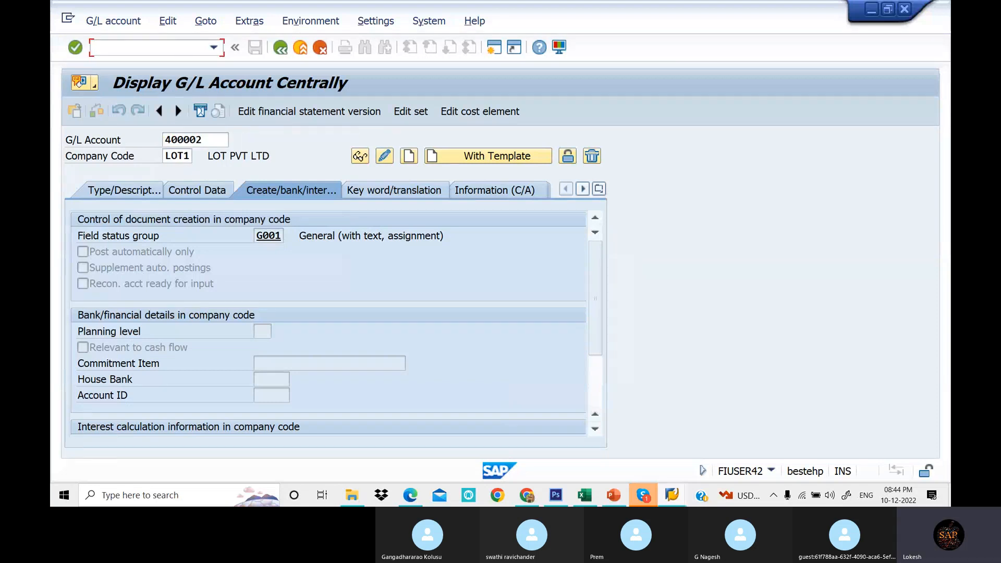
pyautogui.write('/N')
pyautogui.press('Return')
pyautogui.write('F')
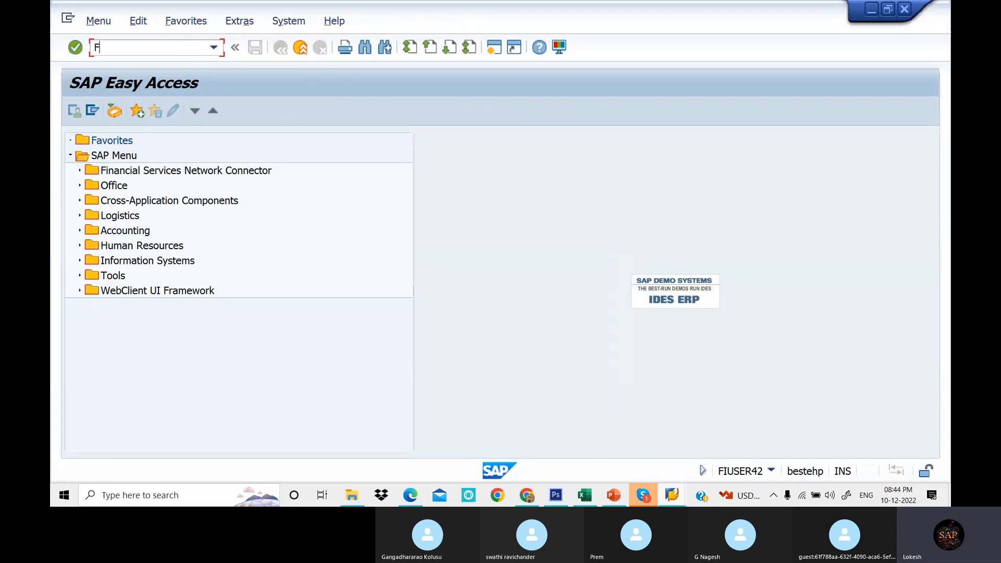
pyautogui.write('S00')
pyautogui.press('Return')
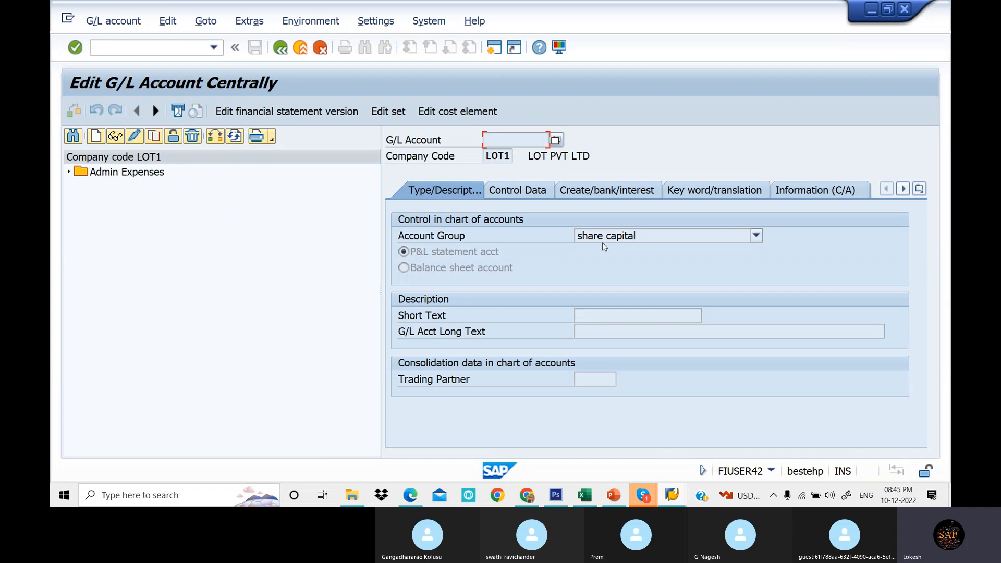
# - Expand the Admin Expenses folder in the account tree and select account 400002 Salaries A/c
pyautogui.click(68, 172)
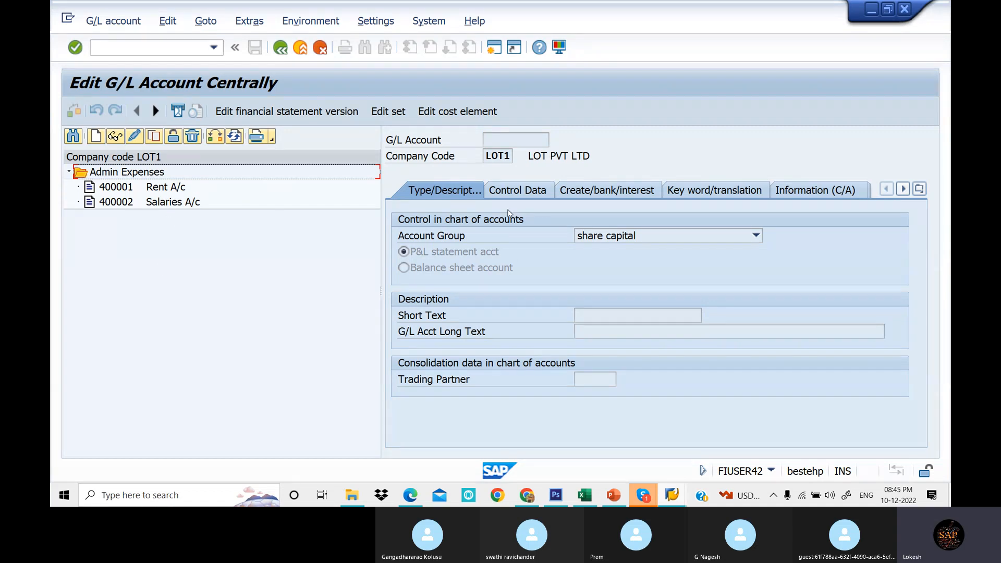
pyautogui.moveTo(381, 292); pyautogui.dragTo(334, 295)
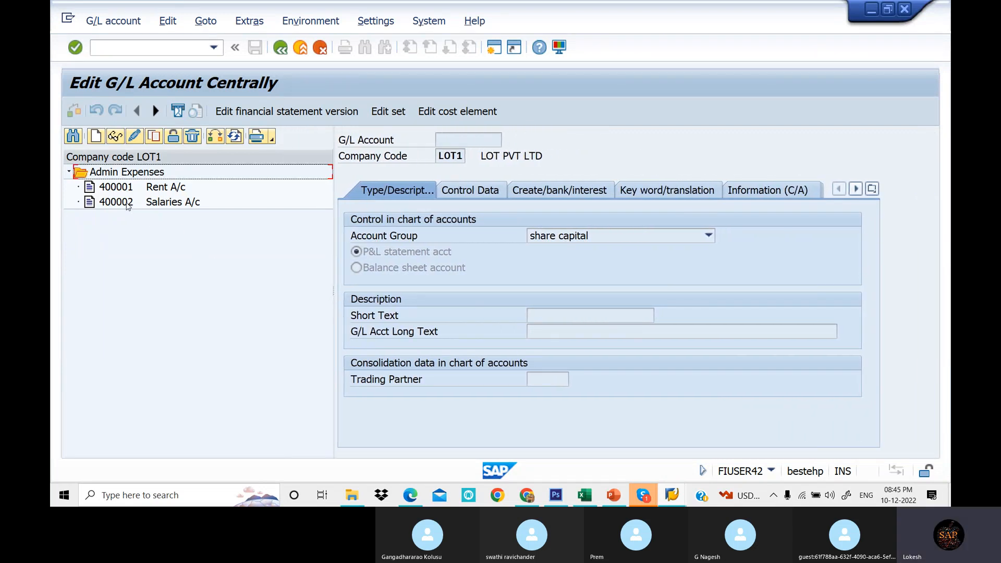
pyautogui.click(128, 205)
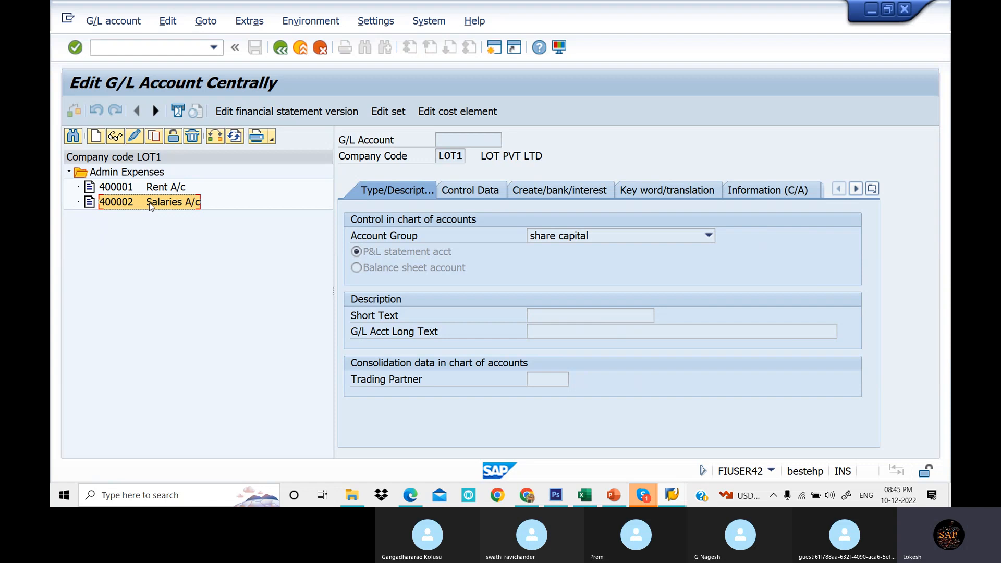
# - Copy account 400002 in the account tree to create new G/L account 400003 in company code LOT1
pyautogui.rightClick(152, 207)
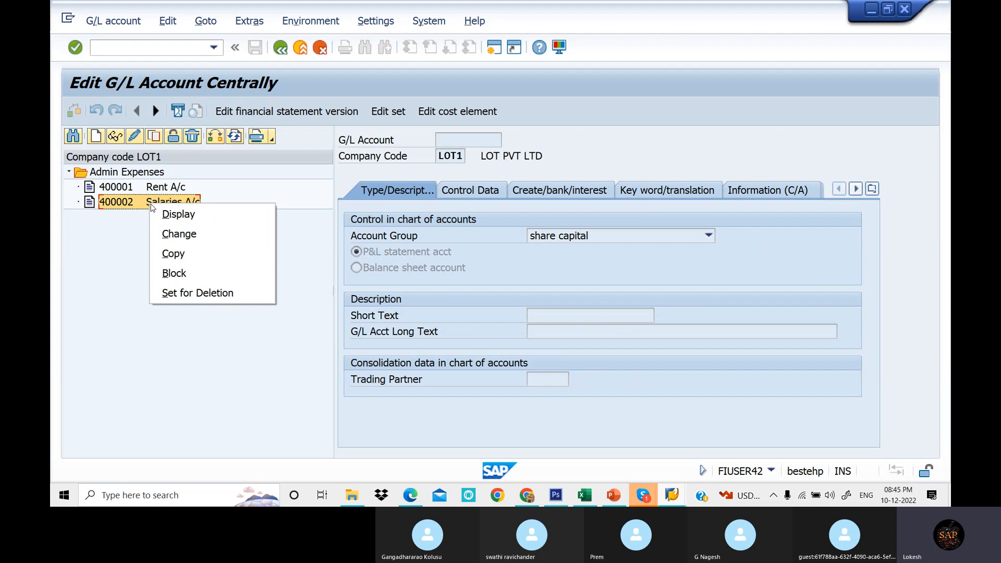
pyautogui.click(178, 256)
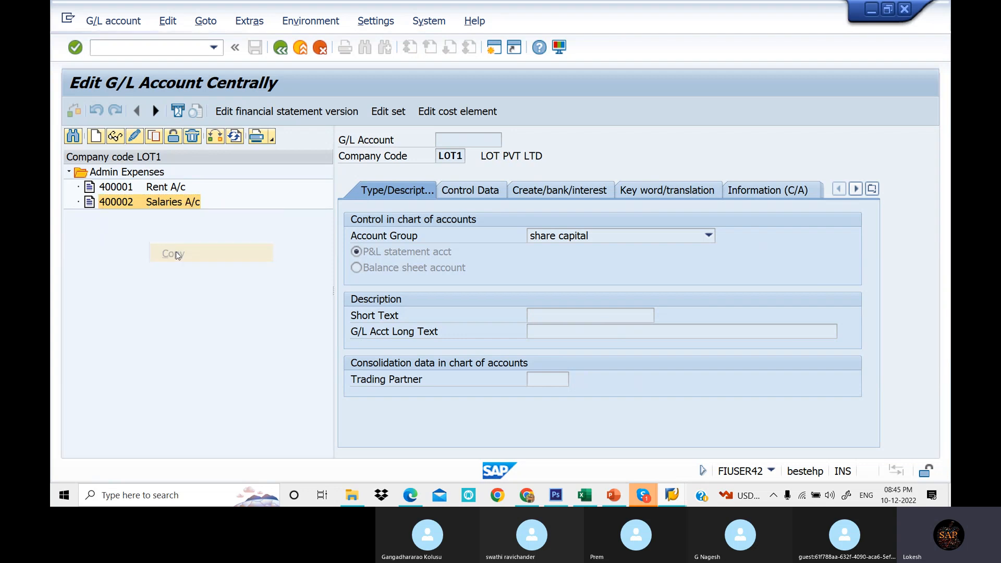
pyautogui.moveTo(212, 211); pyautogui.dragTo(209, 261)
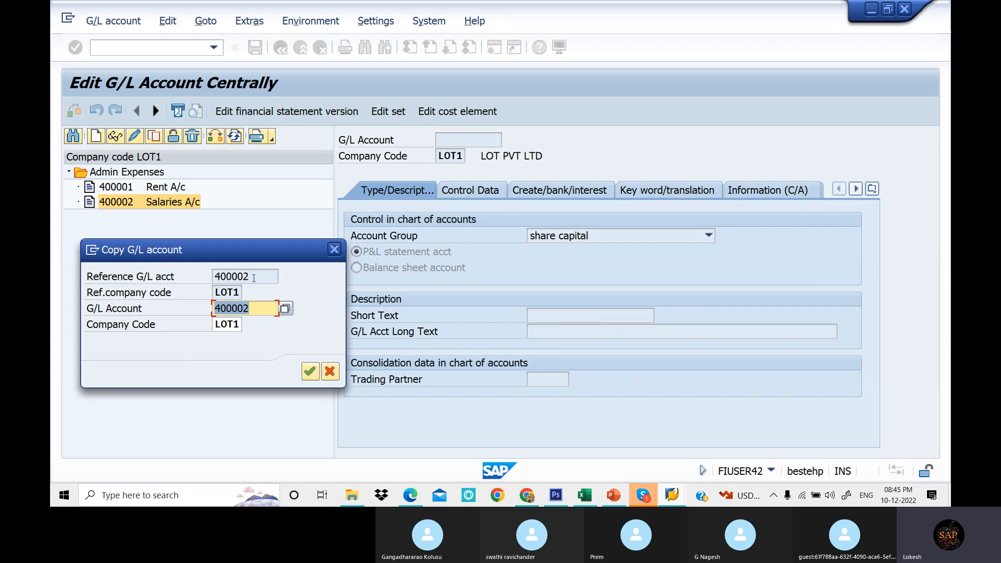
pyautogui.click(257, 308)
pyautogui.press('BackSpace')
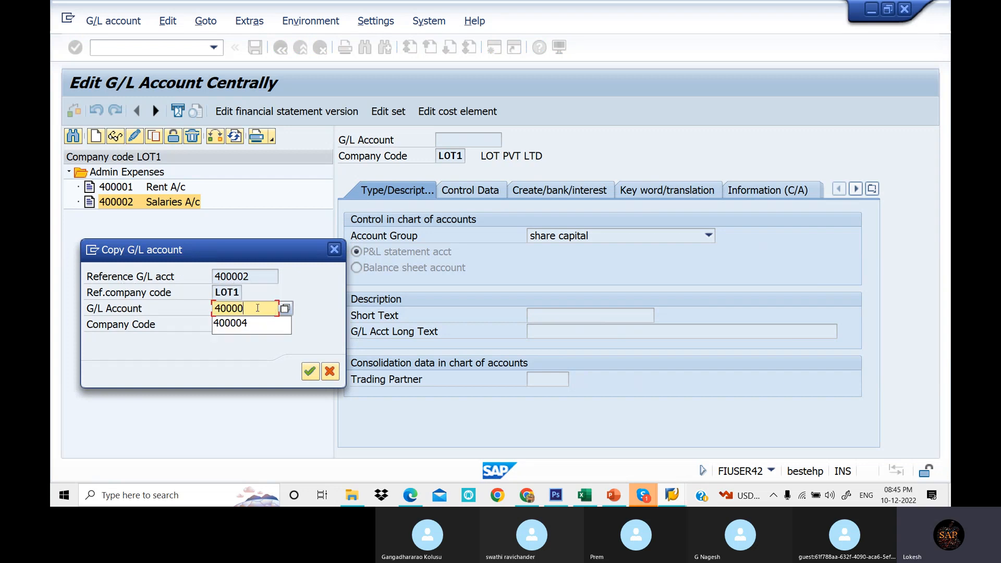
pyautogui.write('3')
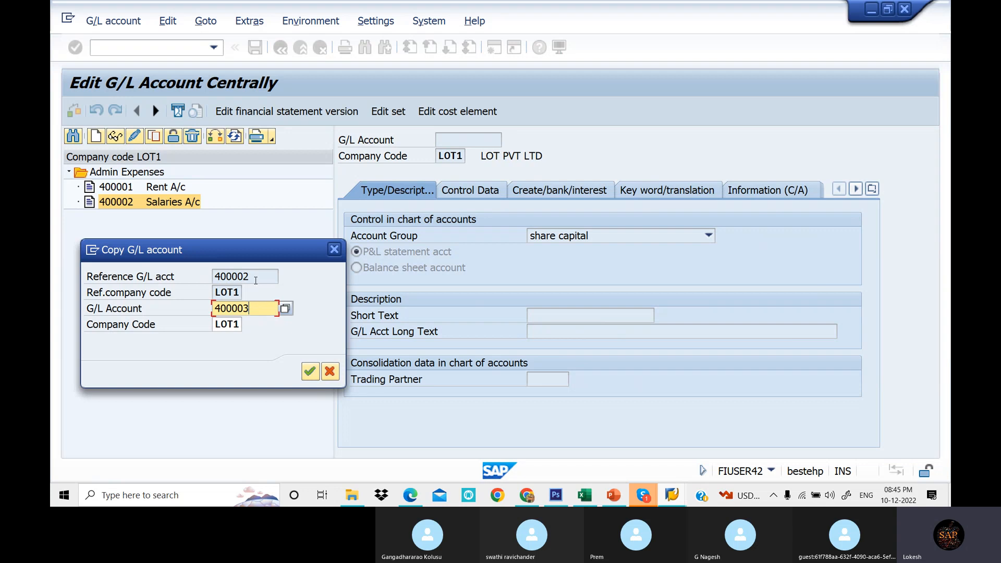
pyautogui.click(308, 374)
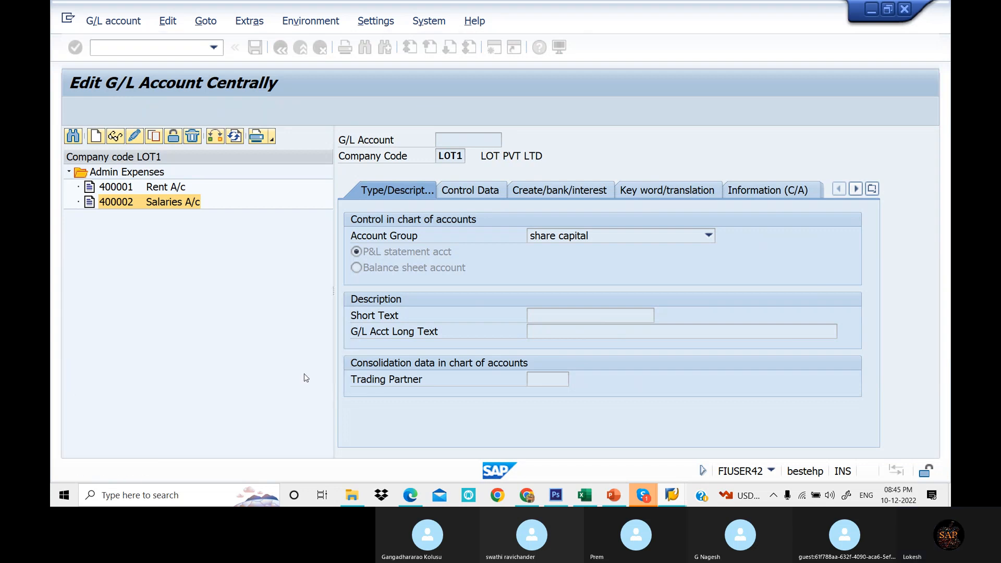
# - Set the short text and long text of account 400003 to Electricity Bill A/C and save it
pyautogui.moveTo(603, 318); pyautogui.dragTo(518, 322)
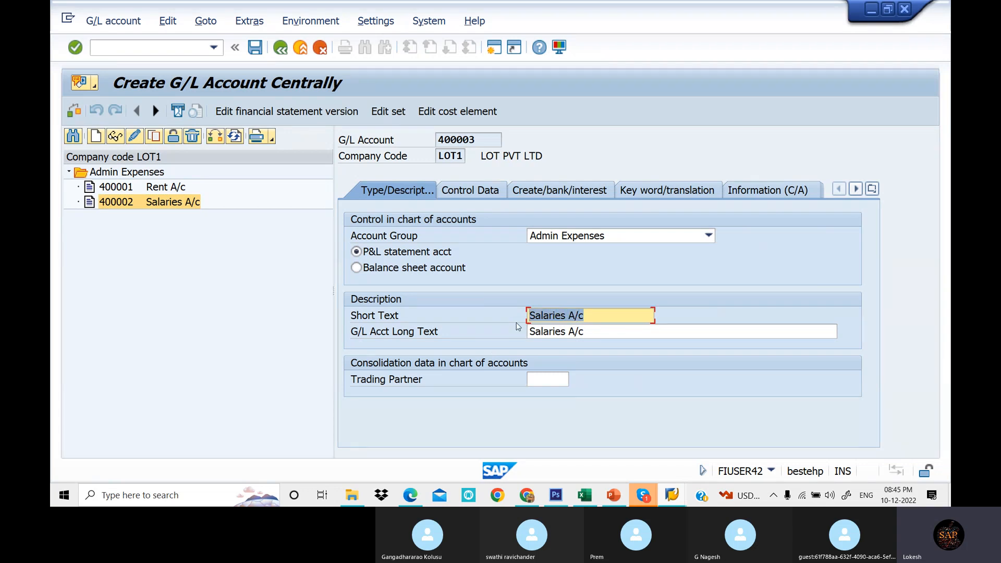
pyautogui.write('EL')
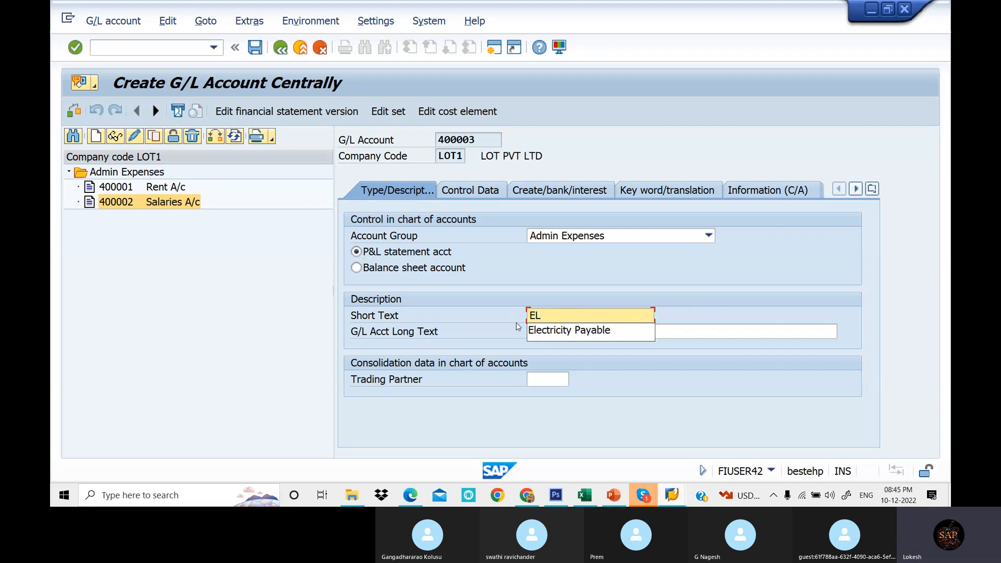
pyautogui.click(603, 329)
pyautogui.press('BackSpace')
pyautogui.press('BackSpace')
pyautogui.press('BackSpace')
pyautogui.press('BackSpace')
pyautogui.press('BackSpace')
pyautogui.press('BackSpace')
pyautogui.press('BackSpace')
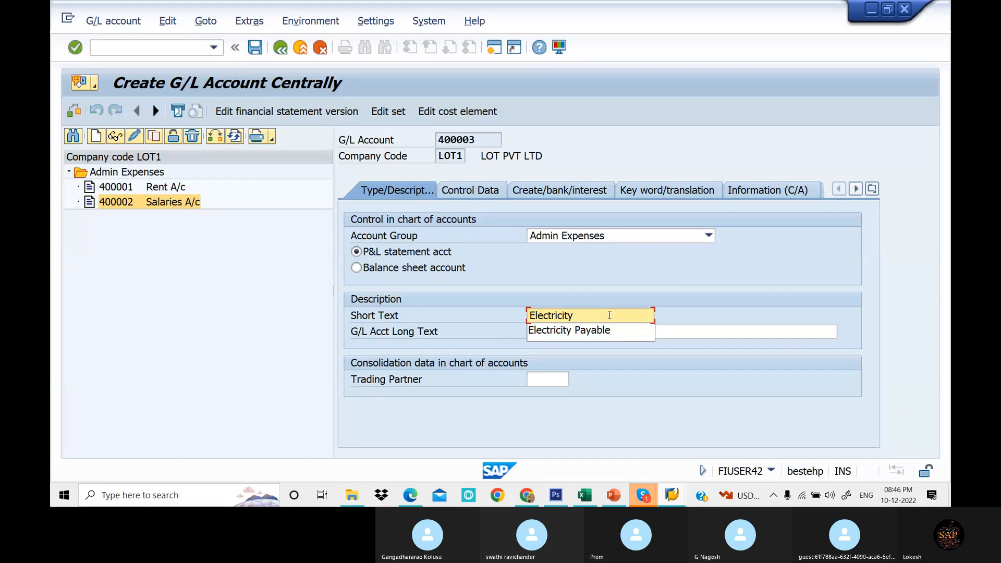
pyautogui.write('Bill')
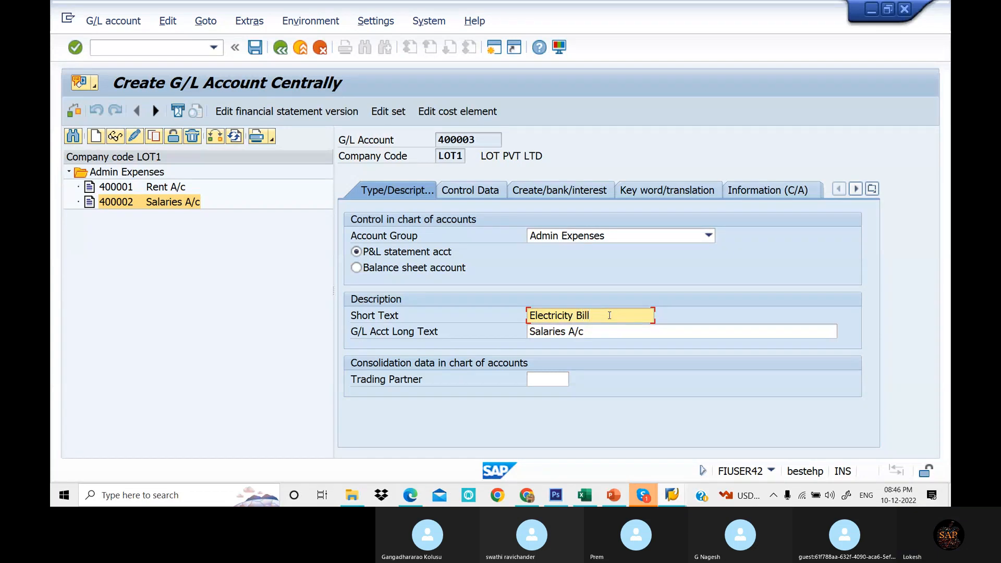
pyautogui.write(' A/C')
pyautogui.moveTo(623, 316); pyautogui.dragTo(497, 316)
pyautogui.hotkey('ctrl', 'c')
pyautogui.moveTo(585, 332); pyautogui.dragTo(510, 333)
pyautogui.hotkey('ctrl', 'v')
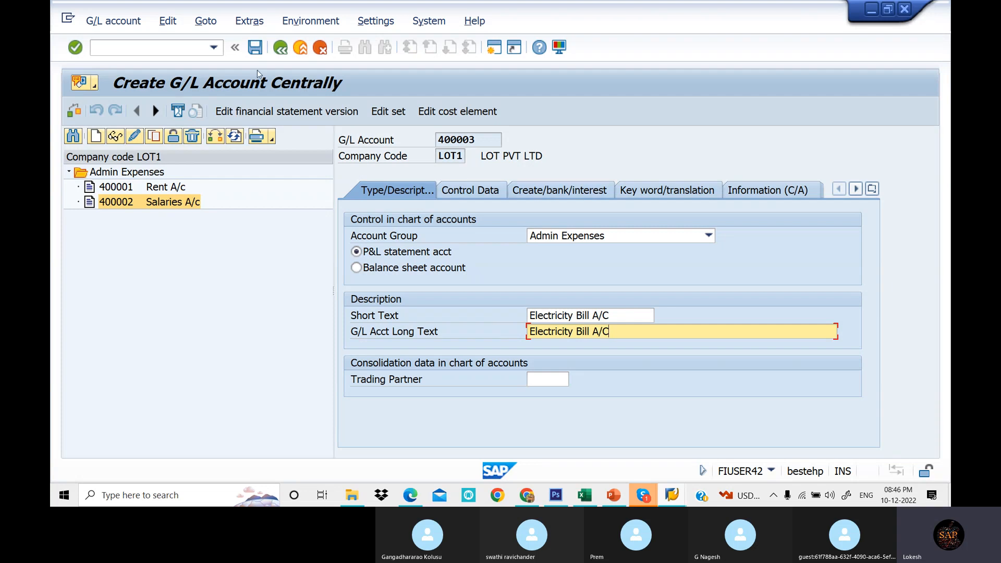
pyautogui.click(256, 51)
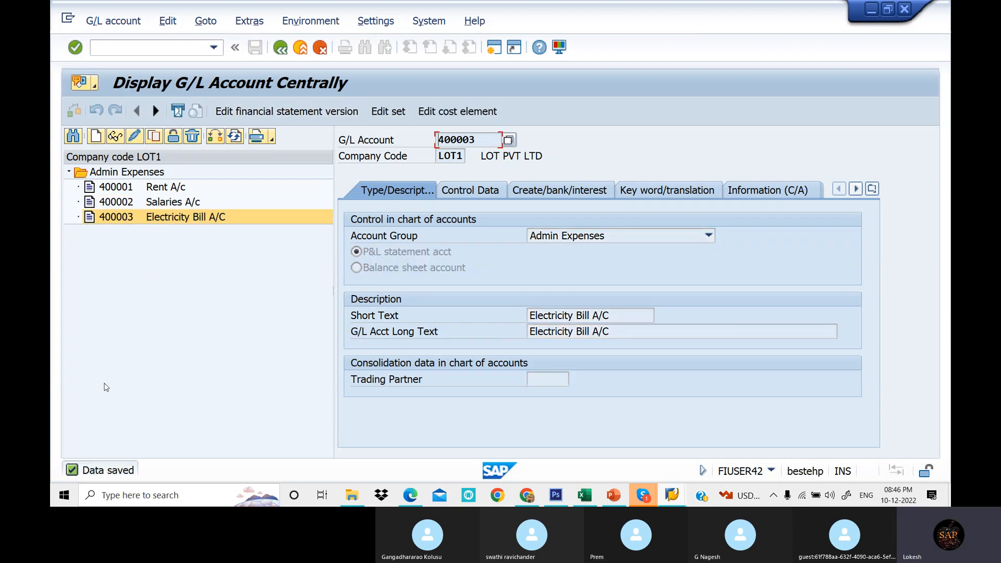
# - Copy account 400003 in the account tree to create new G/L account 400004 in company code LOT1
pyautogui.rightClick(143, 215)
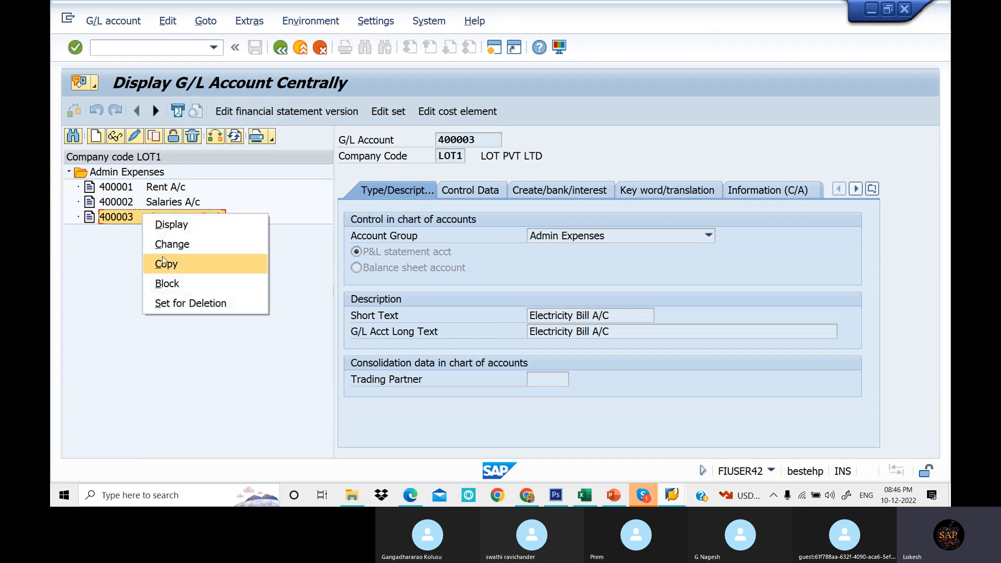
pyautogui.click(165, 263)
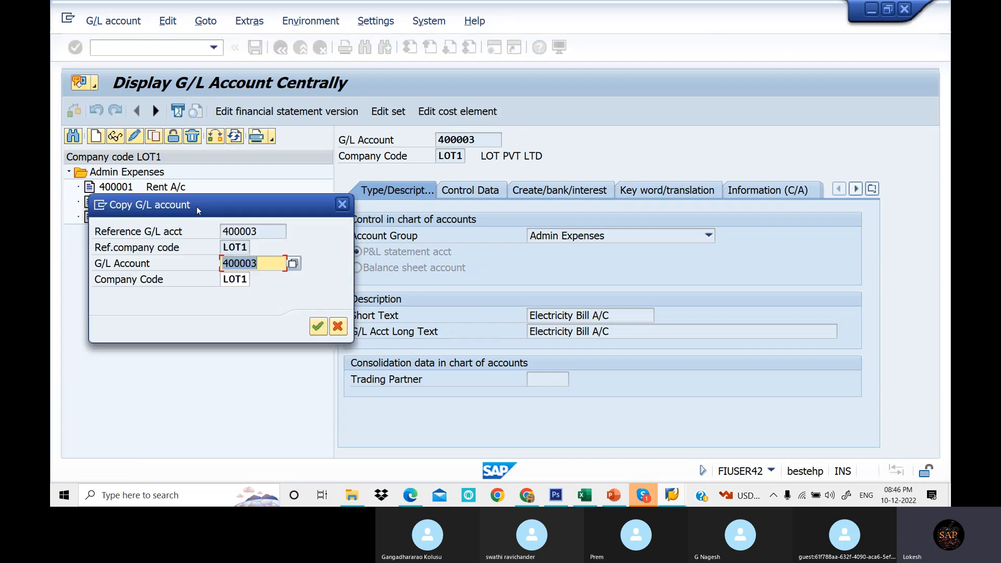
pyautogui.moveTo(196, 206); pyautogui.dragTo(181, 253)
pyautogui.write('400004')
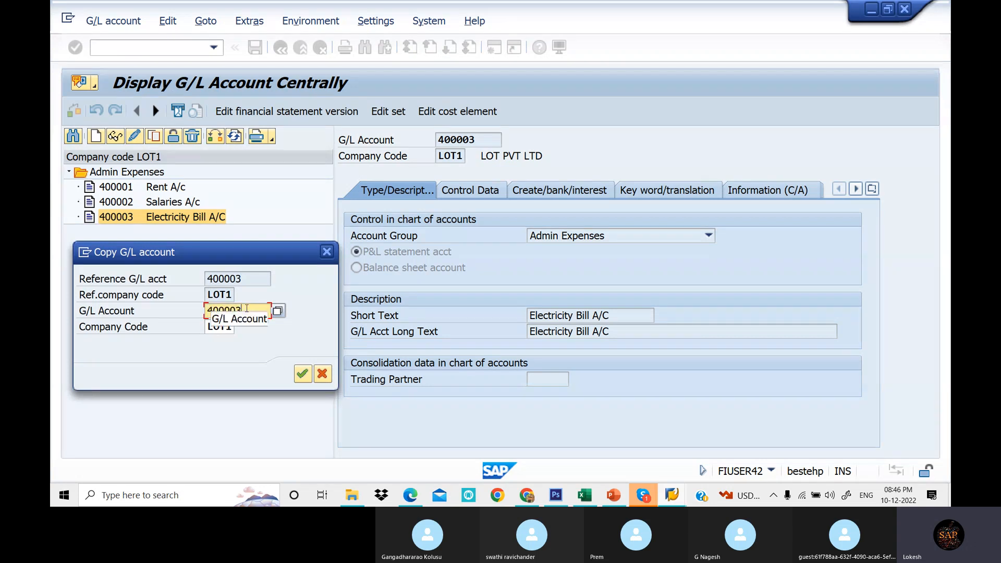
pyautogui.click(304, 374)
pyautogui.press('Return')
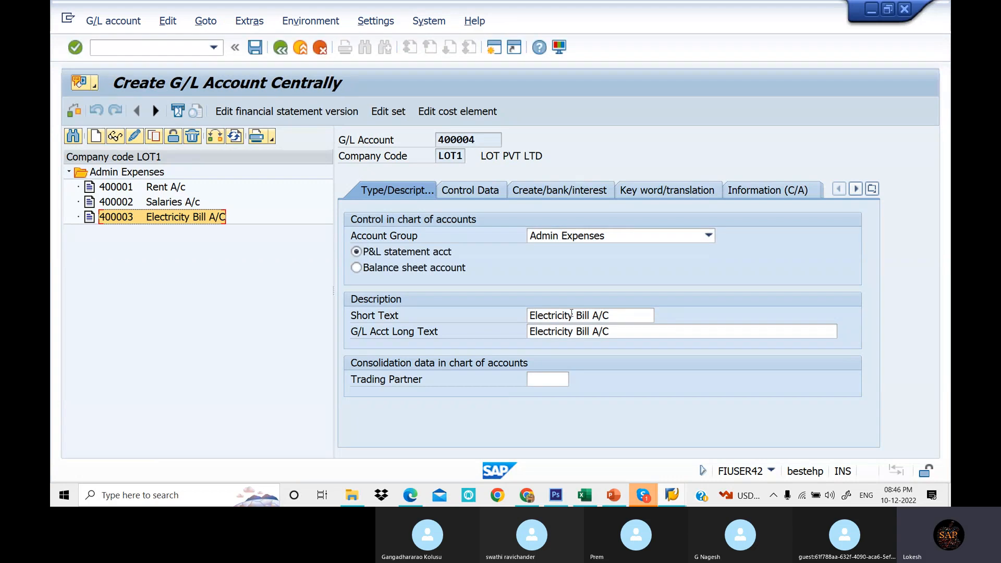
# - Set the short text and long text of account 400004 to Tele Bill A/c and save it
pyautogui.tripleClick(619, 320)
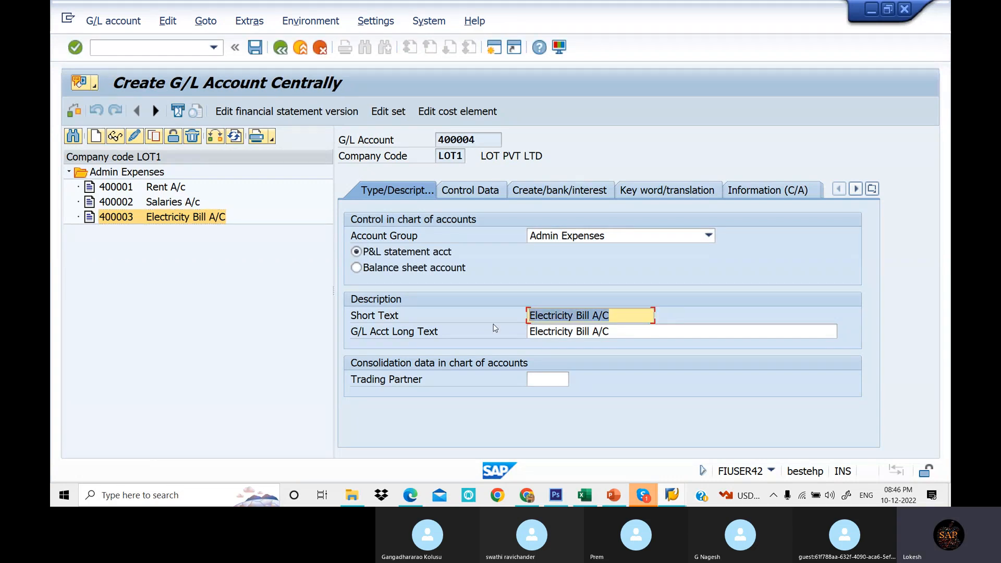
pyautogui.write('Te')
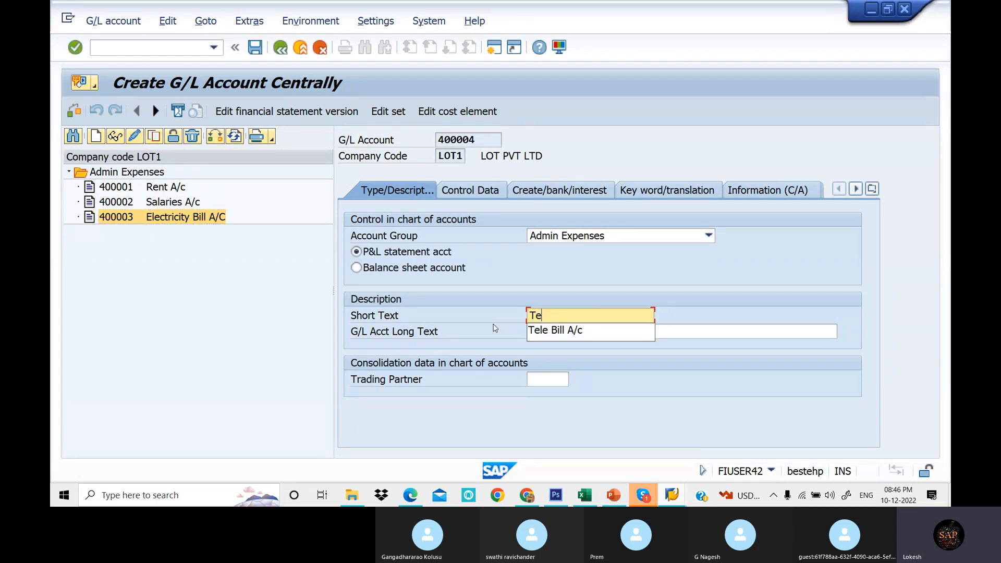
pyautogui.click(558, 333)
pyautogui.tripleClick(528, 332)
pyautogui.write('te')
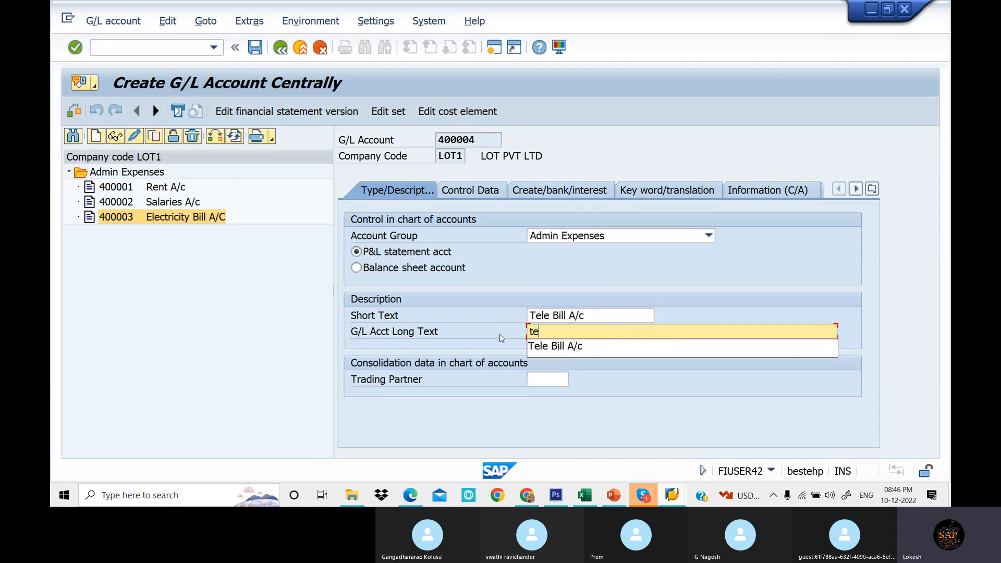
pyautogui.click(562, 346)
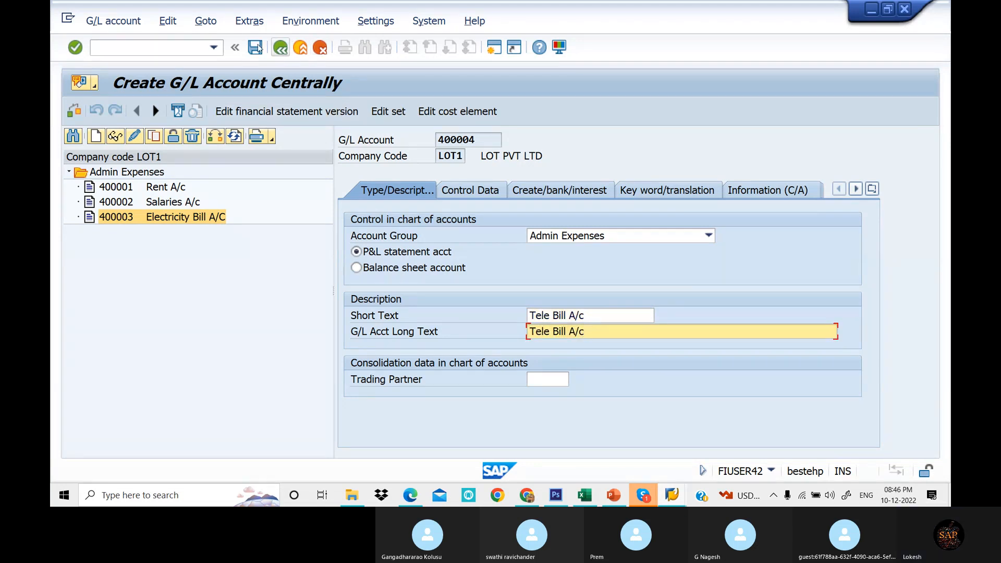
pyautogui.click(255, 47)
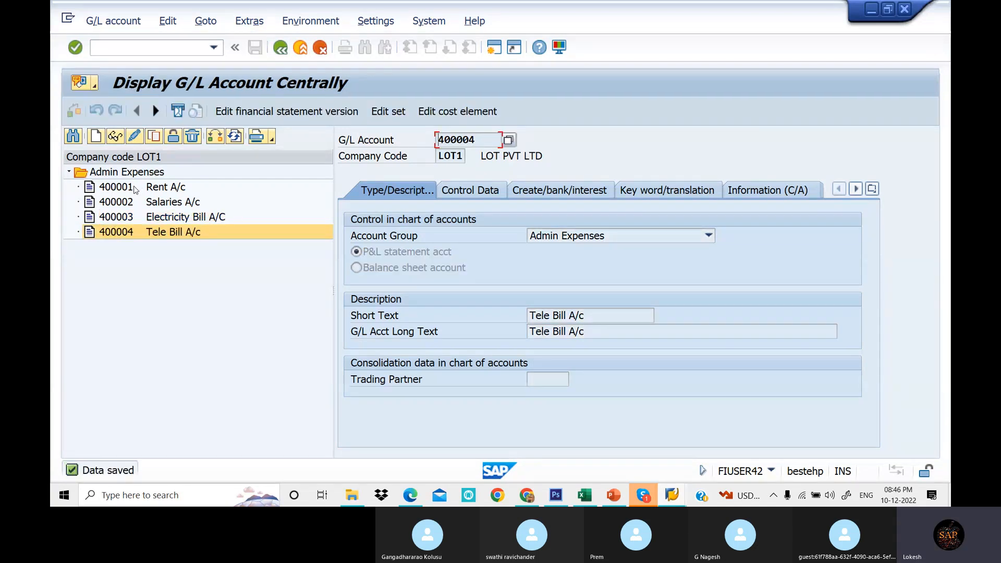
# - Check the account number range of the other income group in the G/L Account Groups table
pyautogui.click(69, 172)
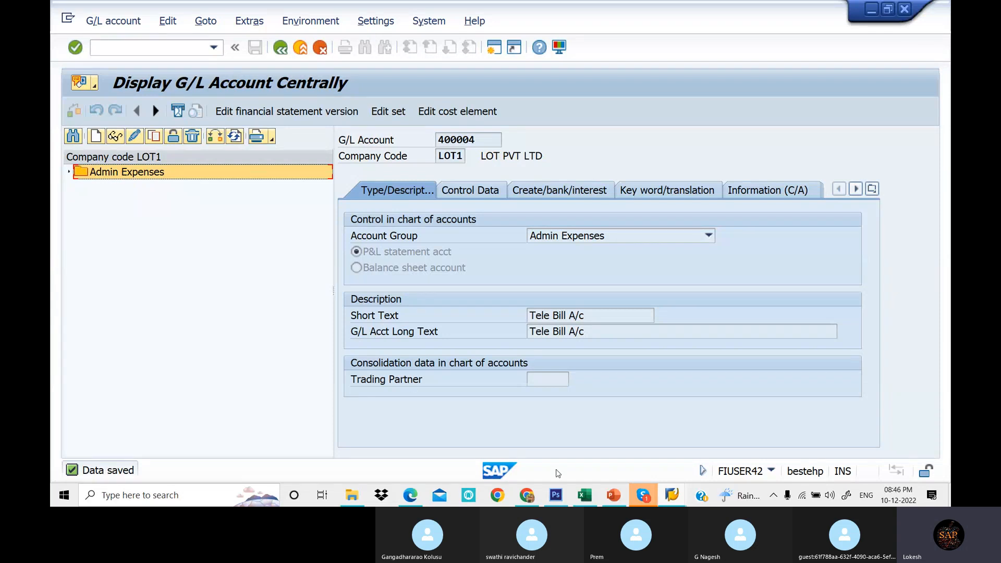
pyautogui.moveTo(679, 496)
pyautogui.click(878, 430)
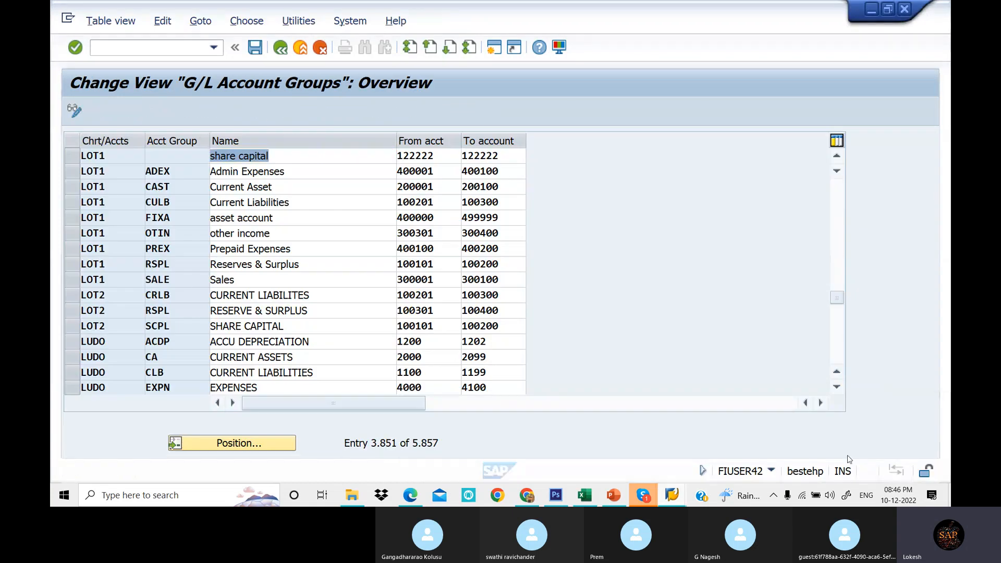
pyautogui.click(267, 233)
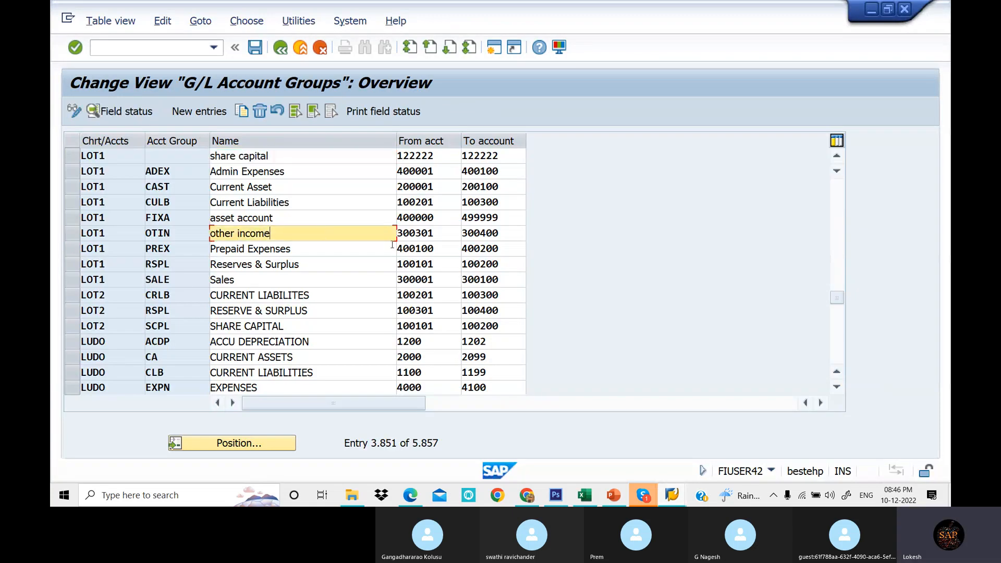
pyautogui.moveTo(441, 236); pyautogui.dragTo(398, 239)
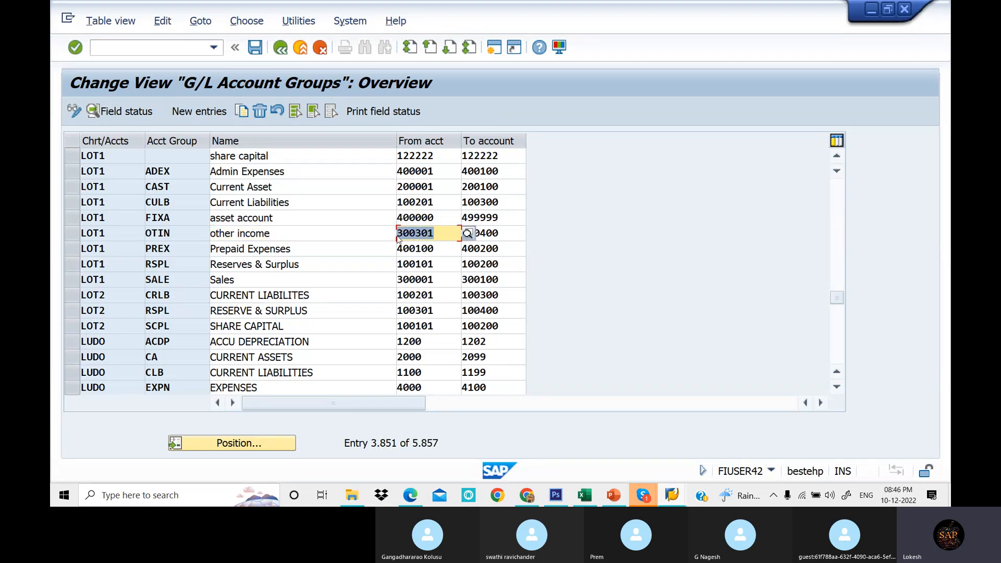
pyautogui.click(398, 238)
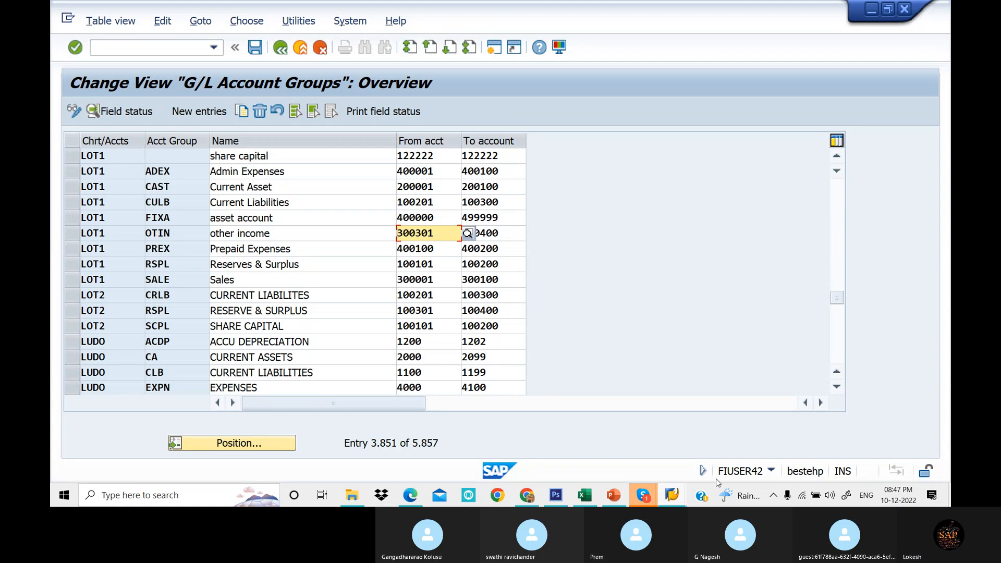
pyautogui.click(681, 501)
pyautogui.click(736, 465)
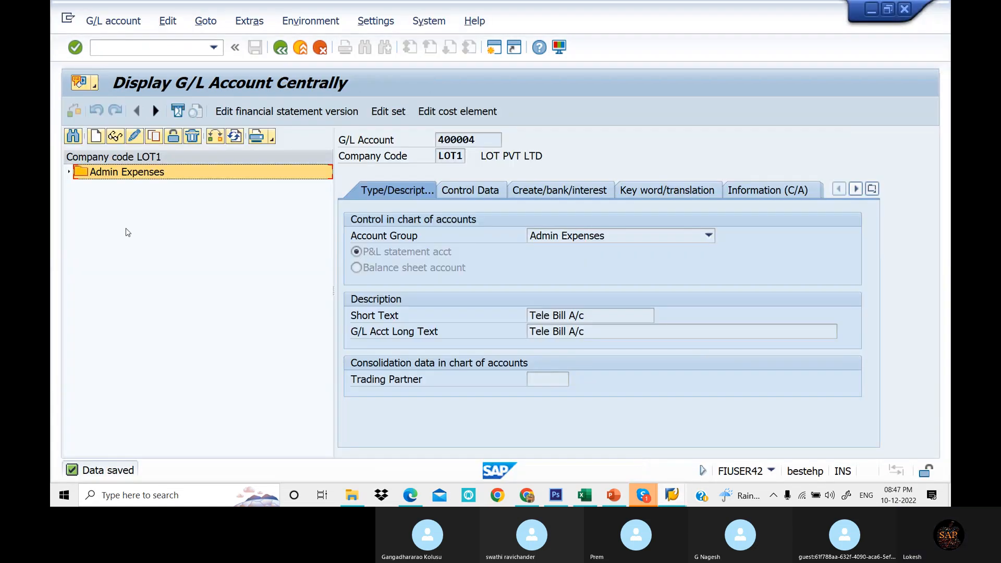
# - Create new G/L account 300301 in company code LOT1 and assign it to the other income account group
pyautogui.click(95, 137)
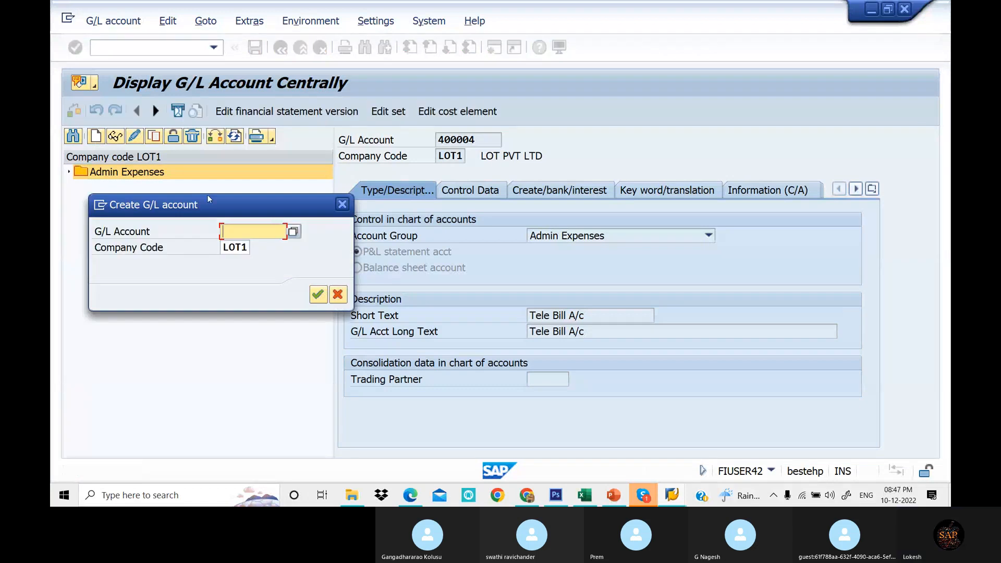
pyautogui.moveTo(207, 196); pyautogui.dragTo(210, 247)
pyautogui.write('300301')
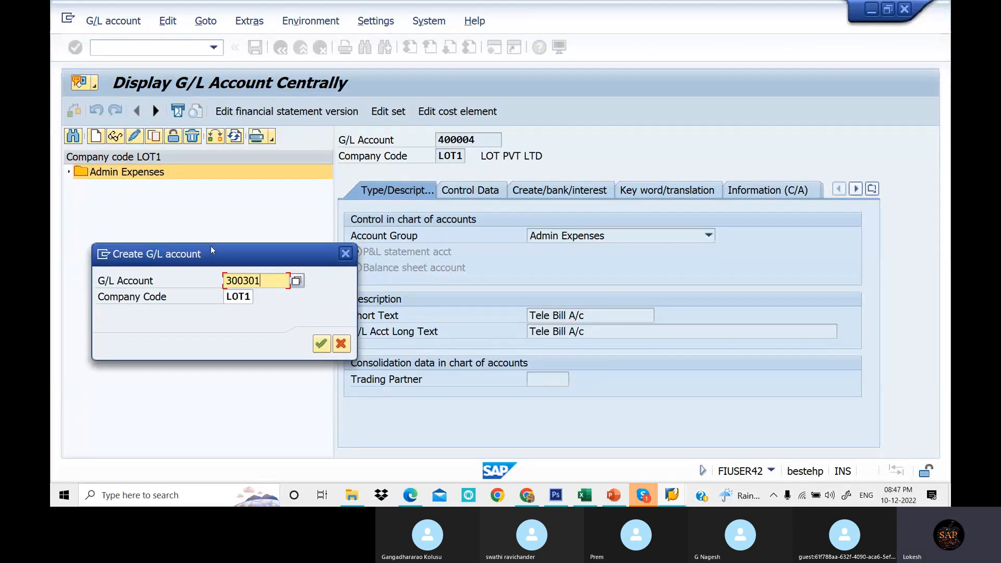
pyautogui.click(322, 345)
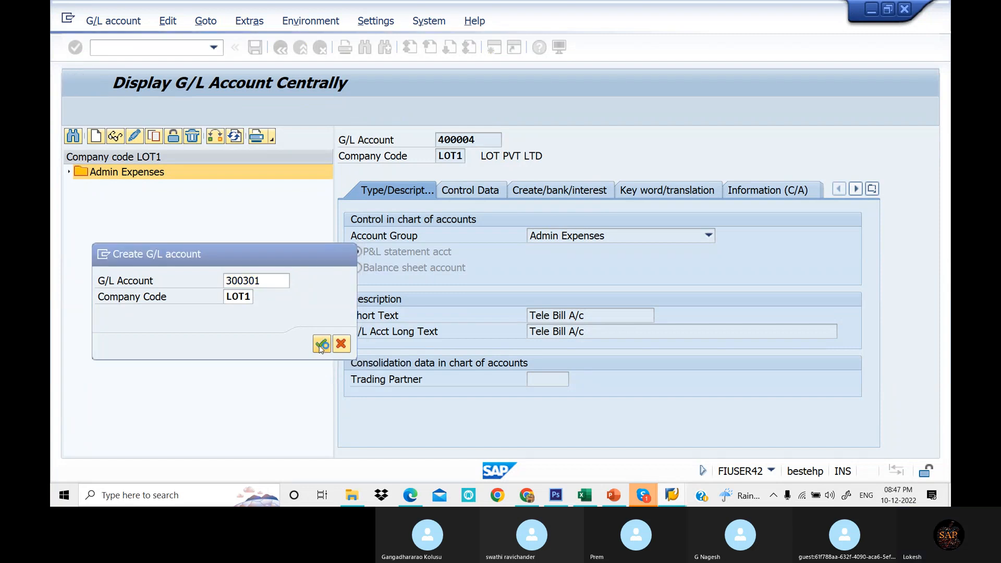
pyautogui.click(622, 235)
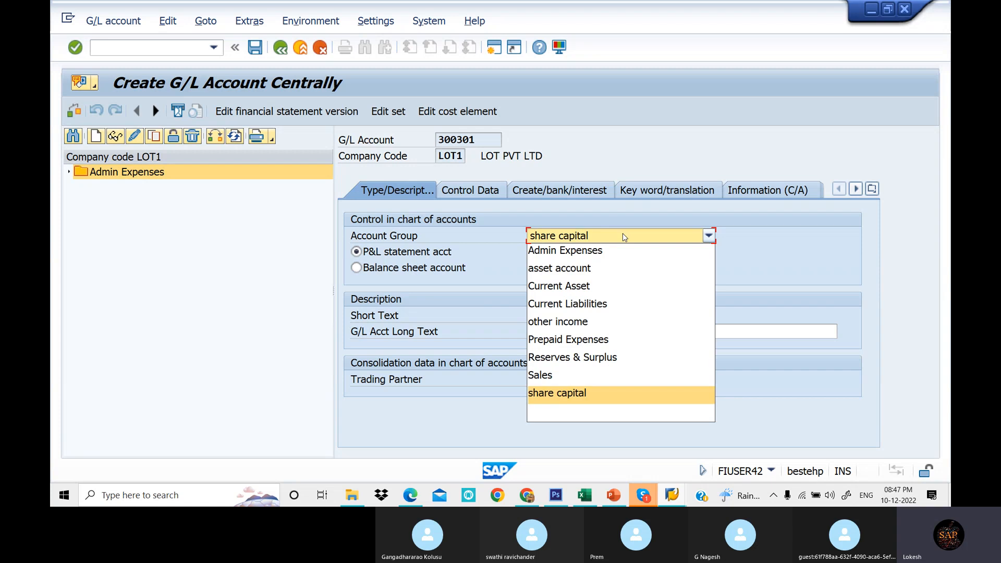
pyautogui.click(609, 322)
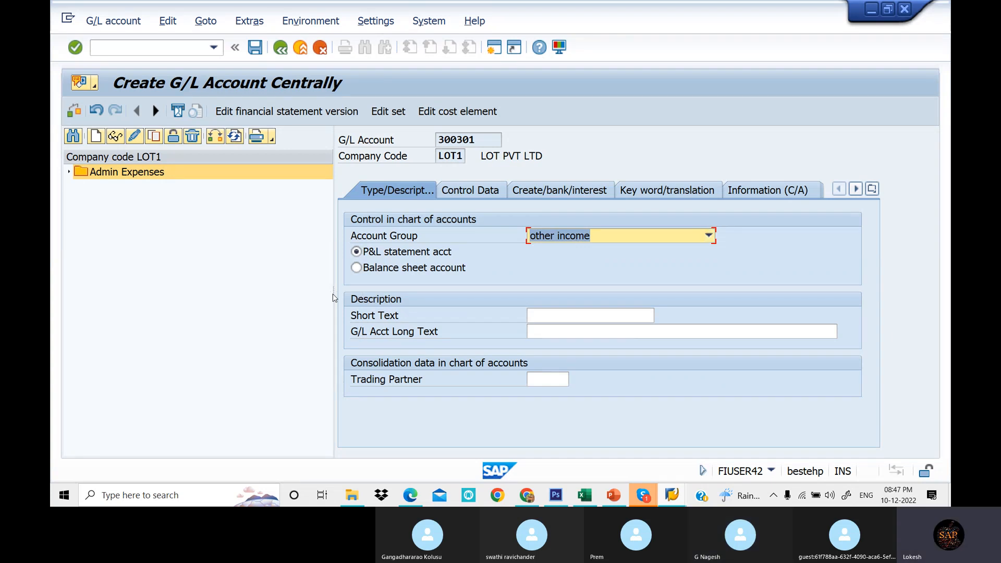
# - Enter the short text Discount Received and long text Discount Received A/C for account 300301
pyautogui.moveTo(333, 292); pyautogui.dragTo(288, 292)
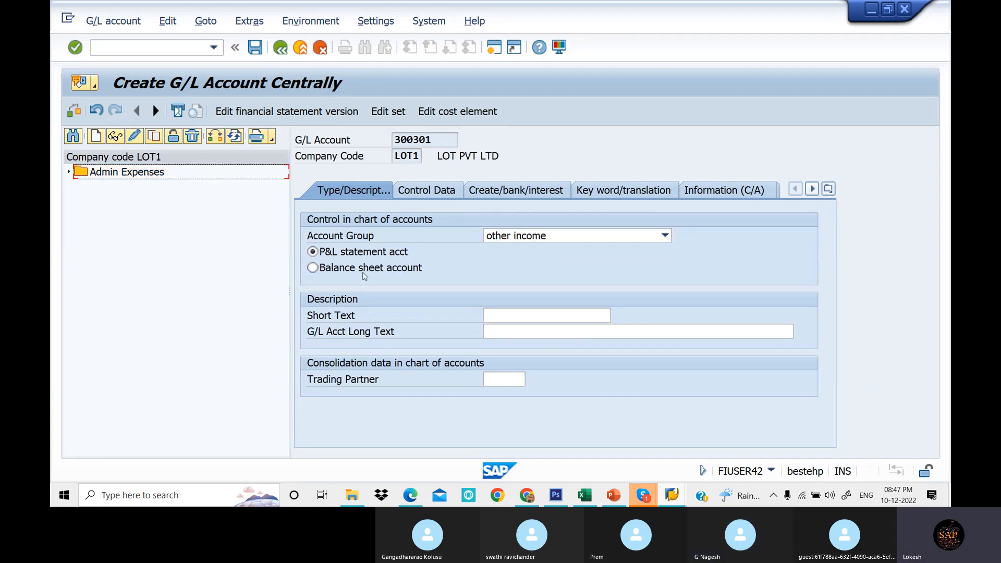
pyautogui.click(531, 318)
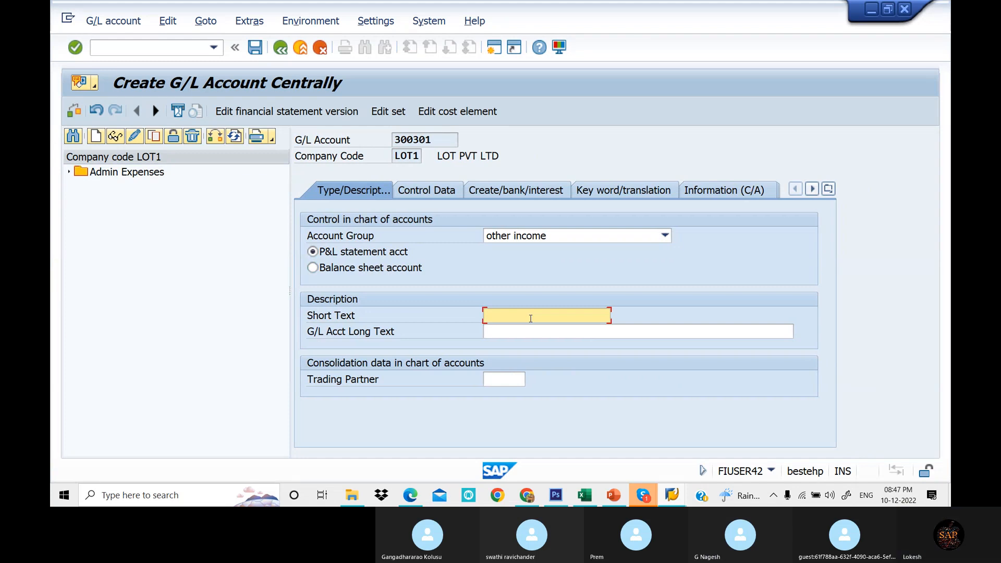
pyautogui.write('di')
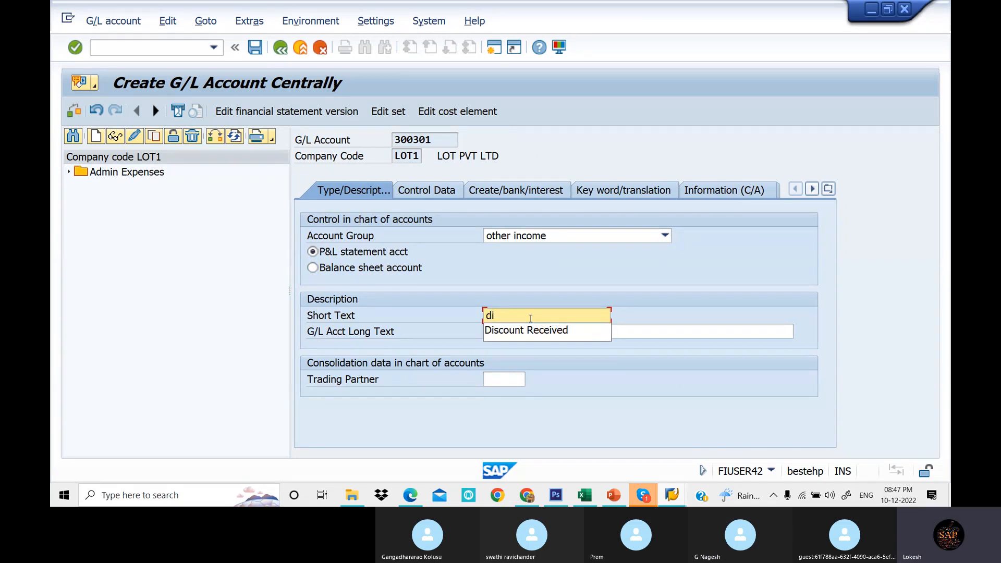
pyautogui.click(533, 330)
pyautogui.click(535, 332)
pyautogui.write('d')
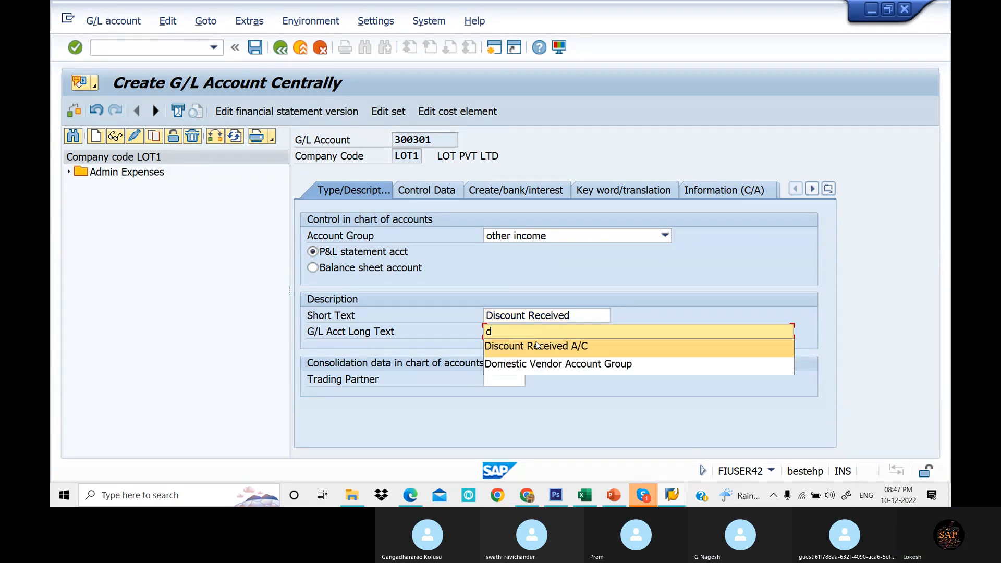
pyautogui.click(537, 345)
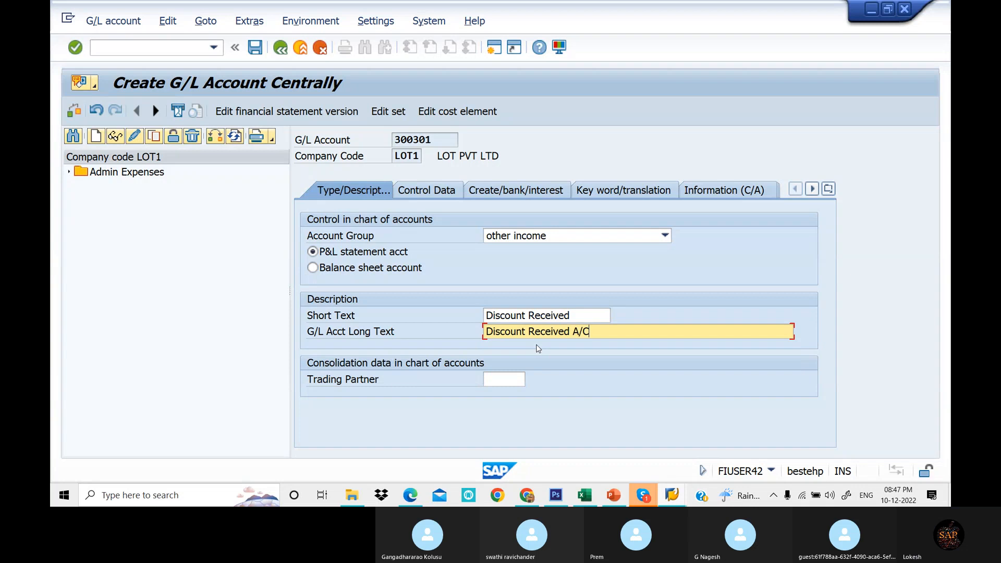
# - Enable line item display and set sort key 001 in the account's control data
pyautogui.click(437, 191)
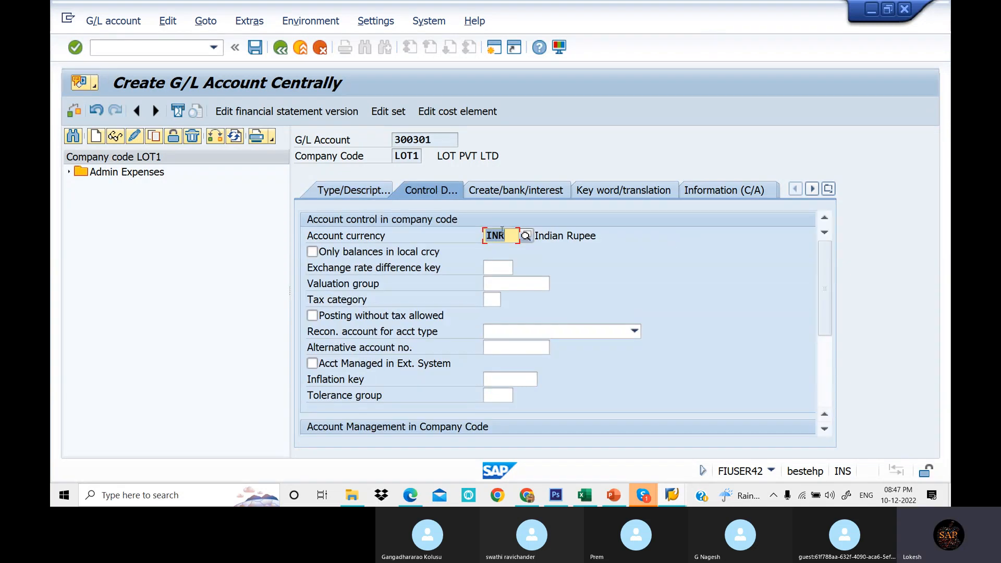
pyautogui.moveTo(816, 319); pyautogui.dragTo(819, 402)
pyautogui.click(313, 300)
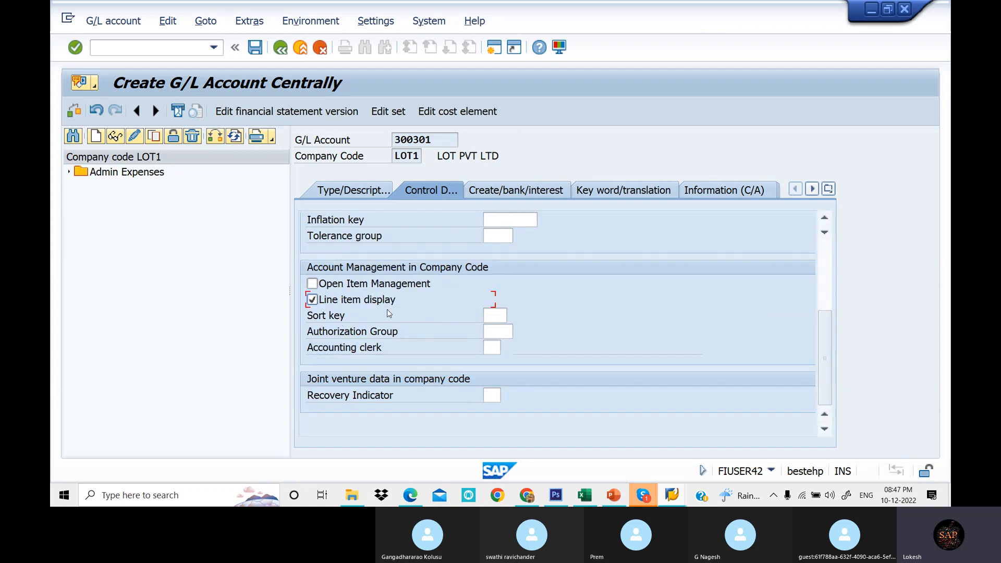
pyautogui.click(499, 319)
pyautogui.click(499, 329)
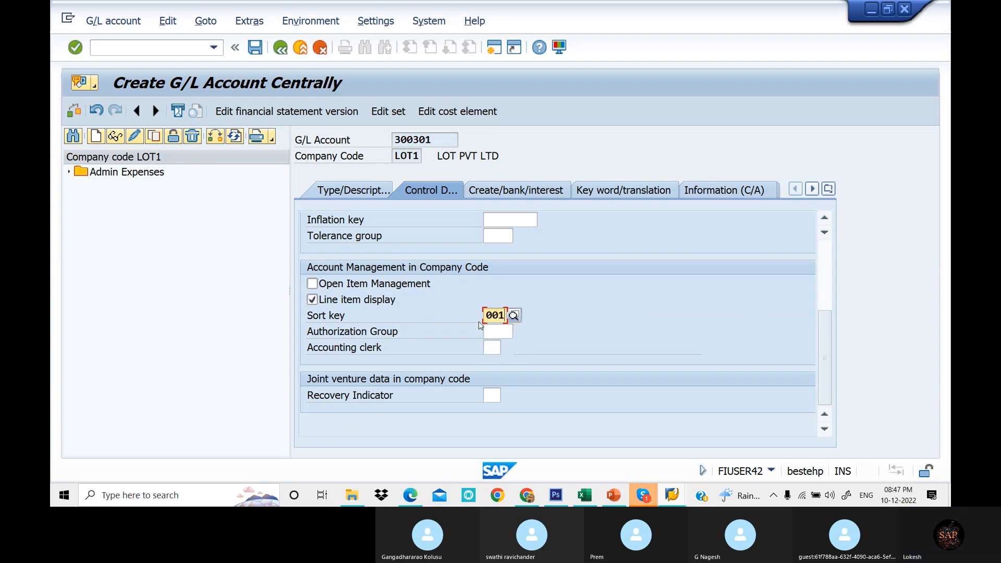
# - Set the field status group to G001 and save G/L account 300301
pyautogui.click(525, 192)
pyautogui.click(498, 236)
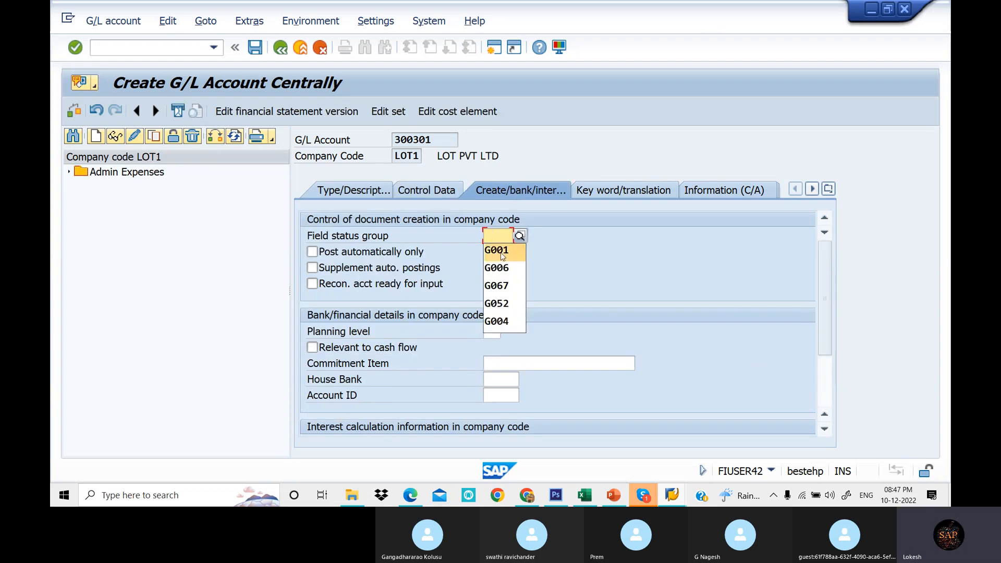
pyautogui.click(501, 251)
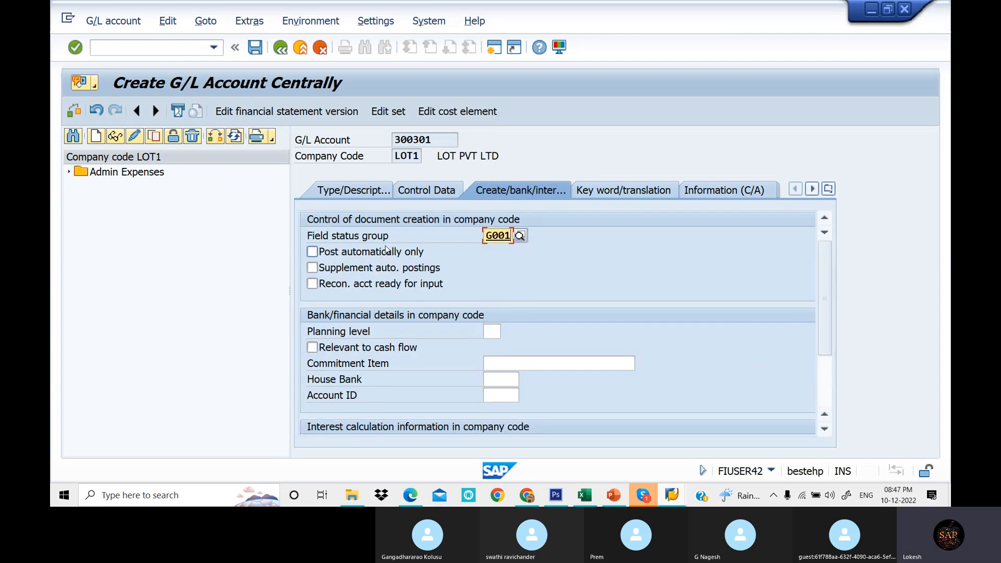
pyautogui.click(255, 48)
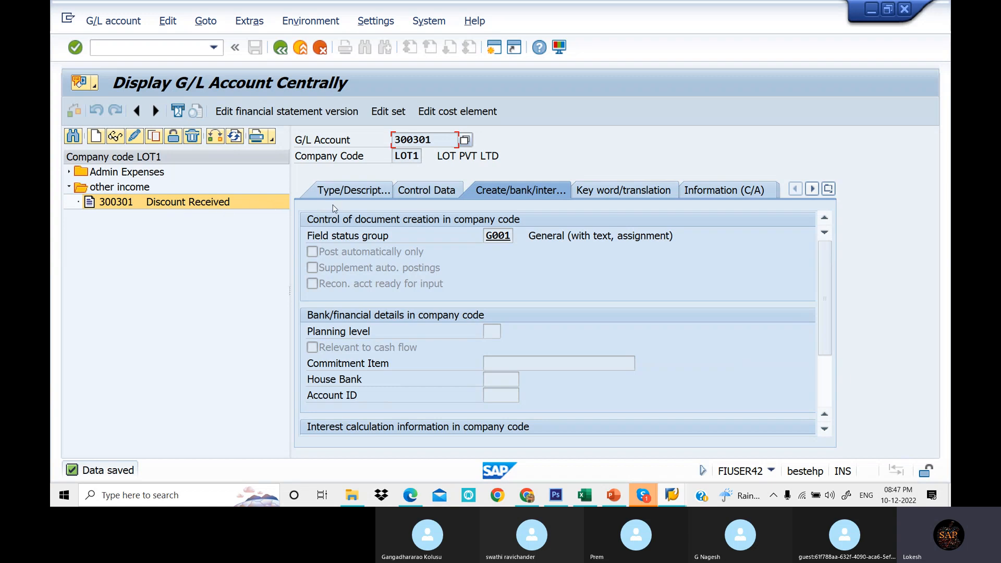
# - Copy account 300301 in the account tree to create new G/L account 300302 in company code LOT1
pyautogui.rightClick(189, 204)
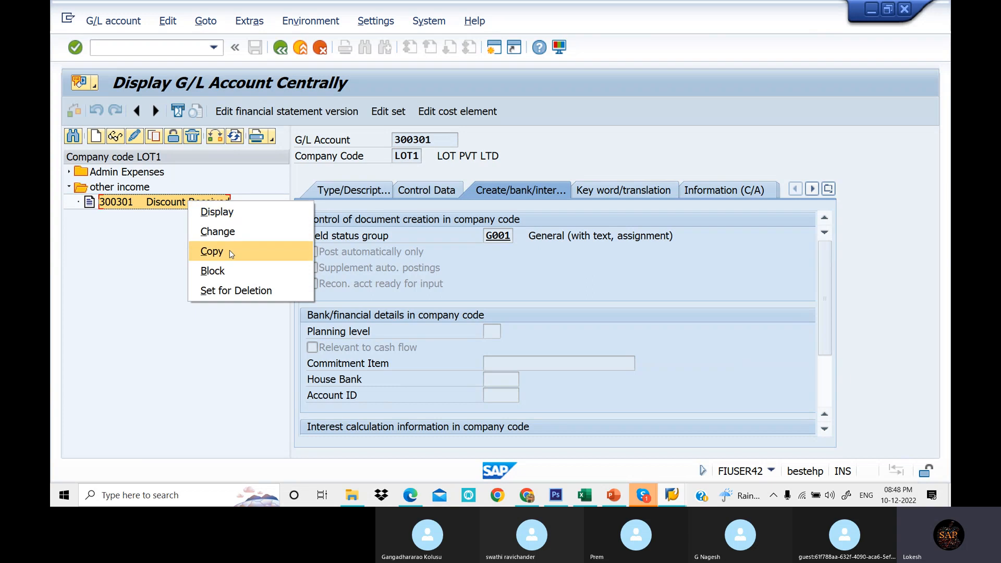
pyautogui.click(231, 252)
pyautogui.moveTo(220, 204); pyautogui.dragTo(201, 280)
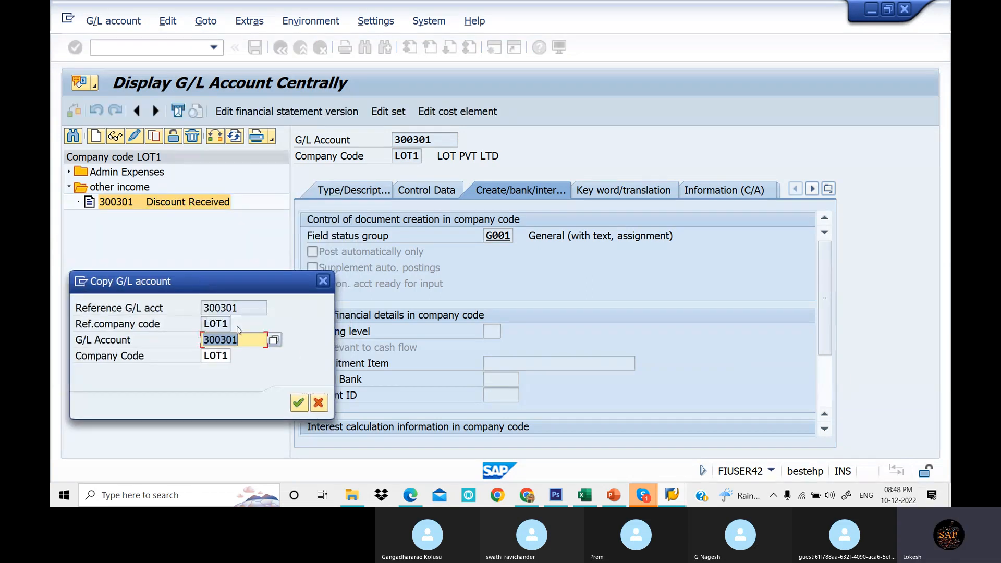
pyautogui.click(240, 340)
pyautogui.press('BackSpace')
pyautogui.write('2')
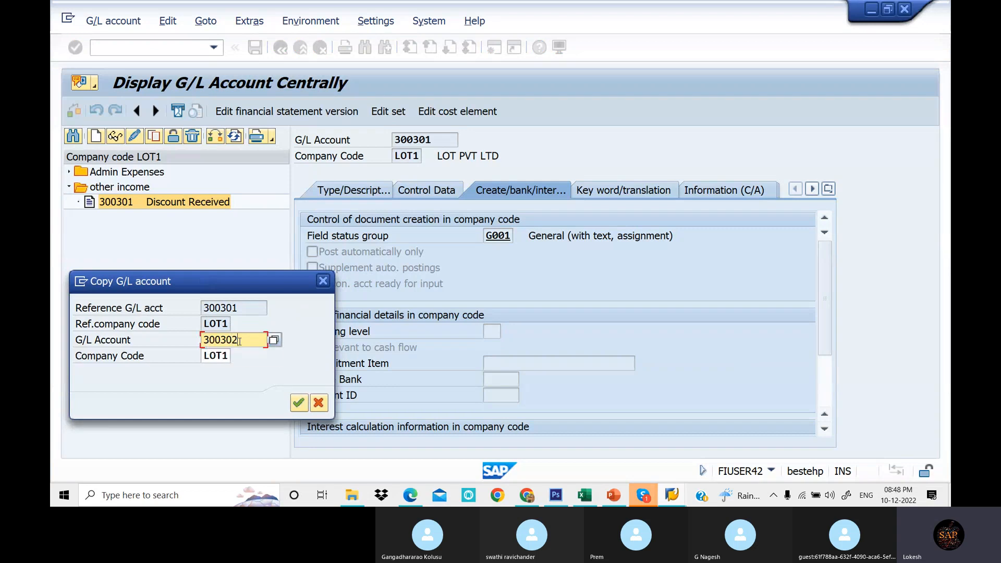
pyautogui.click(299, 403)
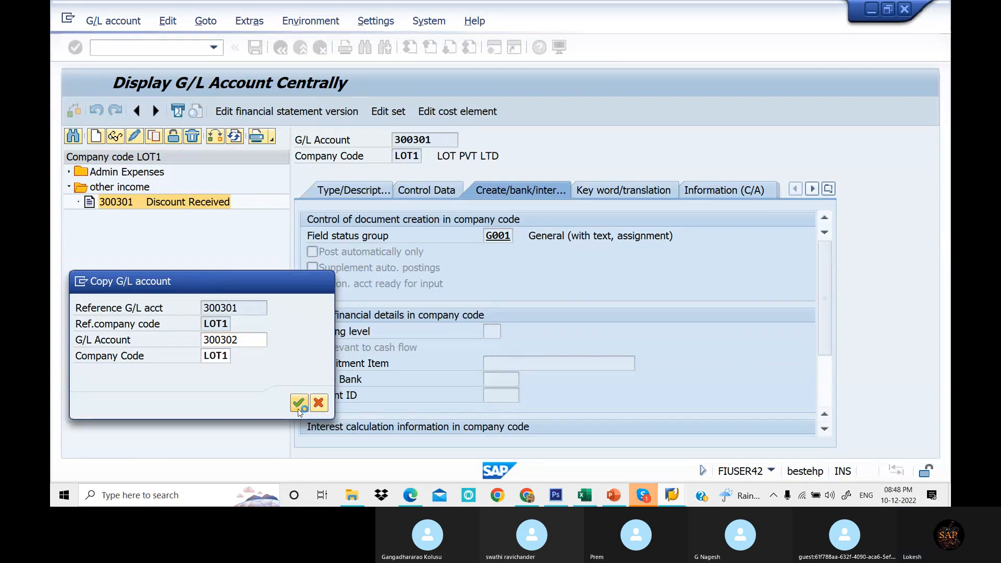
# - Set the short text to Commission Recei and long text to Commission Received A/c, then save account 300302
pyautogui.click(350, 189)
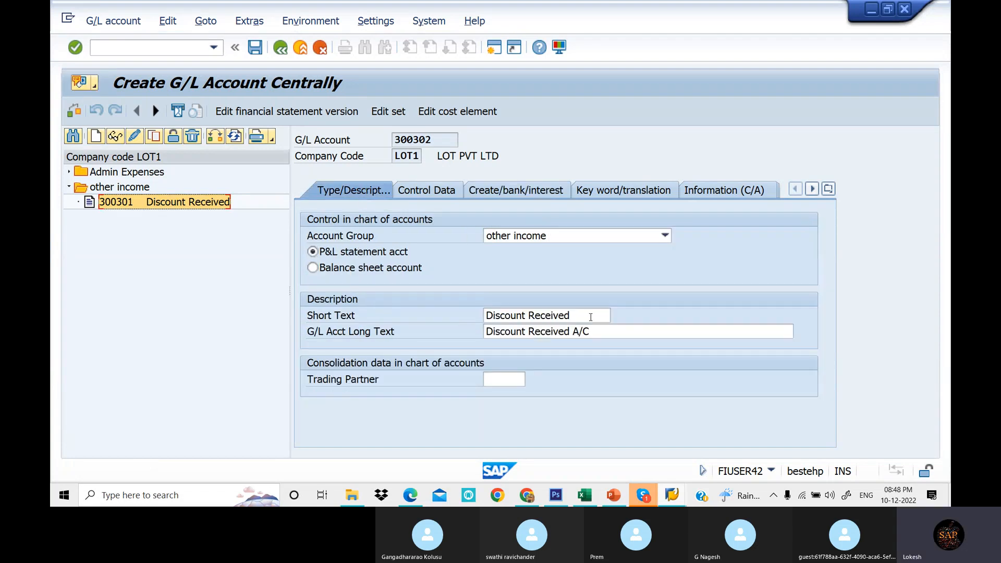
pyautogui.moveTo(590, 317); pyautogui.dragTo(445, 326)
pyautogui.write('co')
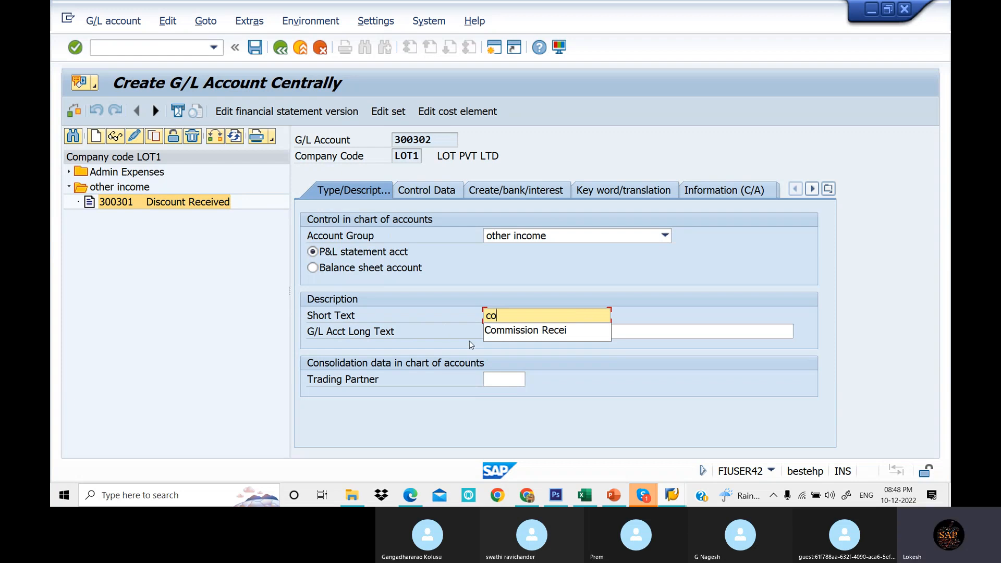
pyautogui.click(511, 331)
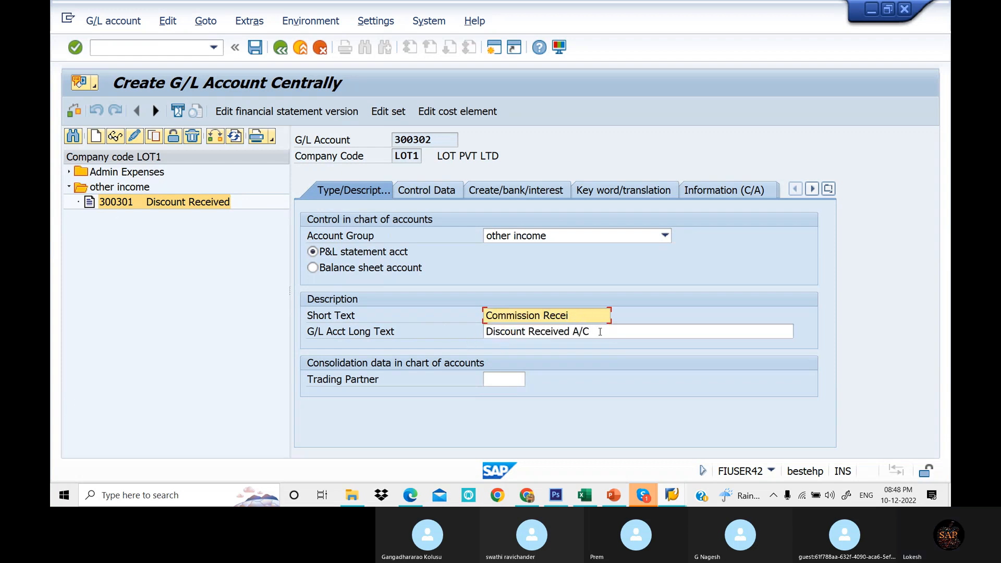
pyautogui.moveTo(601, 331); pyautogui.dragTo(459, 336)
pyautogui.write('c')
pyautogui.click(542, 348)
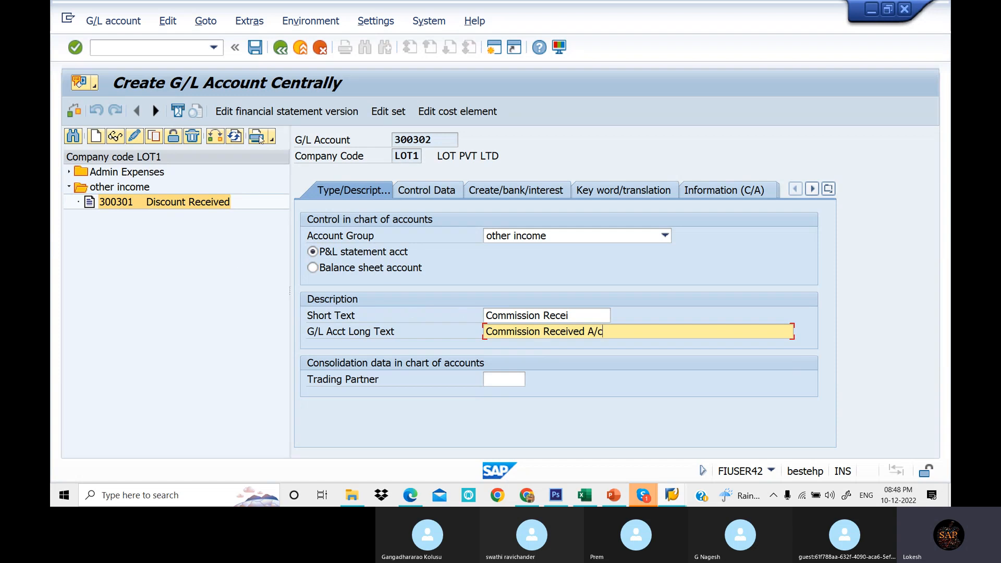
pyautogui.click(255, 48)
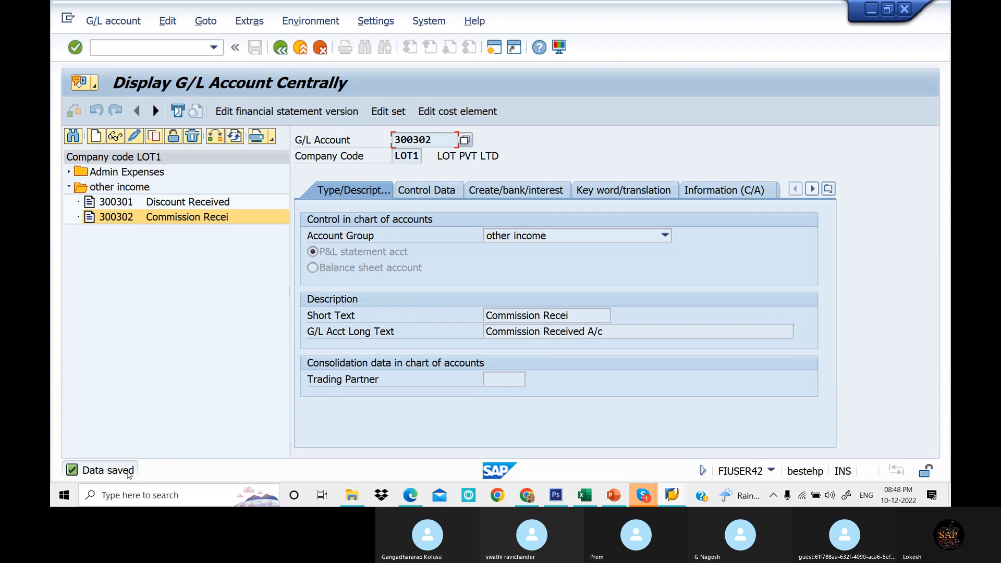
# - Copy account 300302 to create new G/L account 300303 in company code LOT1
pyautogui.rightClick(128, 220)
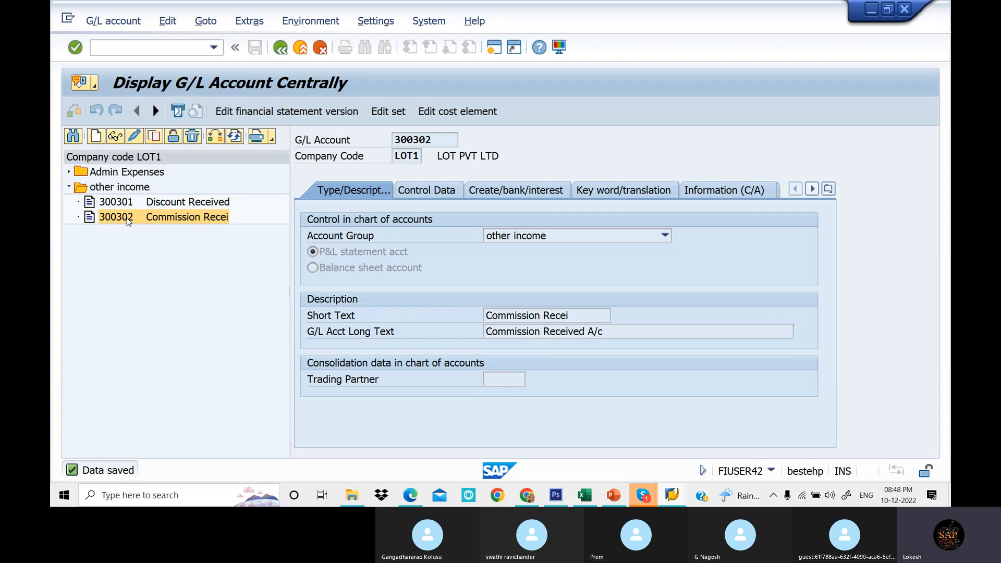
pyautogui.click(152, 269)
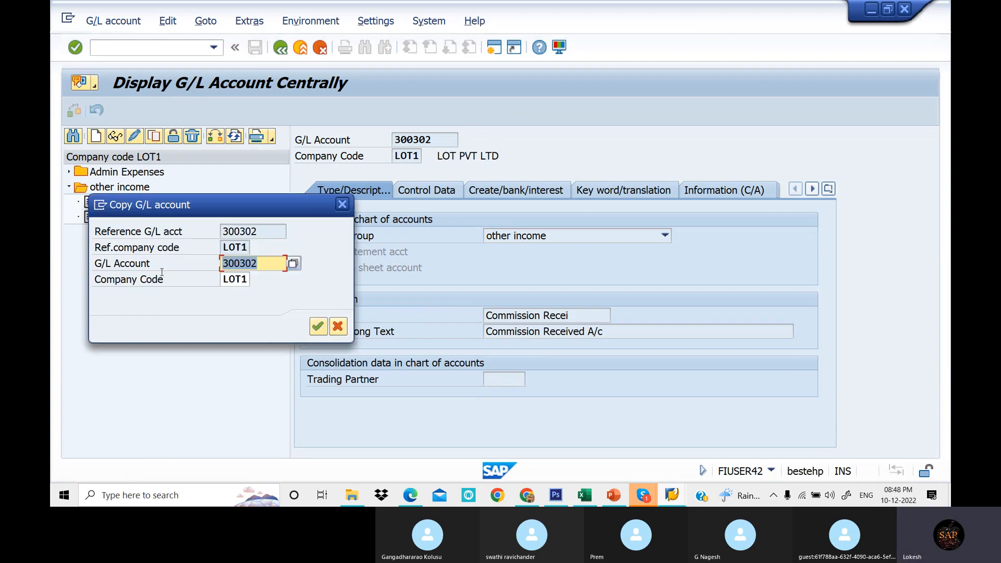
pyautogui.press('BackSpace')
pyautogui.write('3')
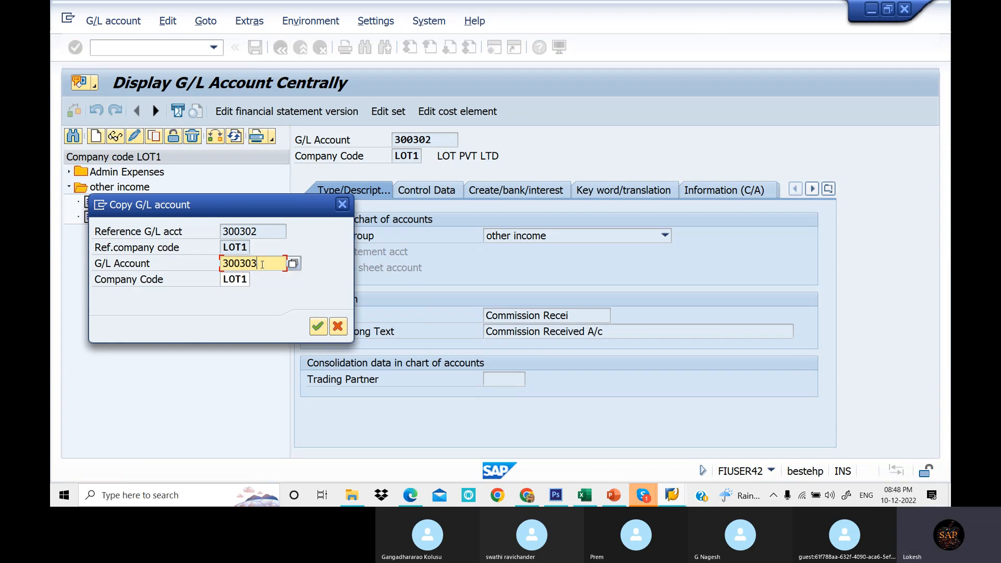
pyautogui.click(318, 327)
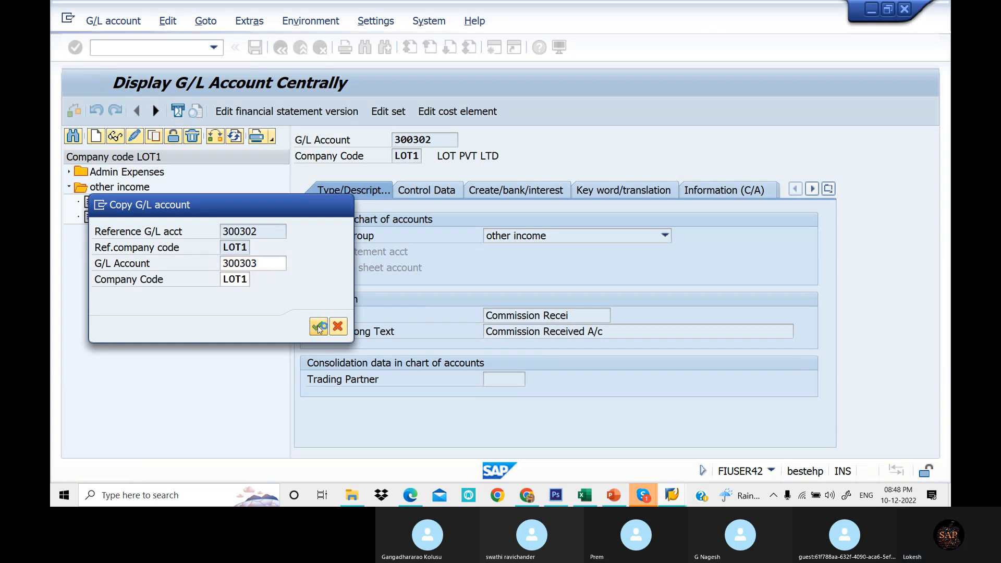
# - Set the short text to Interest Received and long text to Interest Received A/C, then save account 300303
pyautogui.moveTo(597, 315); pyautogui.dragTo(418, 327)
pyautogui.write('in')
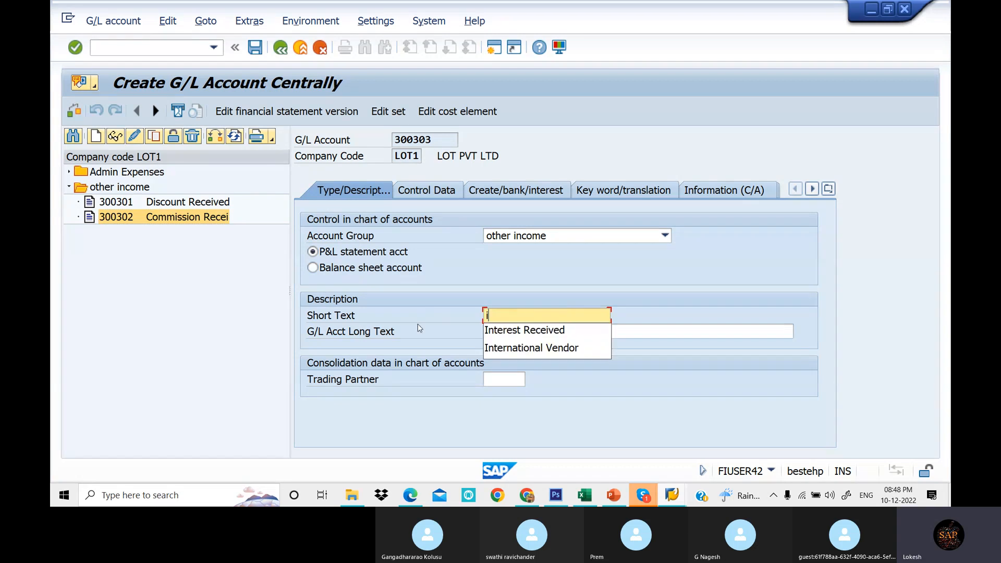
pyautogui.click(512, 334)
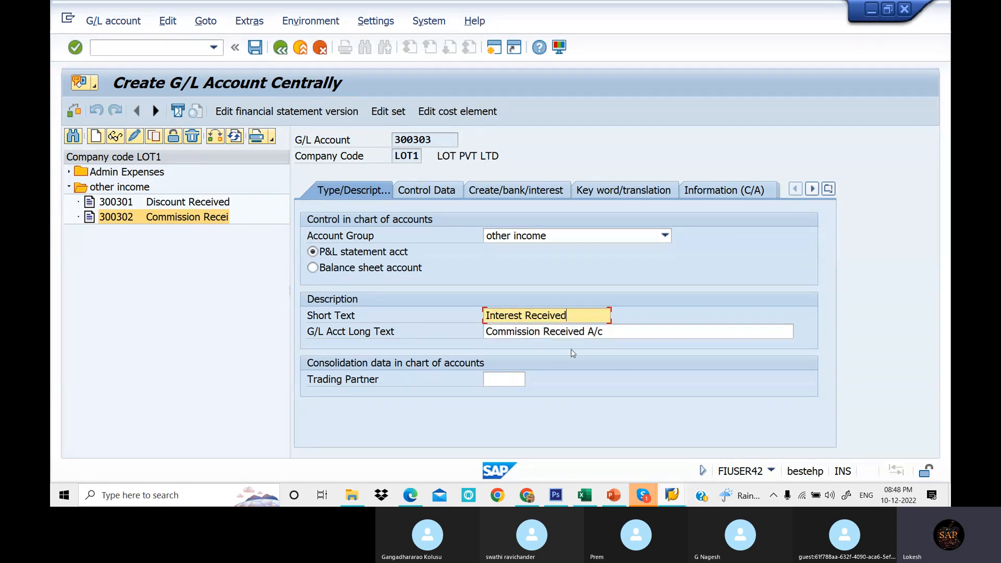
pyautogui.moveTo(632, 331); pyautogui.dragTo(402, 332)
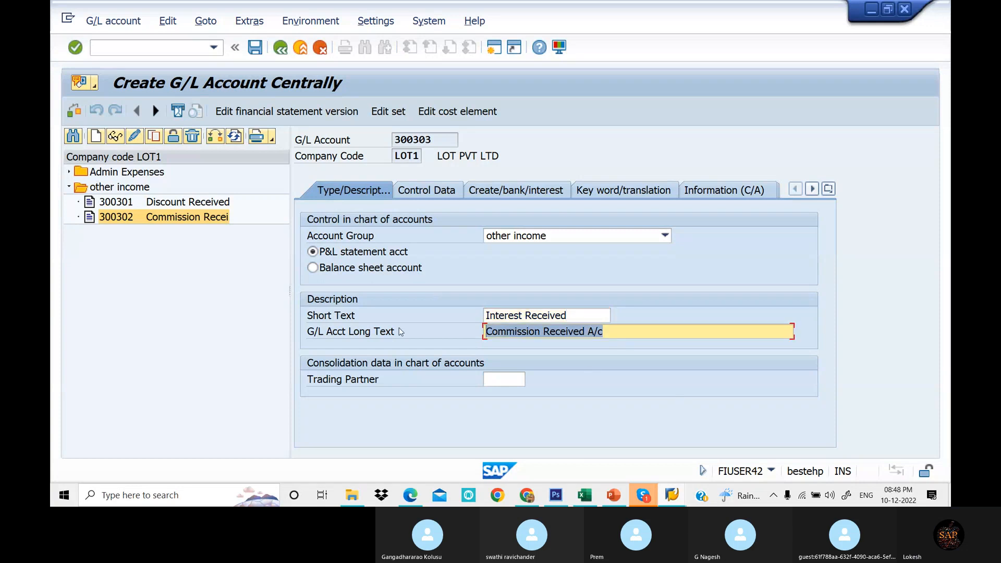
pyautogui.write('in')
pyautogui.click(561, 347)
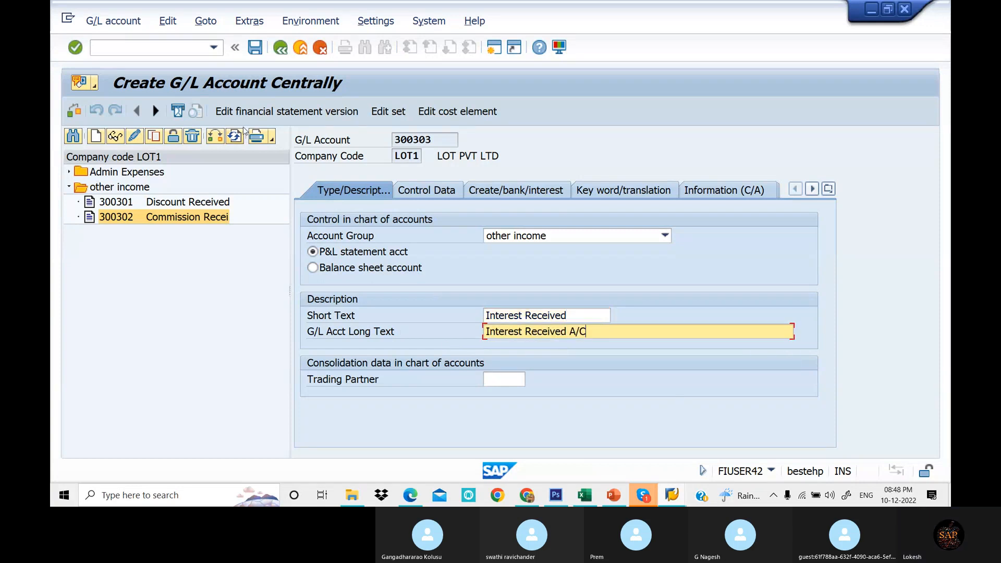
pyautogui.click(255, 47)
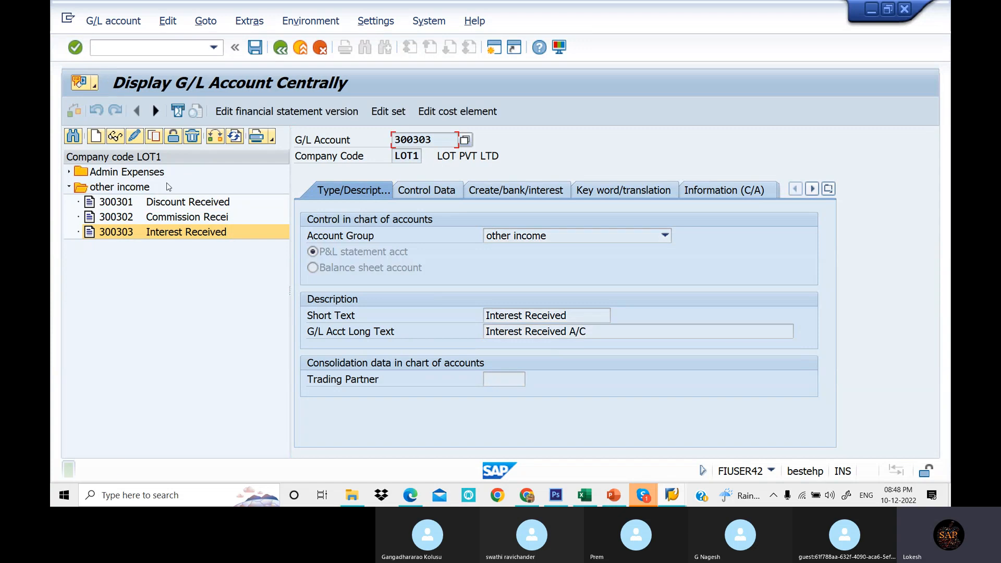
pyautogui.click(69, 188)
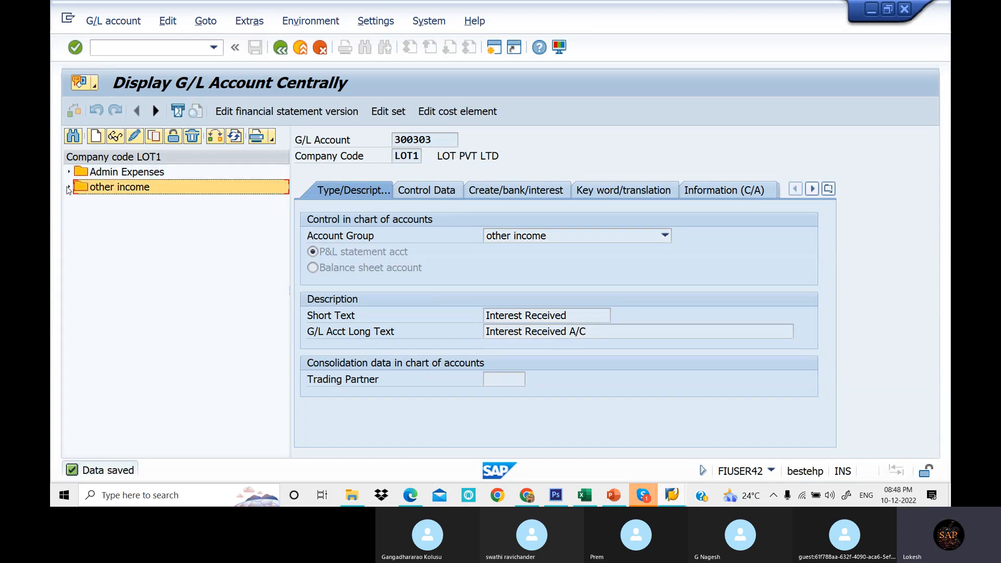
# - Review the account group number ranges in the G/L Account Groups table and the Excel chart of accounts sheet
pyautogui.moveTo(678, 497)
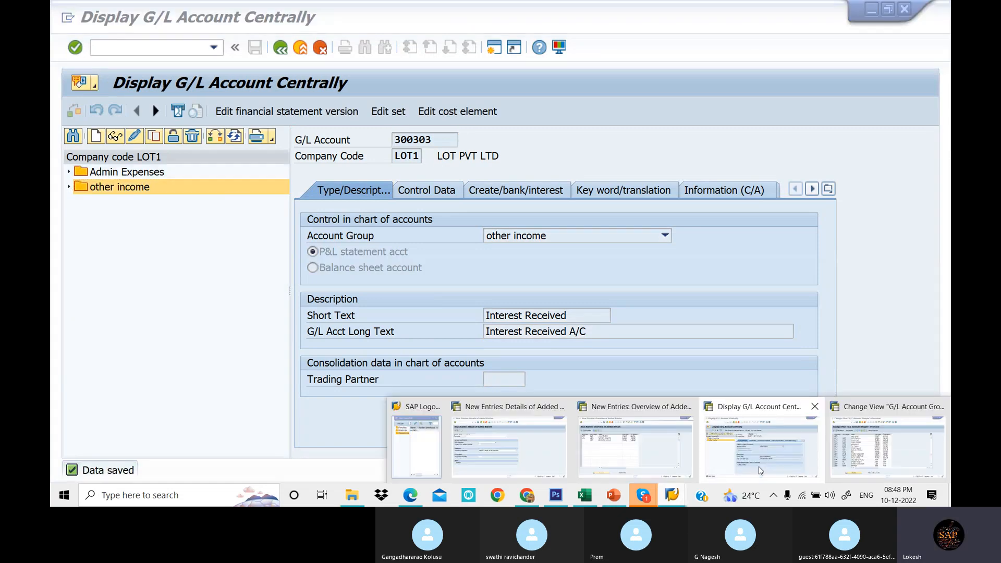
pyautogui.click(814, 445)
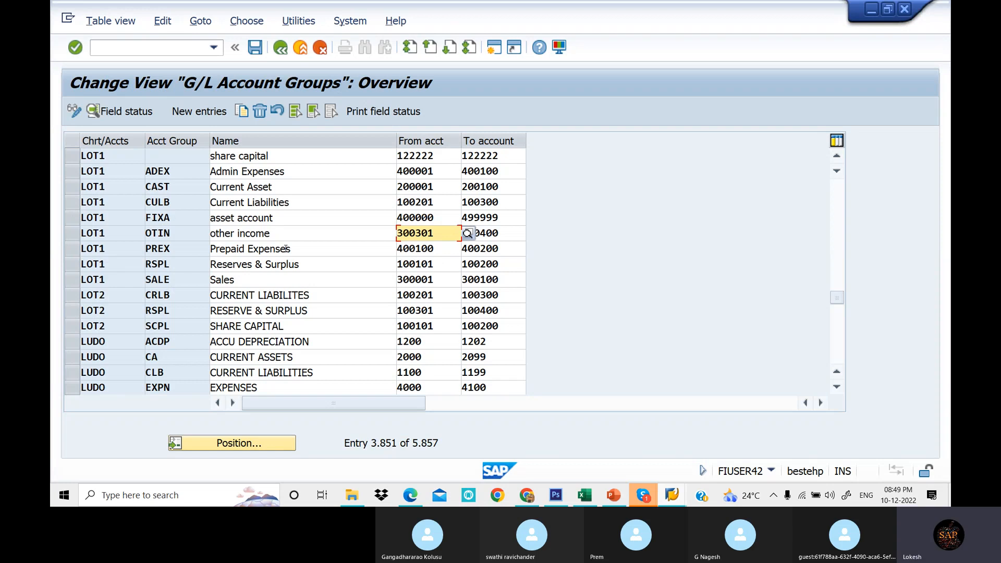
pyautogui.click(298, 202)
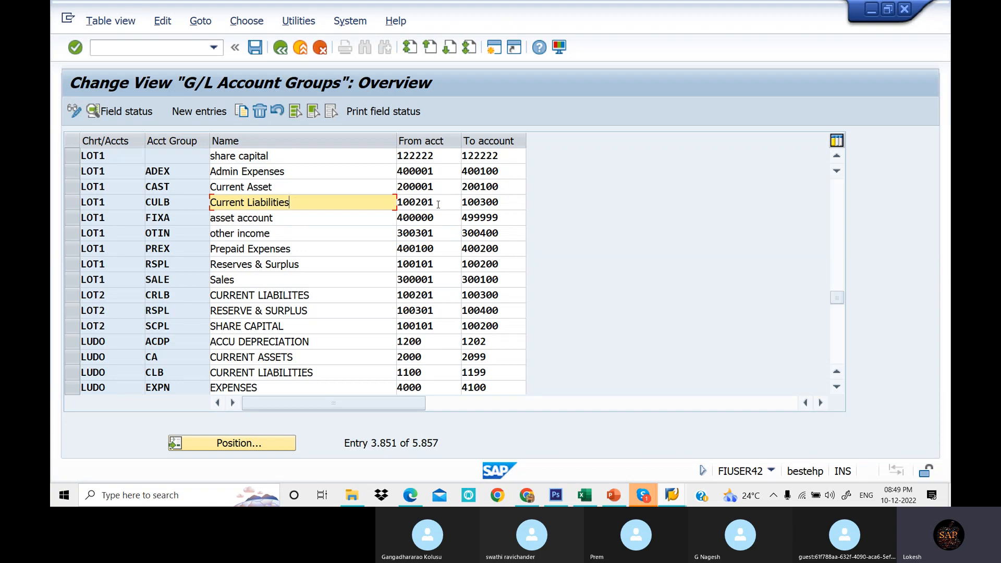
pyautogui.click(586, 496)
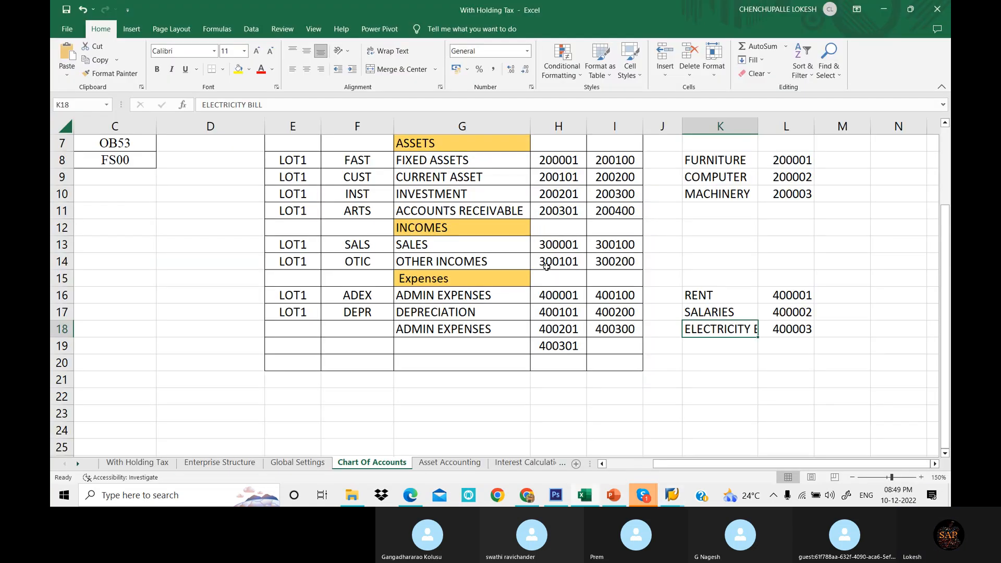
pyautogui.scroll(2, 545, 263)
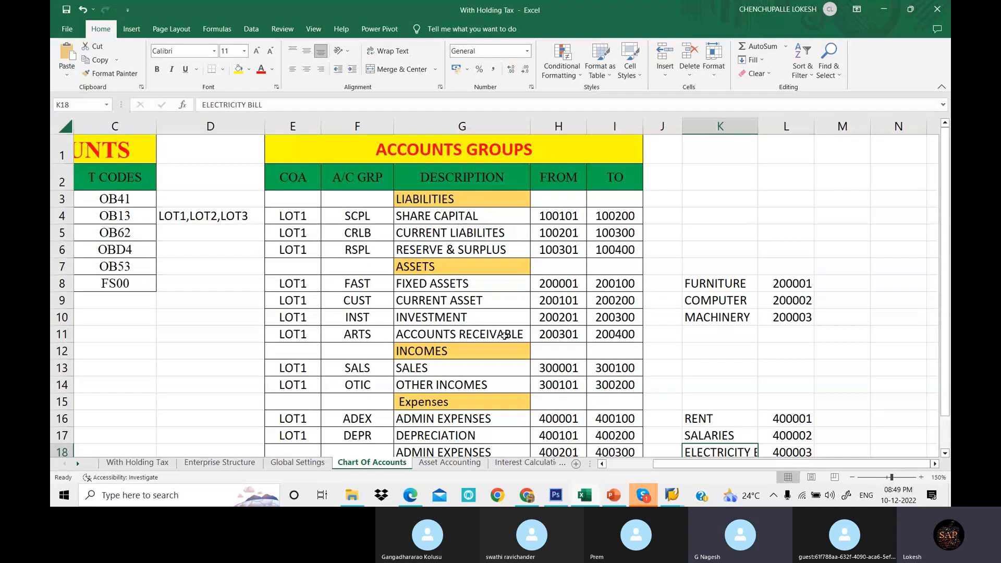
# - Try to create G/L account 300301 in company code LOT1, then close the dialog
pyautogui.moveTo(672, 496)
pyautogui.click(762, 447)
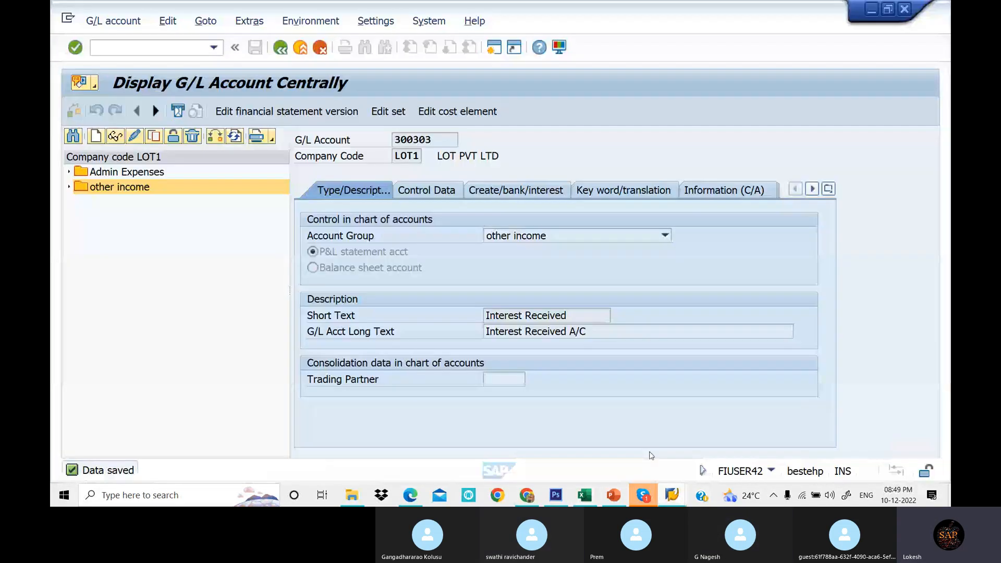
pyautogui.click(96, 137)
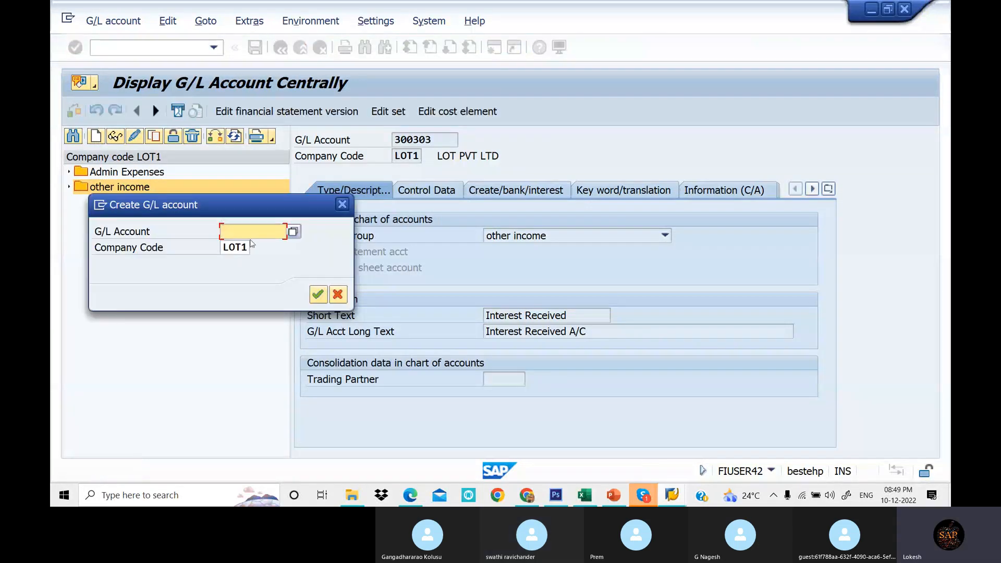
pyautogui.write('300301')
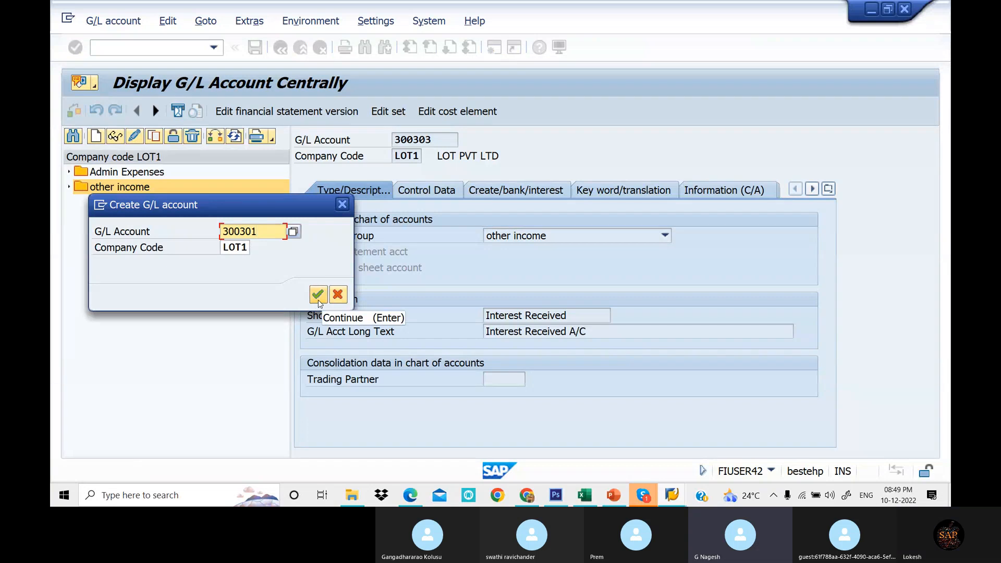
pyautogui.moveTo(287, 205); pyautogui.dragTo(284, 262)
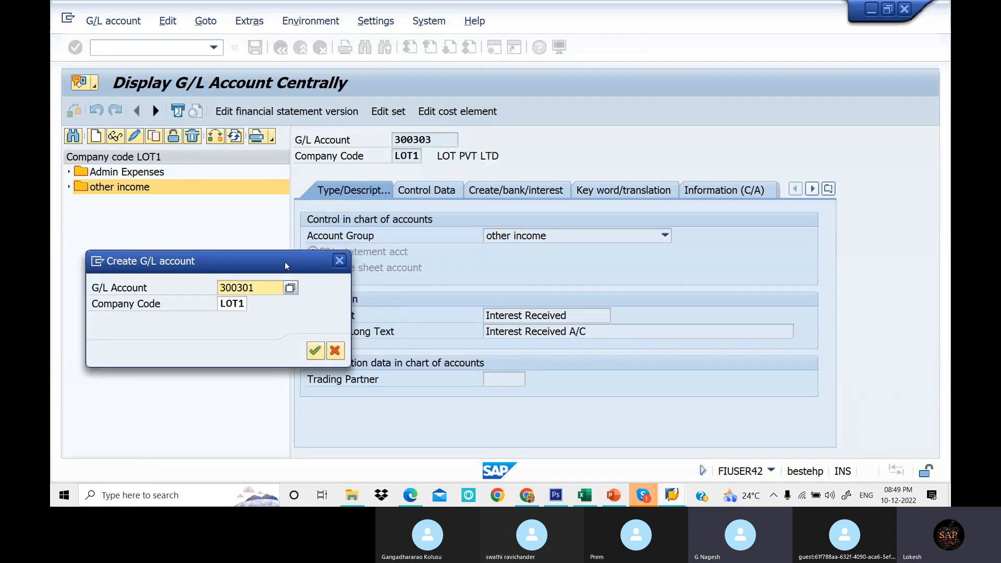
pyautogui.click(315, 352)
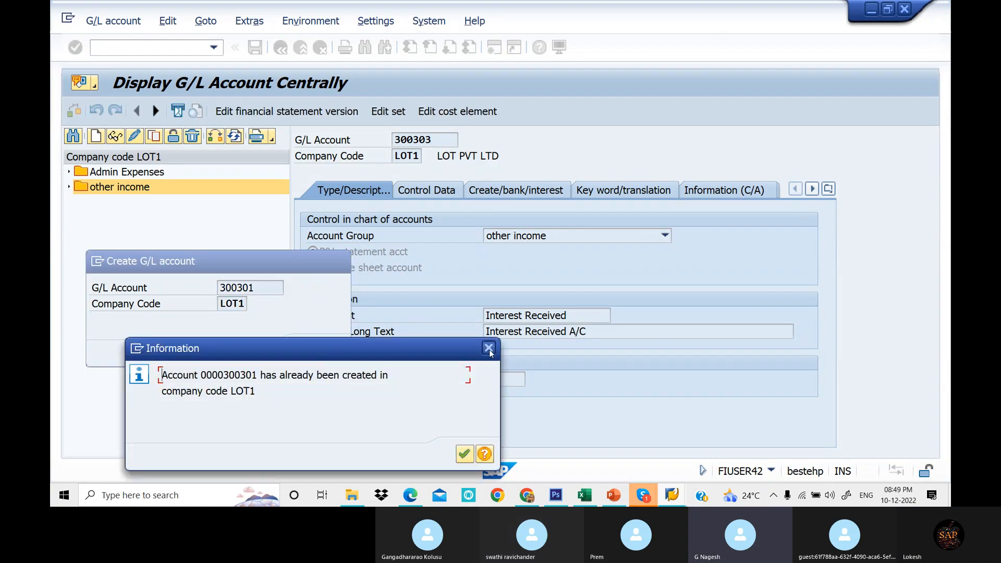
pyautogui.click(464, 454)
pyautogui.click(339, 260)
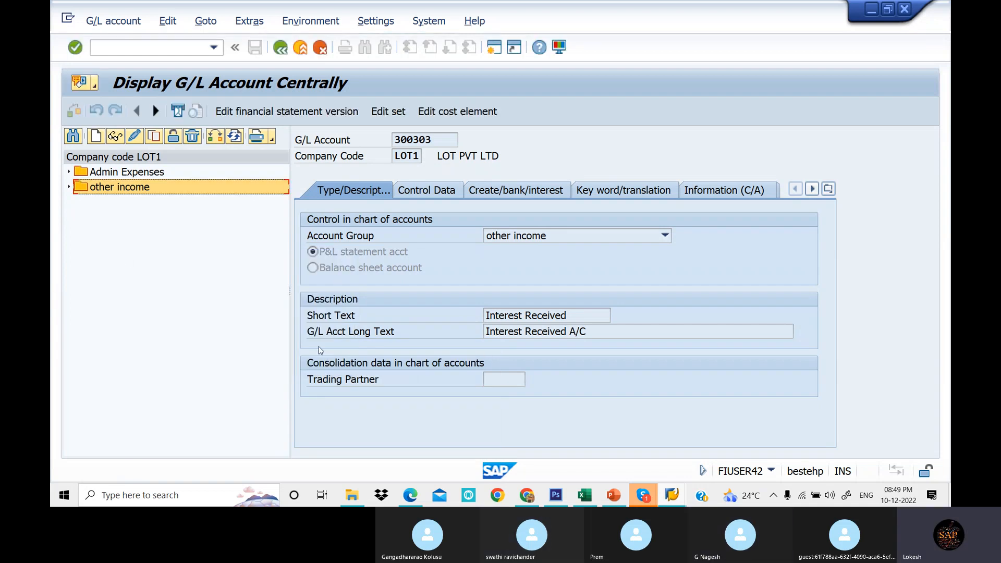
# - Check the Sales account group's number range in the G/L Account Groups table
pyautogui.click(673, 495)
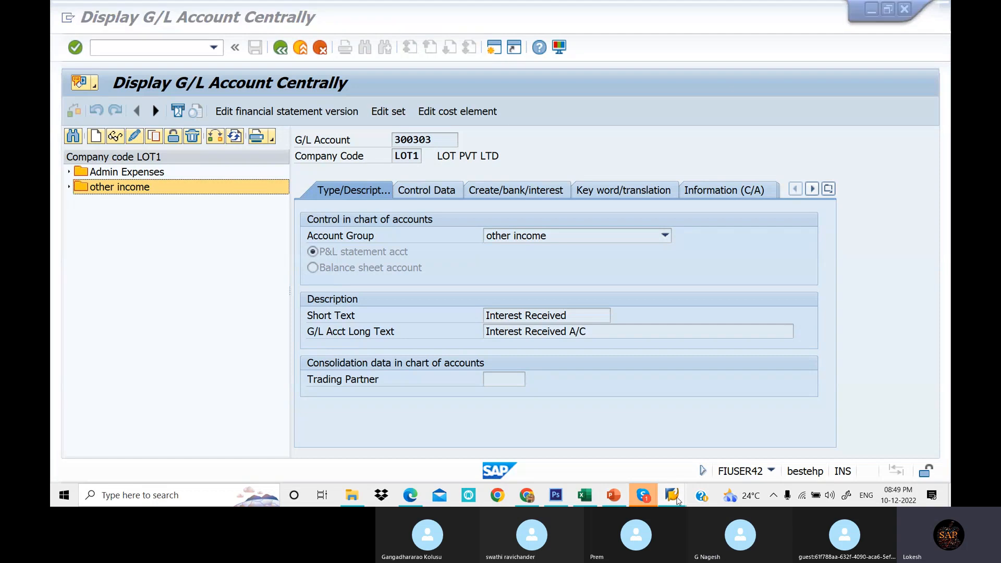
pyautogui.click(855, 445)
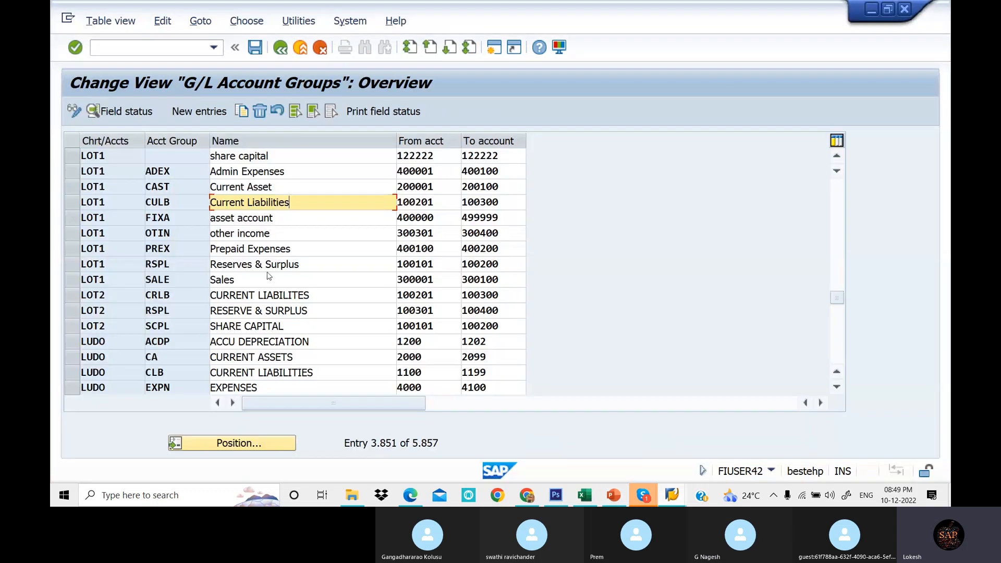
pyautogui.doubleClick(444, 284)
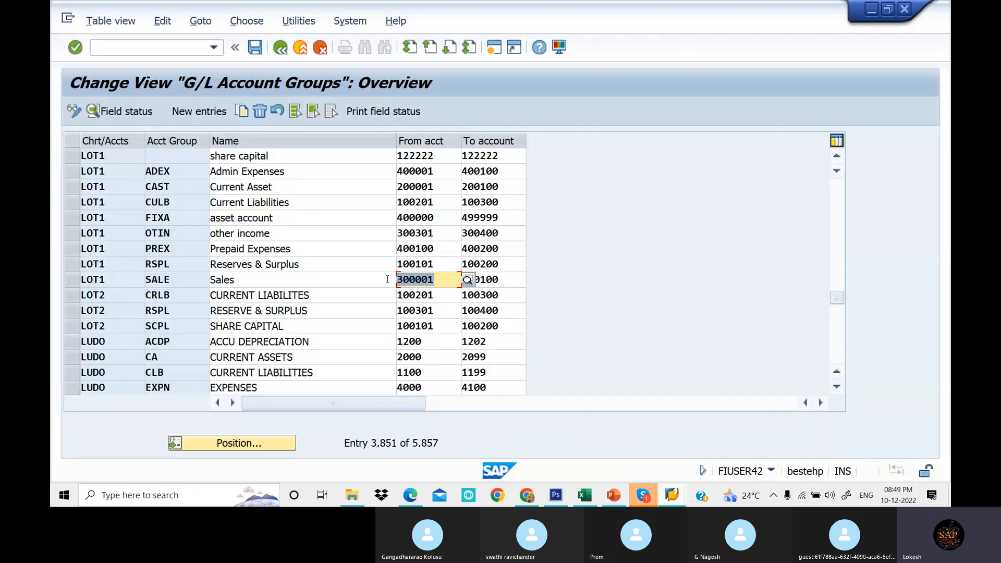
pyautogui.click(672, 495)
pyautogui.click(755, 452)
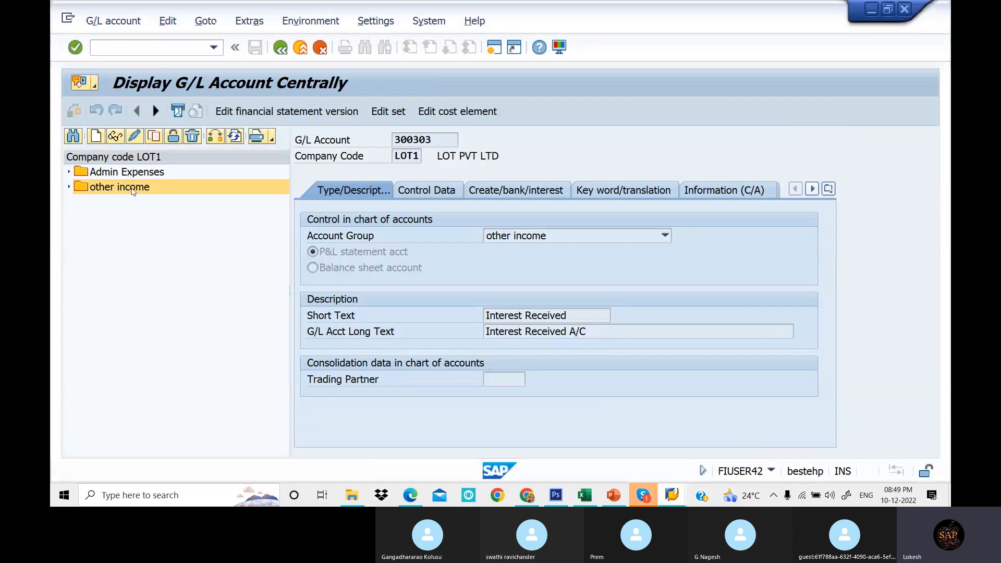
# - Create new G/L account 300001 in company code LOT1 and set its account group to Sales
pyautogui.click(97, 136)
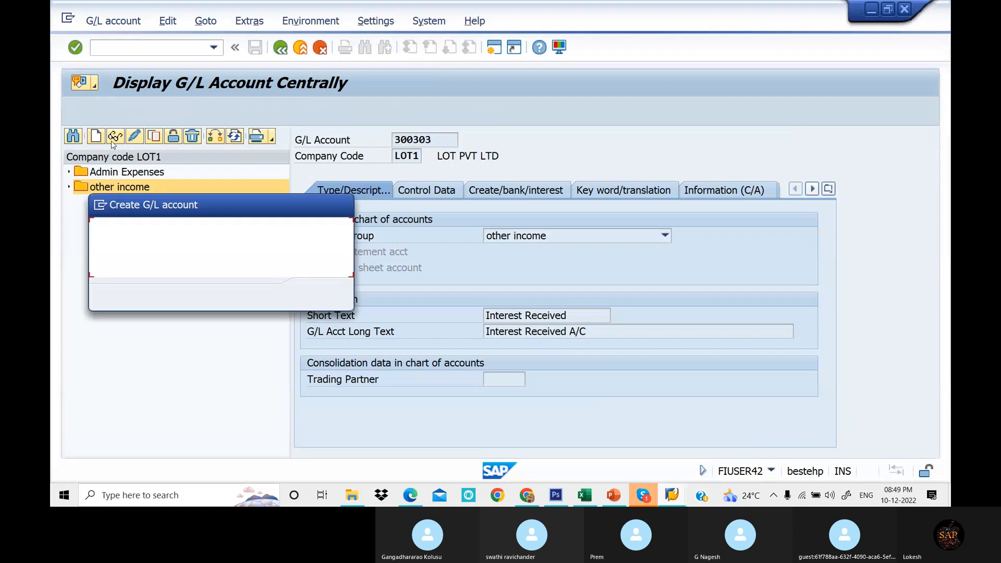
pyautogui.write('300001')
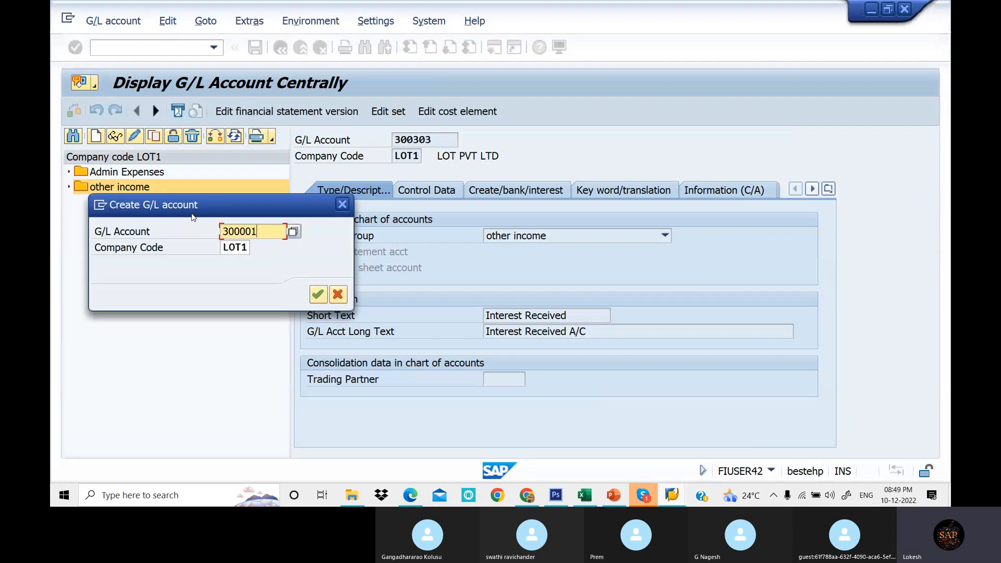
pyautogui.click(318, 295)
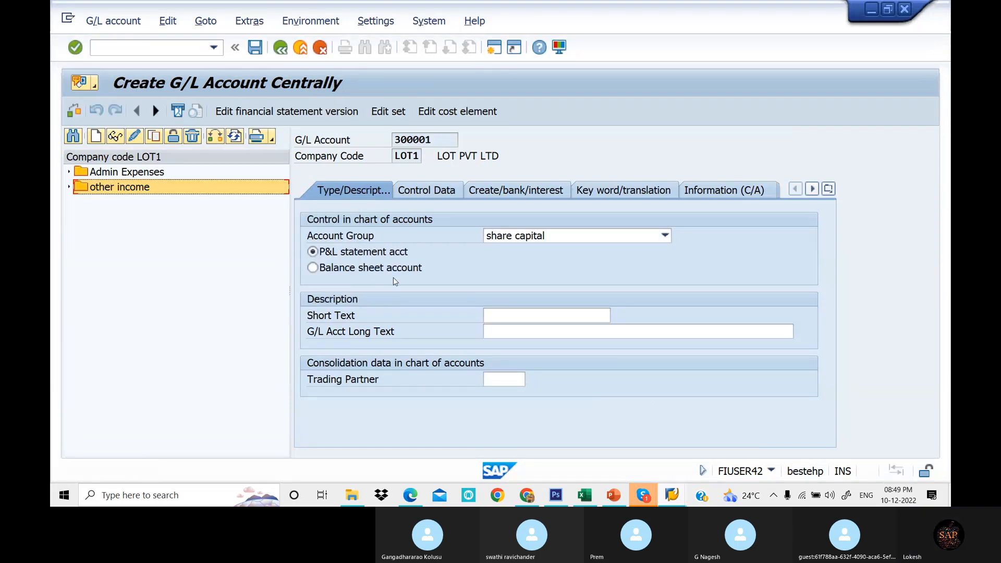
pyautogui.click(604, 238)
pyautogui.click(552, 374)
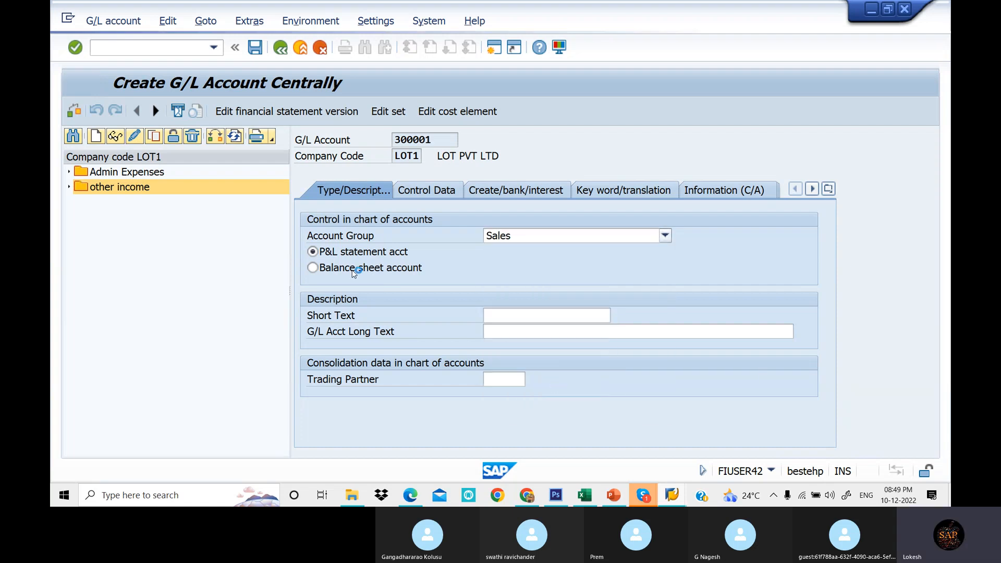
# - Set both the short text and the long text of account 300001 to Sales A/c
pyautogui.click(529, 314)
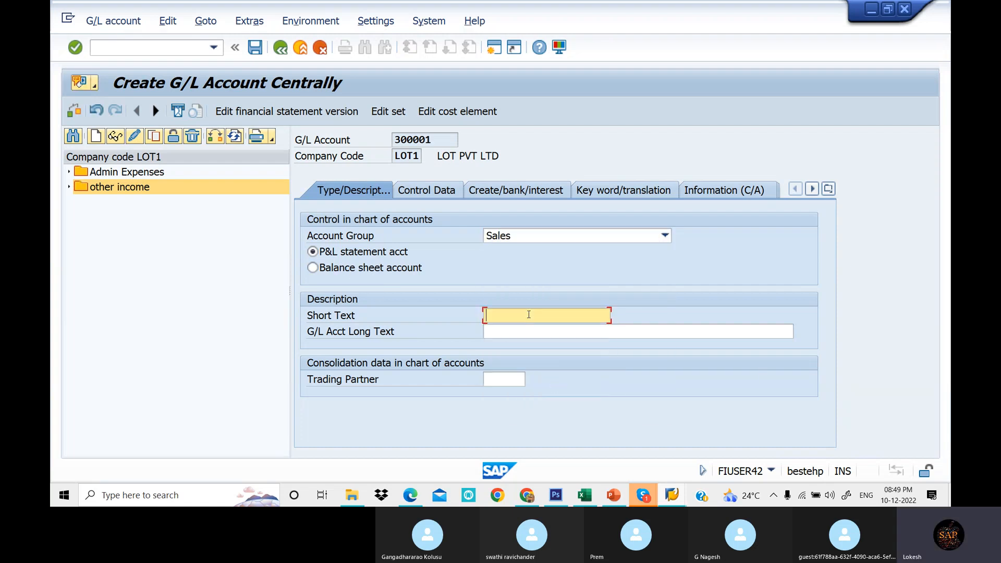
pyautogui.write('sa')
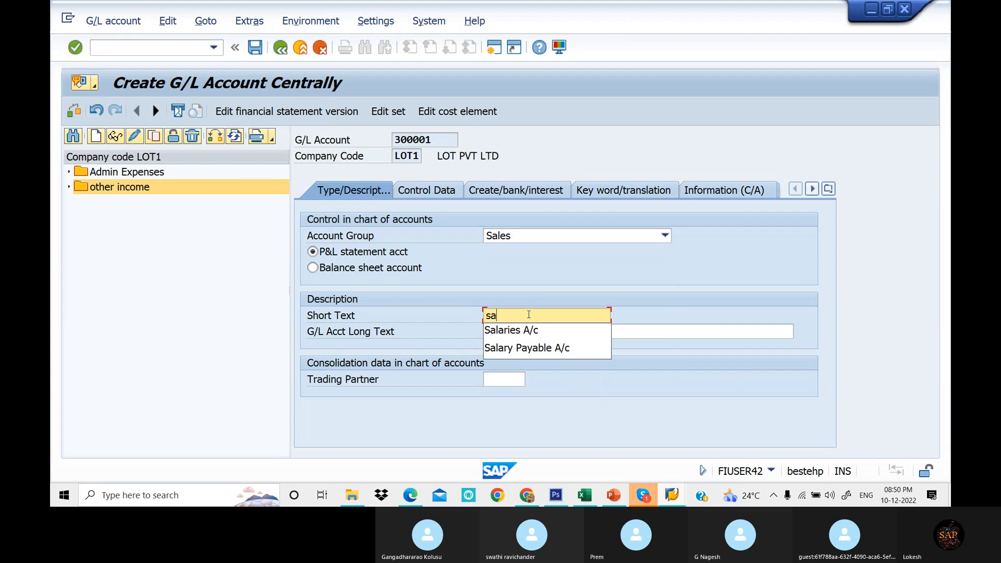
pyautogui.press('BackSpace')
pyautogui.press('BackSpace')
pyautogui.write('Sales')
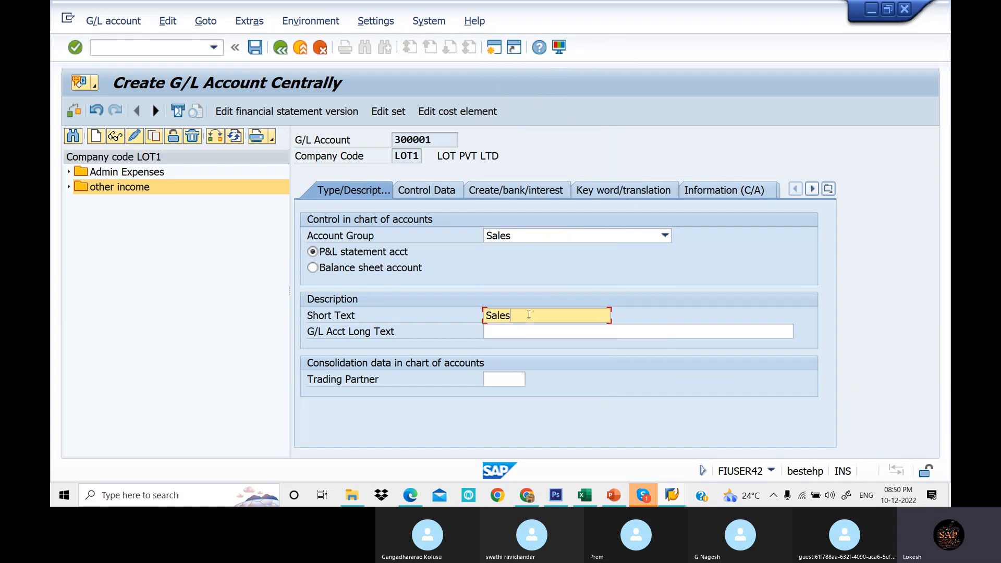
pyautogui.click(527, 331)
pyautogui.write('sa')
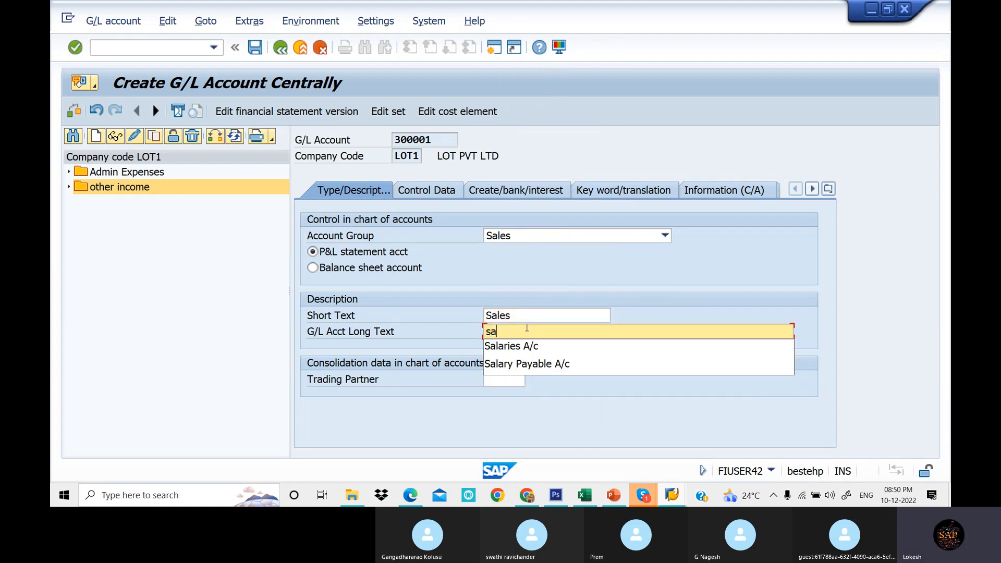
pyautogui.press('BackSpace')
pyautogui.press('BackSpace')
pyautogui.write('Sales A')
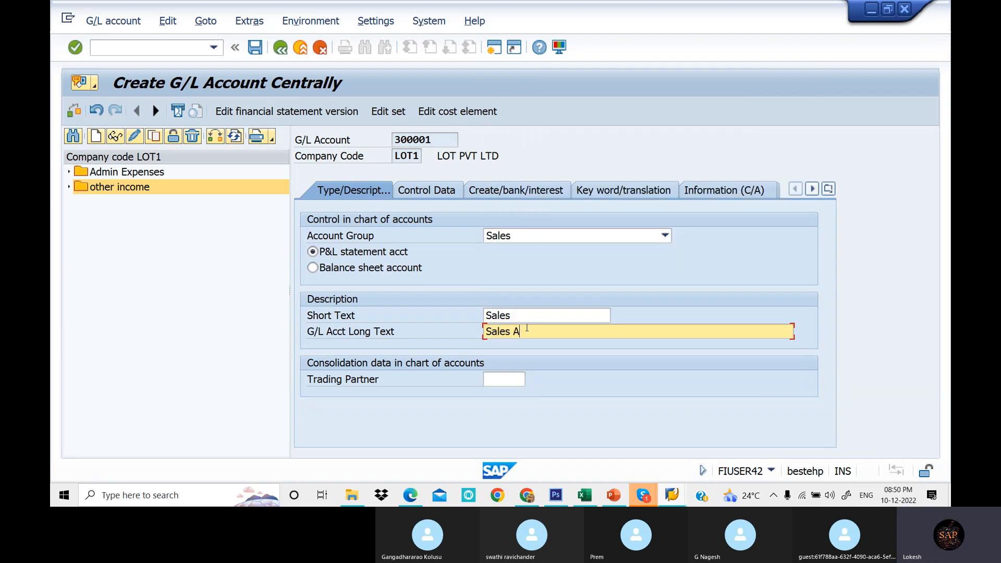
pyautogui.write('/c')
pyautogui.moveTo(546, 338); pyautogui.dragTo(457, 336)
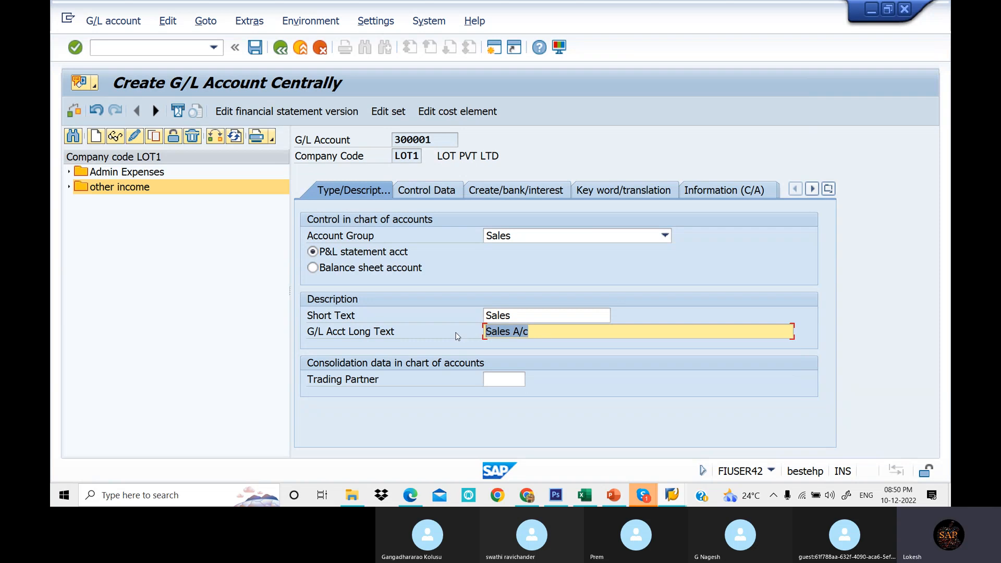
pyautogui.hotkey('ctrl', 'c')
pyautogui.moveTo(521, 315); pyautogui.dragTo(453, 320)
pyautogui.hotkey('ctrl', 'v')
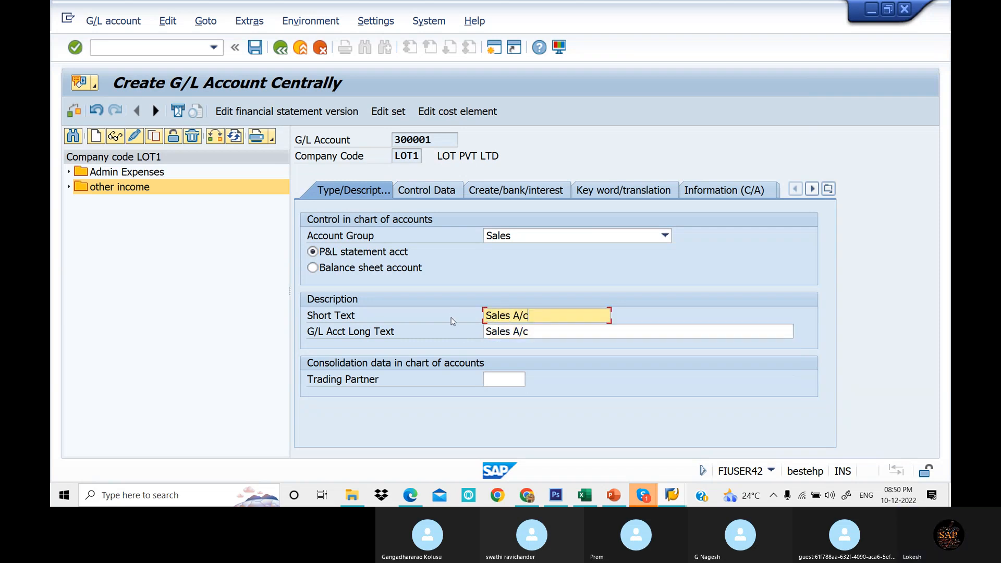
# - Set the sort key to 001 and the field status group to G001, then save account 300001
pyautogui.click(427, 190)
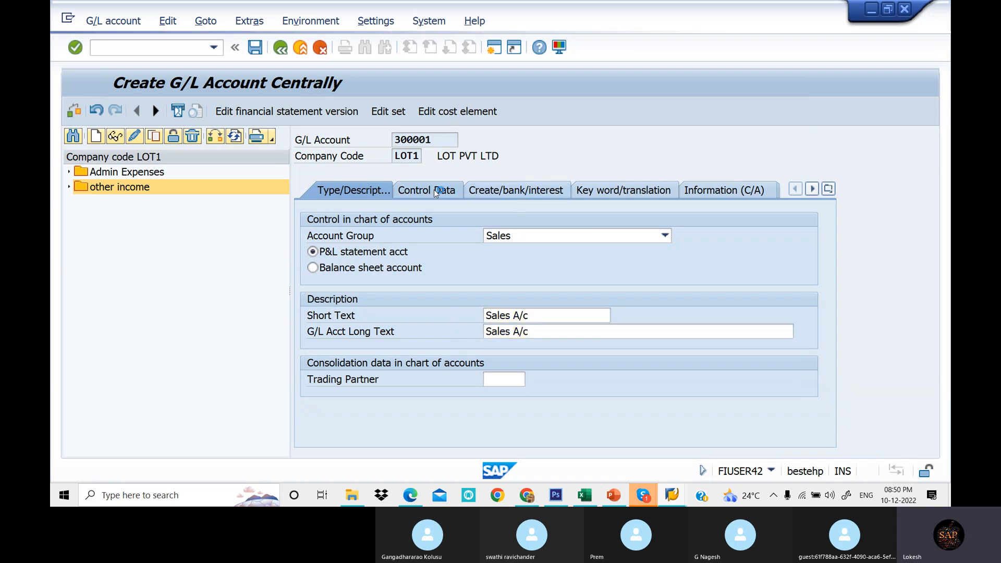
pyautogui.scroll(-3, 502, 320)
pyautogui.click(372, 312)
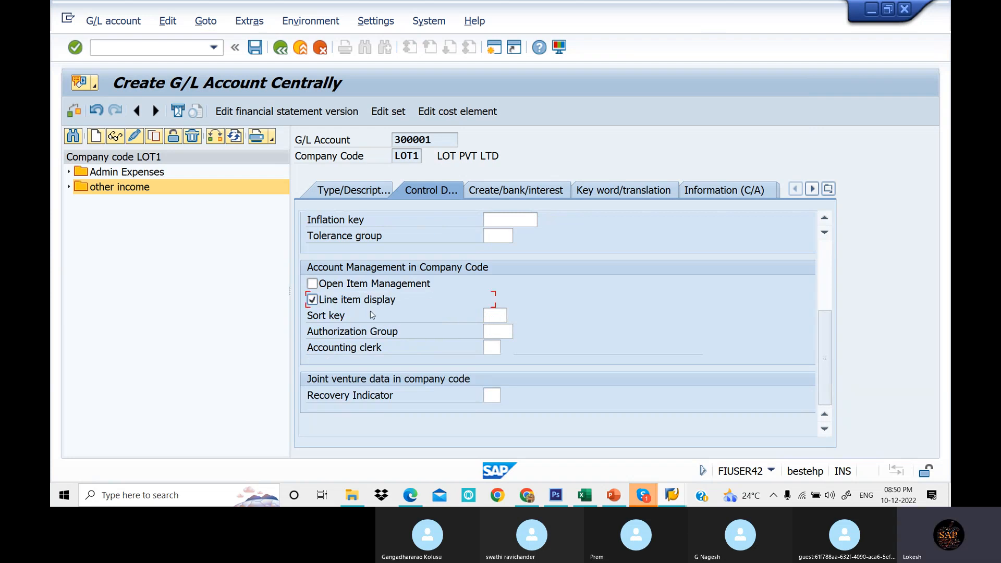
pyautogui.click(503, 314)
pyautogui.write('001')
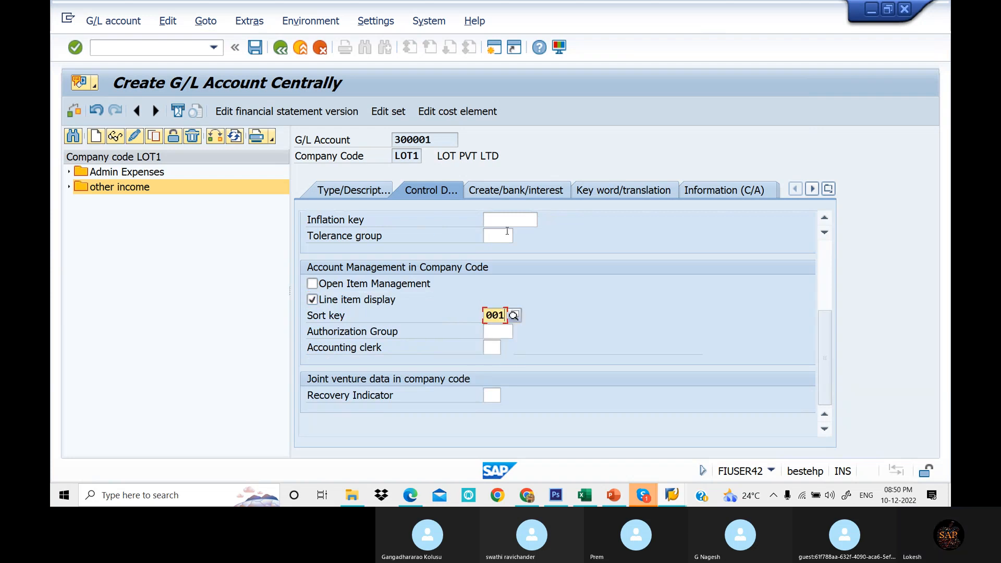
pyautogui.click(523, 191)
pyautogui.click(498, 236)
pyautogui.click(496, 250)
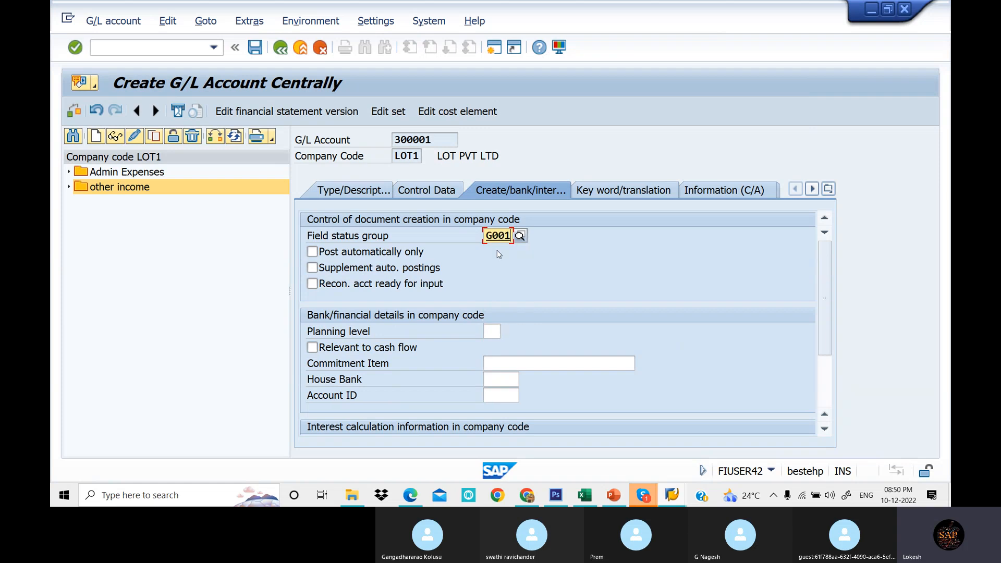
pyautogui.click(255, 47)
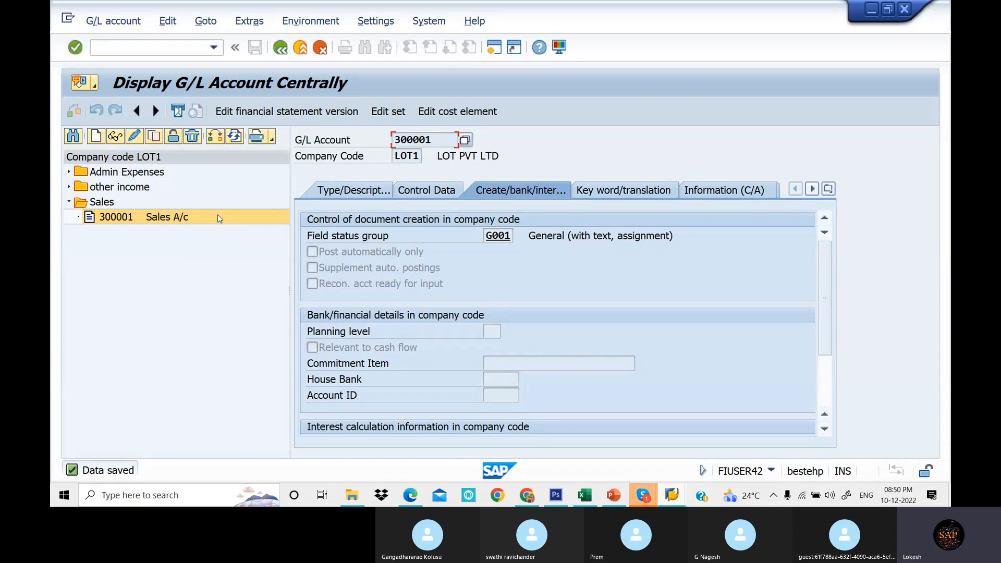
pyautogui.click(345, 196)
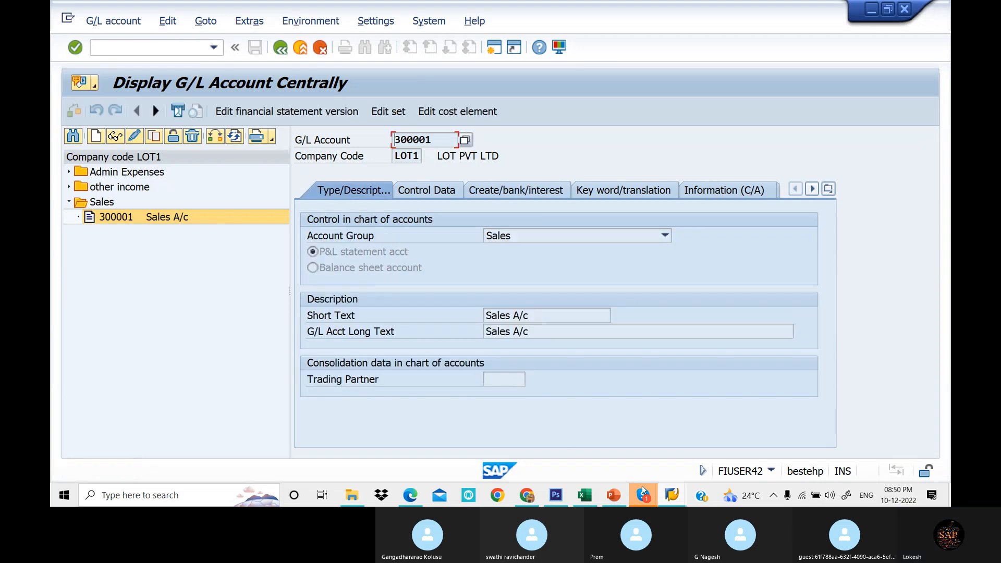
pyautogui.click(590, 503)
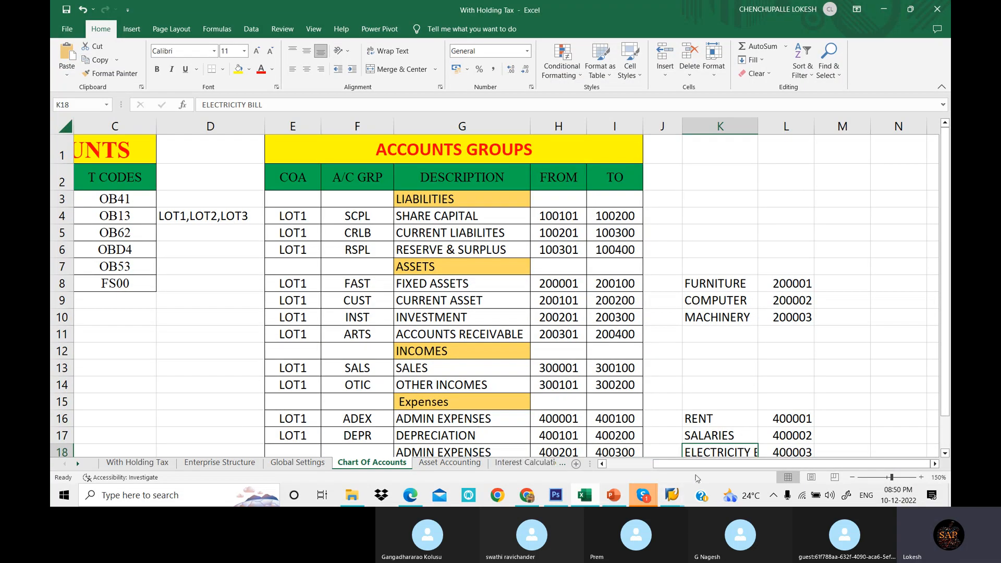
pyautogui.moveTo(697, 470); pyautogui.dragTo(651, 470)
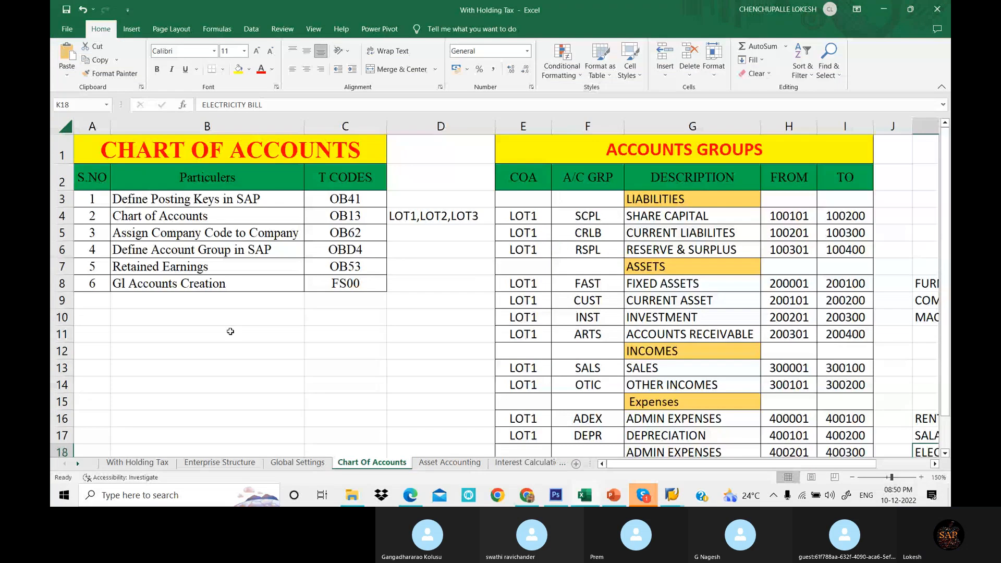
pyautogui.click(232, 330)
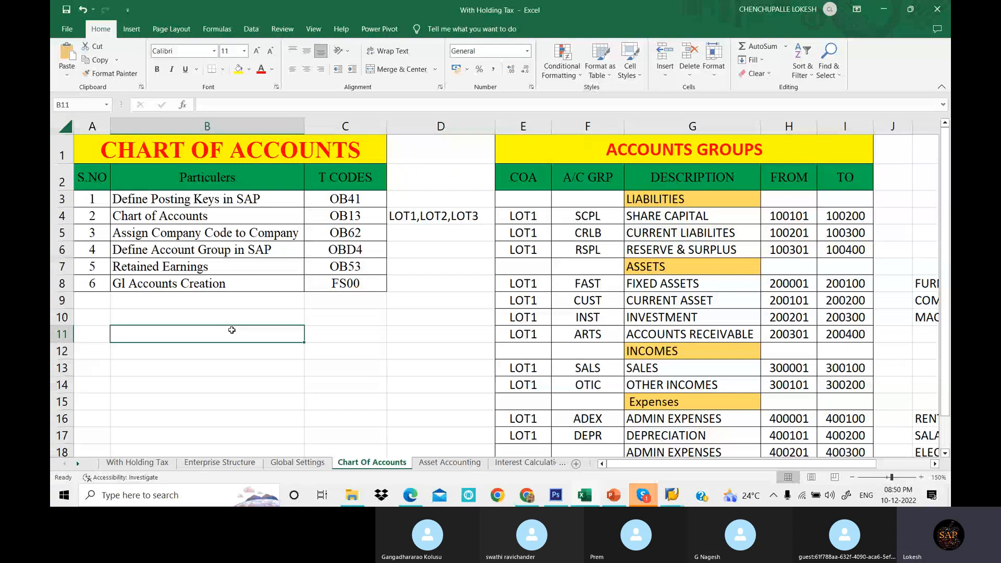
pyautogui.click(650, 503)
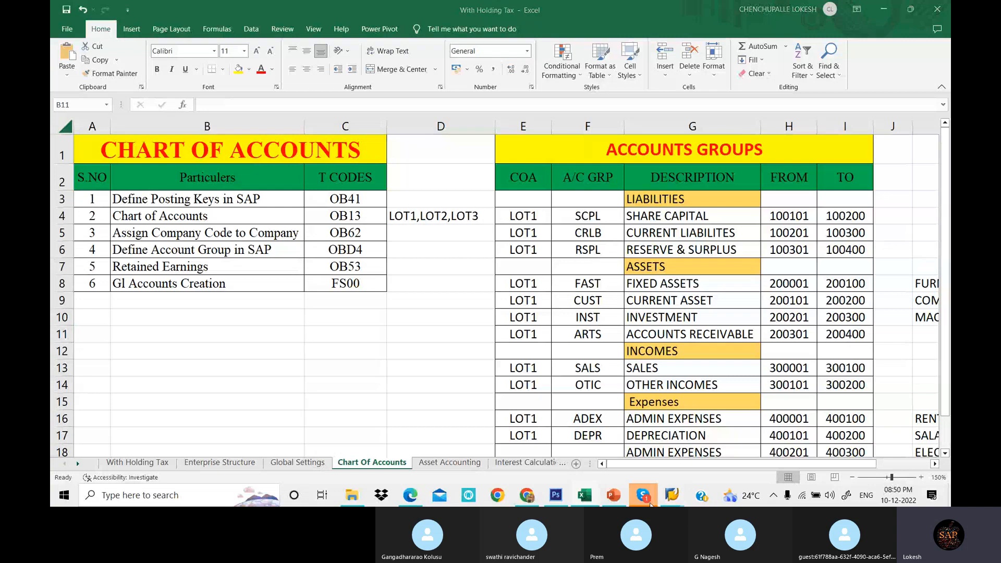
pyautogui.click(590, 439)
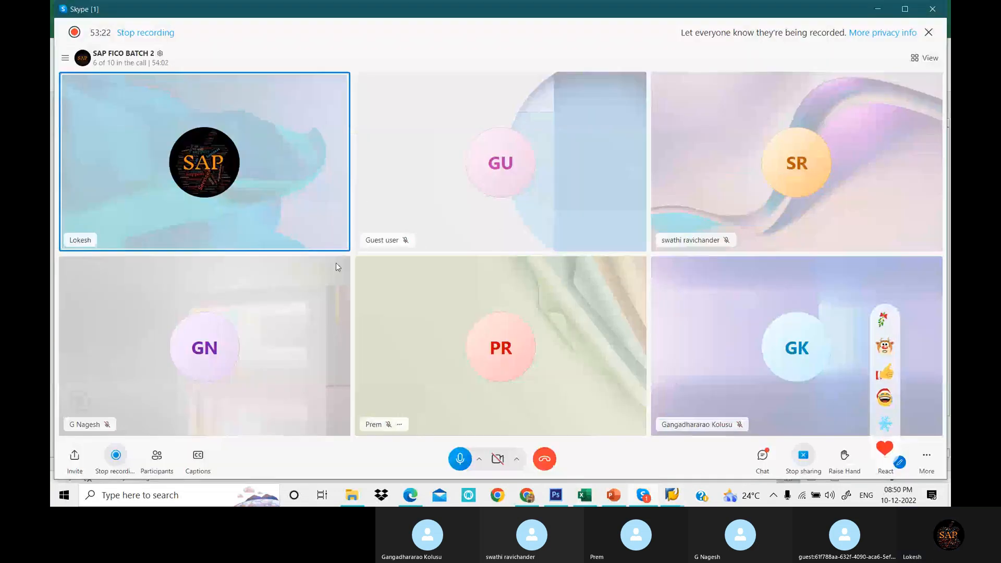